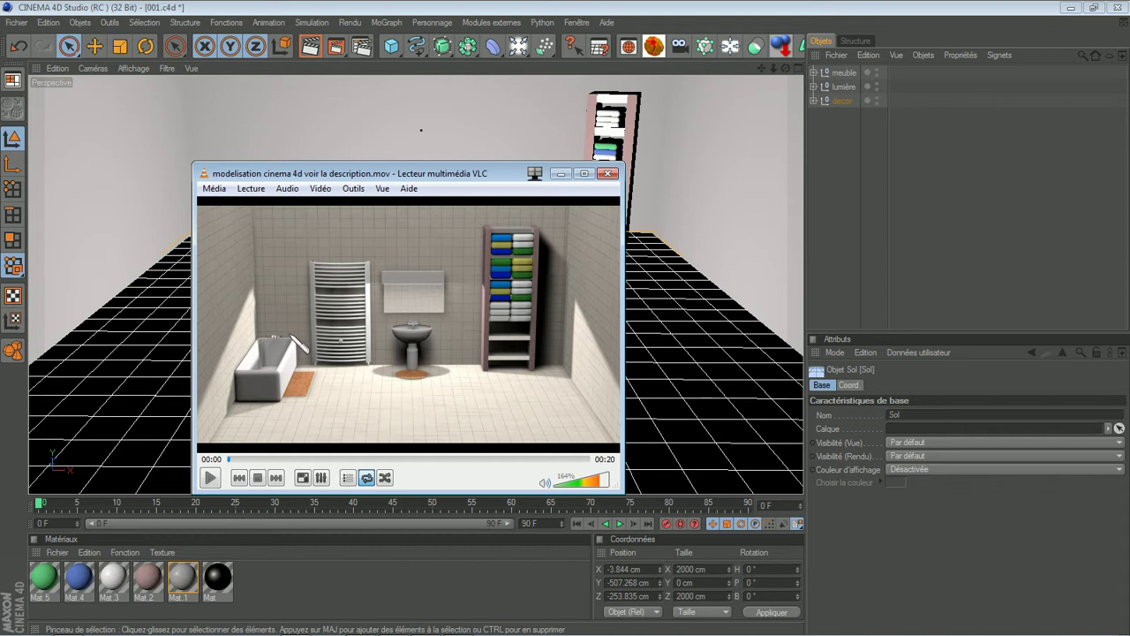
- Put the reference video away, add a cube to the scene and drop it onto the floor
left_click(561, 174)
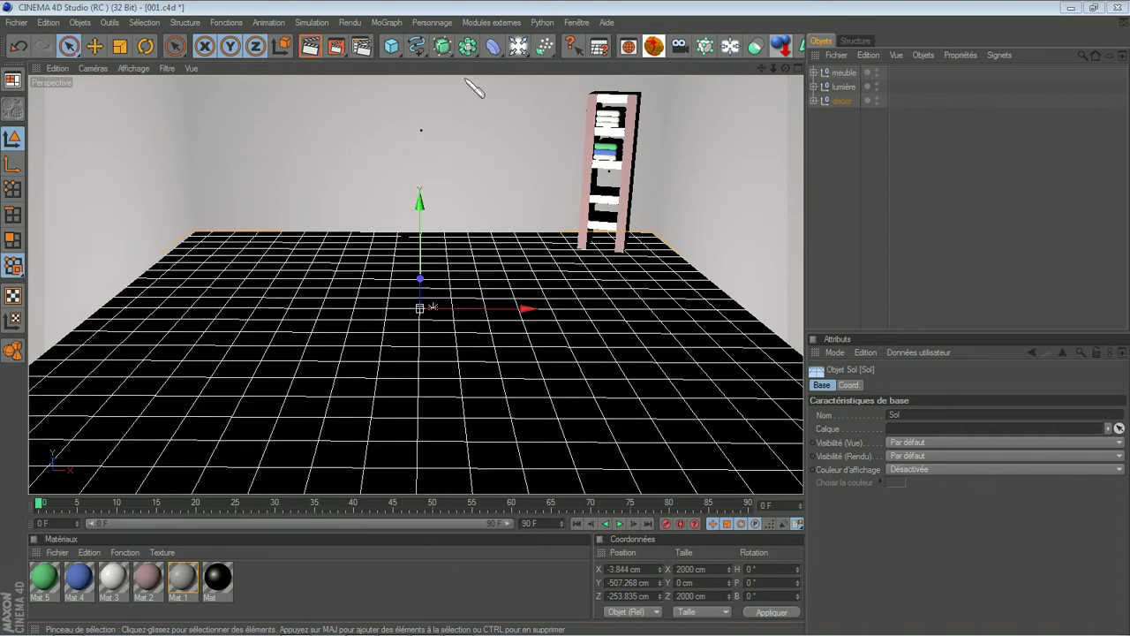
left_click_drag(396, 49, 412, 59)
left_click_drag(423, 199, 566, 320)
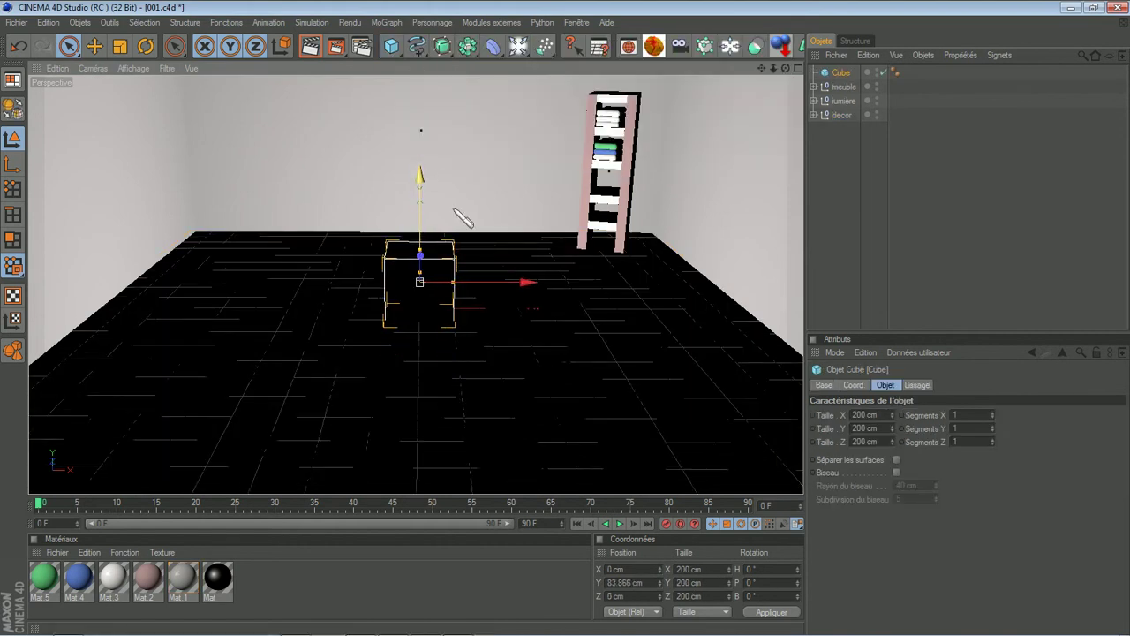
left_click(782, 48)
- Resize the cube into a long block about 186 cm in X, 158 cm in Y and 607 cm in Z
left_click_drag(785, 69, 791, 76)
left_click_drag(449, 282, 566, 319)
left_click_drag(434, 269, 575, 328)
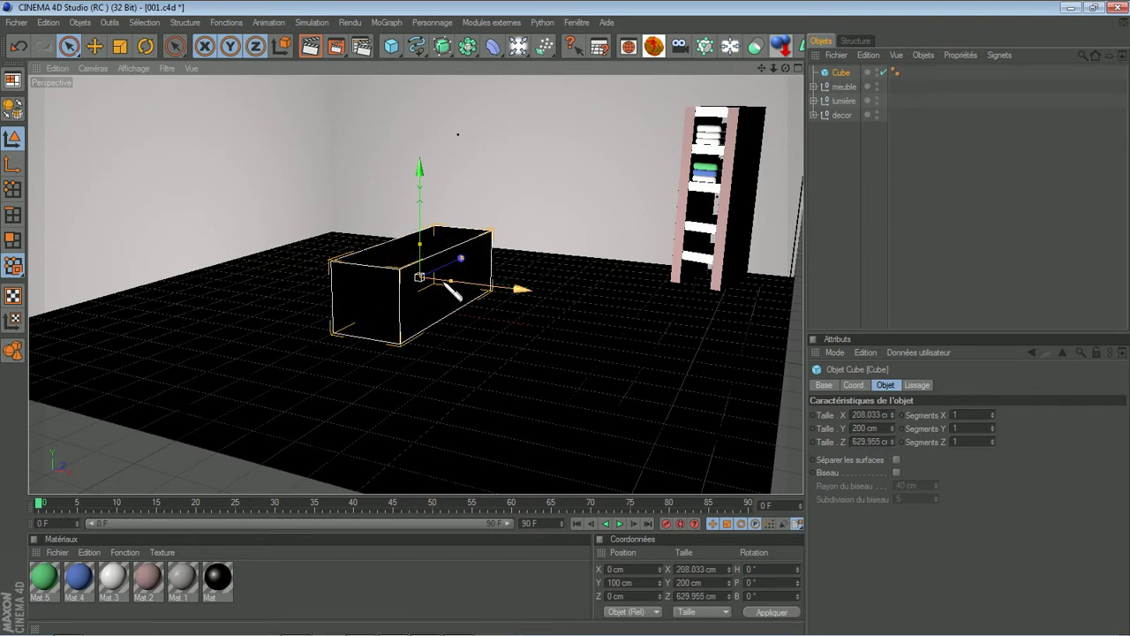
left_click_drag(785, 69, 566, 318)
left_click_drag(474, 251, 566, 319)
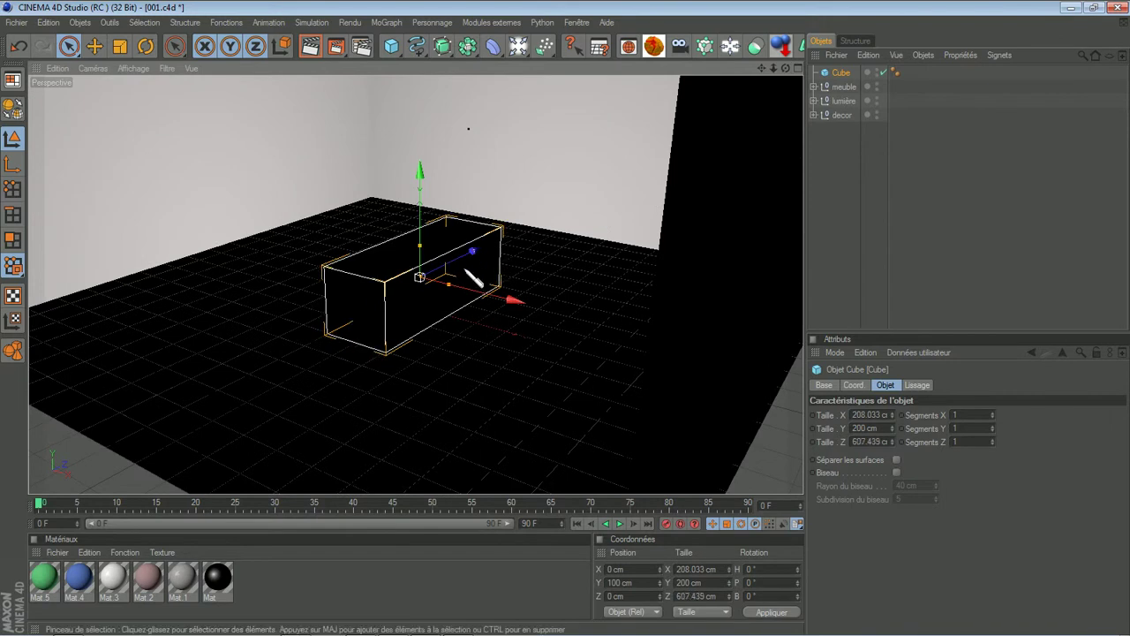
left_click_drag(449, 285, 566, 318)
left_click_drag(419, 245, 575, 327)
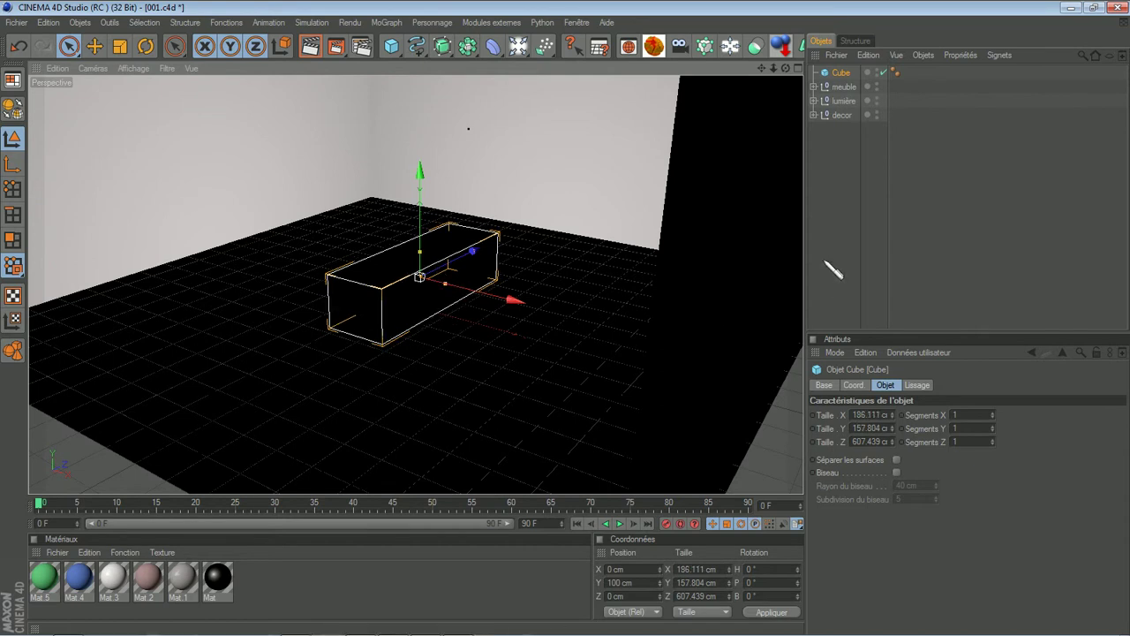
- Bevel the block's edges with a 10 cm radius and hide the lumière group in the editor view
left_click(896, 472)
left_click_drag(937, 489, 936, 490)
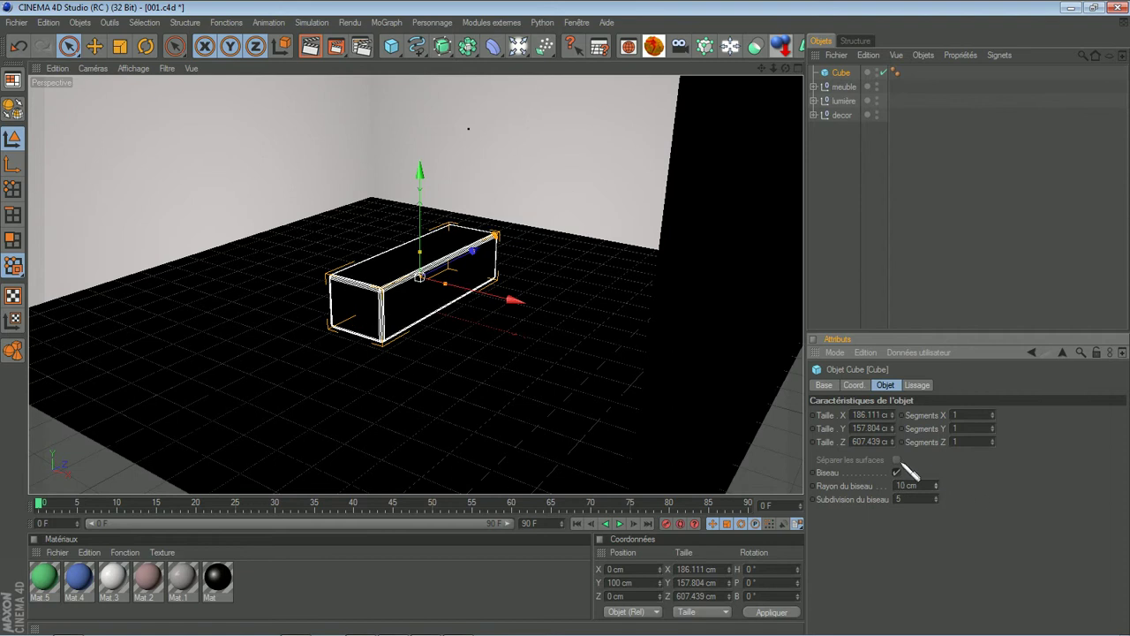
left_click(843, 287)
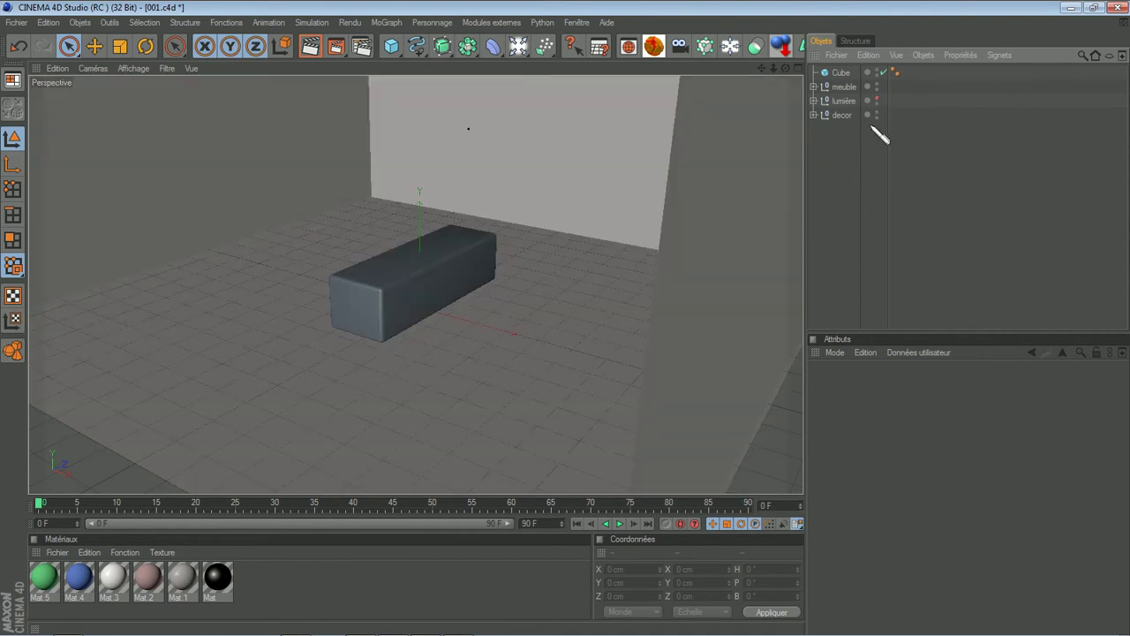
- Rename the cube as baignoire and convert it to an editable polygon object
left_click(432, 273)
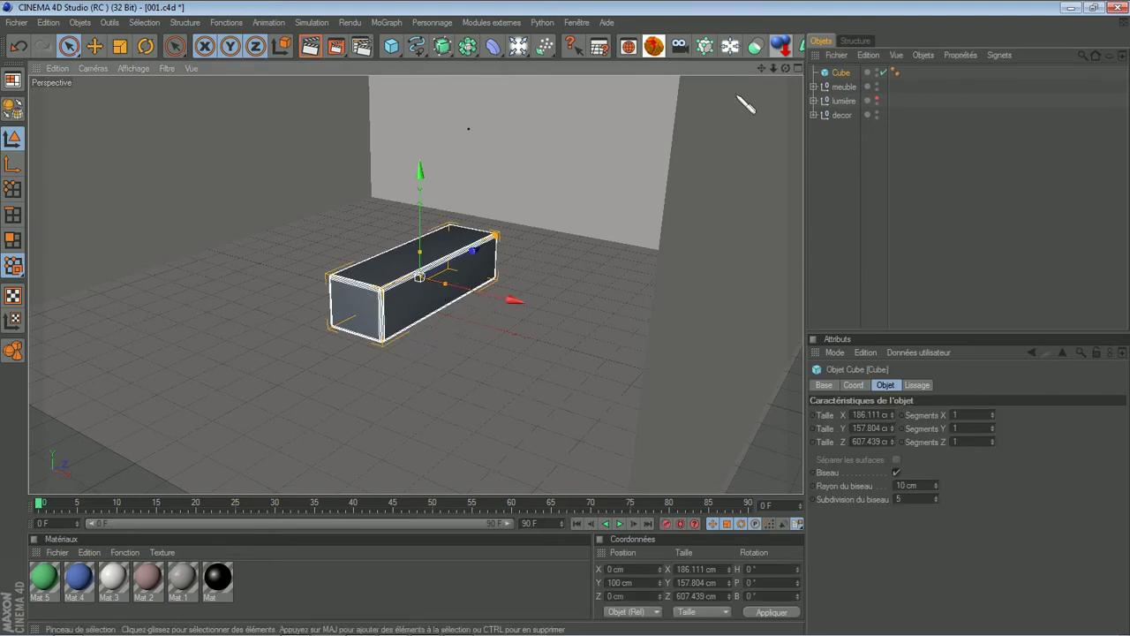
left_click_drag(784, 68, 573, 326)
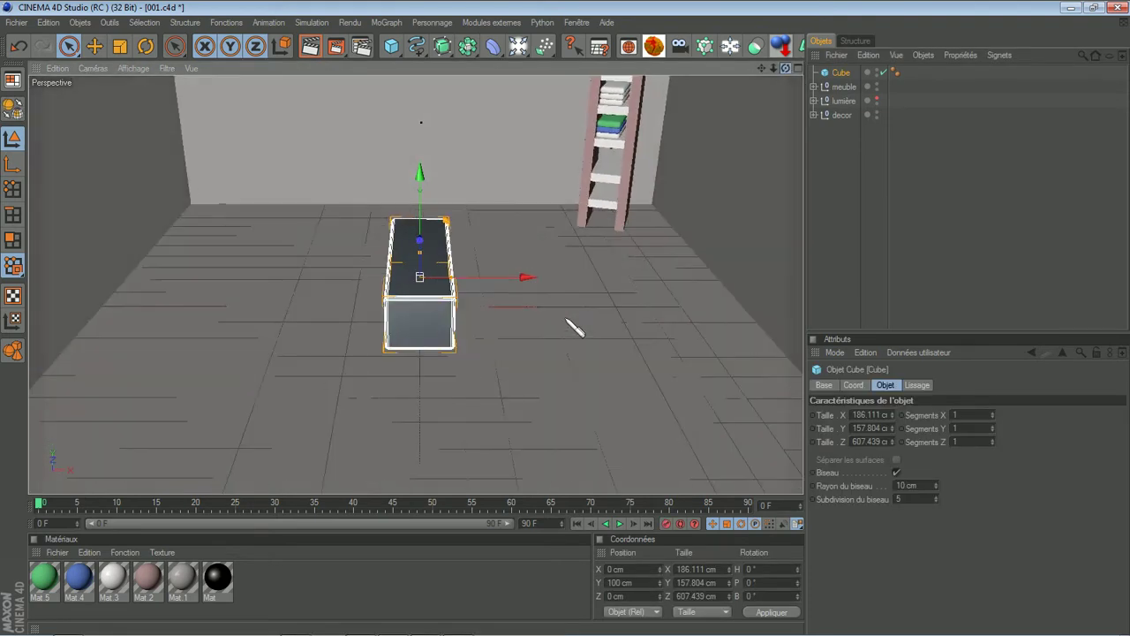
double_click(842, 73)
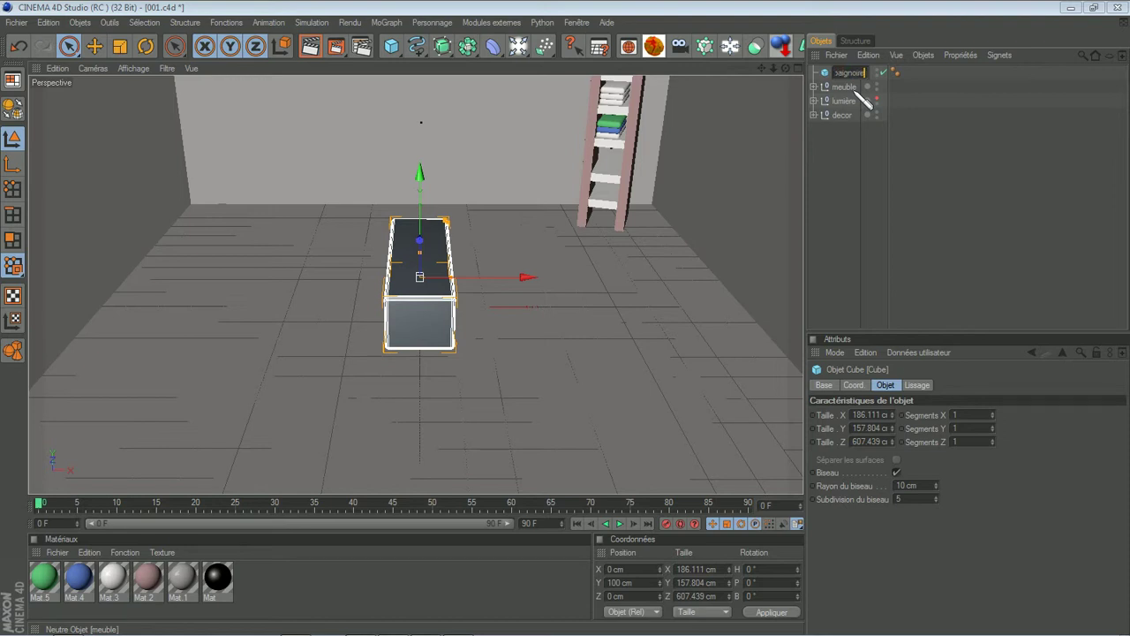
key("Return")
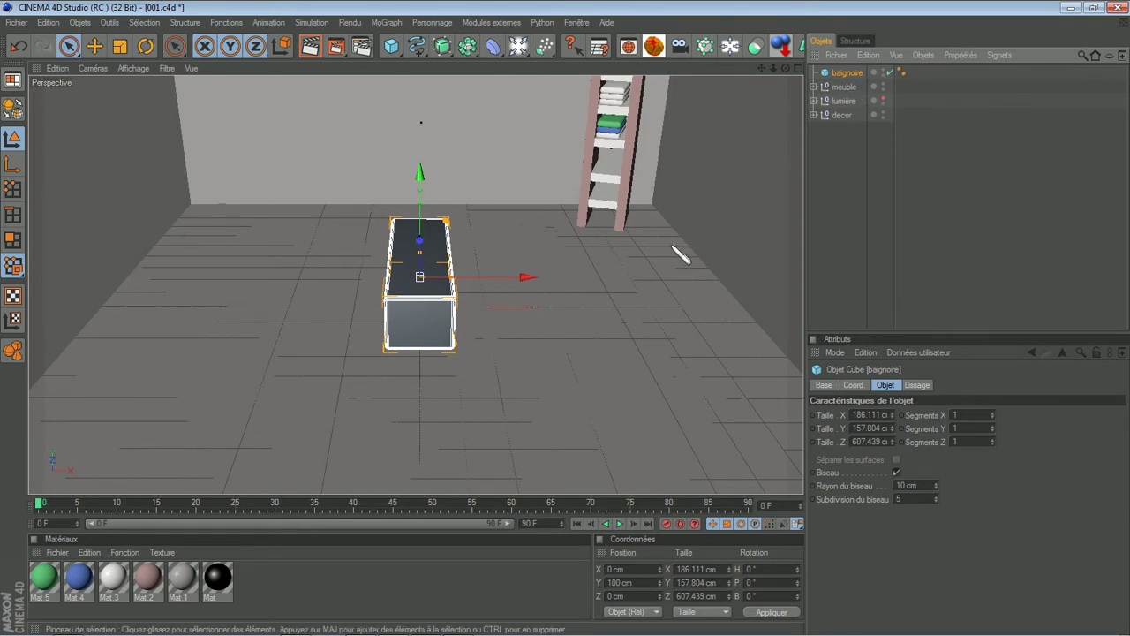
left_click(12, 108)
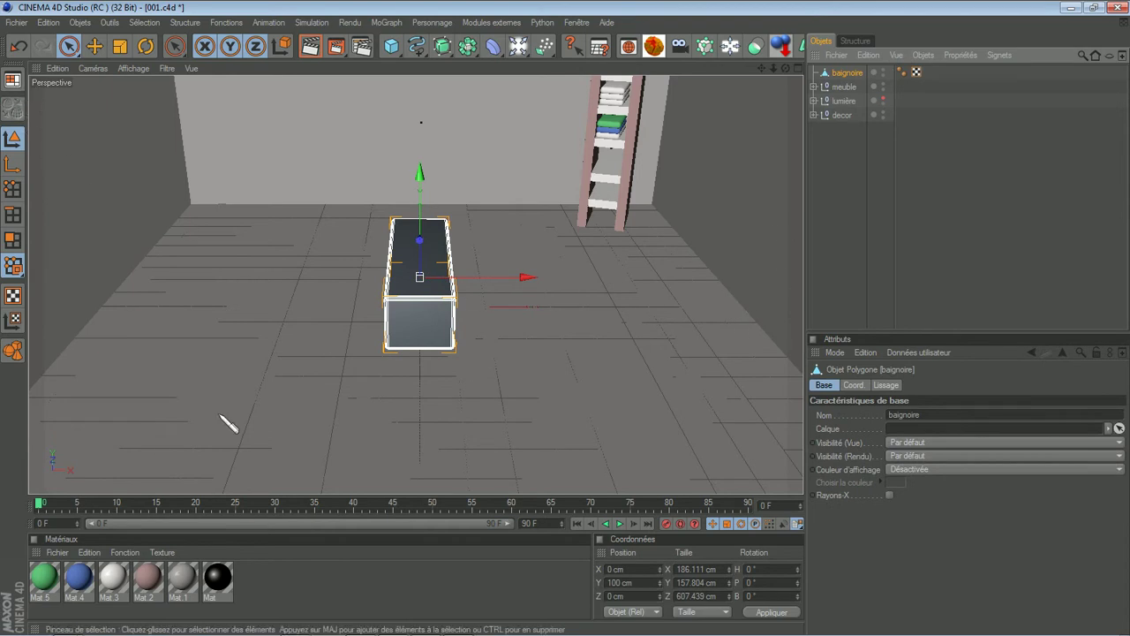
- Bevel the top polygon of baignoire with a 5 cm extrusion and an 8 cm inner offset
left_click_drag(785, 69, 574, 327)
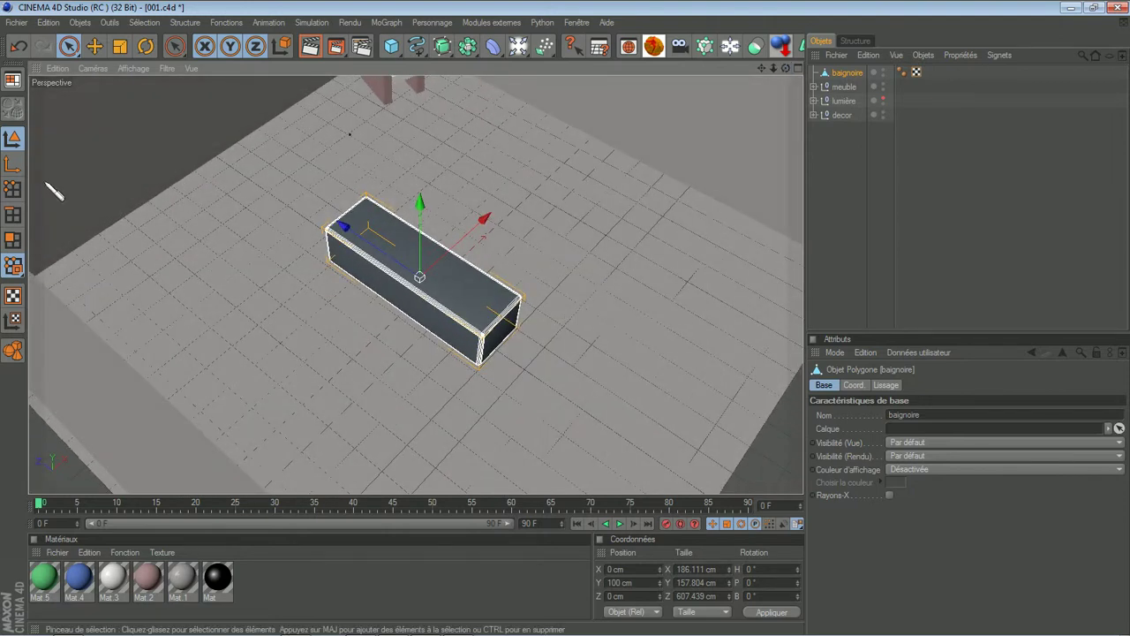
left_click(12, 239)
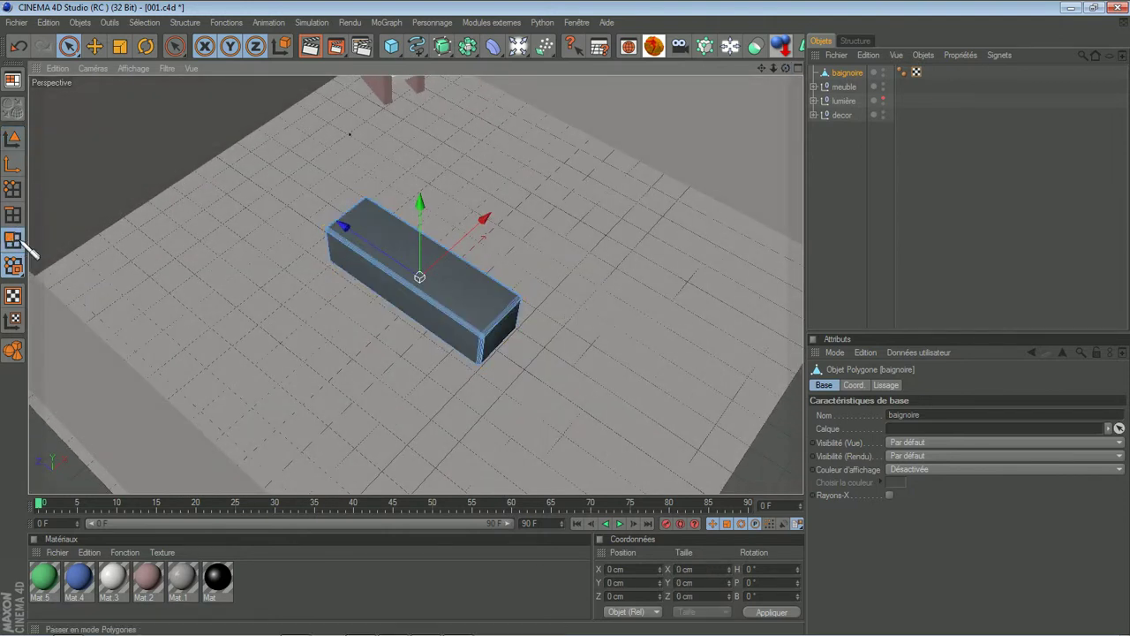
left_click(455, 299)
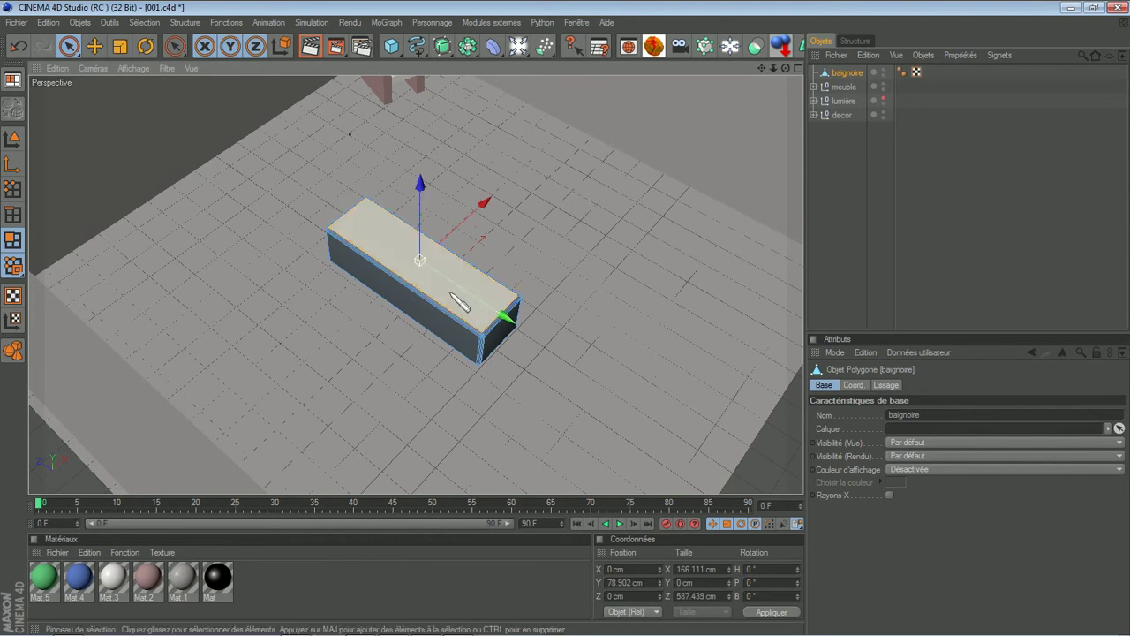
right_click(455, 300)
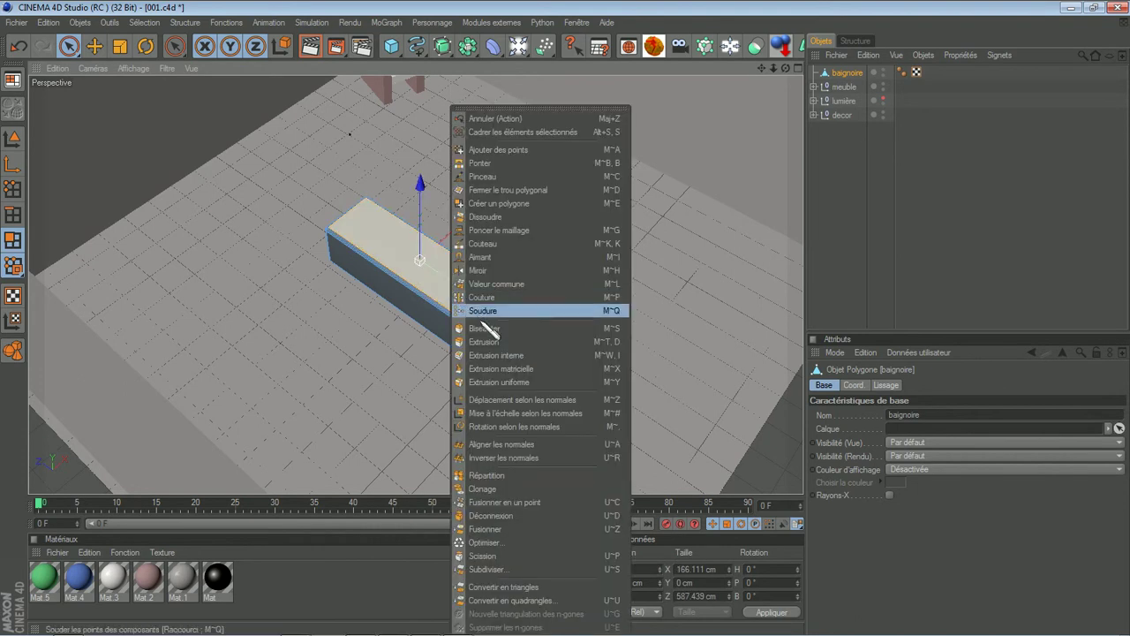
left_click(484, 328)
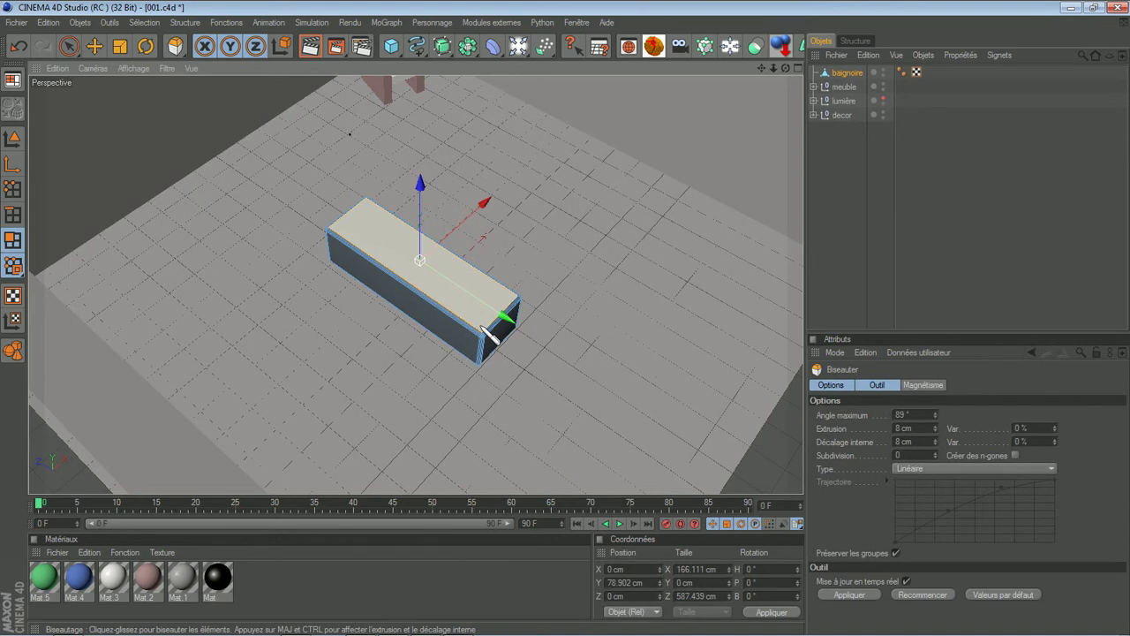
left_click(911, 428)
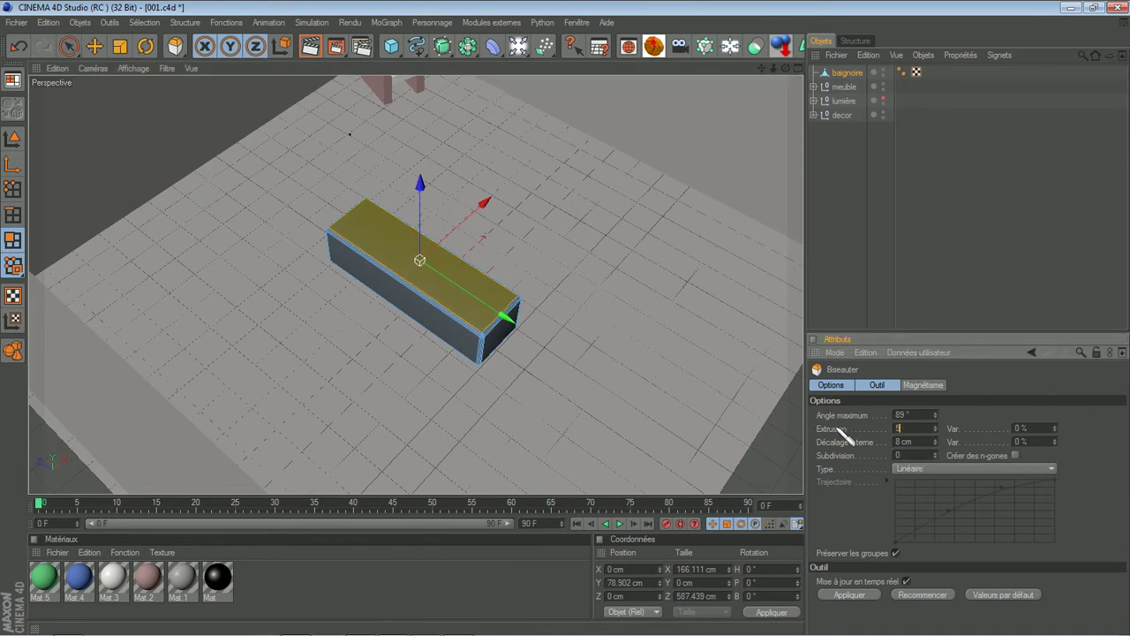
left_click(848, 595)
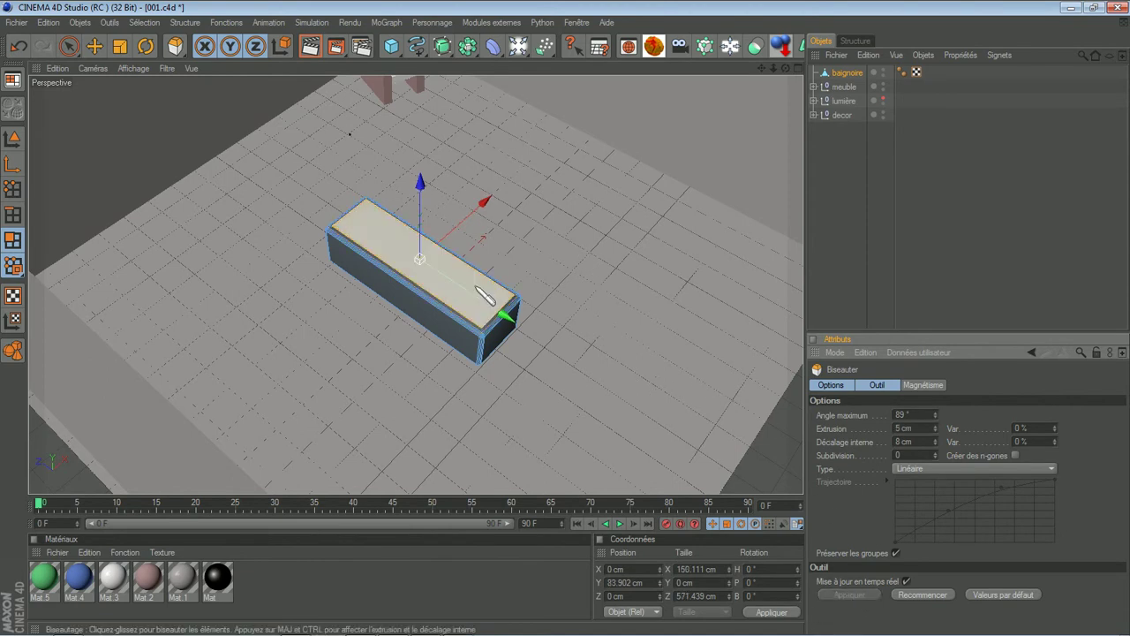
- Hollow out the tub by extruding its top polygon by about -104 cm, and return to model mode
right_click(466, 307)
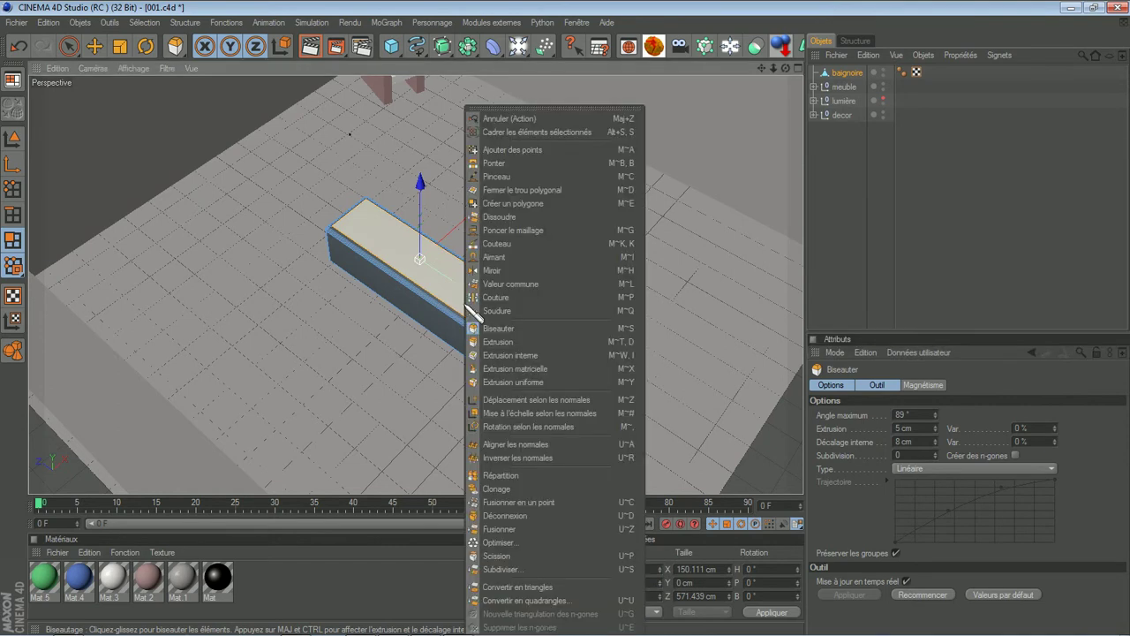
left_click(499, 342)
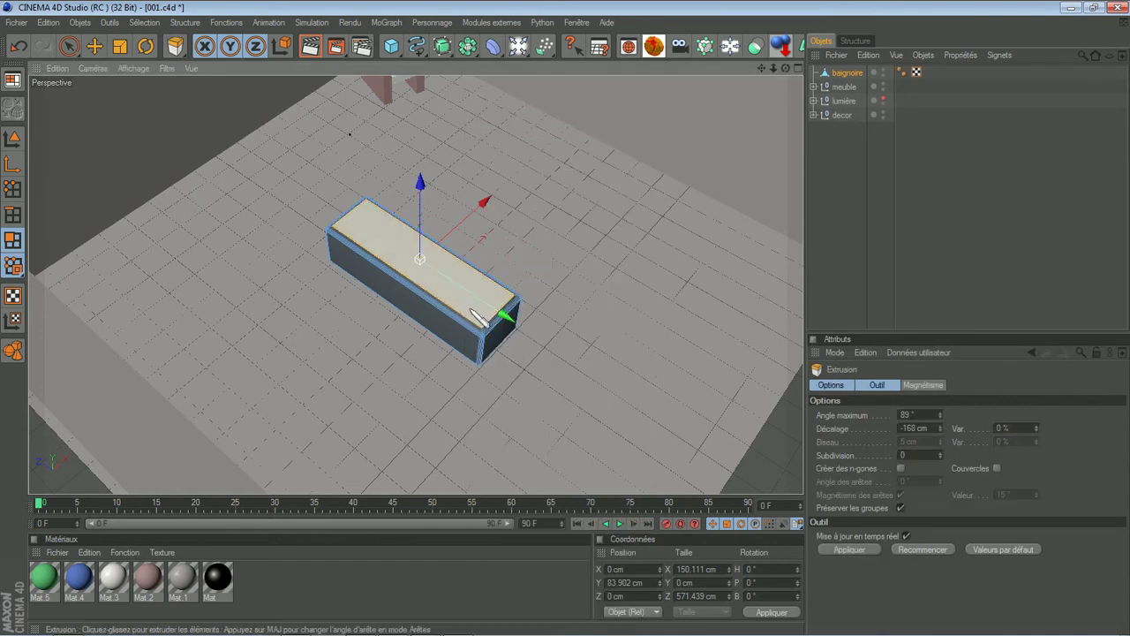
left_click_drag(475, 314, 574, 328)
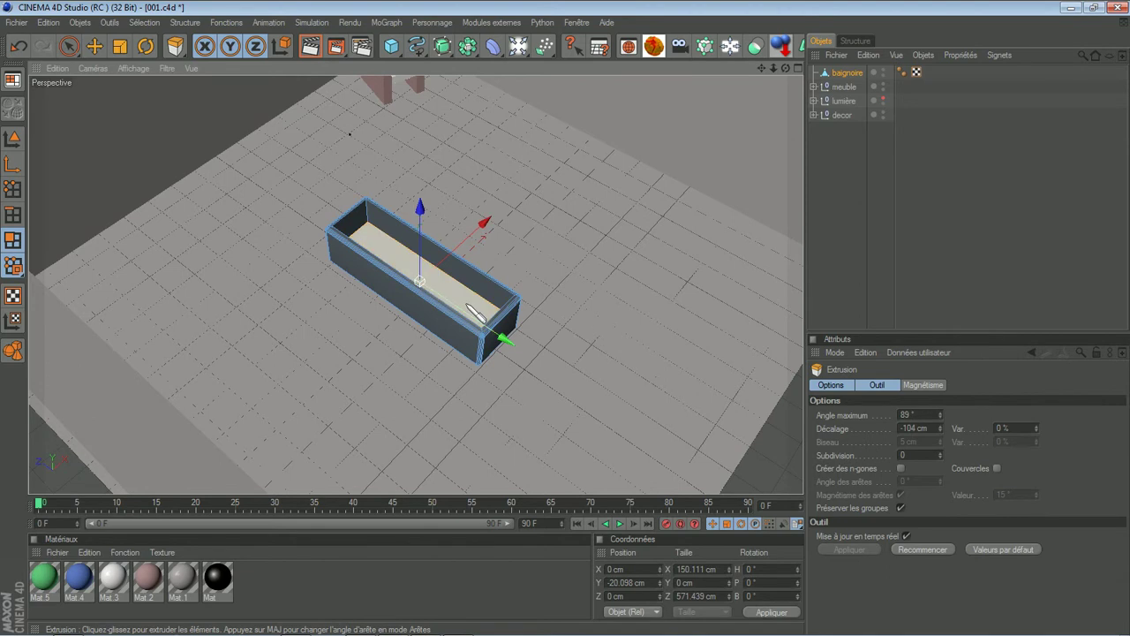
left_click(849, 214)
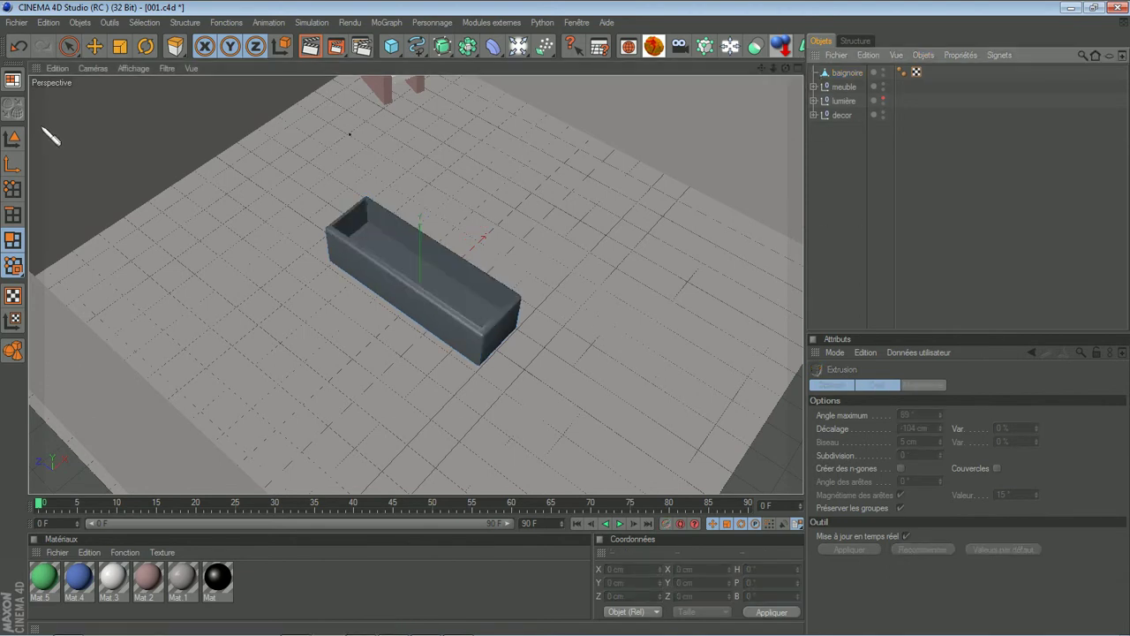
left_click(14, 137)
left_click(71, 47)
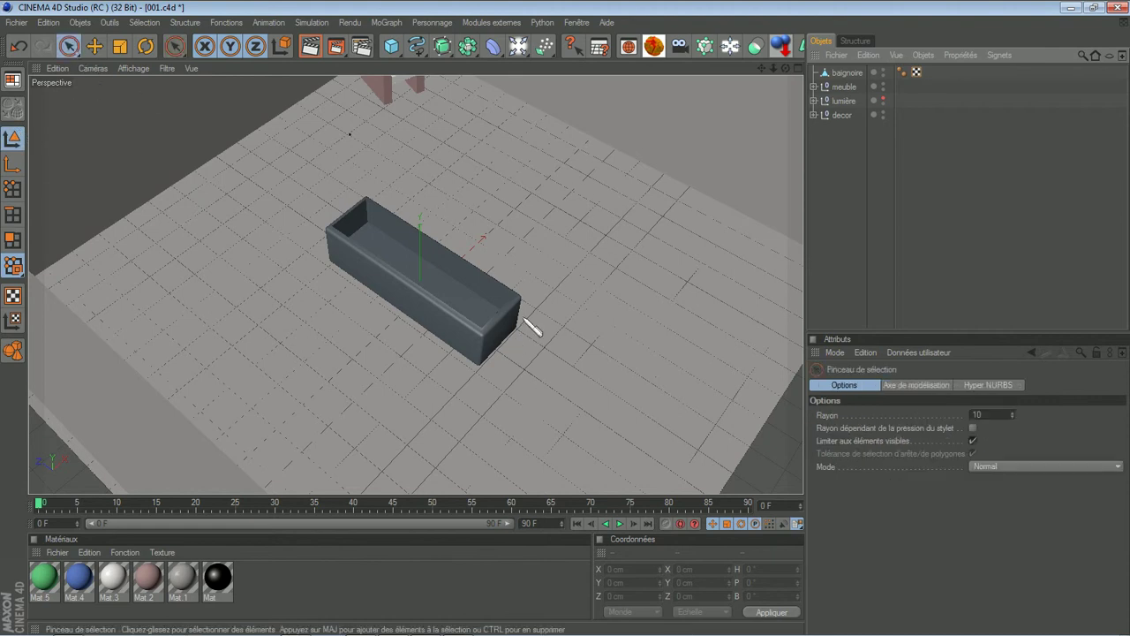
- Render the view from the front of the room to check the hollowed tub
left_click_drag(786, 68, 566, 320)
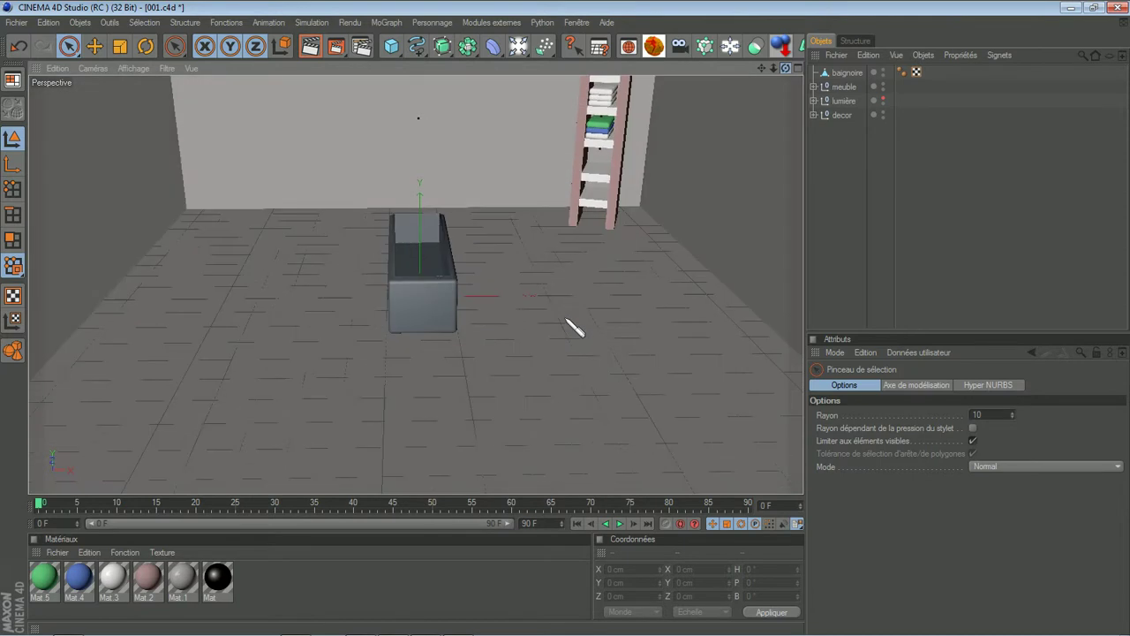
left_click(316, 49)
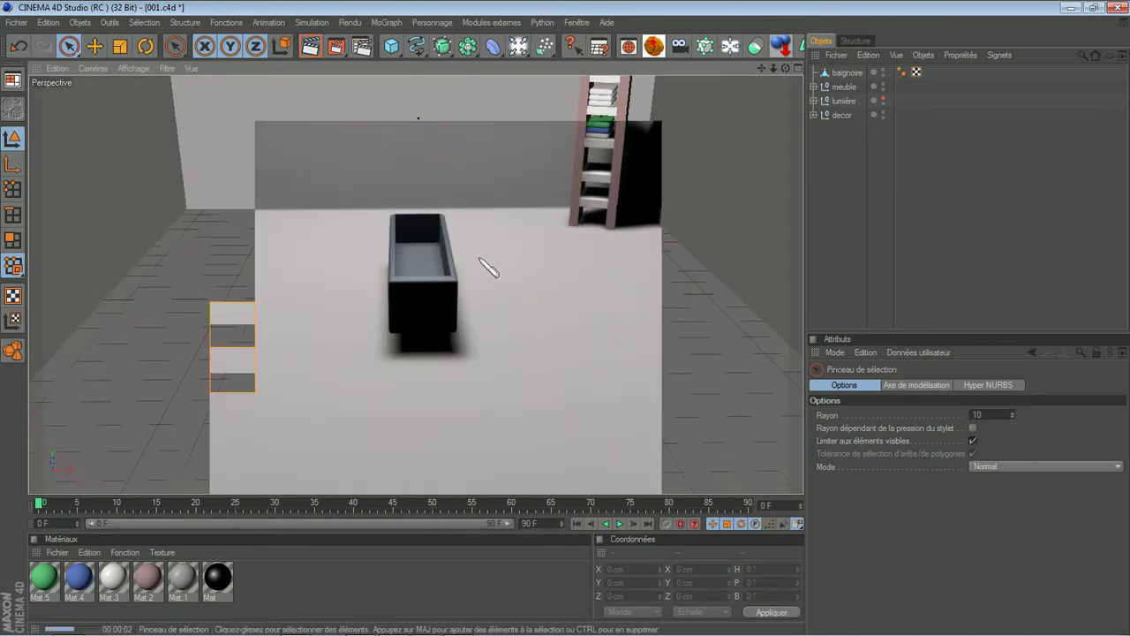
left_click(812, 214)
- Move the tub against the left wall near the back at about X -866, Z 669 cm, resting on the floor, and render the view
left_click(454, 304)
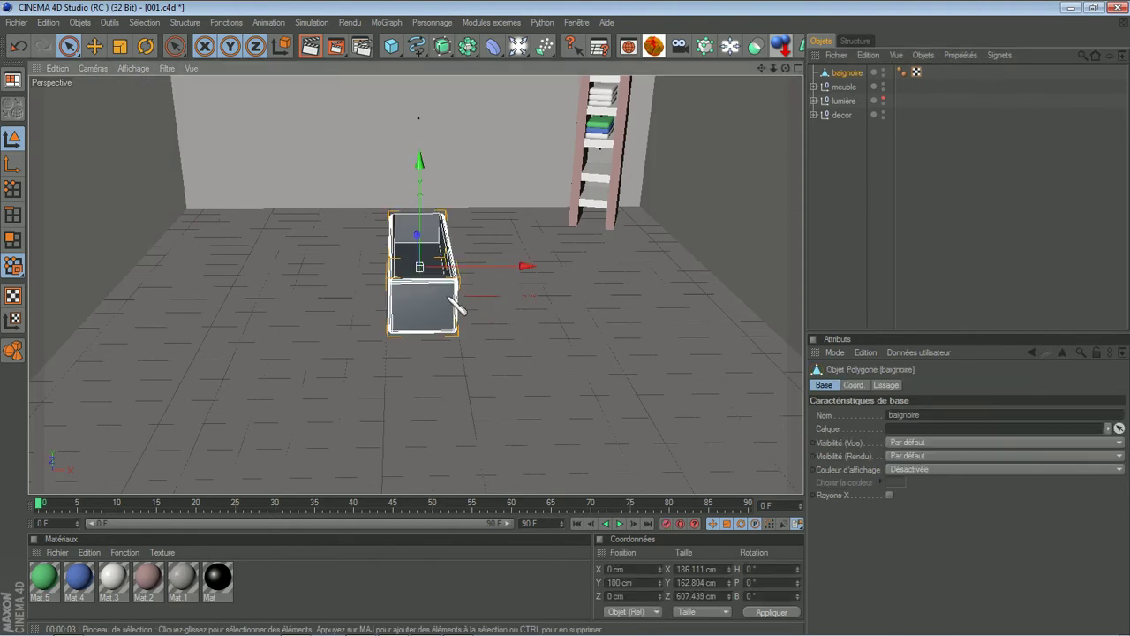
left_click_drag(522, 269, 566, 319)
left_click_drag(164, 243, 566, 320)
left_click_drag(761, 69, 566, 319)
left_click_drag(231, 374, 575, 323)
left_click(311, 49)
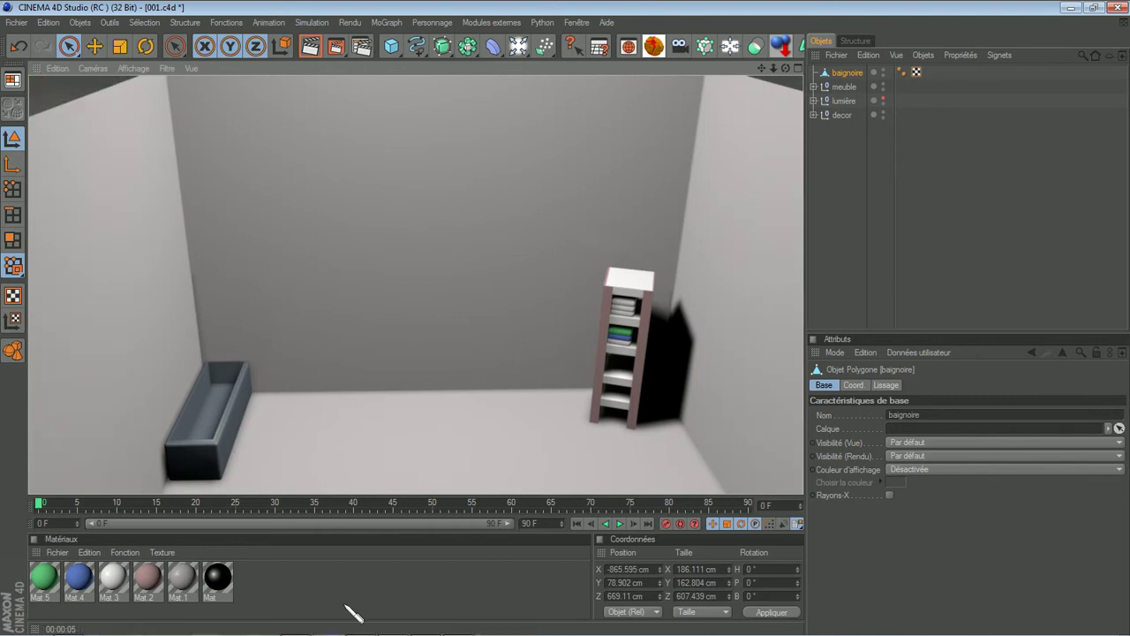
left_click(318, 587)
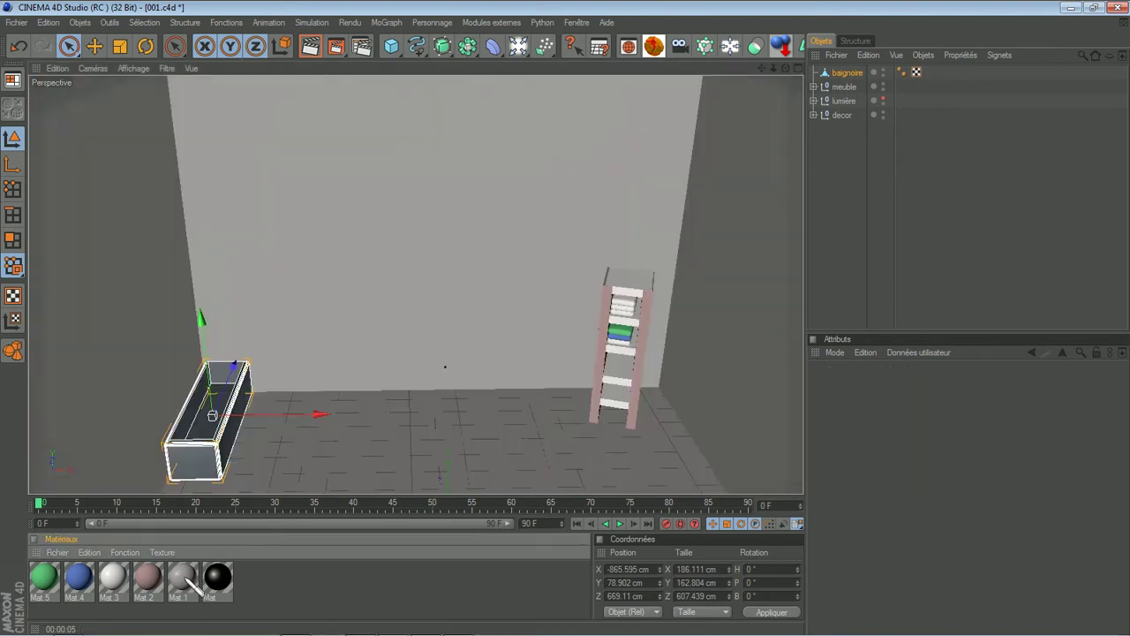
- Apply the Mat.1 material to the tub and render the view
left_click(186, 580)
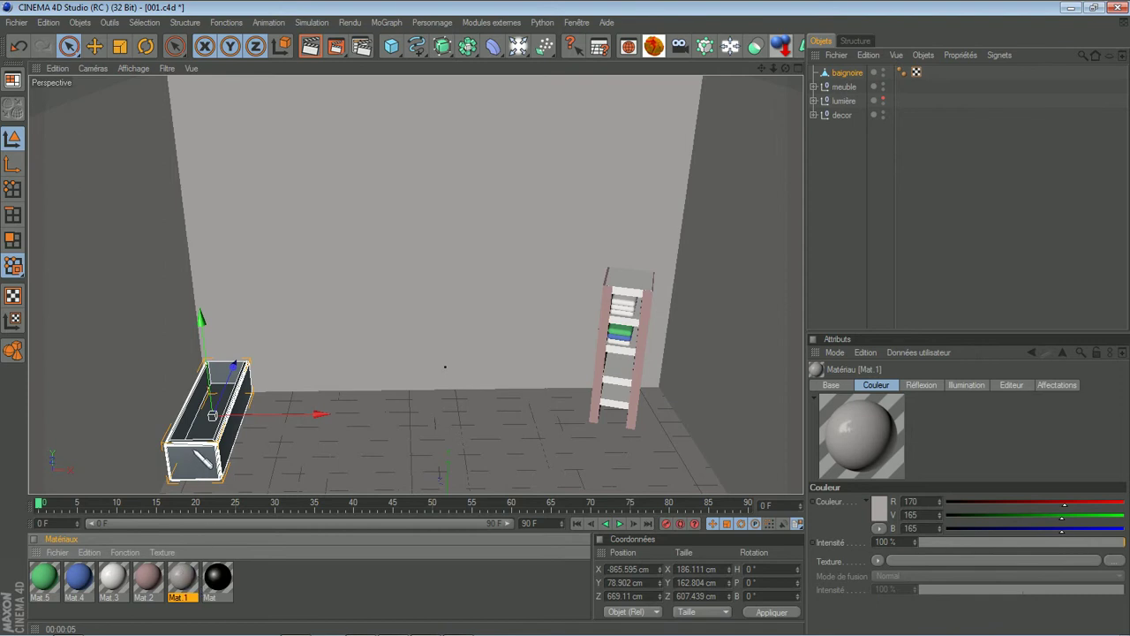
left_click_drag(202, 461, 200, 462)
left_click(310, 46)
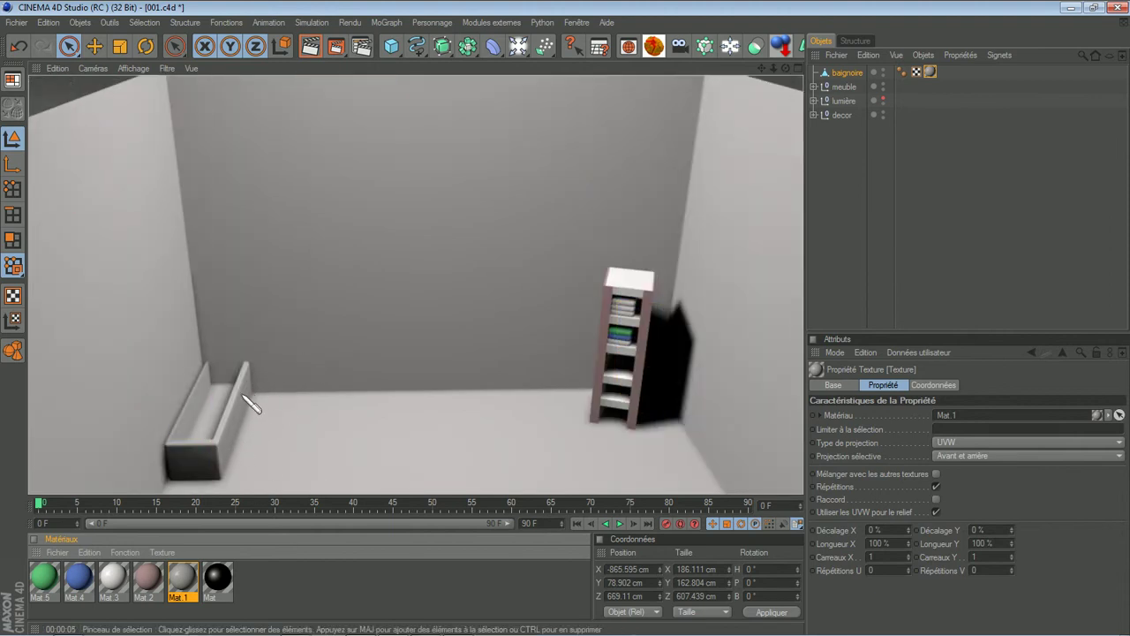
- Move the tub slightly away from the back wall to about Z 658 cm and render the view again
left_click(251, 404)
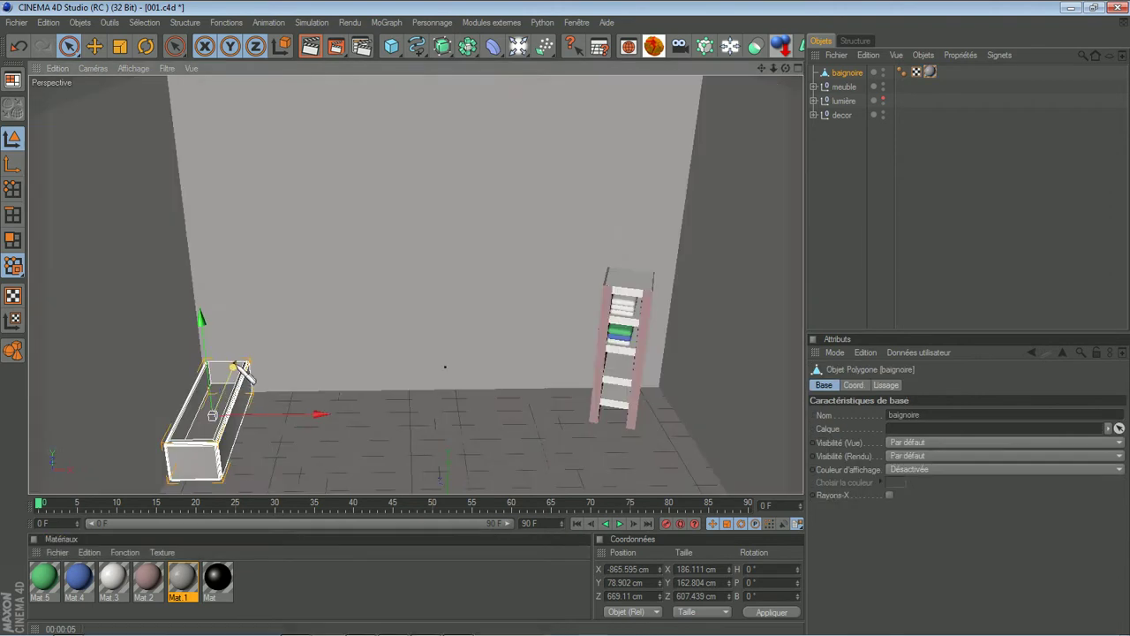
left_click_drag(232, 369, 235, 364)
left_click(277, 593)
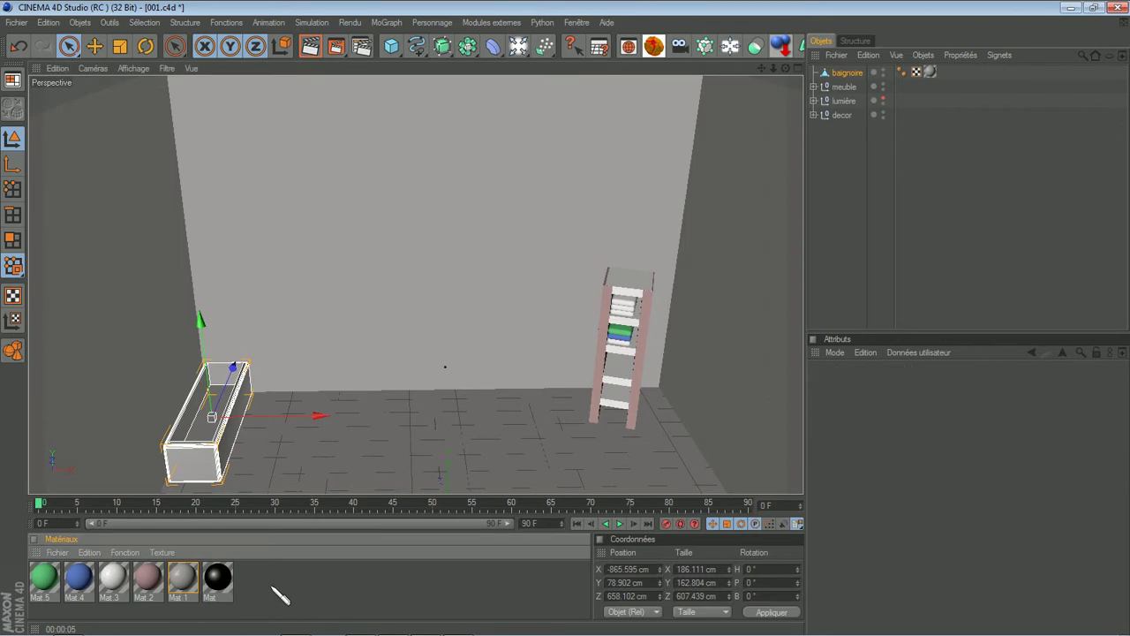
left_click(310, 46)
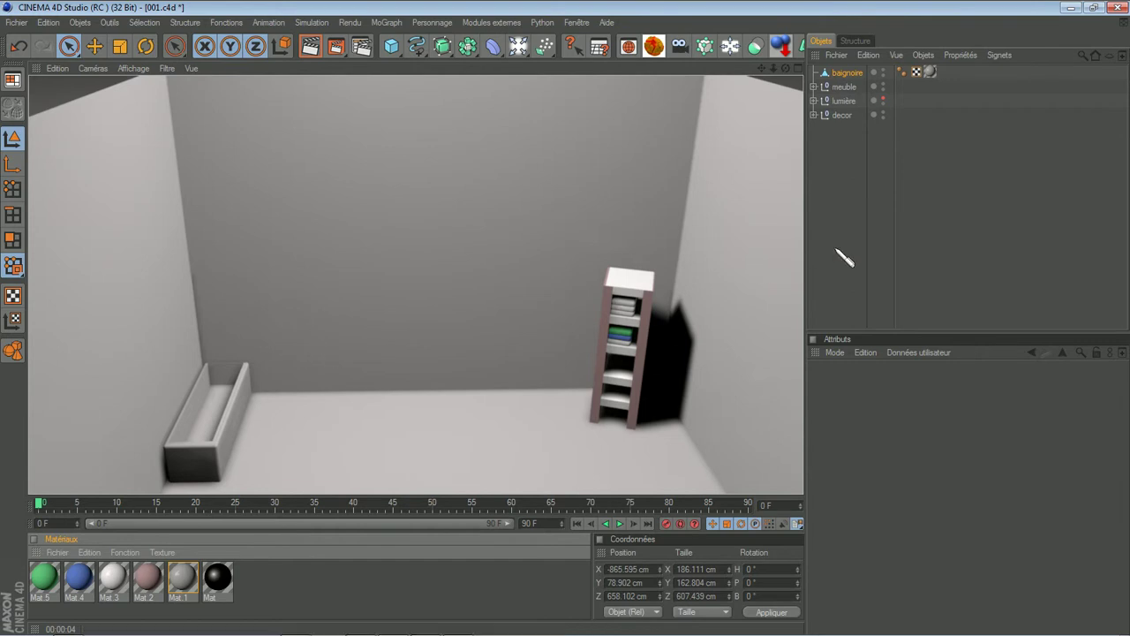
left_click_drag(786, 68, 569, 322)
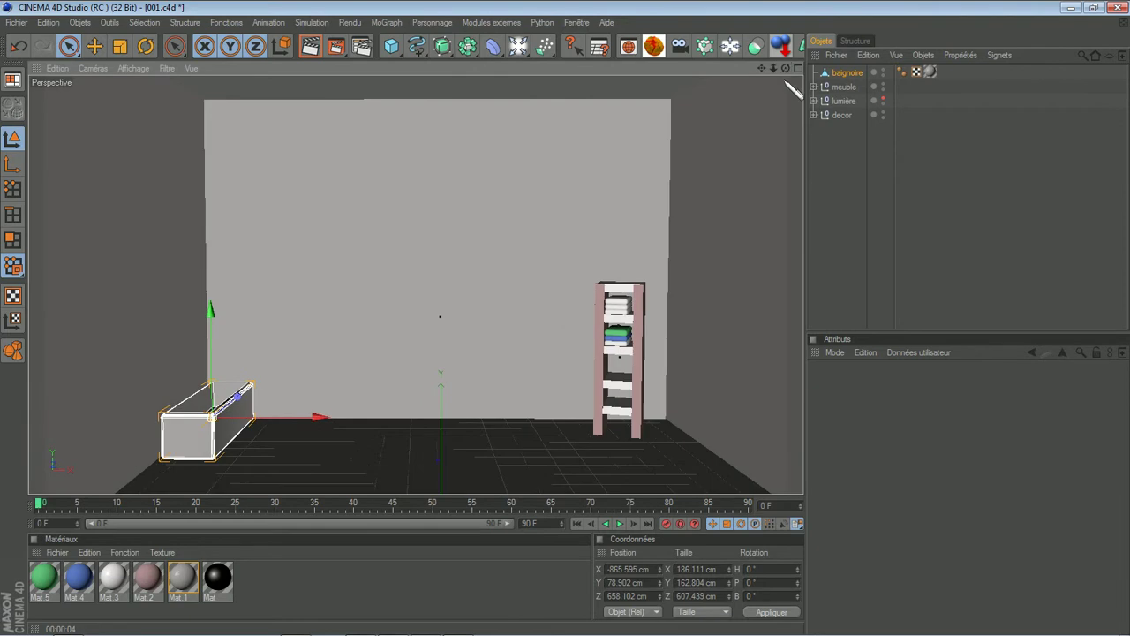
- Play the reference video in VLC, pause on the bathtub close-up to examine its faucet, and close the player
left_click_drag(761, 68, 579, 322)
left_click(778, 222)
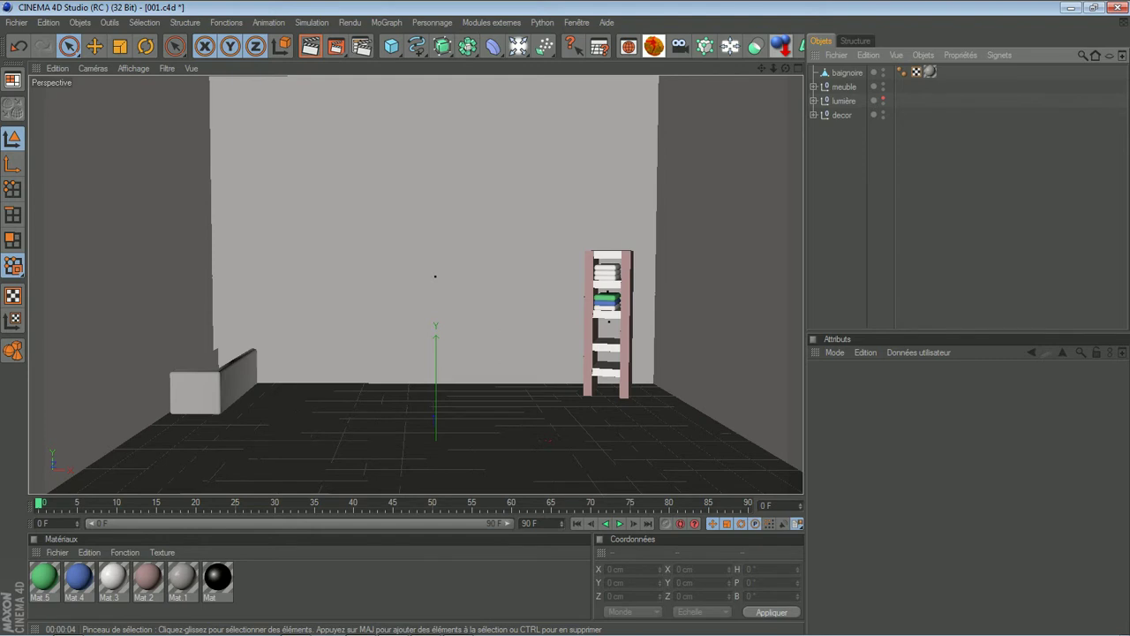
left_click_drag(0, 224, 432, 184)
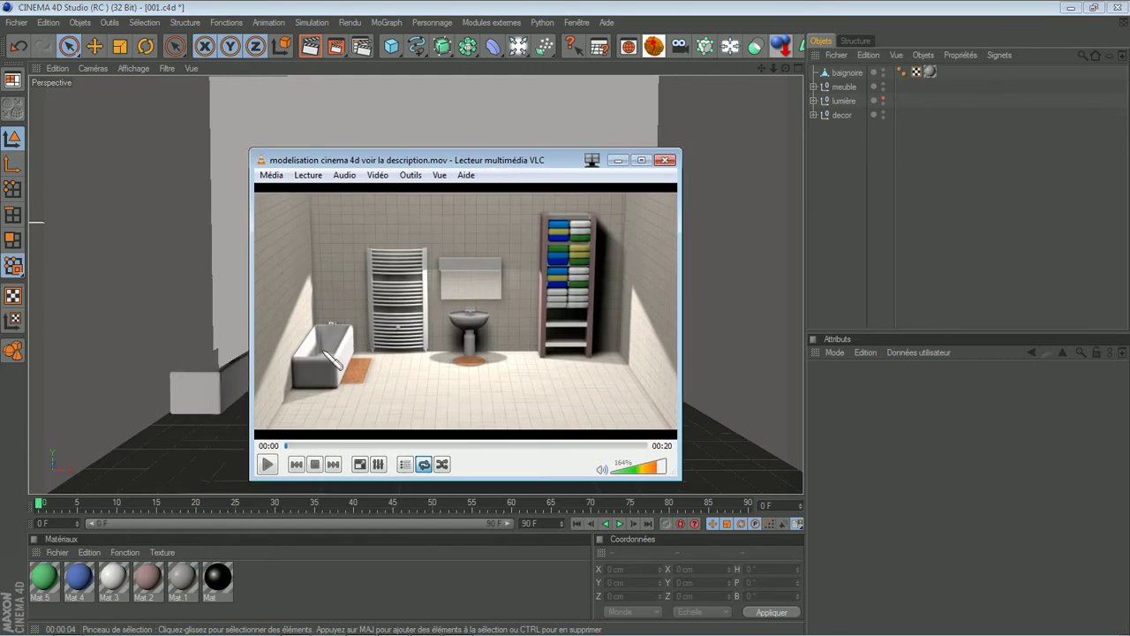
left_click(276, 464)
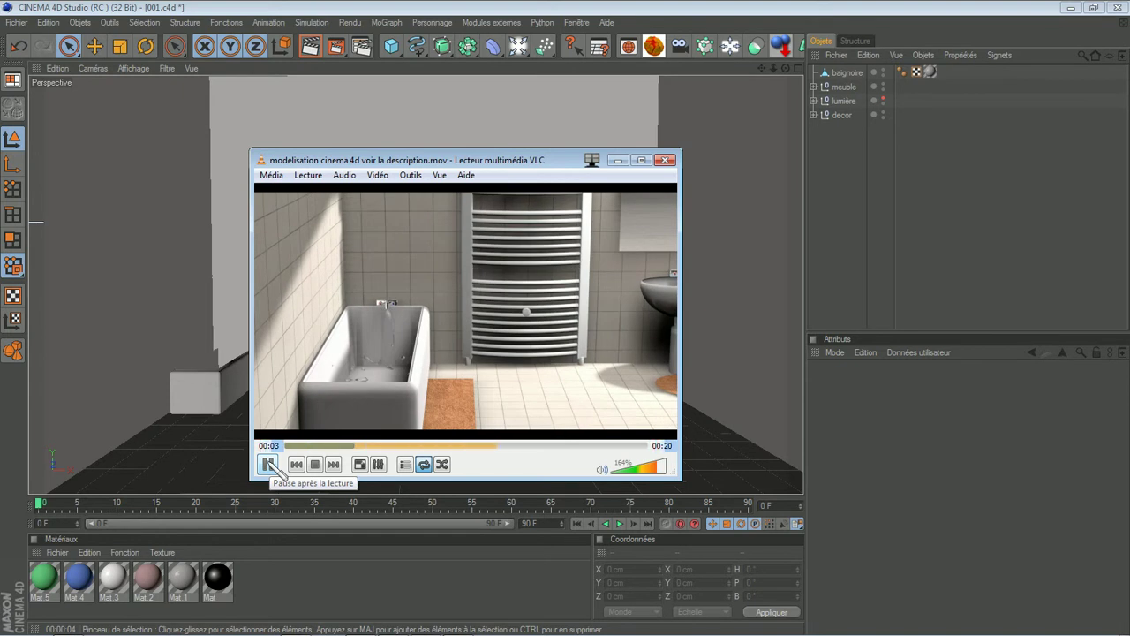
left_click(269, 464)
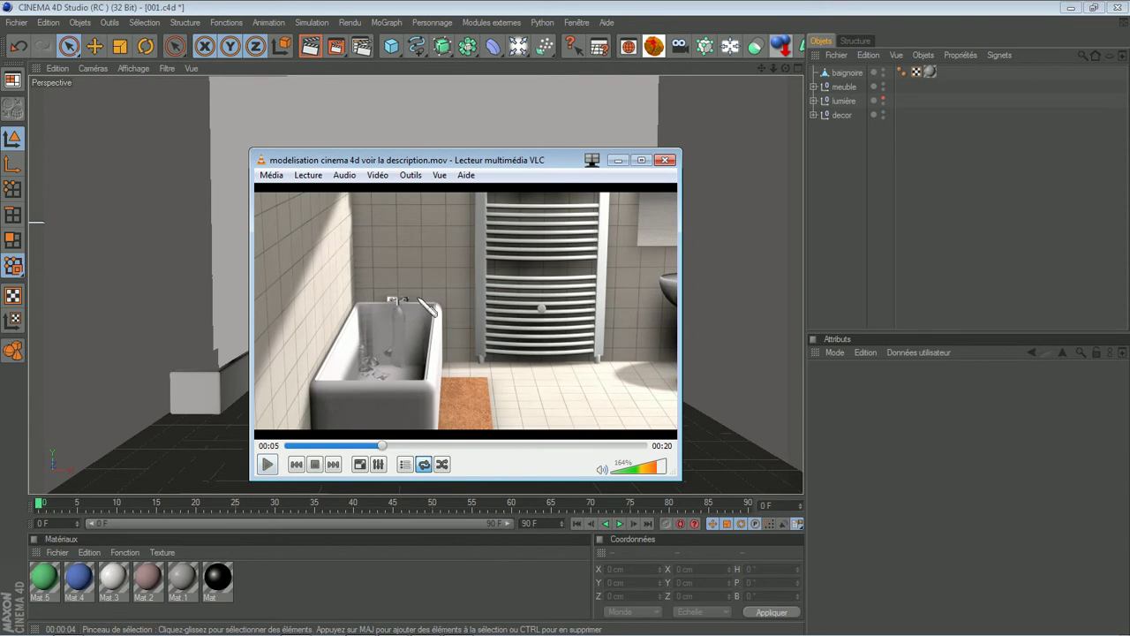
left_click(666, 159)
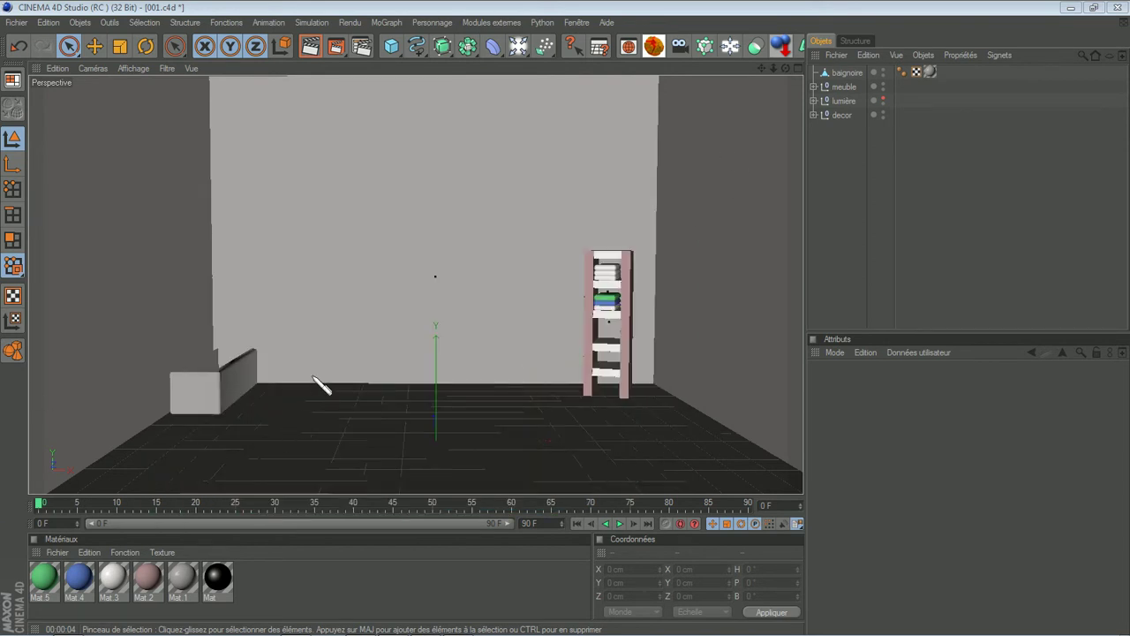
- Add a cube for the faucet body, resize it to about 200 × 47 × 74 cm, and raise it to about Y 452 cm
left_click_drag(785, 69, 568, 318)
left_click_drag(405, 57, 446, 63)
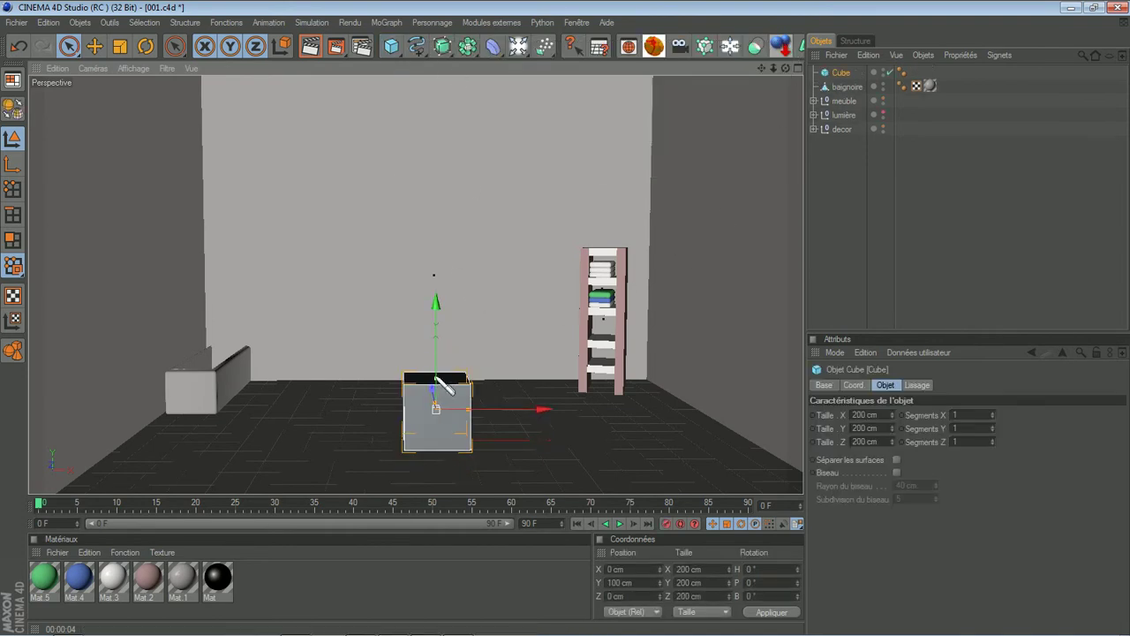
mouse_move(444, 382)
left_mouse_down()
mouse_move(444, 412)
mouse_move(435, 402)
left_mouse_up()
left_click_drag(784, 68, 770, 86)
left_click_drag(422, 402, 436, 408)
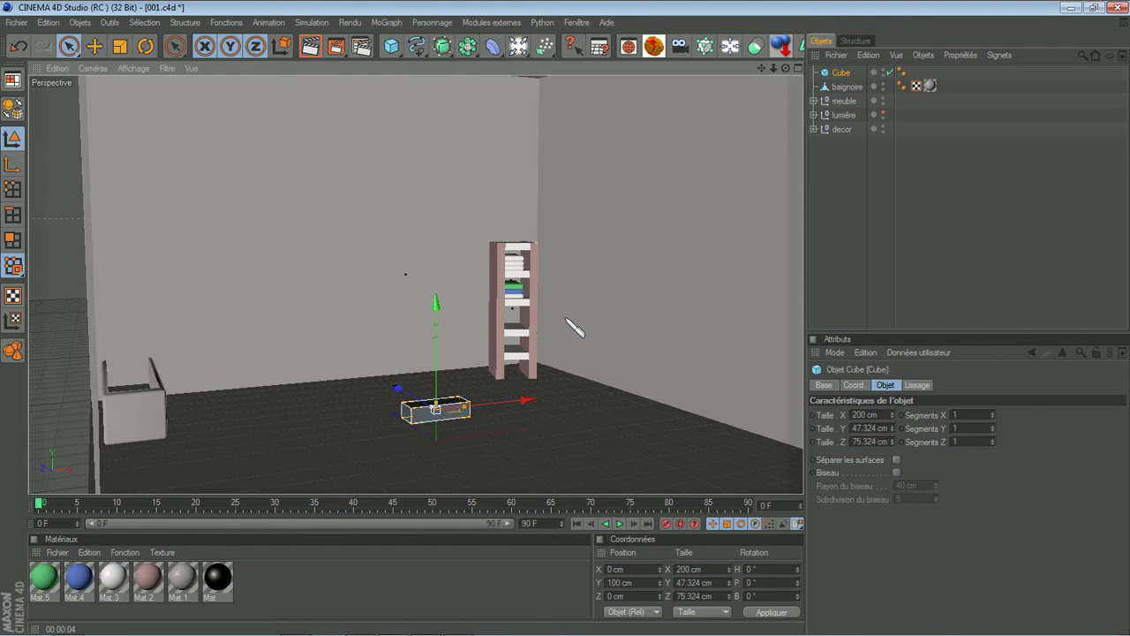
left_click_drag(785, 68, 715, 69)
mouse_move(574, 327)
left_mouse_down()
mouse_move(588, 323)
mouse_move(574, 326)
left_mouse_up()
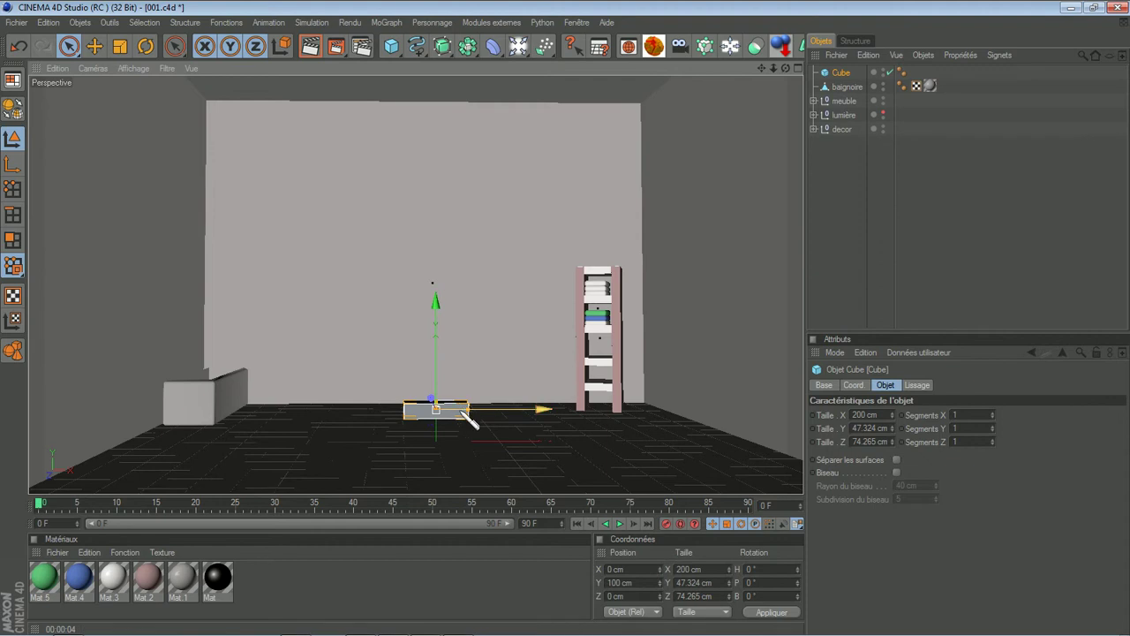
left_click_drag(786, 68, 574, 328)
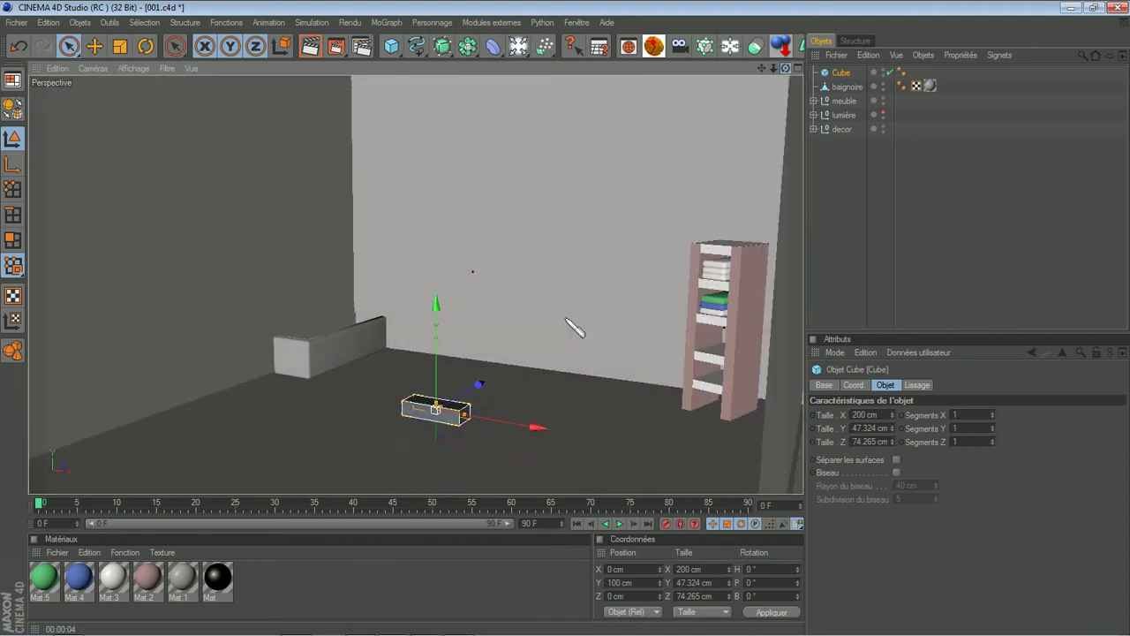
left_click_drag(436, 306, 565, 317)
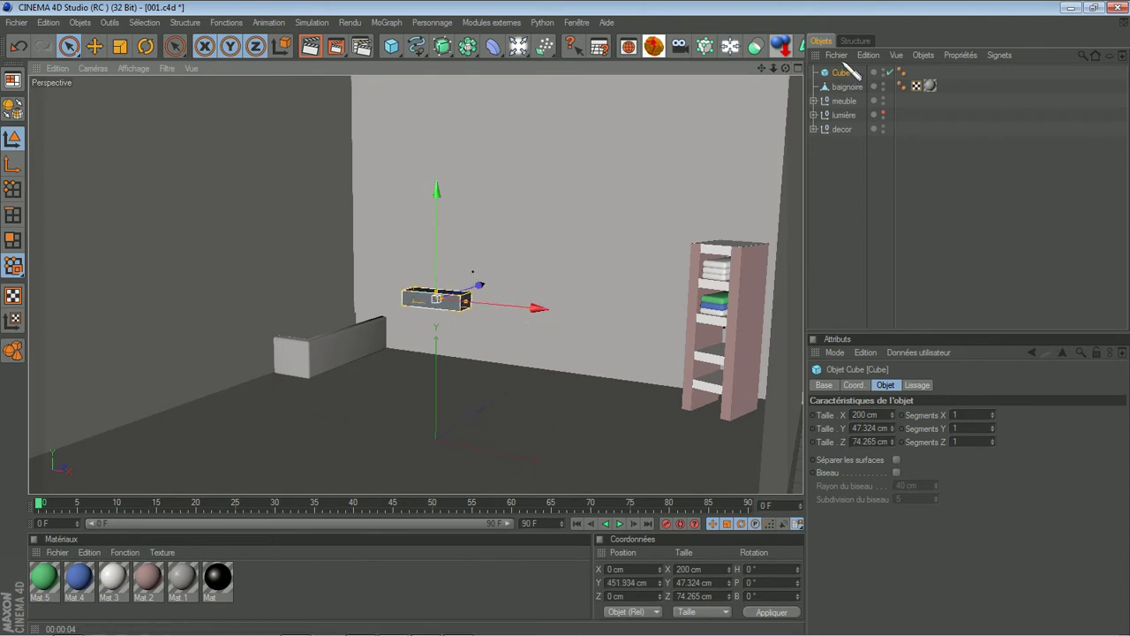
- Add a second cube for the spout, resize it to about 59 × 26 × 200 cm, and raise it to about Y 454 cm
left_click(391, 45)
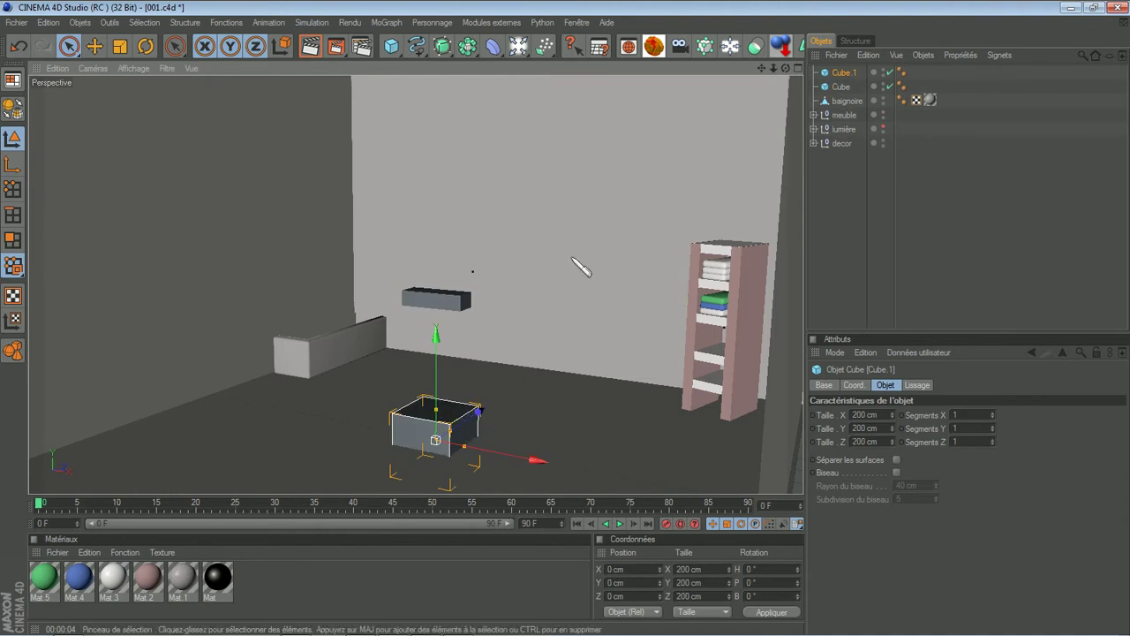
left_click(779, 46)
left_click_drag(460, 378, 448, 403)
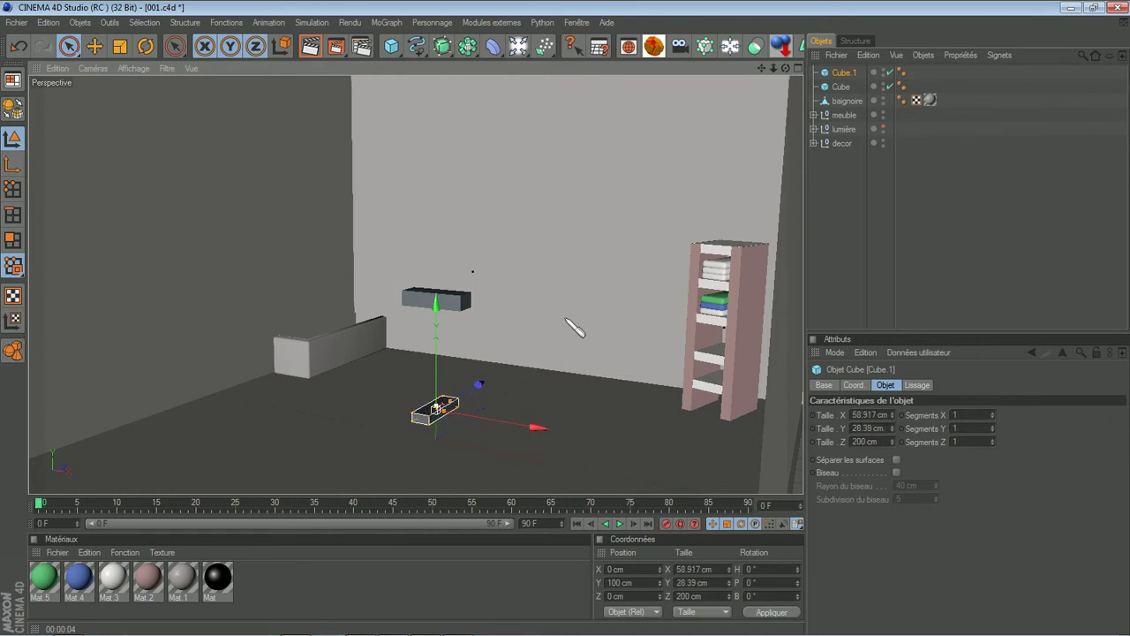
left_click_drag(439, 389, 574, 323)
- Move the spout cube forward to about Z -96 cm so it projects from the faucet body, and deselect it
left_click_drag(785, 68, 565, 320)
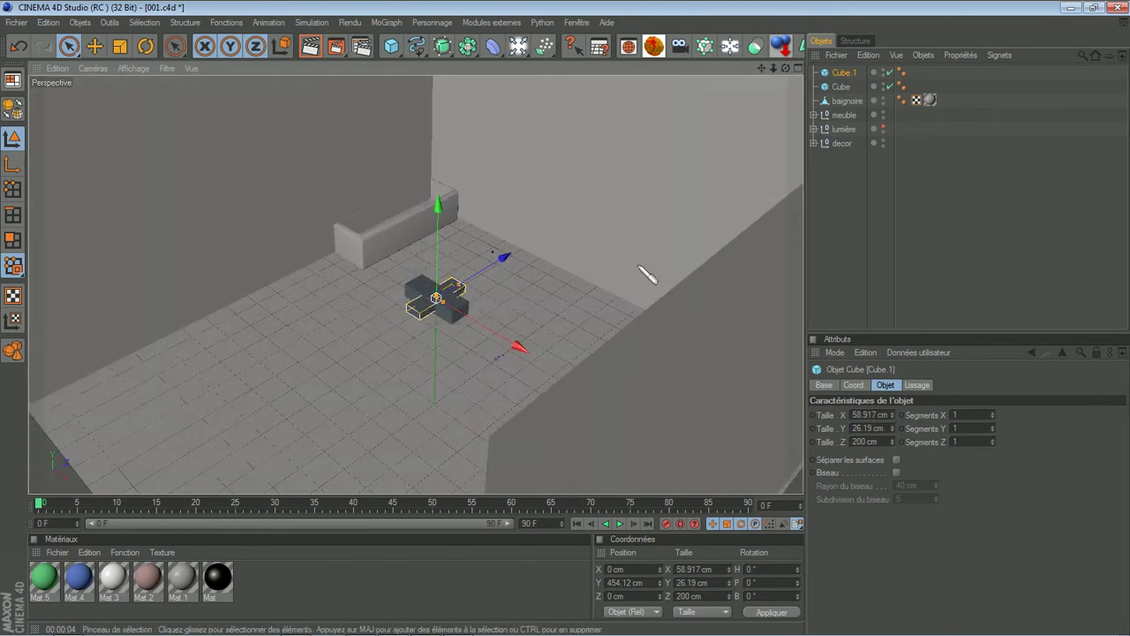
left_click_drag(497, 258, 574, 328)
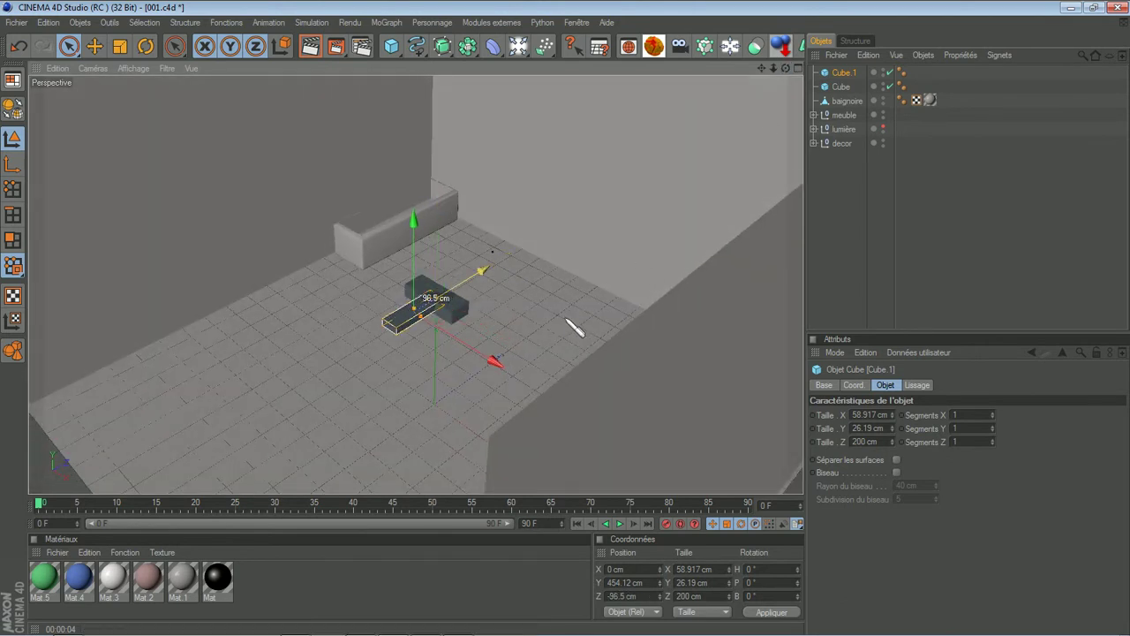
left_click_drag(784, 68, 574, 329)
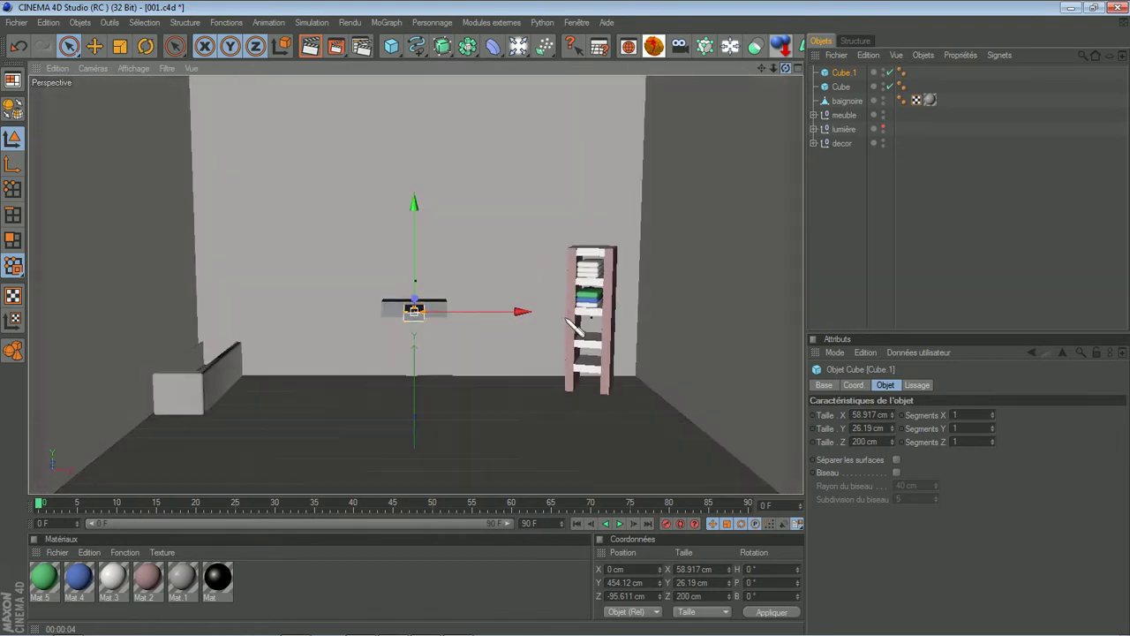
left_click(825, 210)
- Add a cylinder for the spout outlet and shrink it to about 30 cm radius and 62 cm height
left_click_drag(785, 69, 570, 323)
left_click_drag(395, 49, 717, 64)
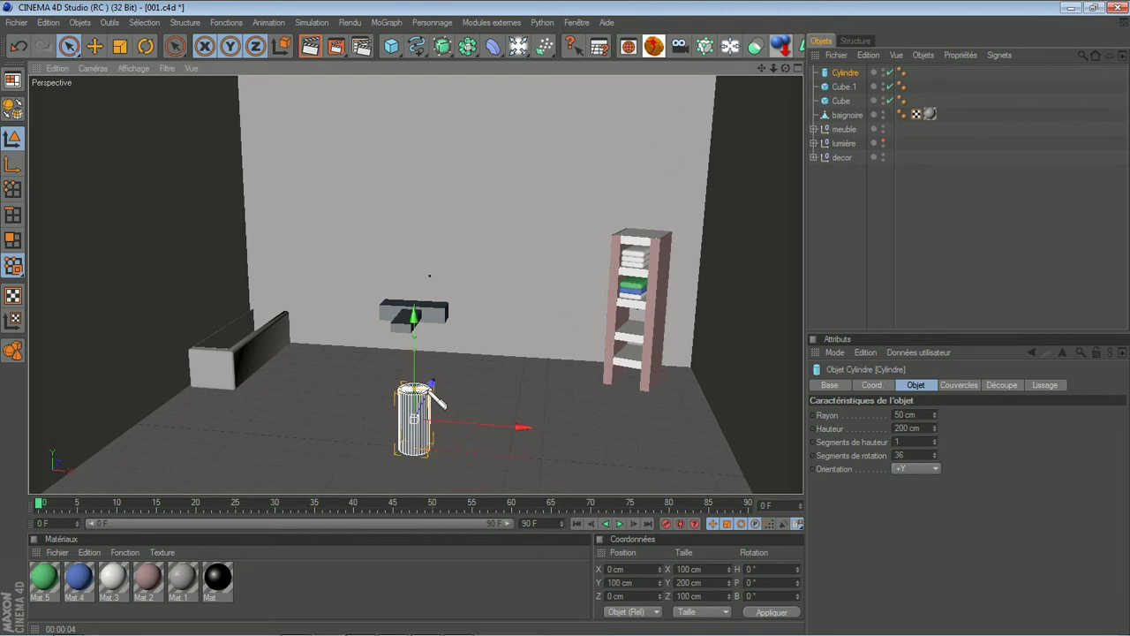
left_click_drag(428, 388, 428, 468)
left_click_drag(414, 386, 566, 319)
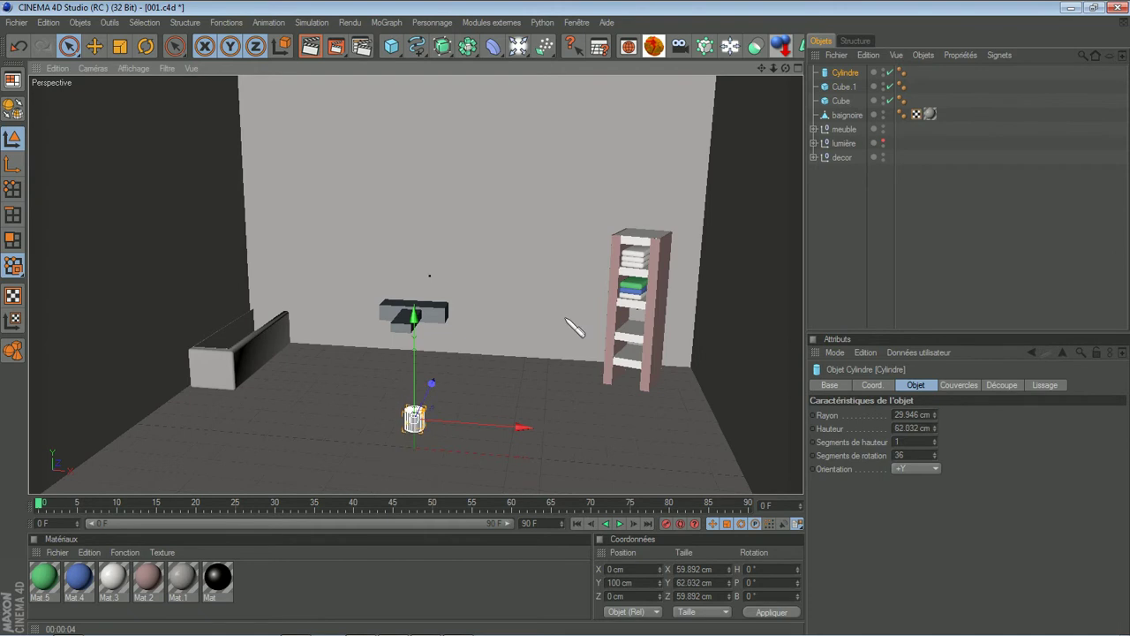
- Move the cylinder under the front end of the spout, to about X -7, Y 427, Z -149 cm
left_click_drag(414, 322, 575, 323)
left_click_drag(784, 68, 746, 121)
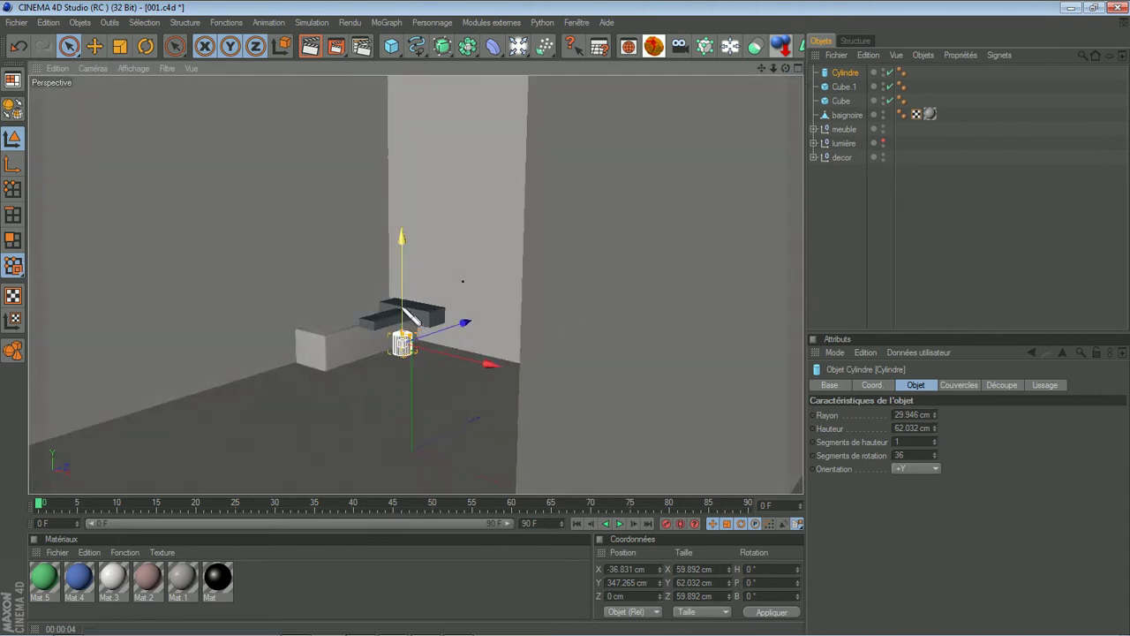
left_click_drag(437, 333, 575, 327)
left_click_drag(395, 296, 574, 328)
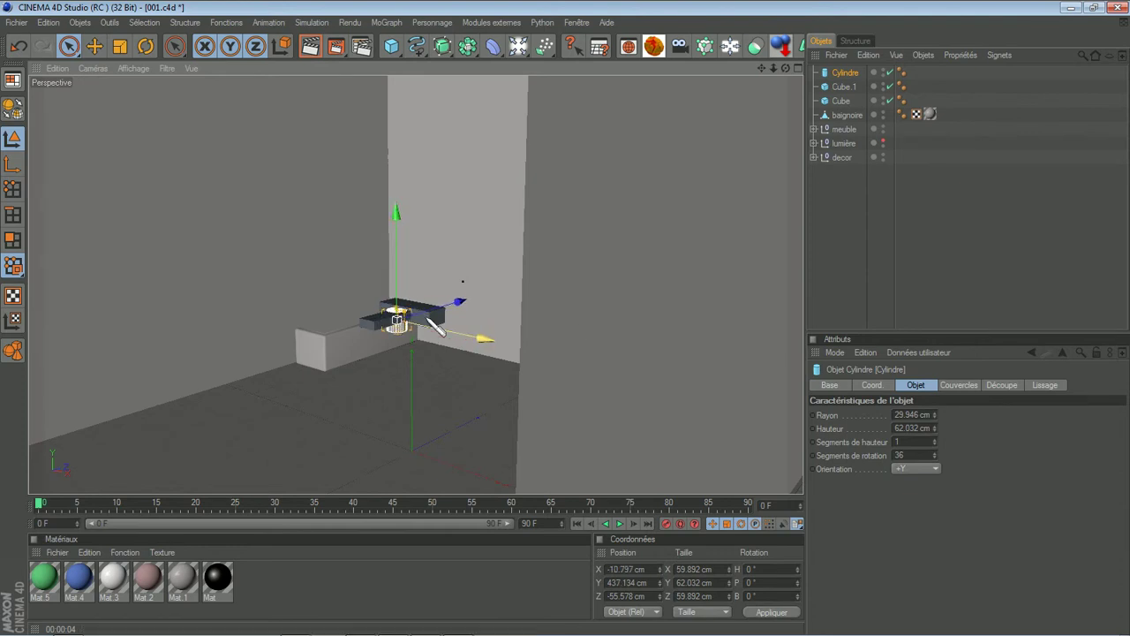
left_click_drag(458, 302, 567, 319)
left_click_drag(376, 283, 575, 327)
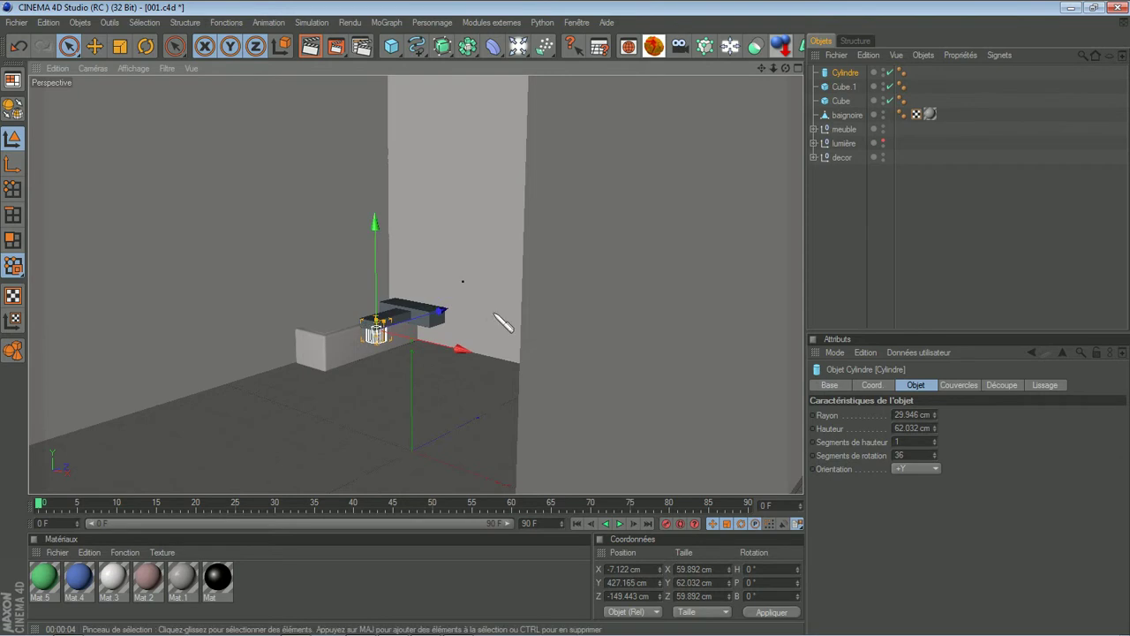
left_click(843, 301)
- Center the cylinder across the spout's width by shifting it to about X 0.7 cm
left_click_drag(786, 68, 565, 319)
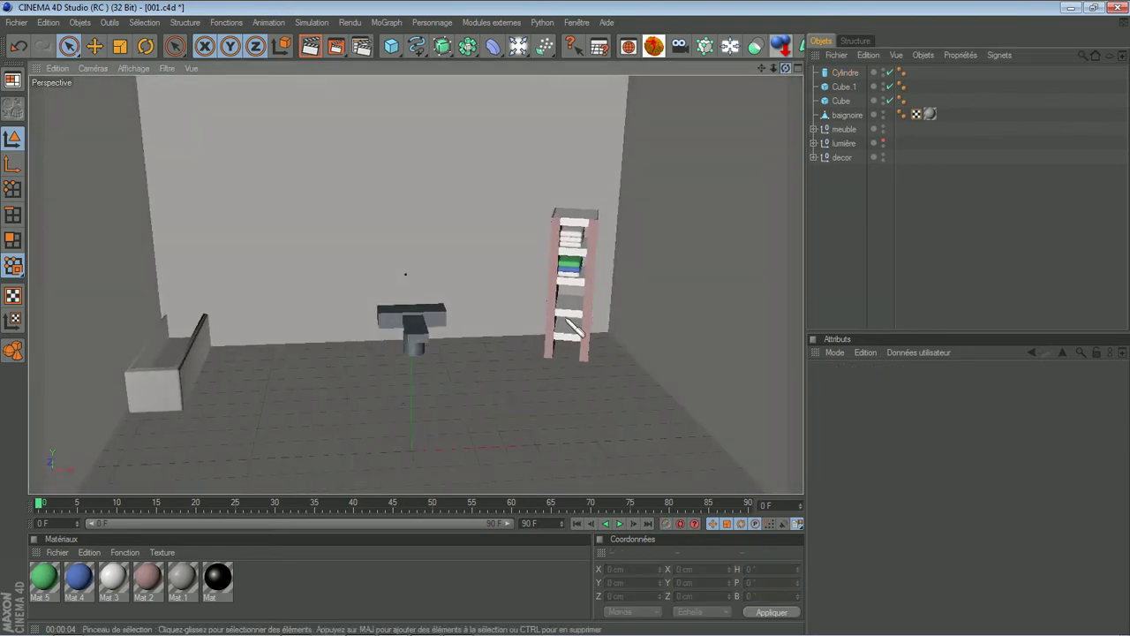
left_click(420, 350)
left_click_drag(462, 347, 570, 328)
- In the top view, move the cylinder toward the spout's front edge to about Z -163 cm
left_click(797, 68)
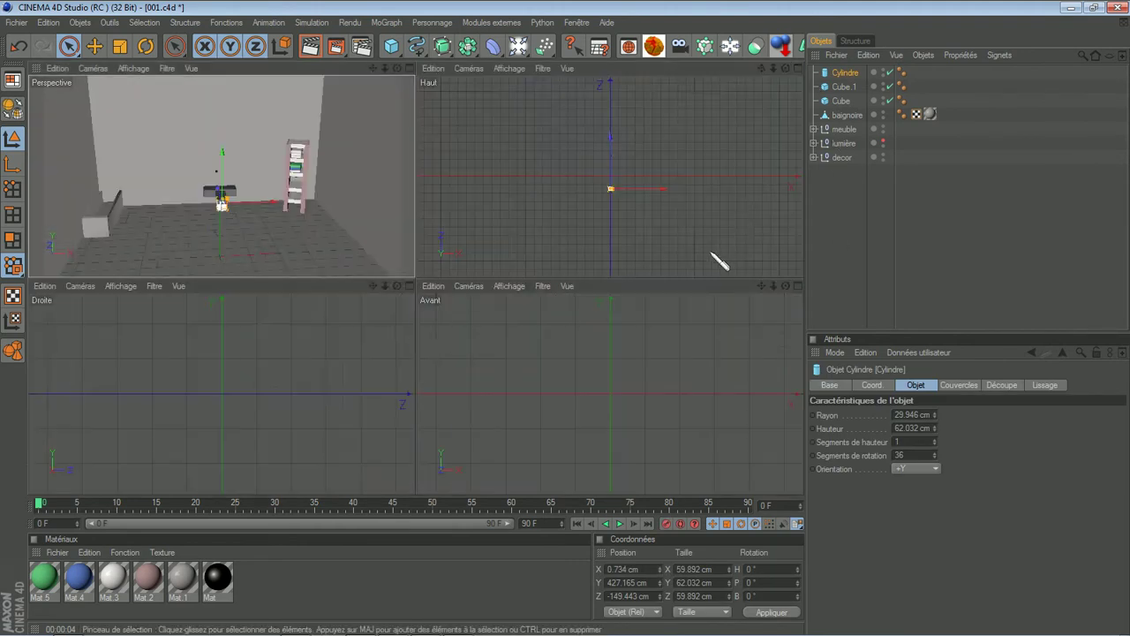
scroll(681, 217, "up", 5)
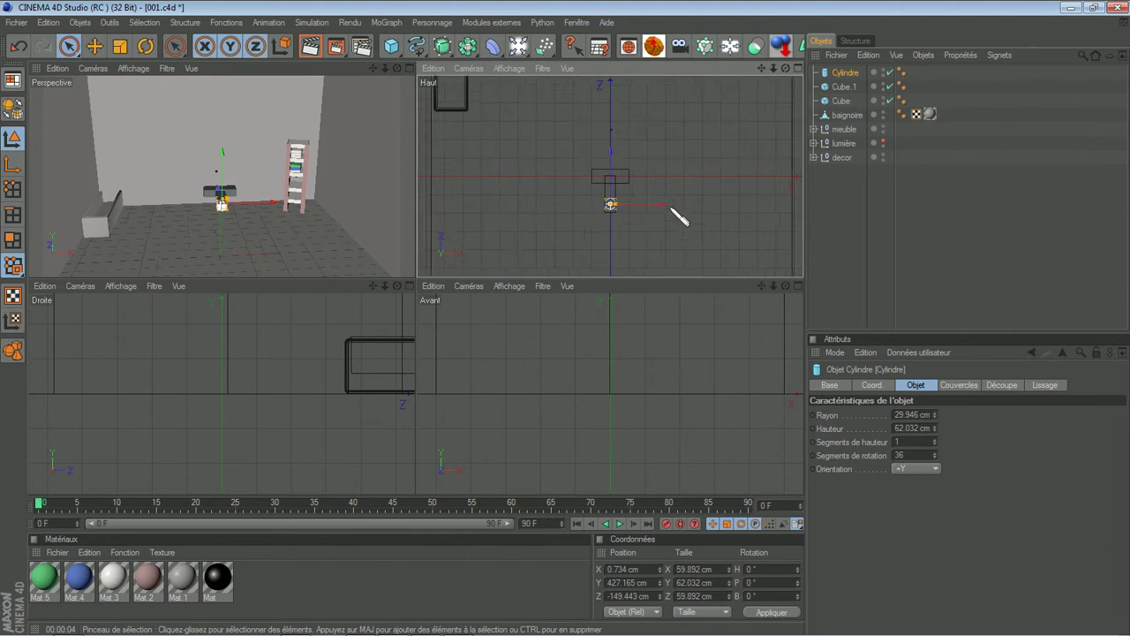
scroll(669, 210, "up", 1)
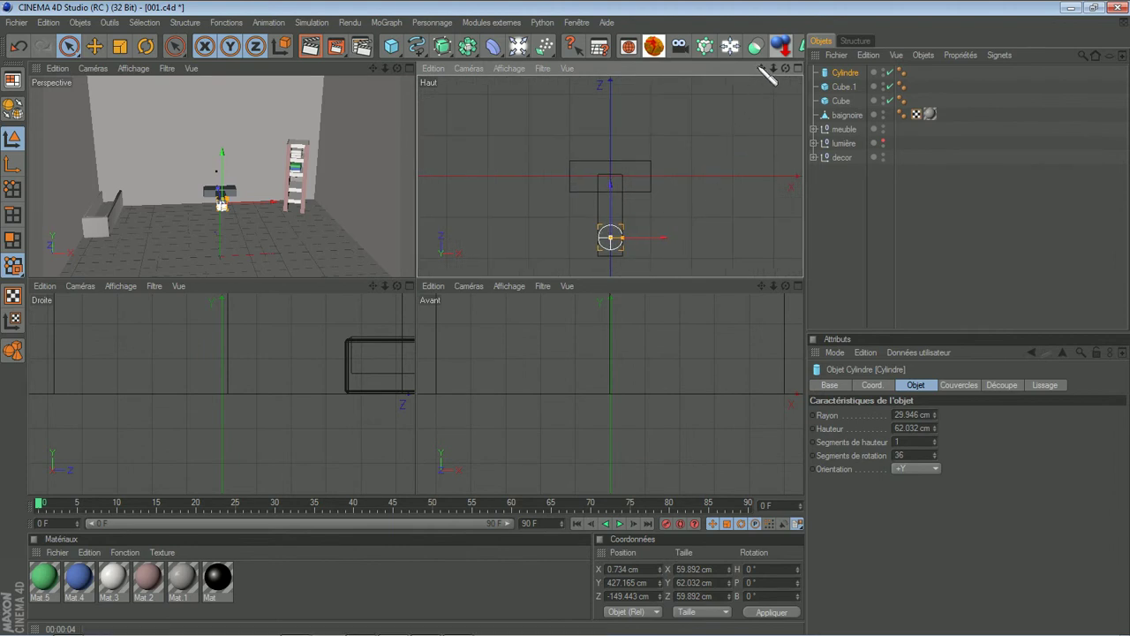
left_click_drag(761, 68, 761, 20)
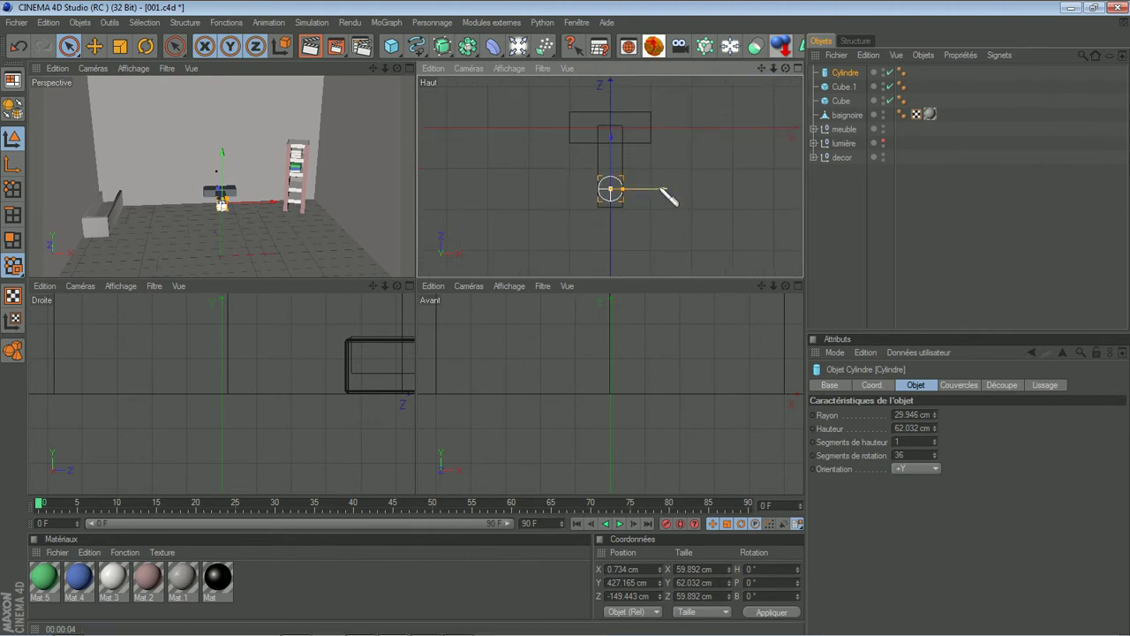
left_click_drag(610, 137, 610, 142)
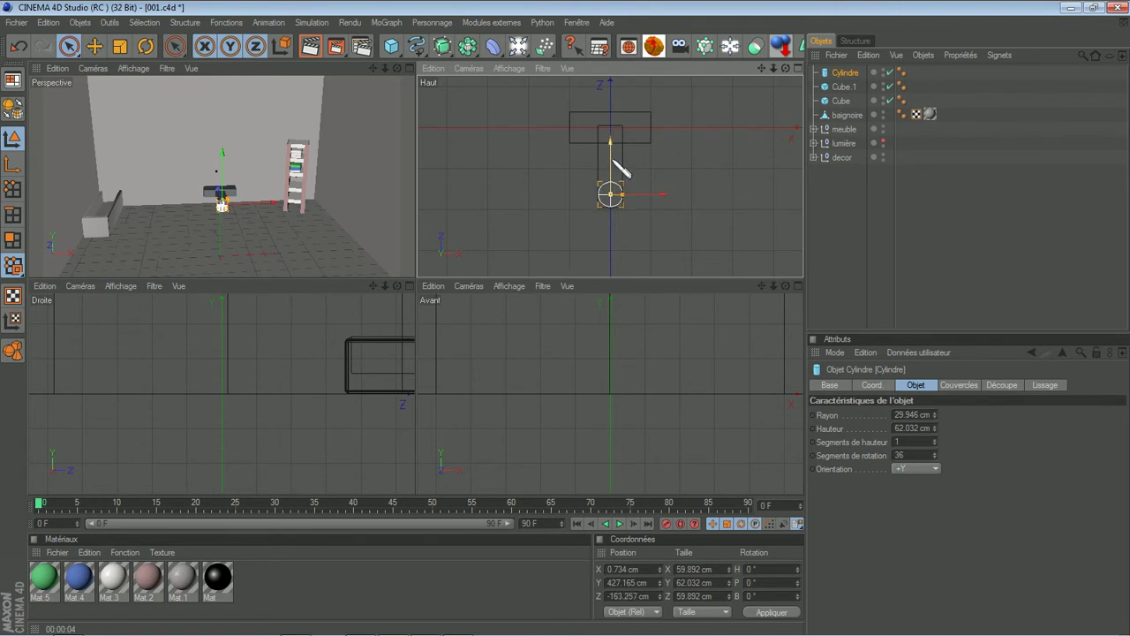
- In the front view, lower the cylinder to about Y 422 cm and return to the full perspective view
scroll(635, 452, "down", 5)
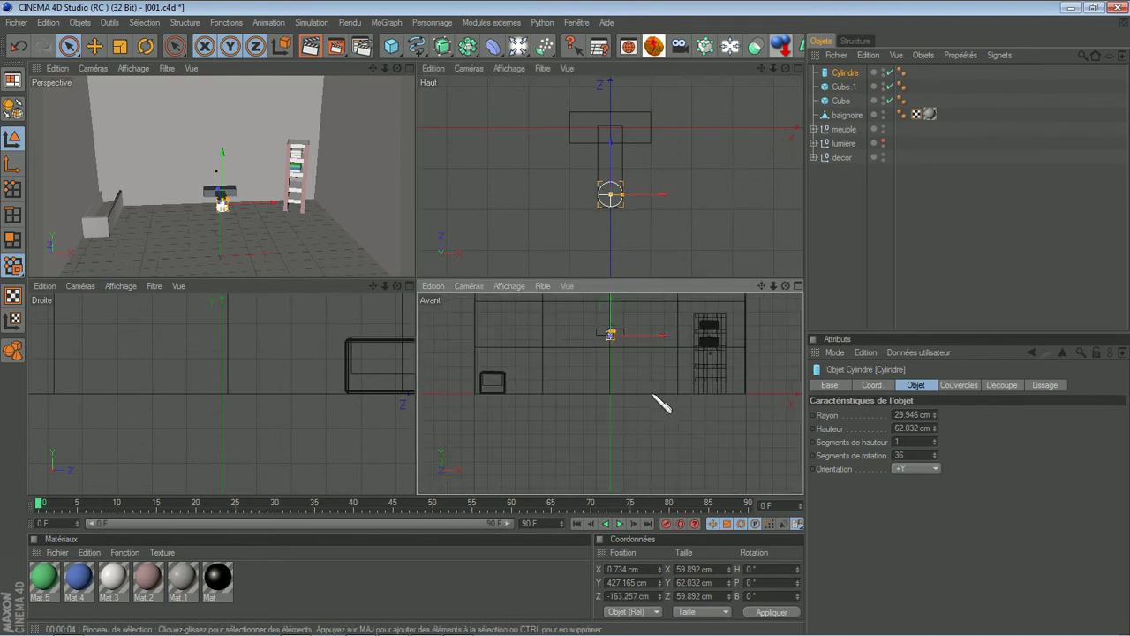
left_click_drag(761, 285, 761, 327)
scroll(673, 411, "up", 2)
scroll(672, 412, "up", 3)
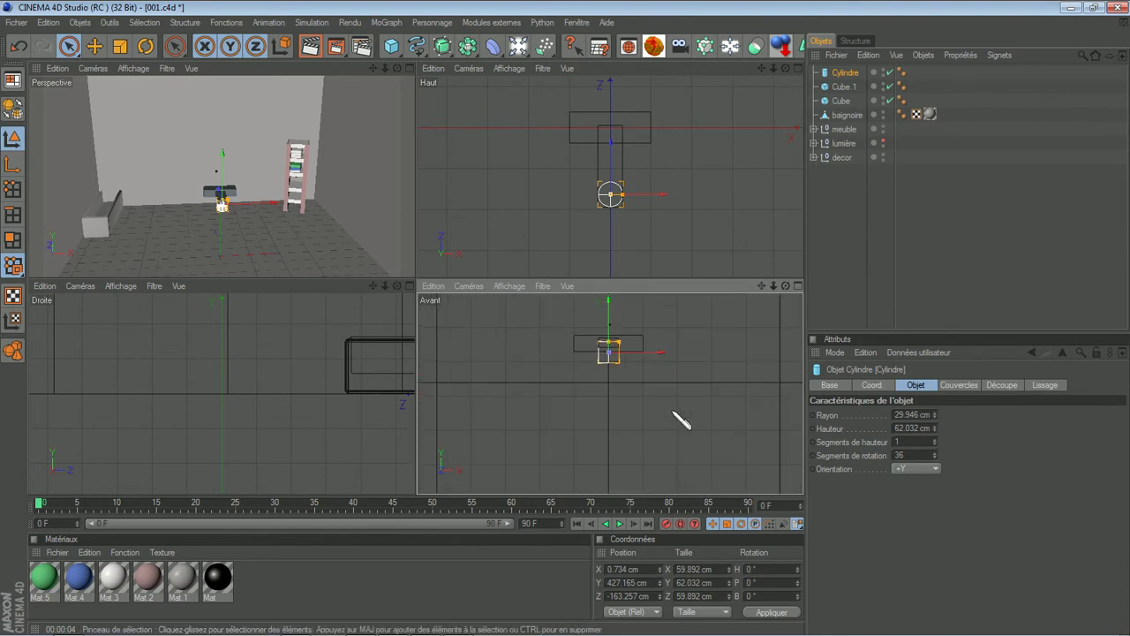
scroll(673, 412, "up", 1)
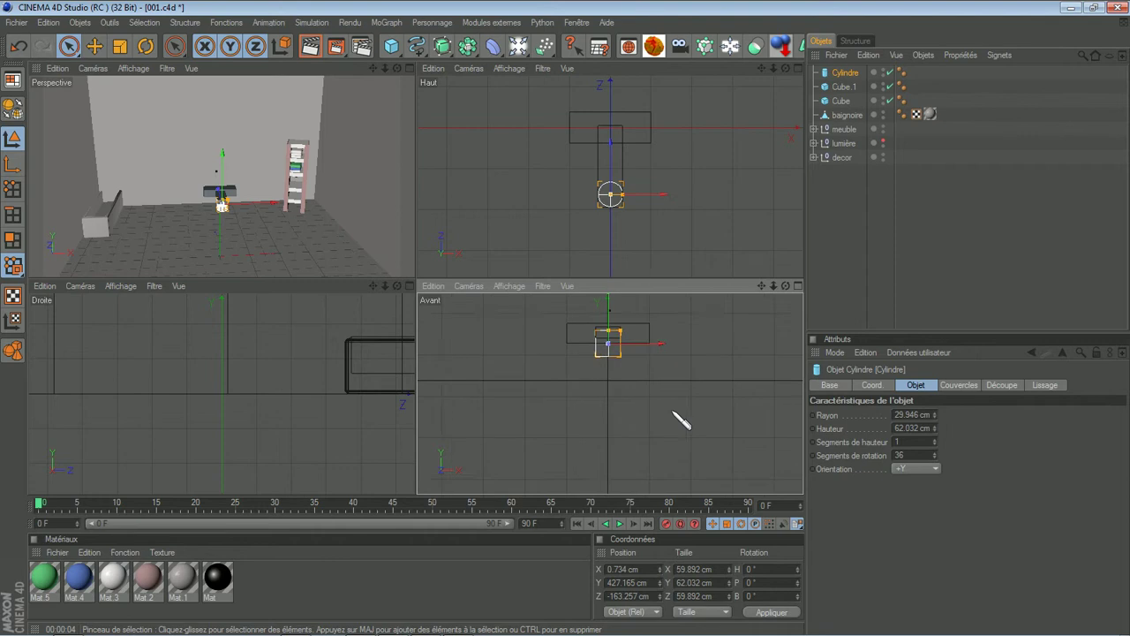
left_click_drag(607, 309, 567, 319)
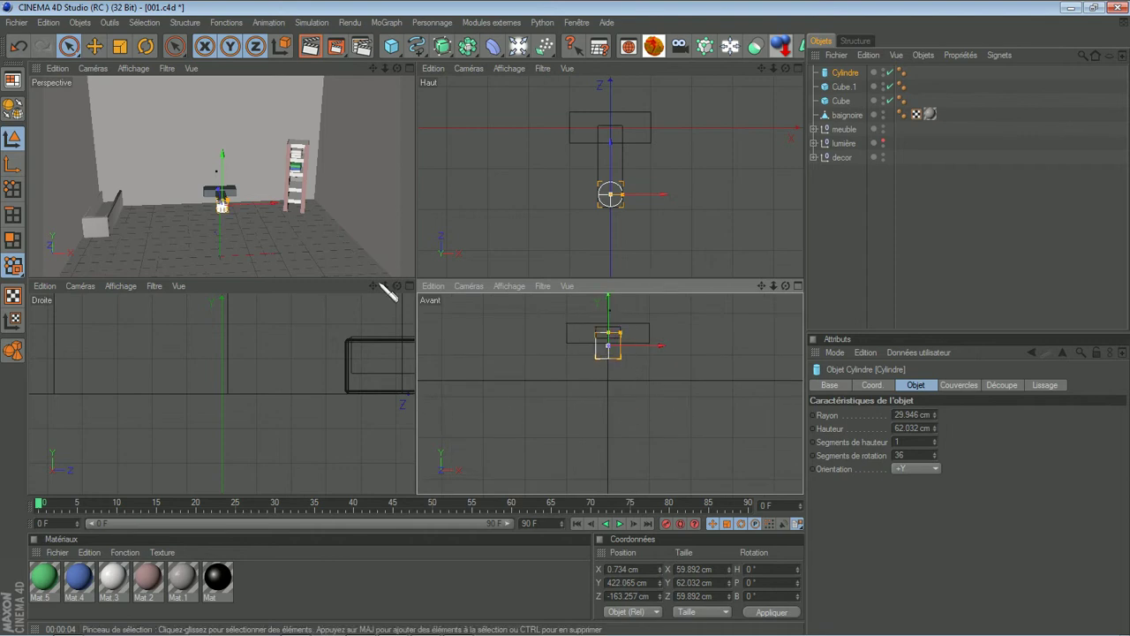
left_click(410, 68)
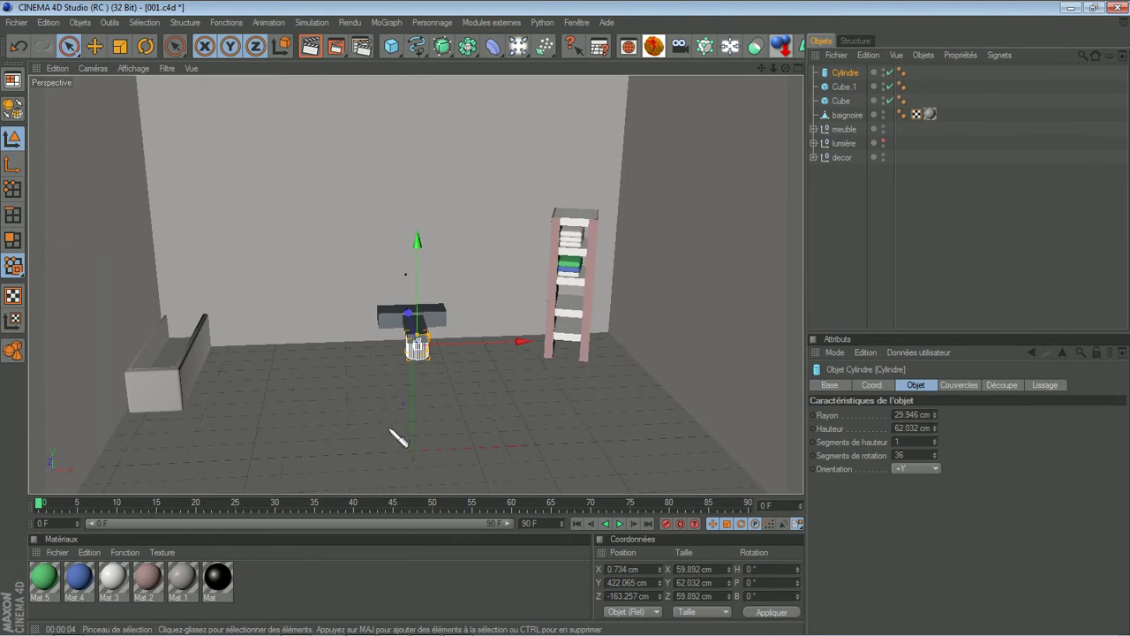
- Deselect the cylinder and render the view from the front of the room to check the faucet parts
left_click(821, 219)
left_click_drag(785, 69, 567, 322)
left_click(313, 46)
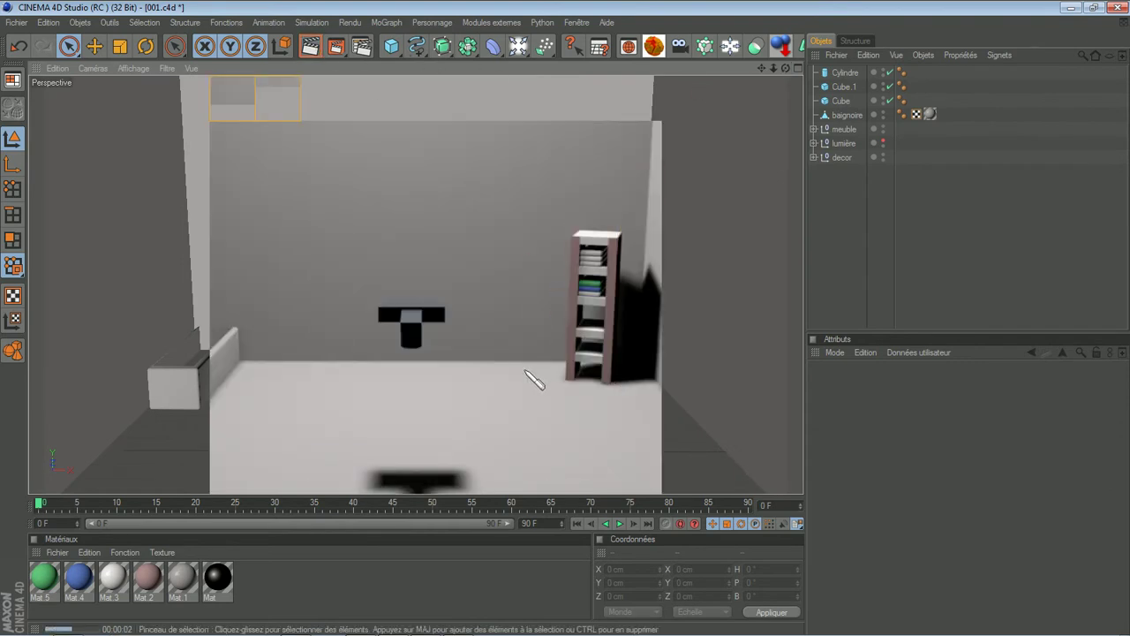
left_click(822, 275)
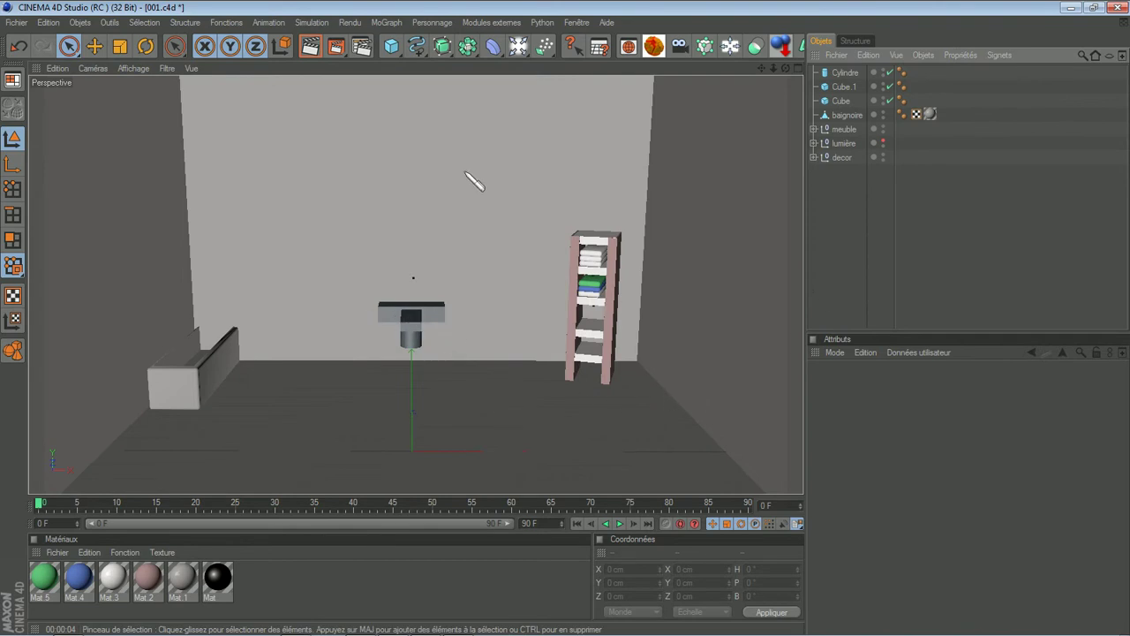
- Add a sphere to the scene and raise it to about Y 337 cm
left_click_drag(393, 46, 408, 56)
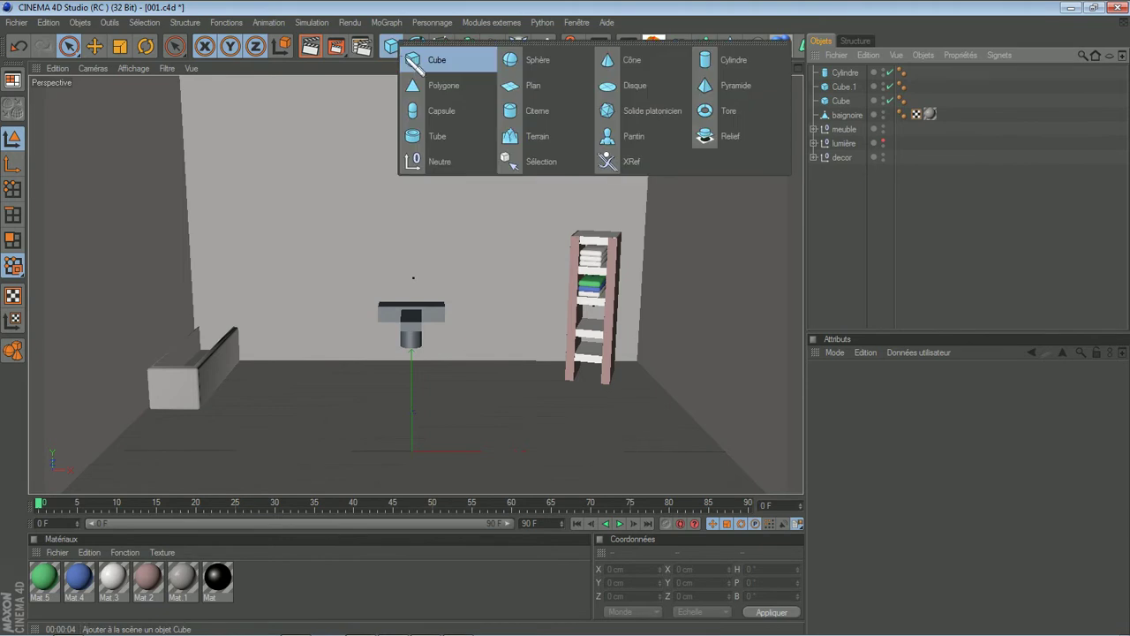
left_click(524, 69)
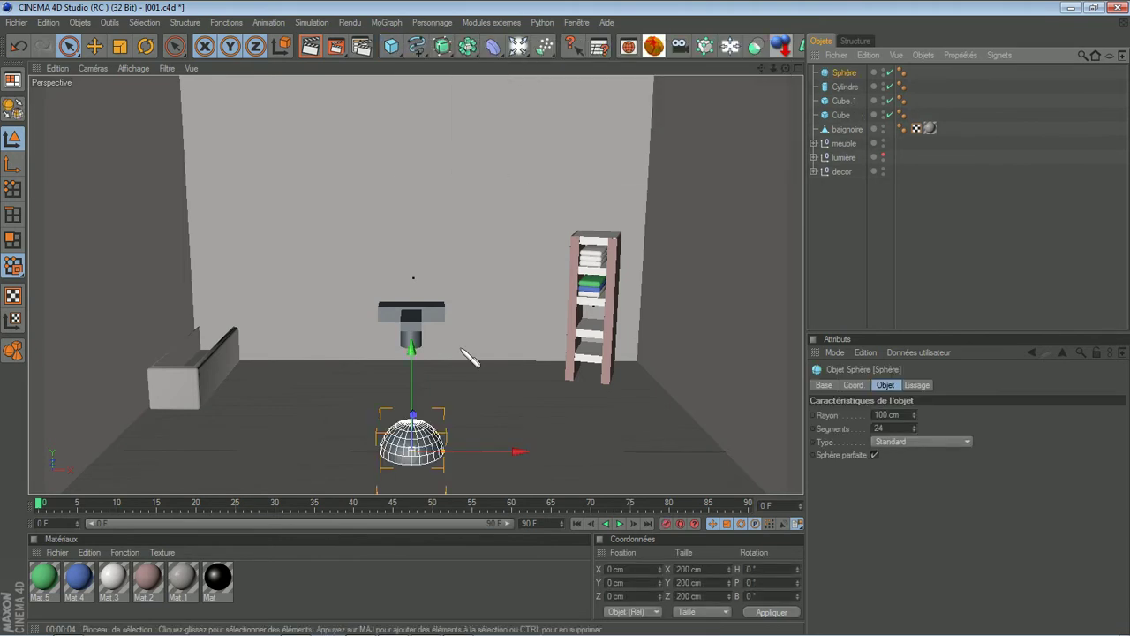
left_click_drag(415, 353, 413, 258)
- Try radii of 10, 50 and 30 cm on the sphere
left_click(894, 415)
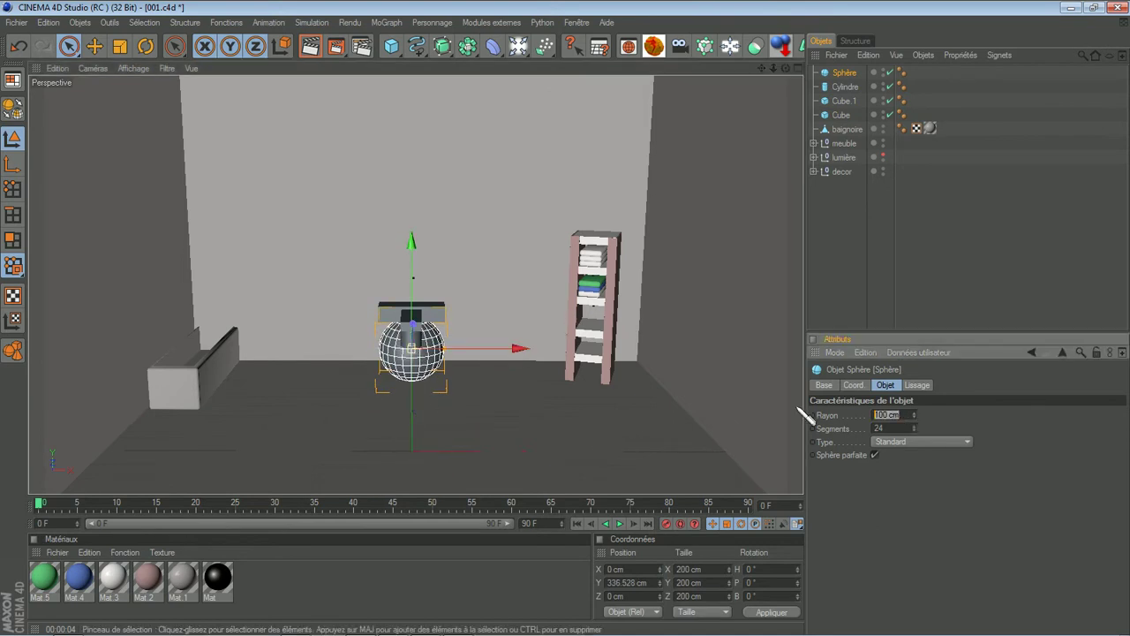
type("10")
key("Return")
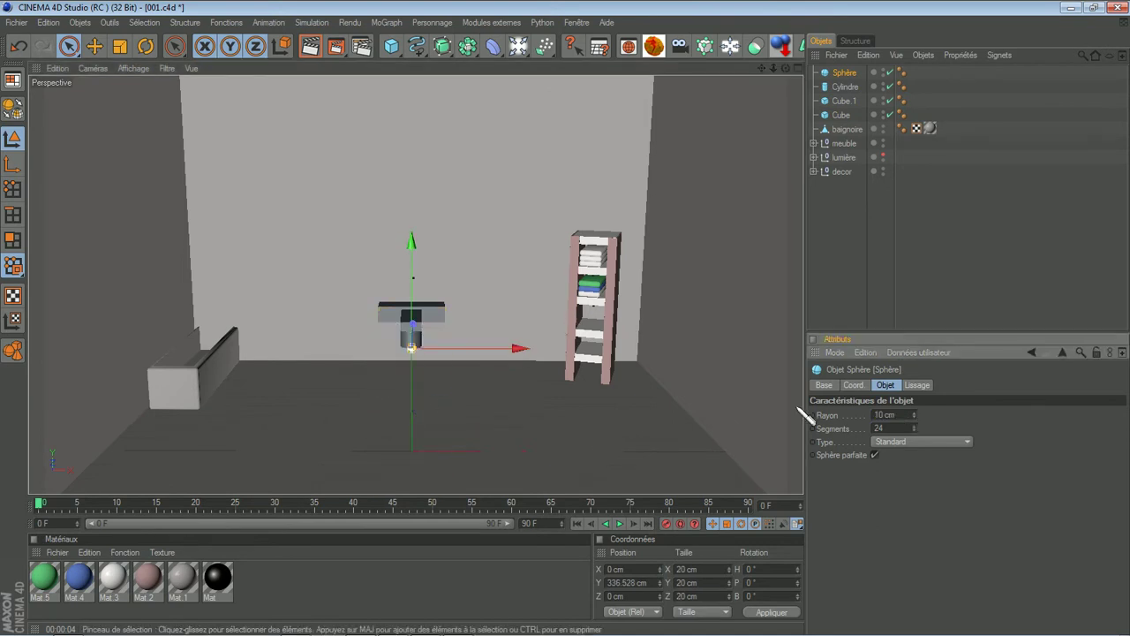
left_click(903, 415)
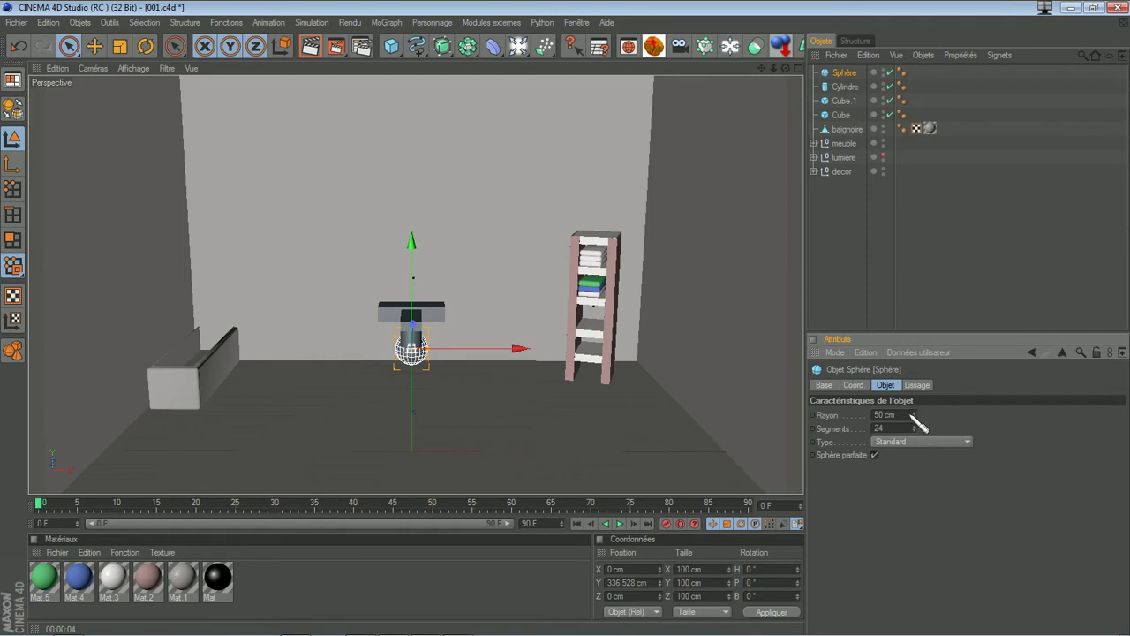
key("Return")
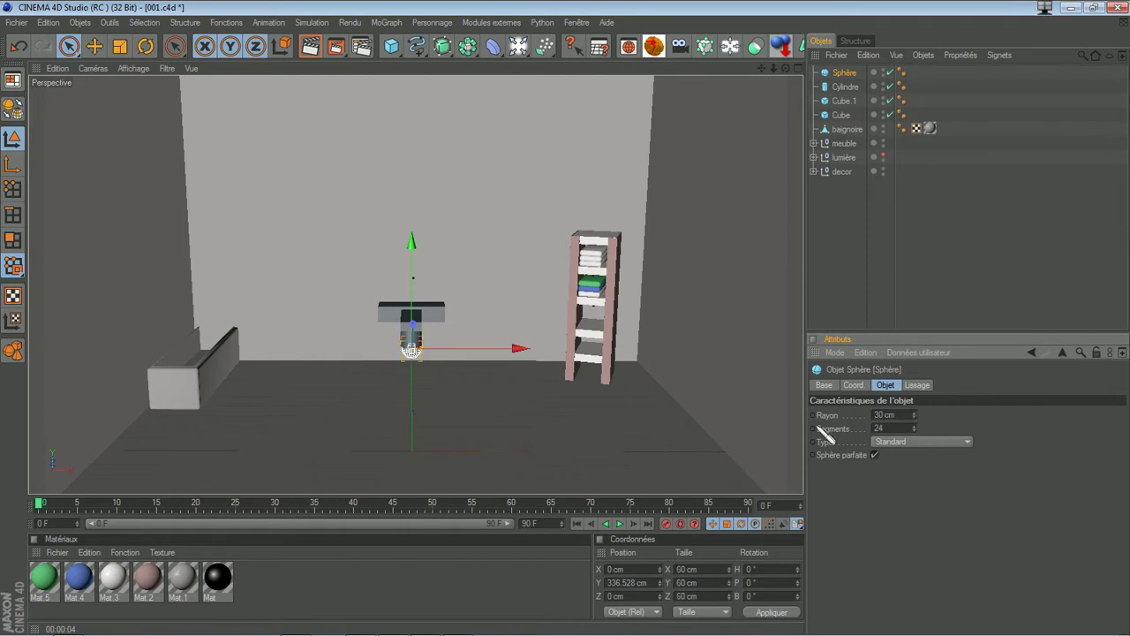
- Move the sphere onto the front face of the faucet's crossbar, right of the spout, at about X 67, Y 453, Z -31 cm
left_click_drag(411, 303, 412, 268)
left_click(458, 311)
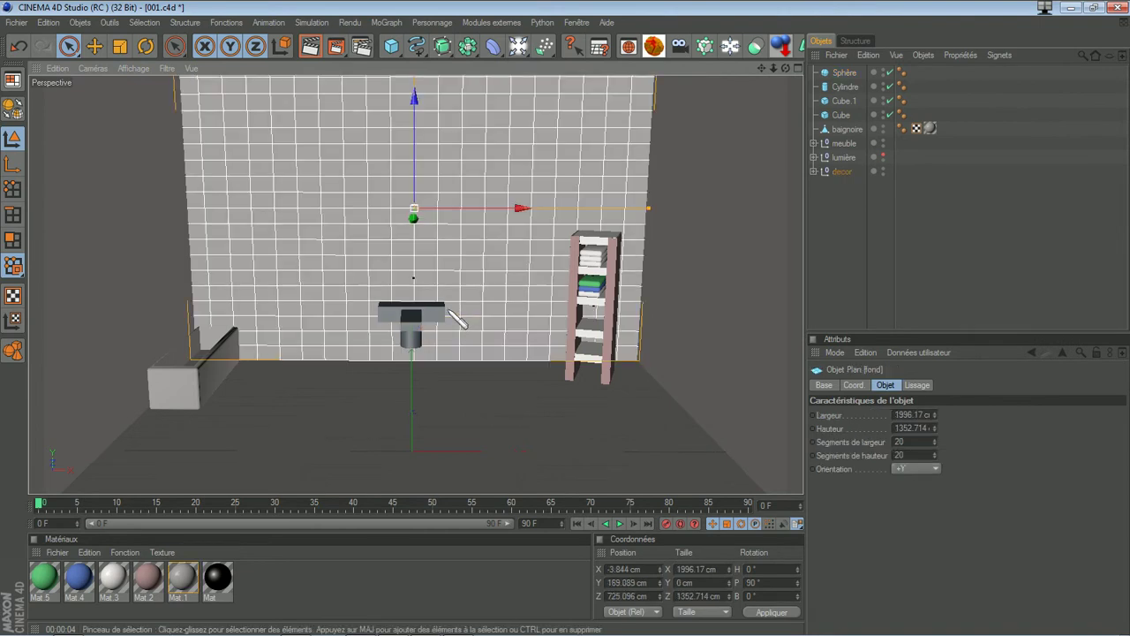
left_click(844, 72)
left_click_drag(575, 327, 576, 328)
left_click_drag(784, 70, 566, 319)
left_click_drag(468, 296, 566, 319)
left_click_drag(427, 299, 574, 327)
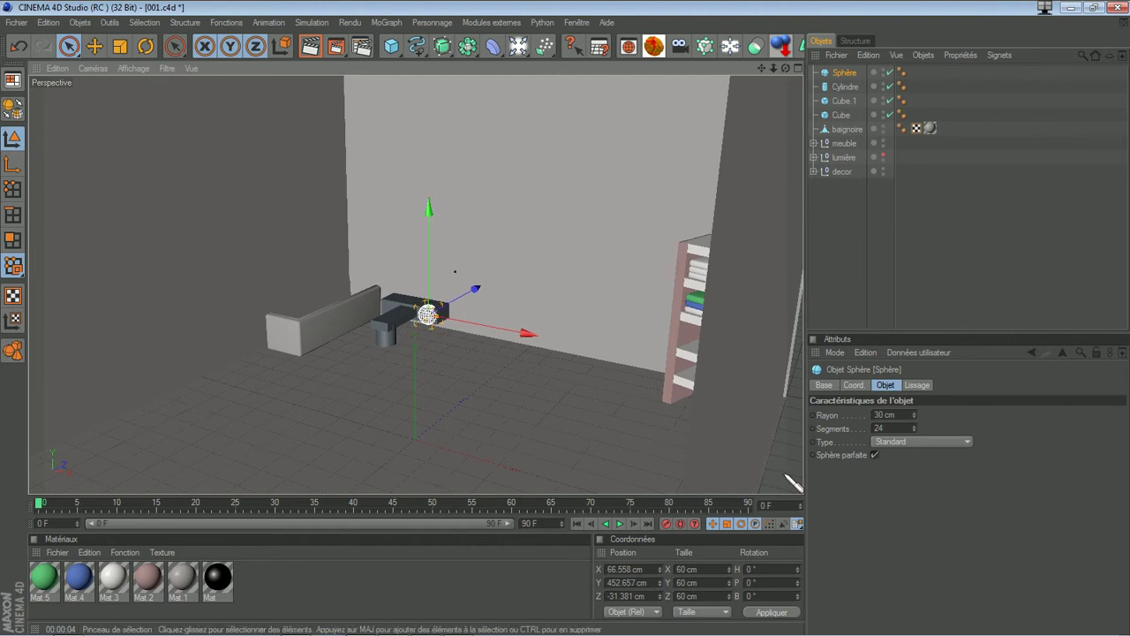
- Set the sphere's radius to 20 cm and lower it to about Y 451 cm
left_click(900, 415)
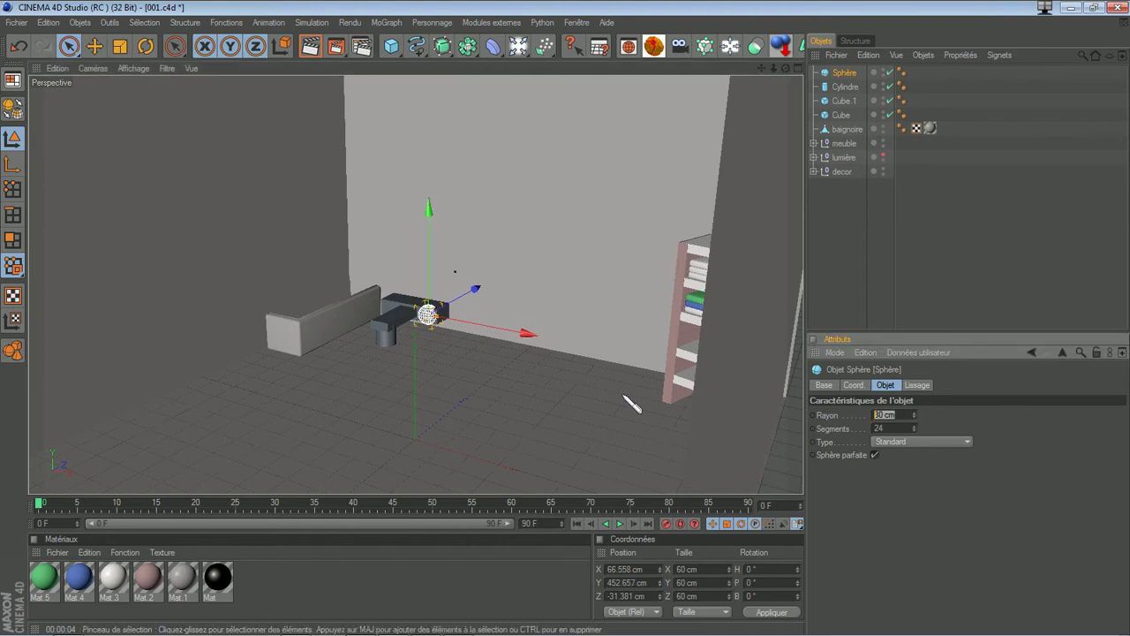
type("20")
key("Return")
left_click_drag(430, 212, 565, 317)
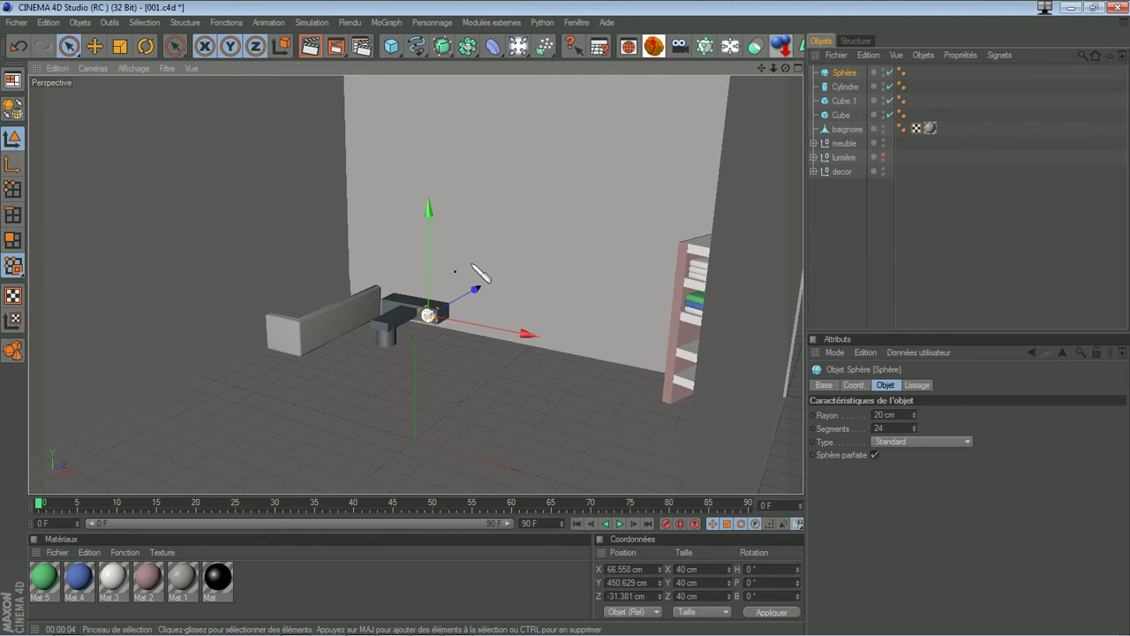
left_click(856, 279)
- Duplicate the sphere and shift the copy to the other side of the spout, at about X -63 cm
left_click_drag(786, 69, 566, 321)
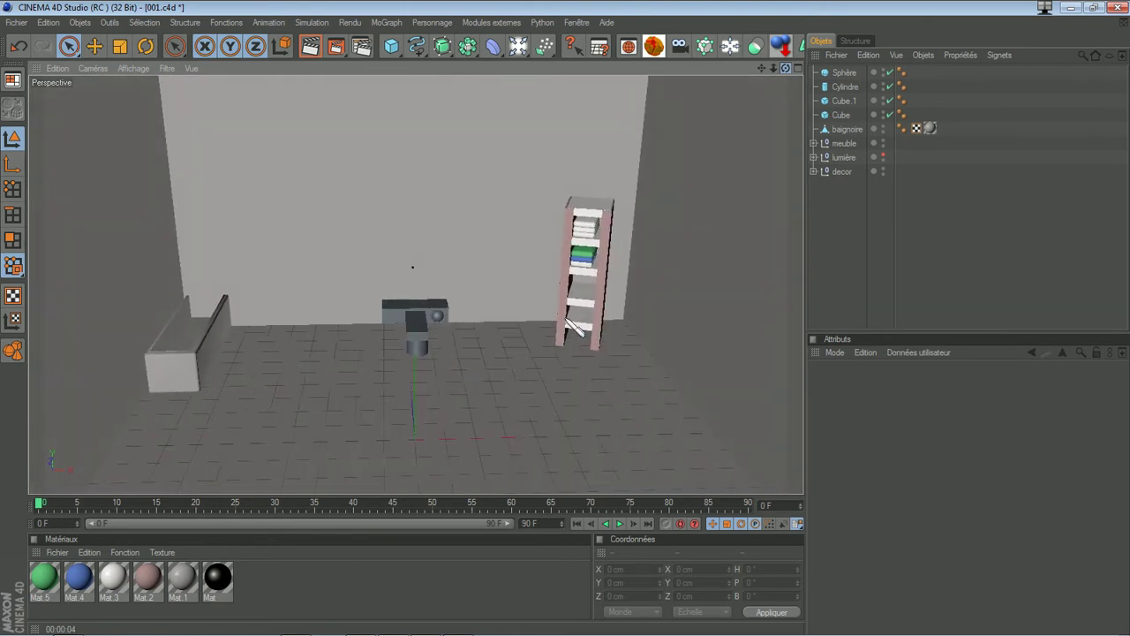
left_click(845, 74)
left_click_drag(847, 80, 847, 81, "ctrl")
left_click_drag(509, 310, 571, 323)
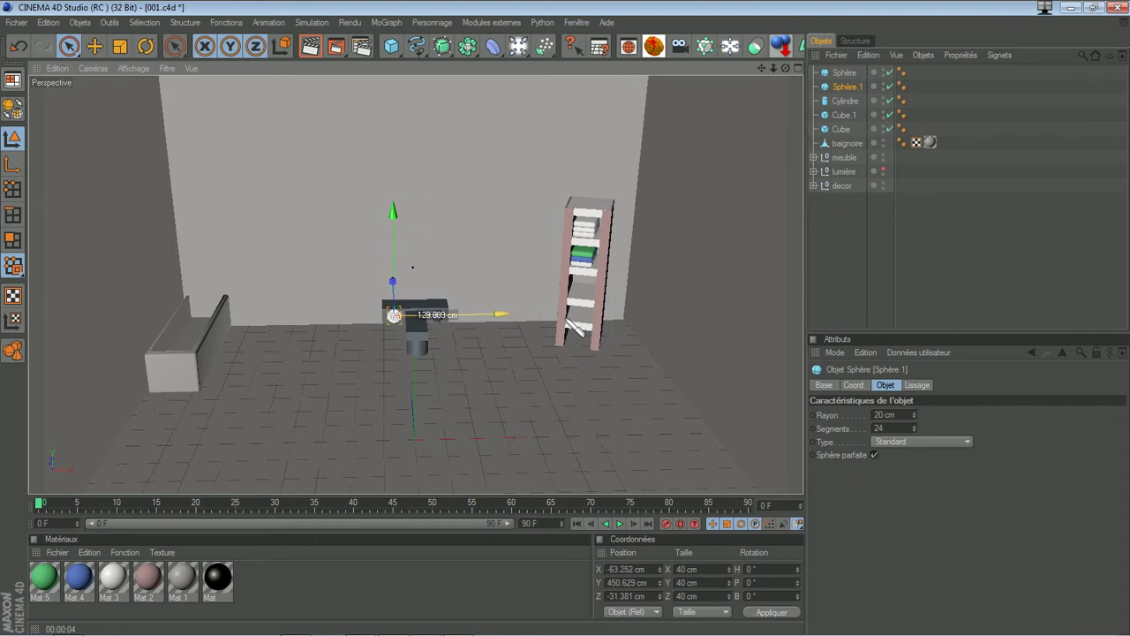
left_click(834, 281)
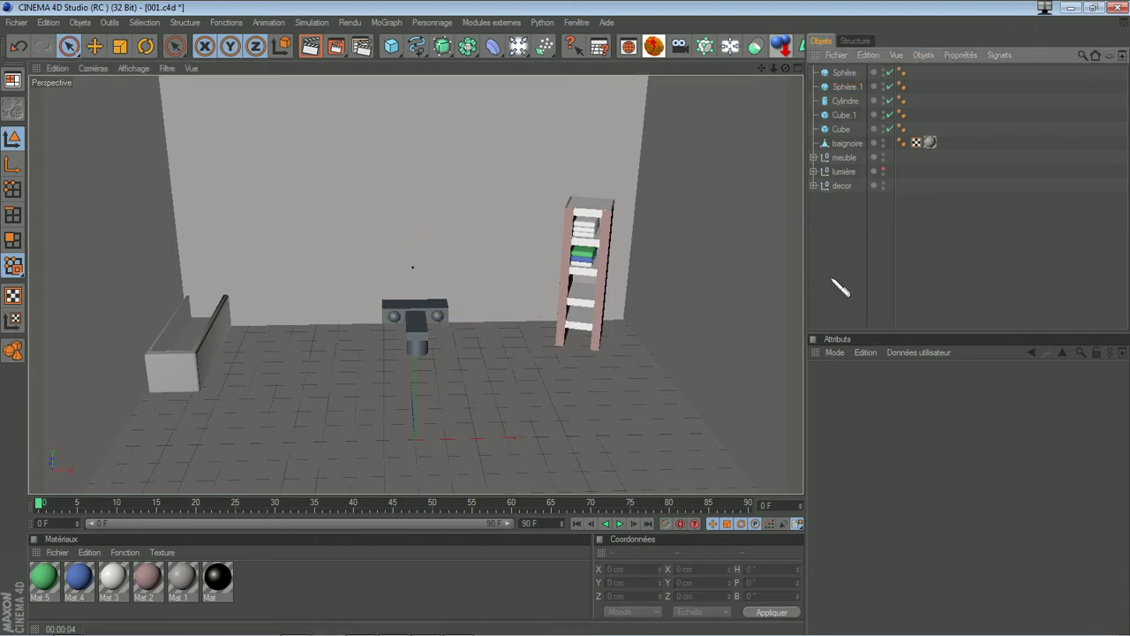
- Examine the faucet close up from the front, checking how both spheres sit on the crossbar
left_click_drag(786, 68, 571, 326)
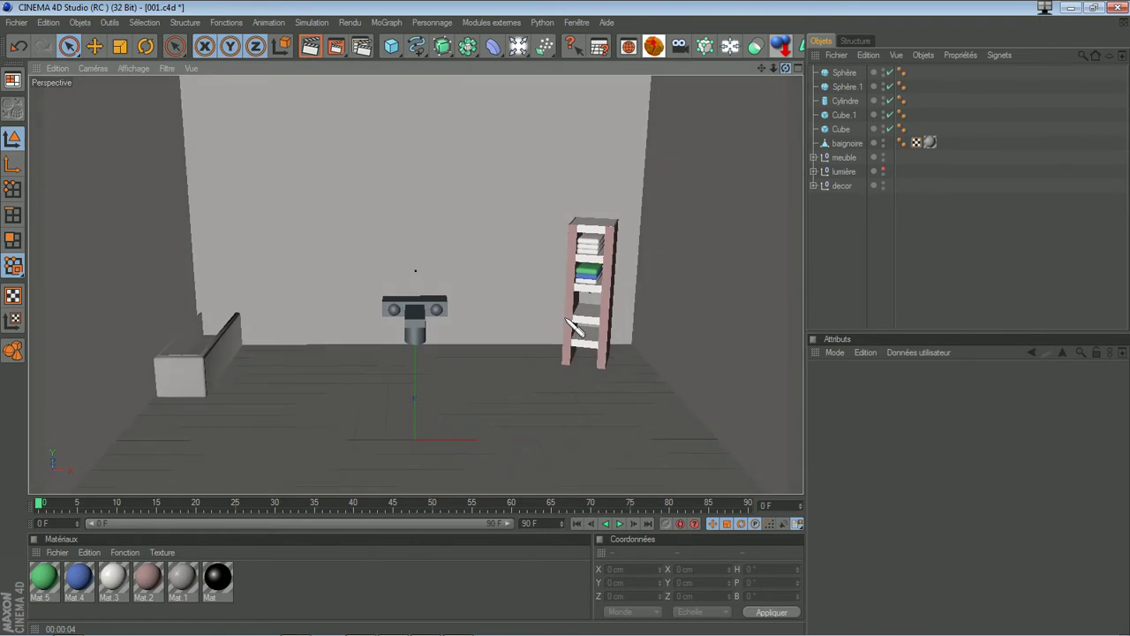
scroll(463, 355, "up", 3)
scroll(464, 356, "up", 5)
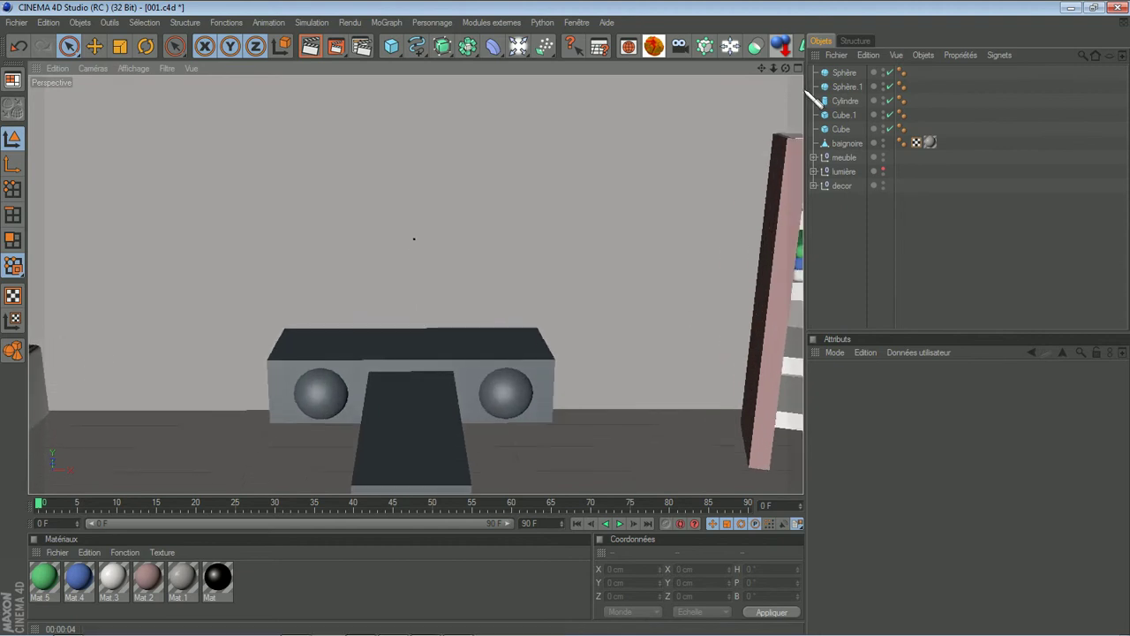
left_click_drag(762, 68, 567, 320)
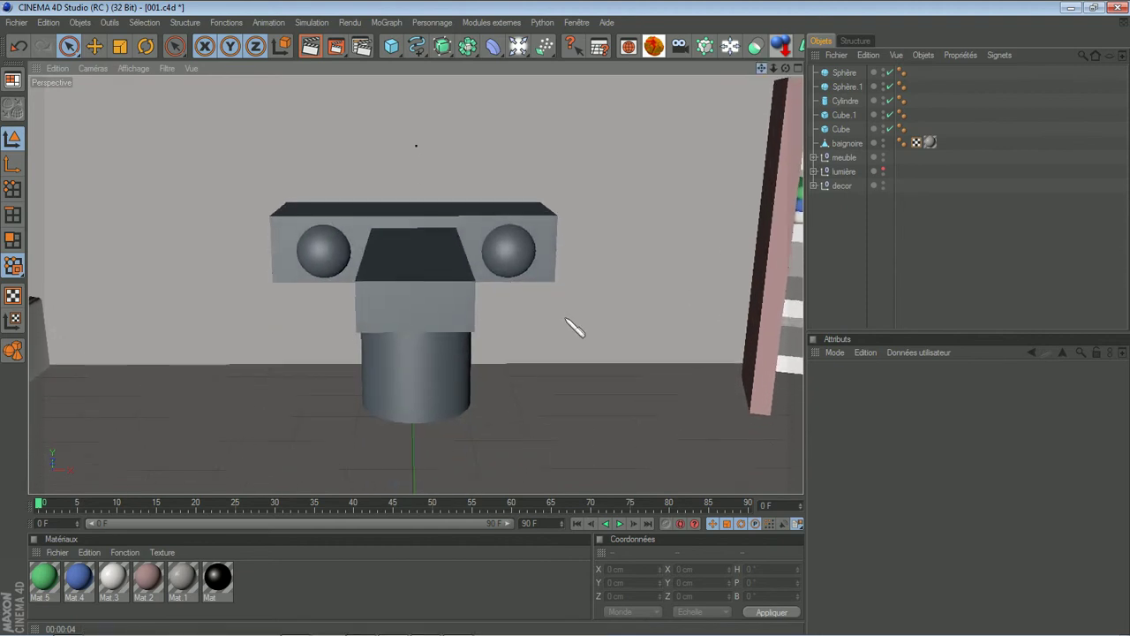
left_click_drag(773, 68, 701, 252)
left_click_drag(775, 69, 729, 147)
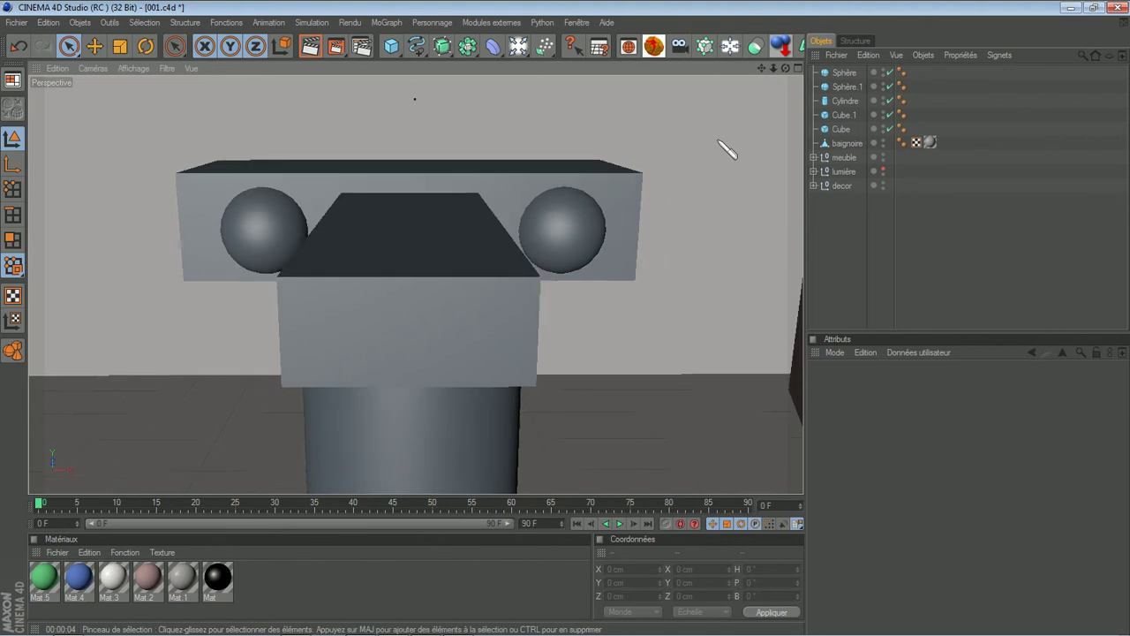
left_click(844, 73)
left_click_drag(865, 69, 839, 93)
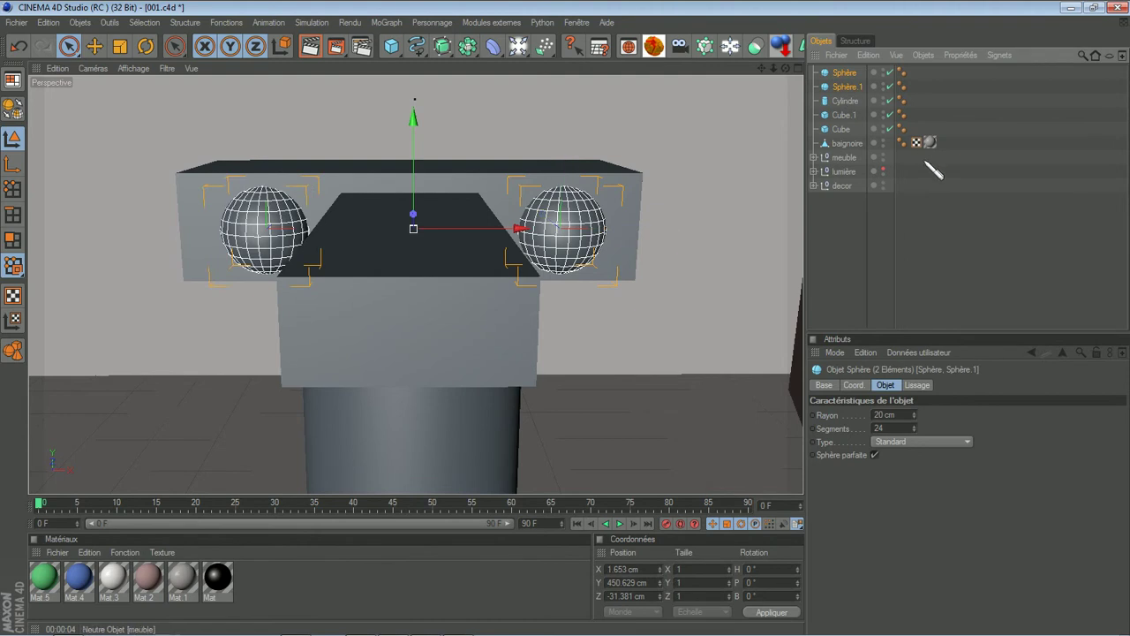
left_click(848, 258)
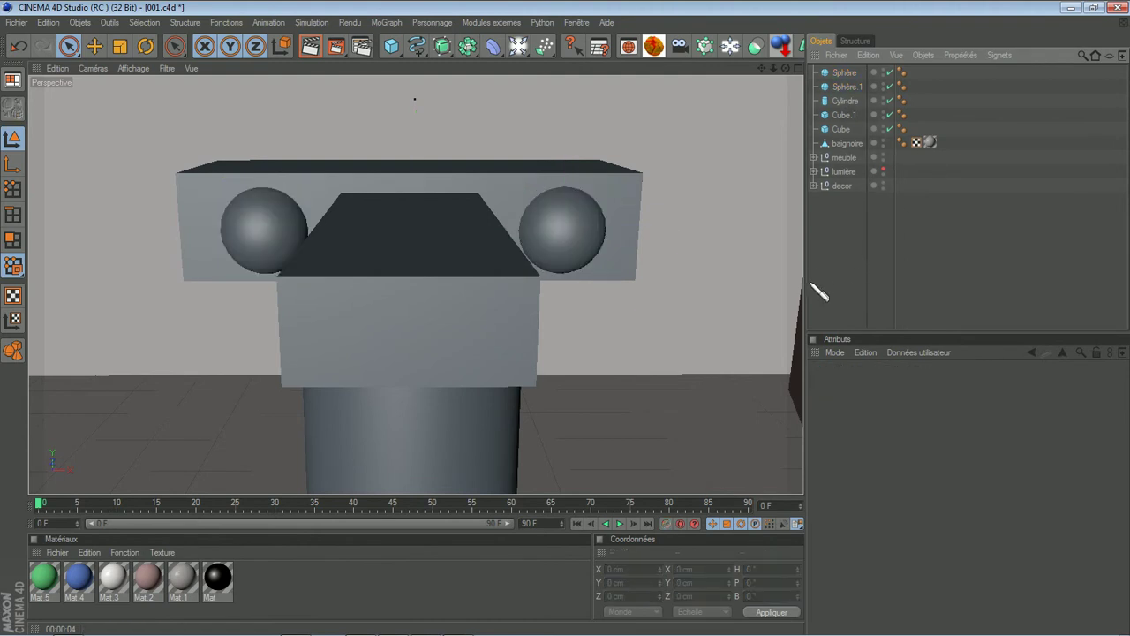
left_click(394, 49)
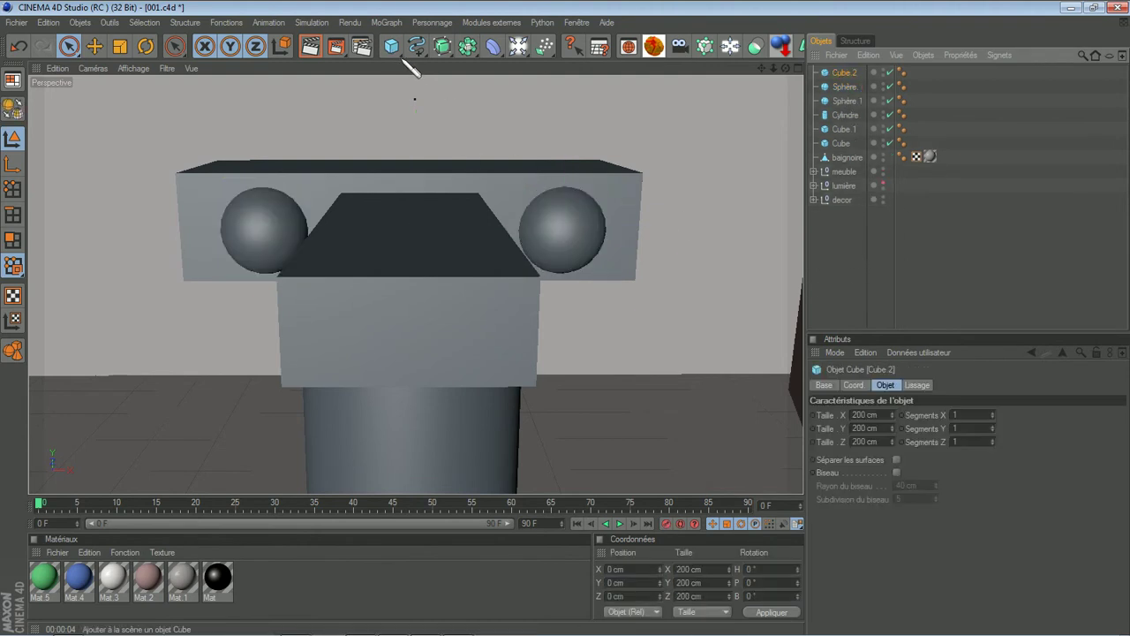
left_click(18, 46)
scroll(507, 230, "down", 4)
scroll(517, 240, "down", 5)
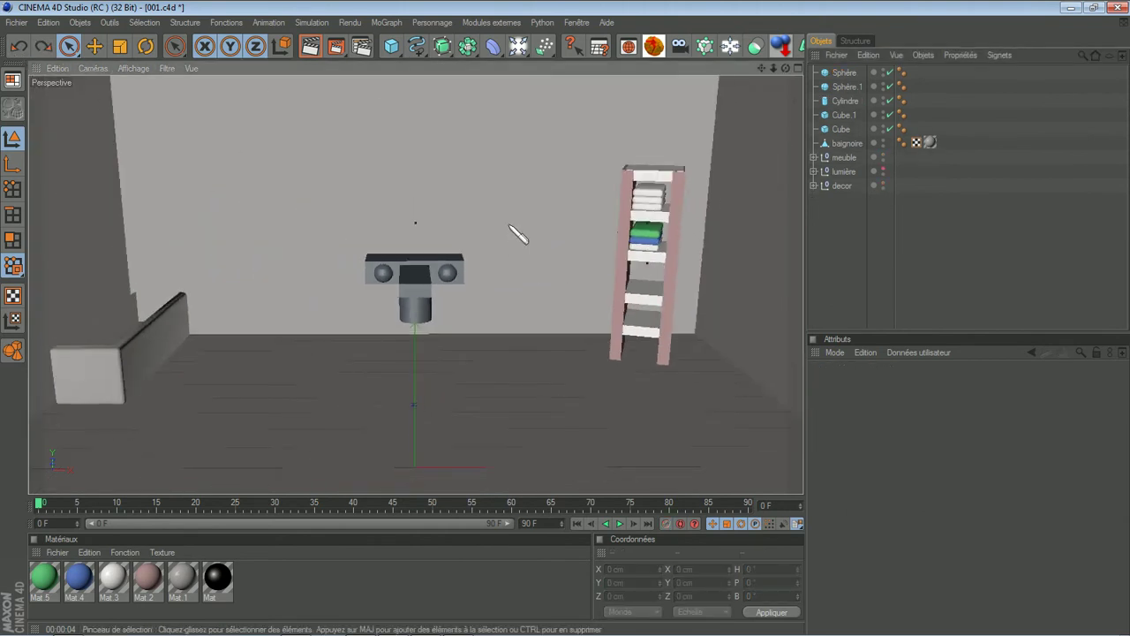
- Add another sphere with a 10 cm radius and raise it to about Y 435 cm at faucet height
left_click_drag(408, 55, 514, 64)
left_click(517, 63)
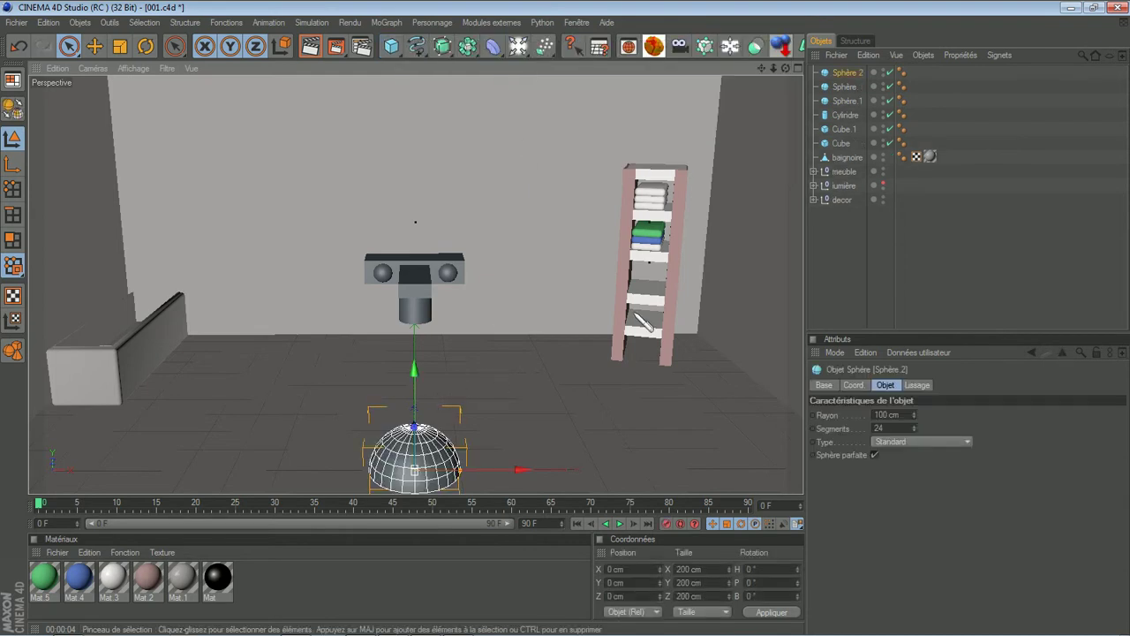
double_click(887, 414)
type("10")
key("Return")
left_click_drag(415, 369, 415, 175)
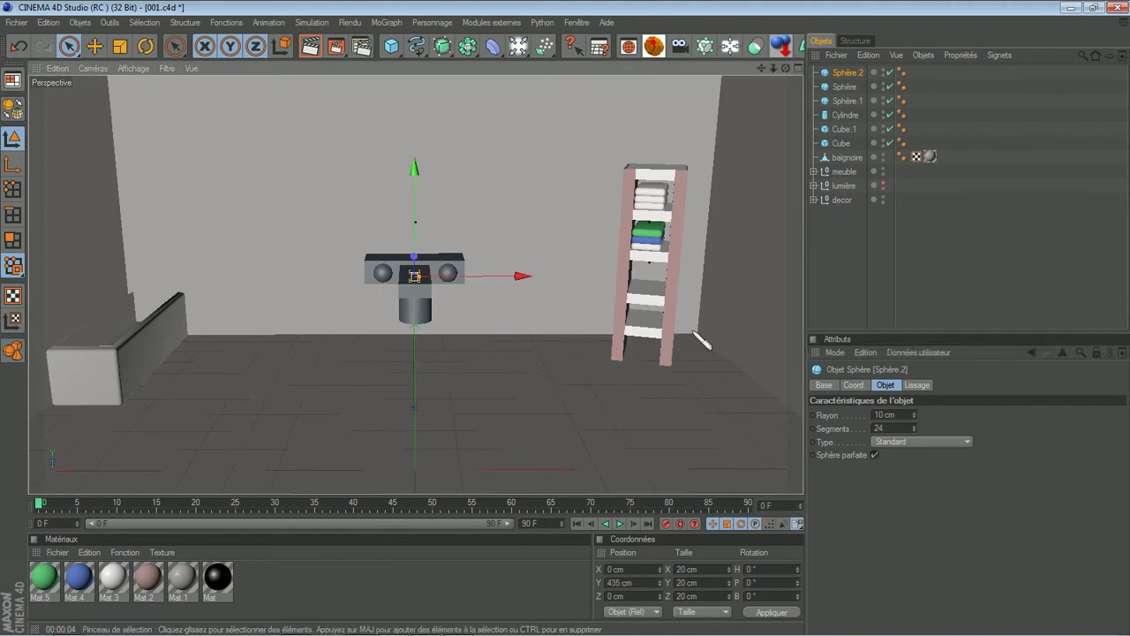
- Move the small sphere to the right-hand knob, at about X 66, Y 447, Z -34 cm
left_click_drag(786, 69, 575, 327)
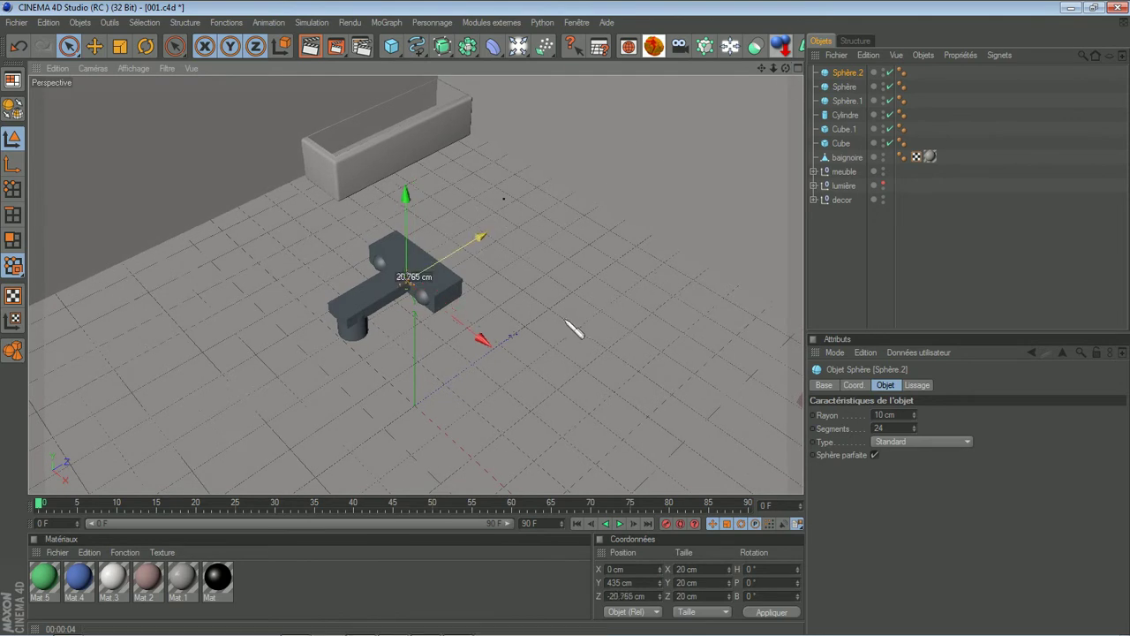
left_click_drag(442, 312, 567, 320)
left_click_drag(451, 278, 565, 318)
left_click_drag(784, 68, 645, 316)
scroll(651, 323, "up", 5)
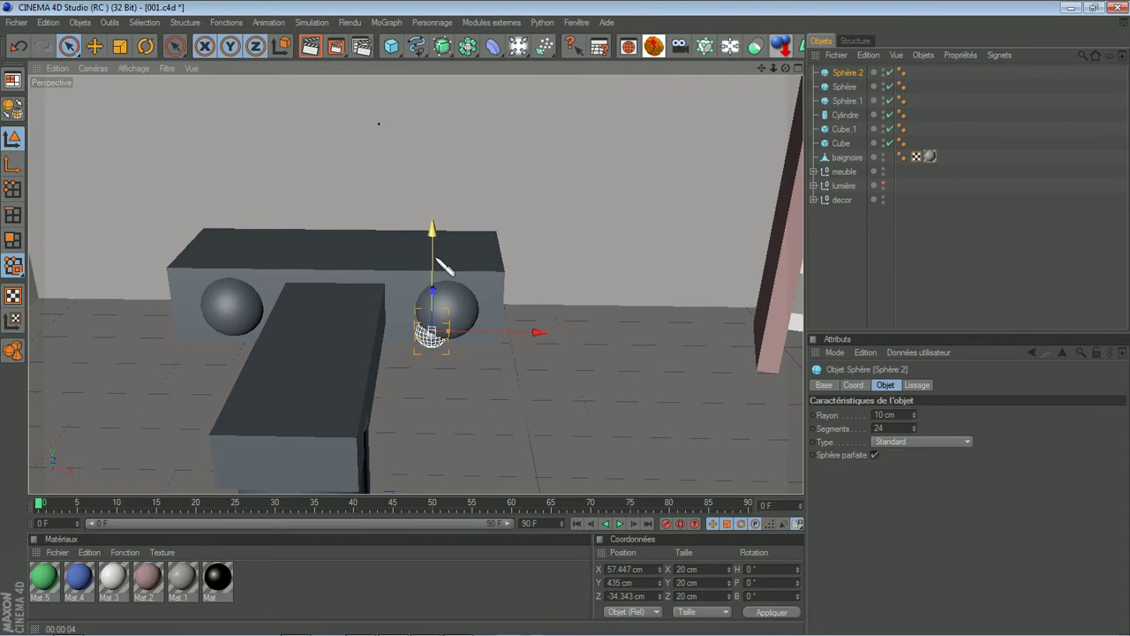
left_click_drag(566, 319, 566, 318)
left_click_drag(495, 314, 575, 324)
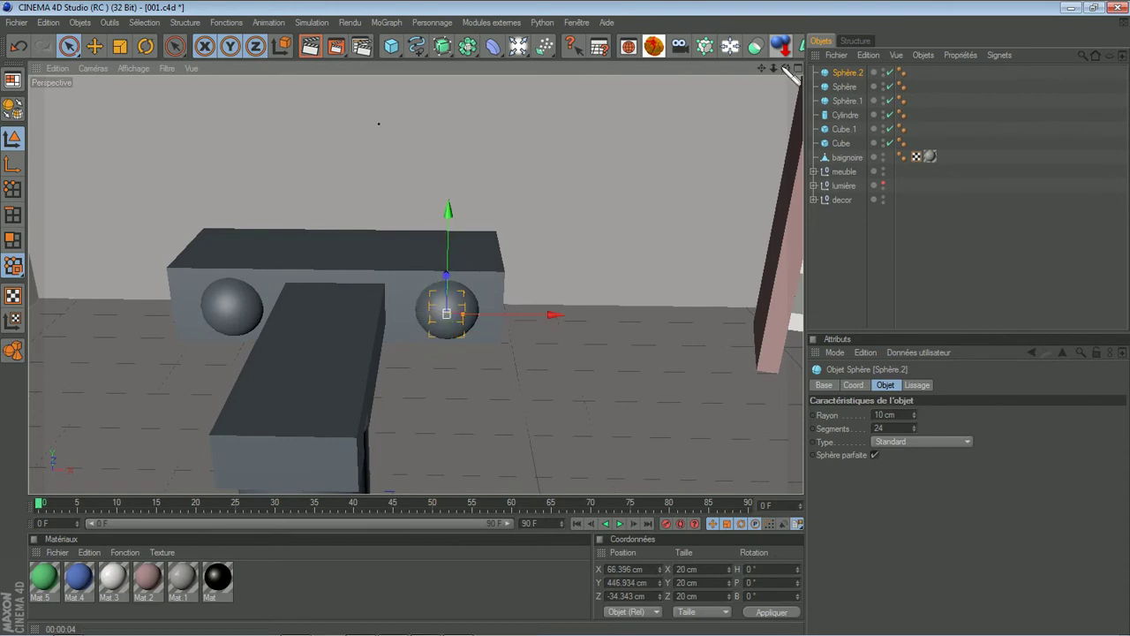
- Refine the small sphere's position on the knob to about Y 451 cm and Z -42 cm so it protrudes in front
left_click_drag(784, 68, 566, 319)
left_click_drag(492, 281, 566, 319)
left_click_drag(487, 283, 566, 319)
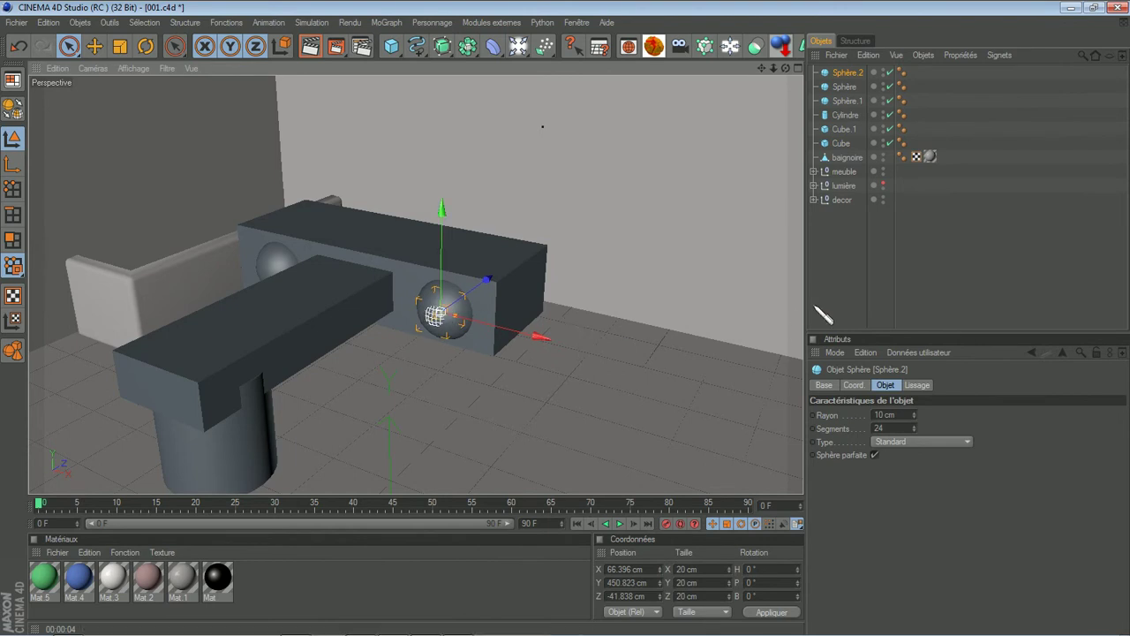
- Rename the small sphere as "capuchon droite"
left_click(844, 299)
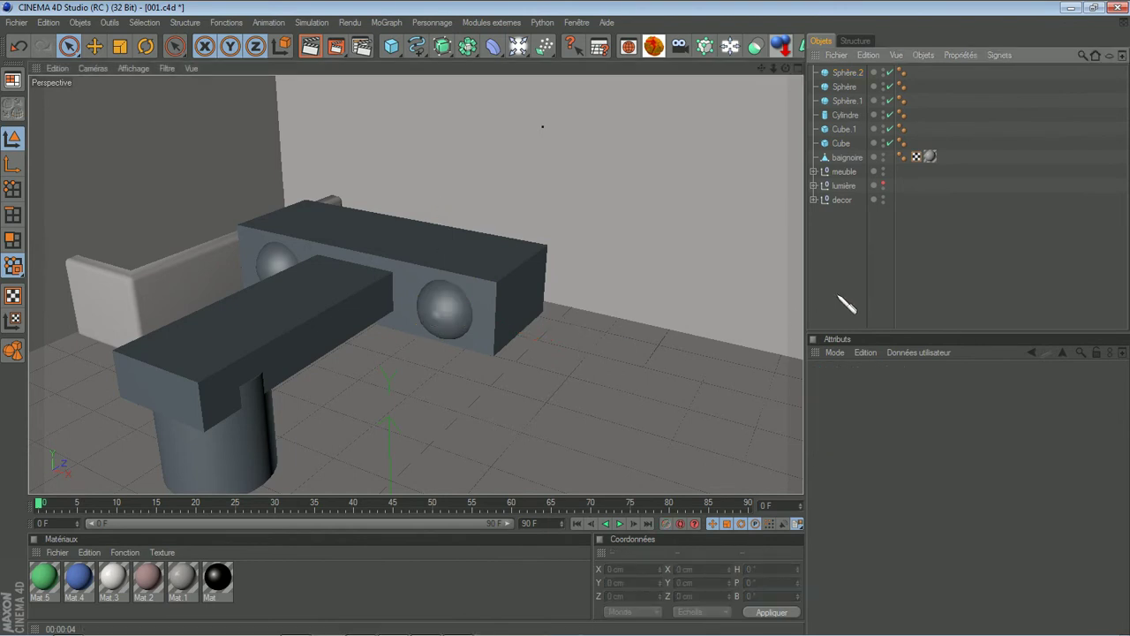
double_click(847, 73)
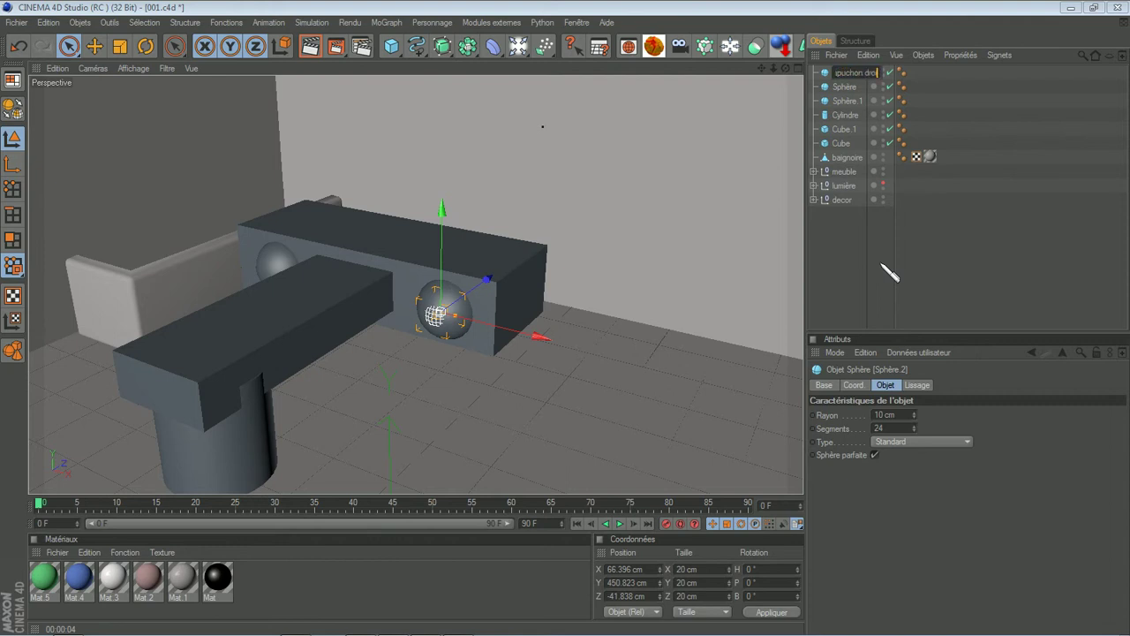
key("Return")
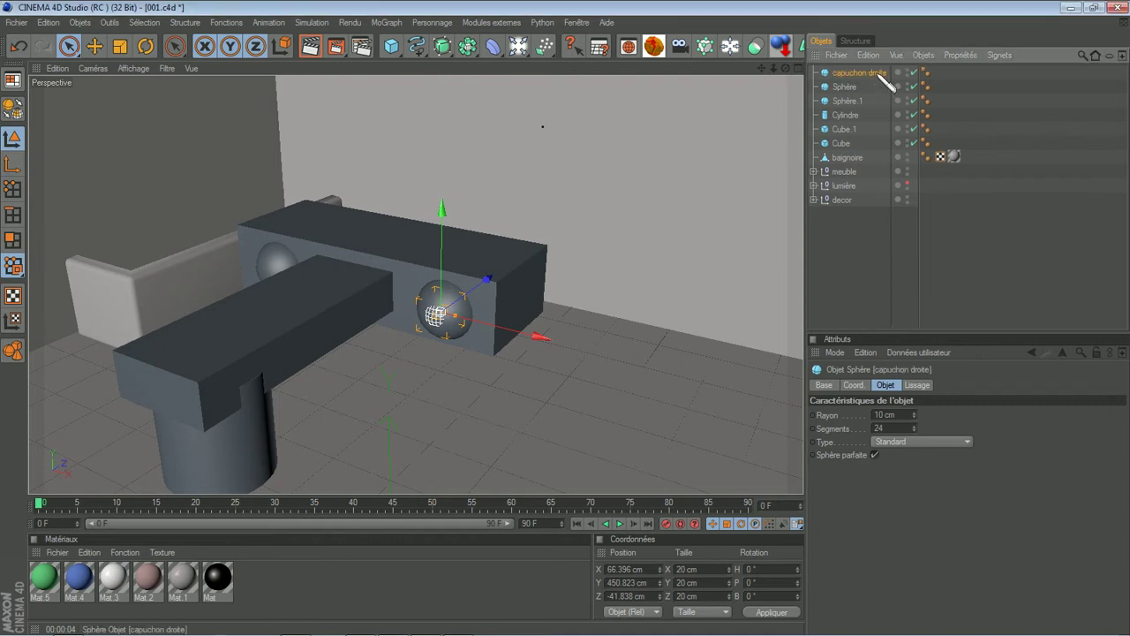
- Duplicate "capuchon droite" and shift the copy onto the left-hand knob, at about X -64 cm
left_click_drag(880, 78, 848, 90, "ctrl")
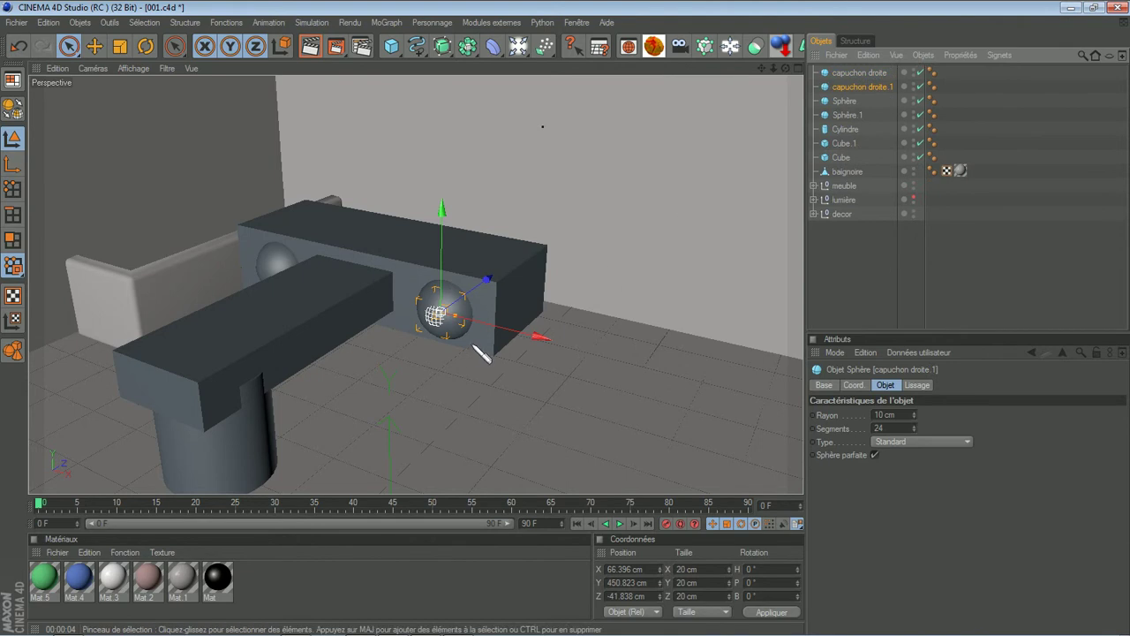
left_click_drag(497, 335, 446, 296)
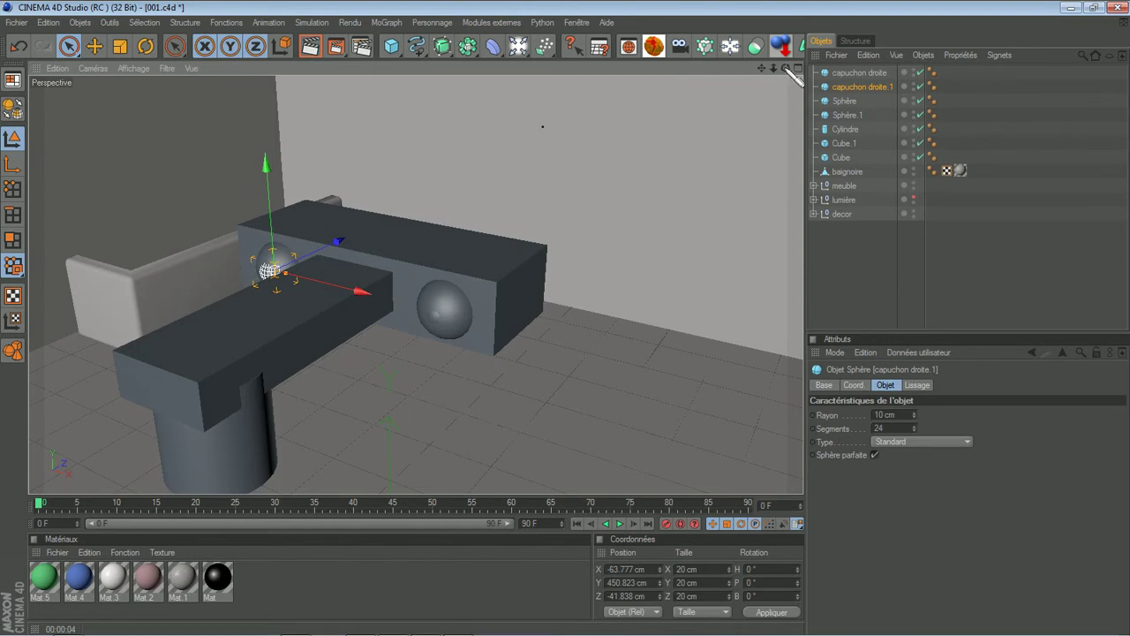
left_click_drag(785, 68, 783, 59)
left_click_drag(566, 318, 566, 318)
- Rename the duplicated cap on the left-hand knob as "capuchon gauche"
left_click(846, 271)
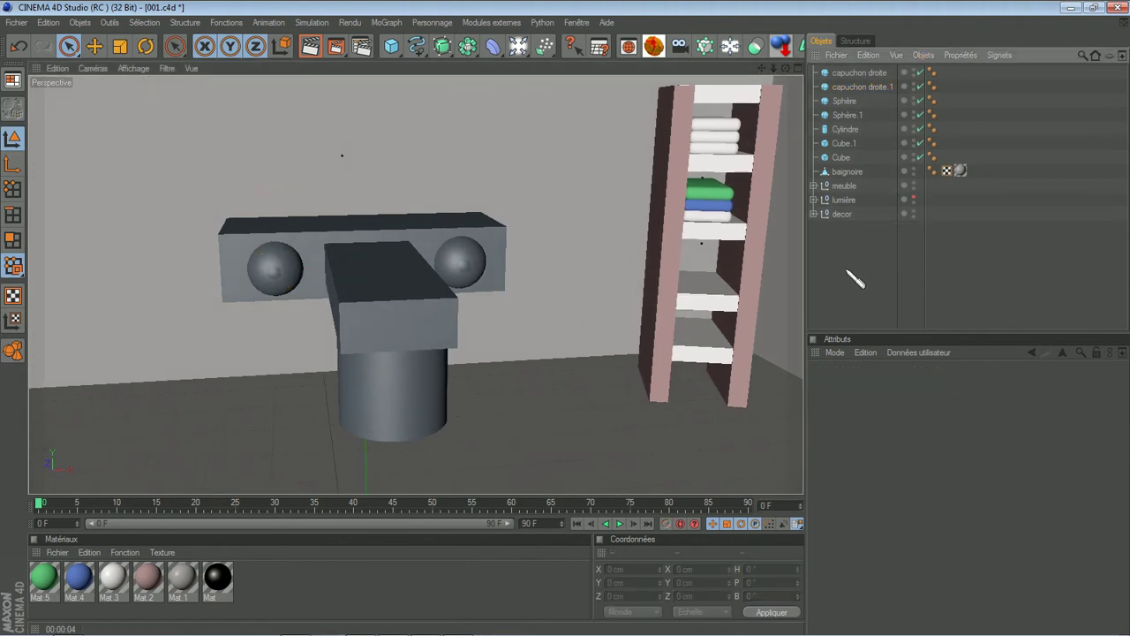
double_click(885, 89)
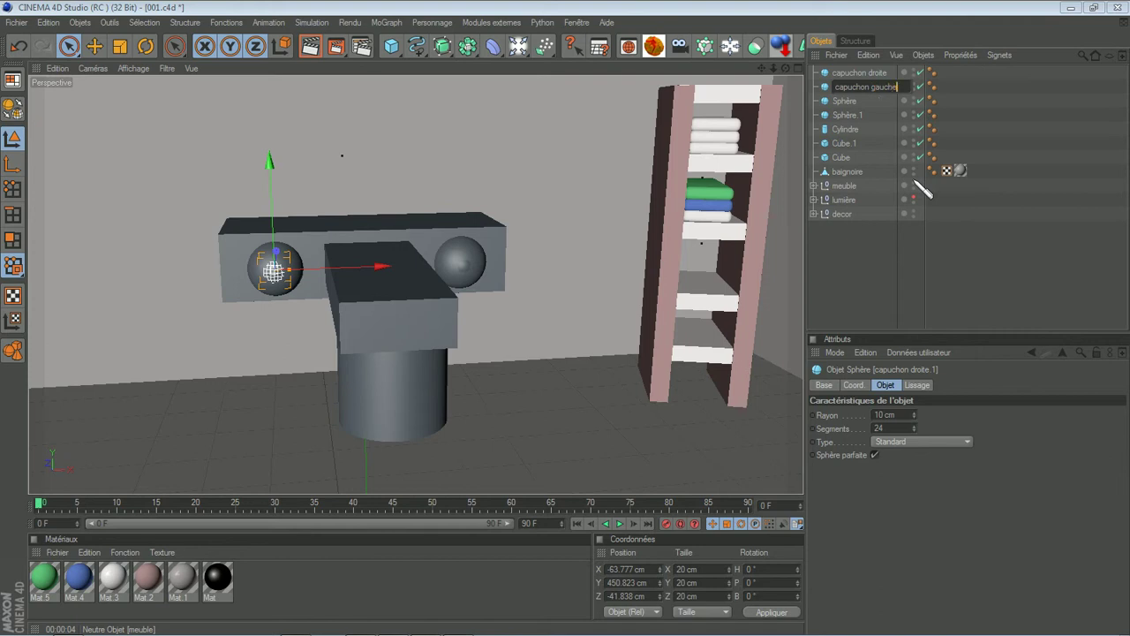
key("Return")
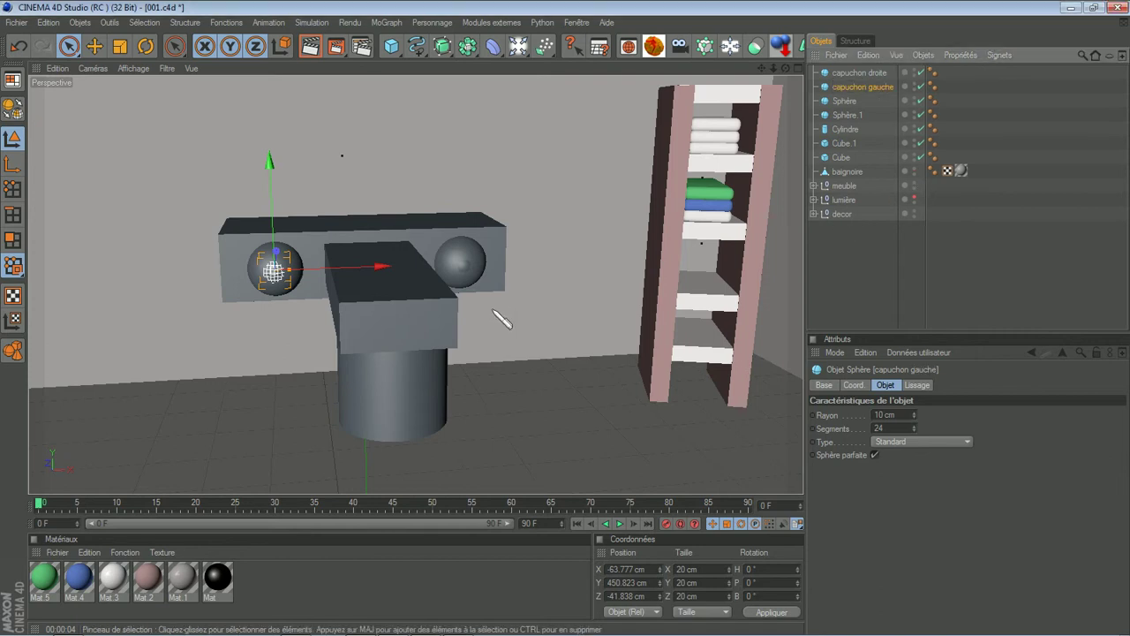
- Create a new material and set its colour to a saturated blue, R 5, V 25, B 241
left_click(355, 604)
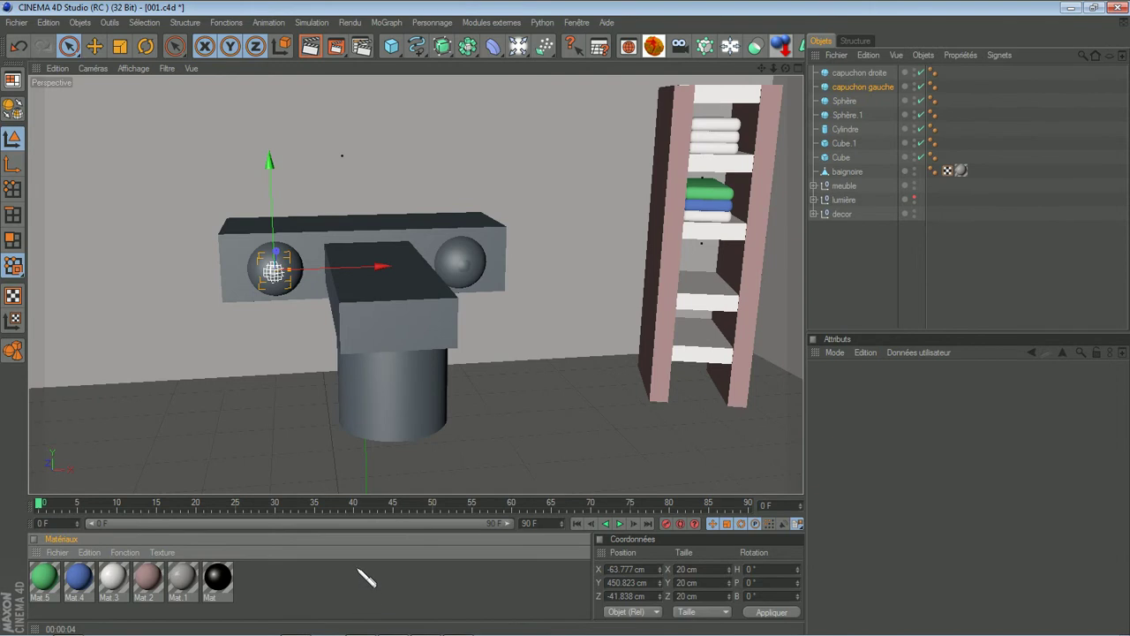
left_click(883, 295)
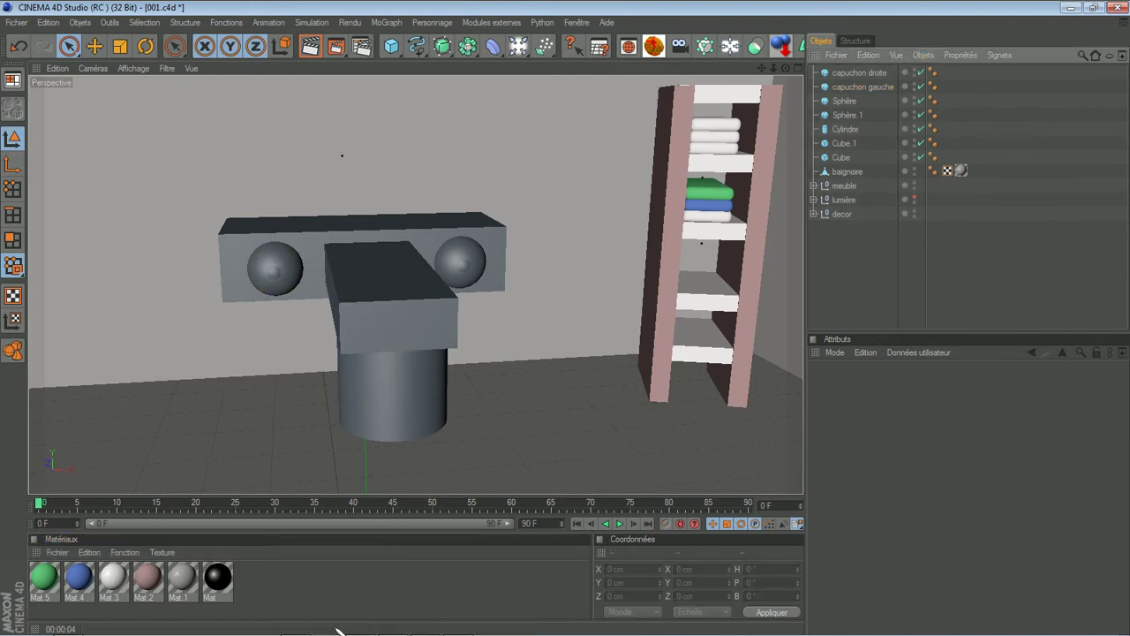
double_click(323, 595)
double_click(53, 588)
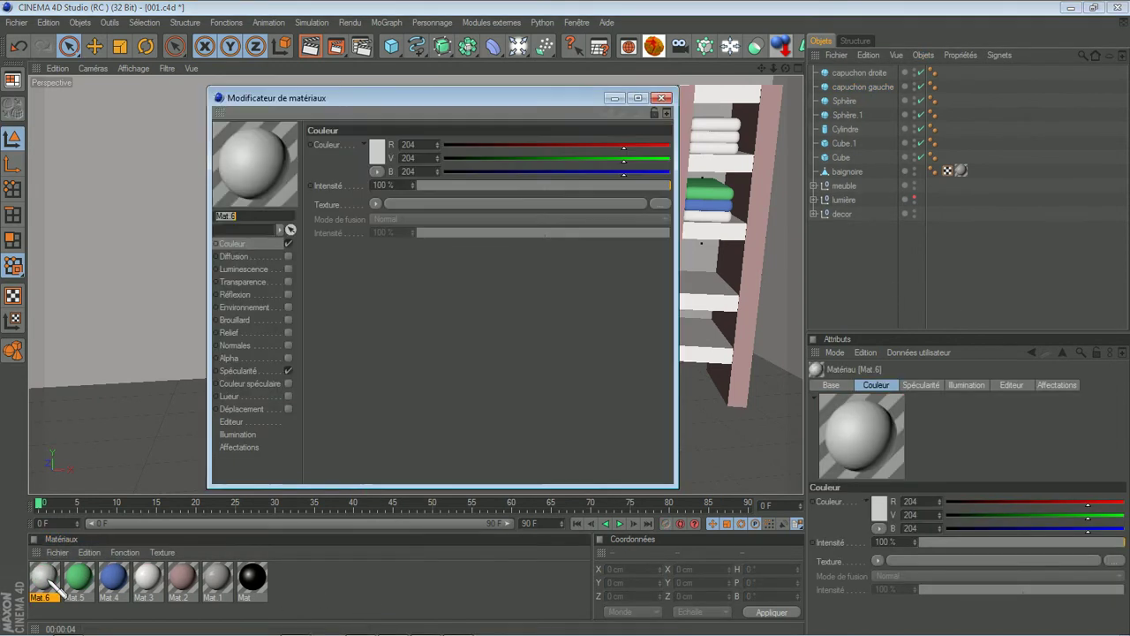
left_click(377, 150)
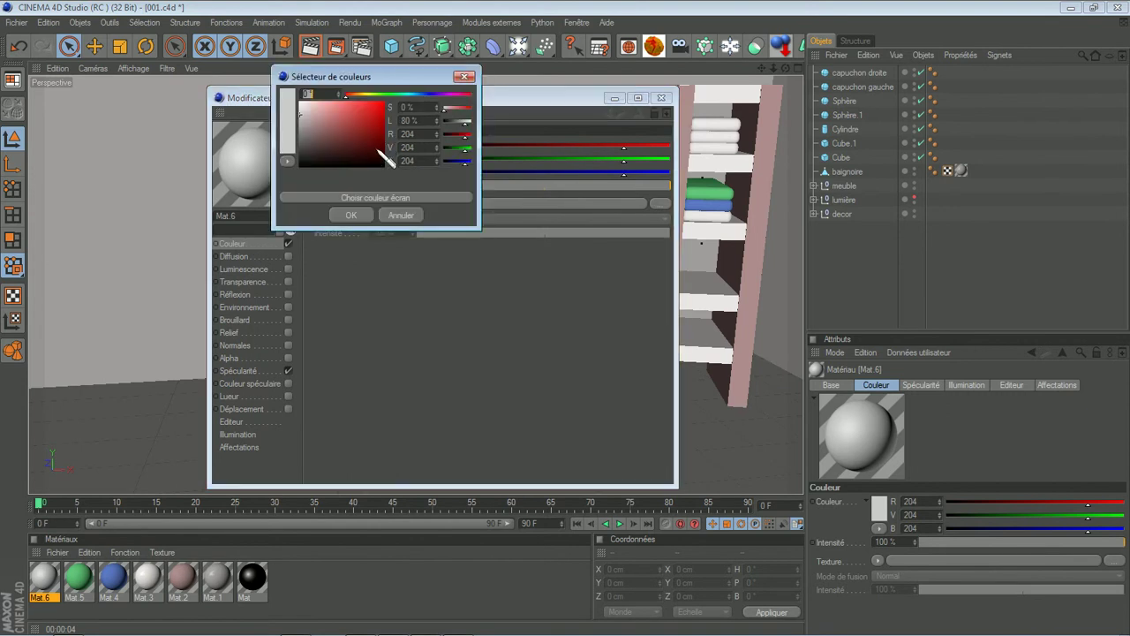
left_click(427, 94)
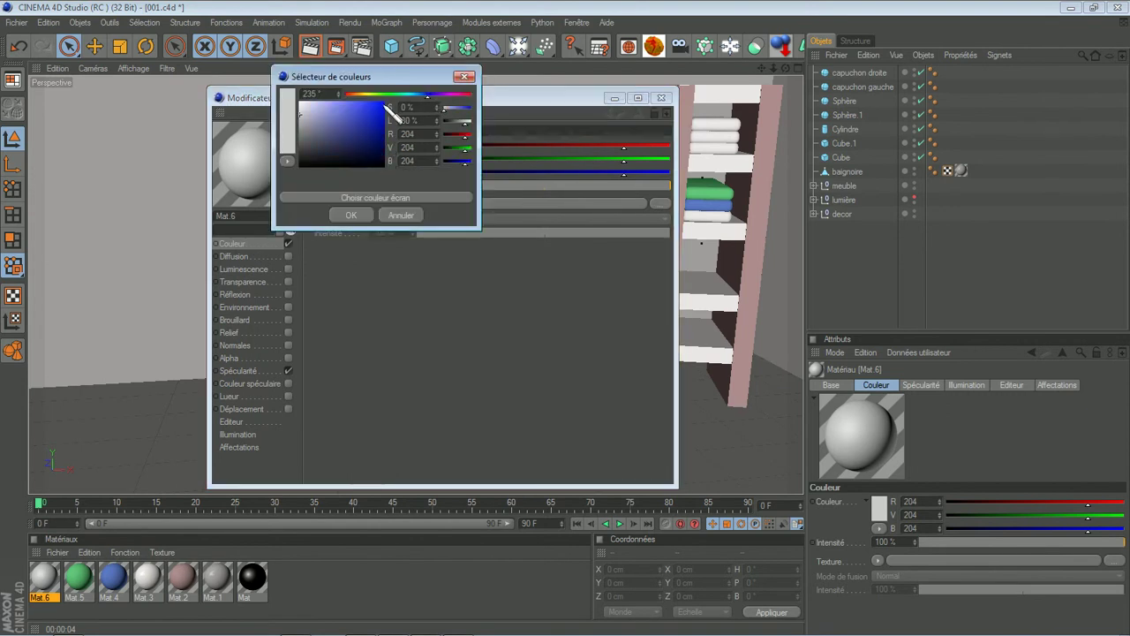
left_click(384, 106)
left_click(351, 215)
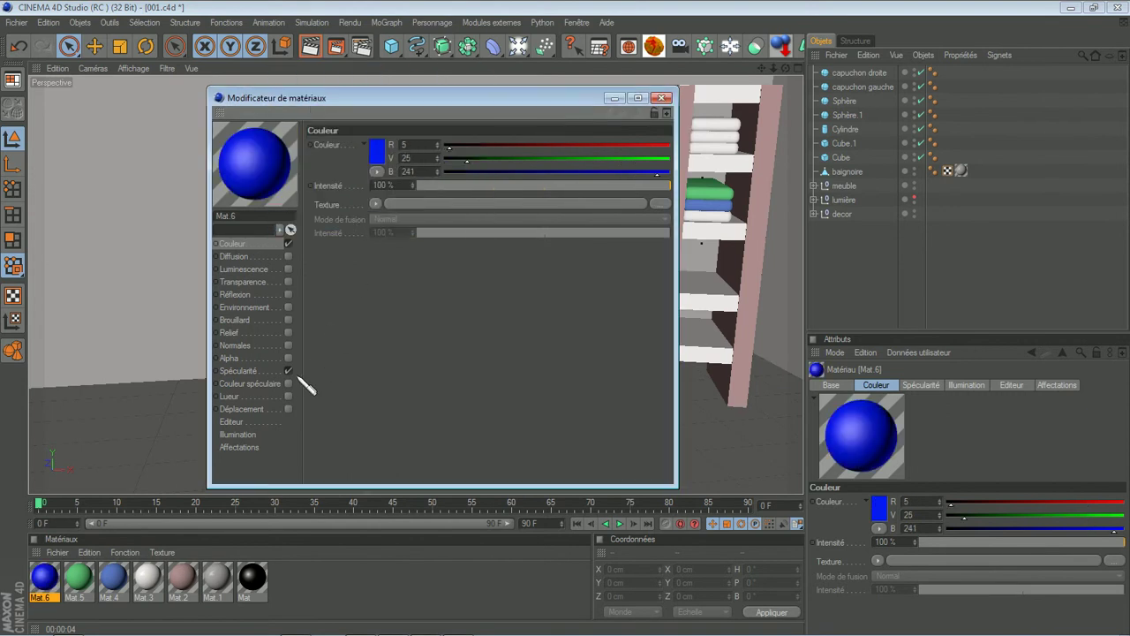
- Replace the blue material's specularity with a 10 % reflection and apply the material to "capuchon droite"
left_click(288, 370)
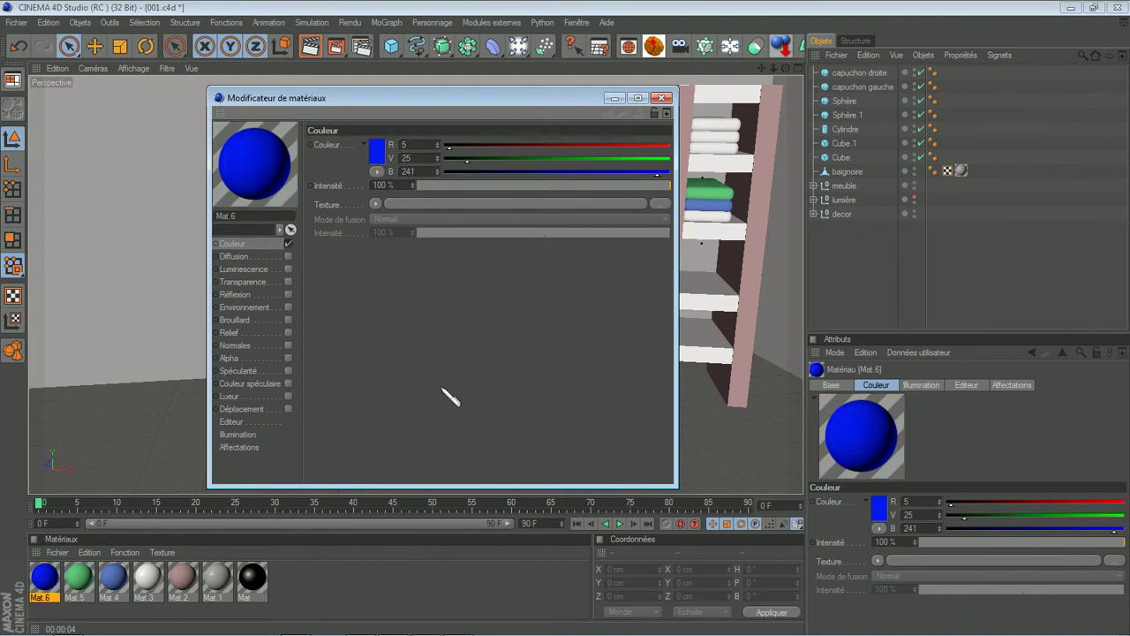
left_click(287, 294)
left_click_drag(670, 185, 451, 186)
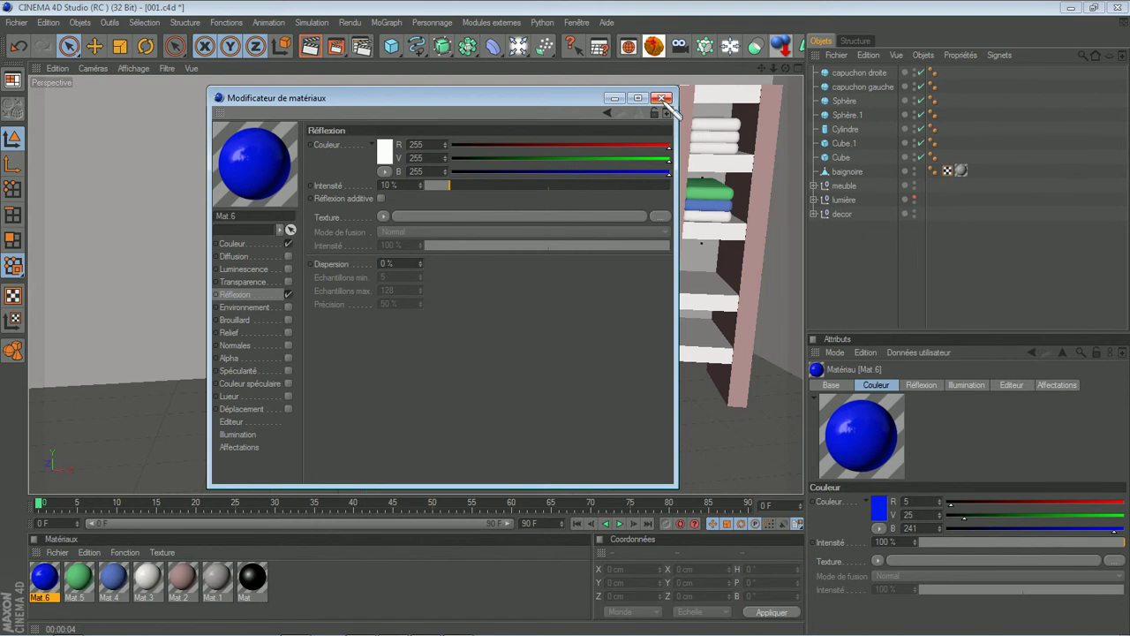
left_click(664, 98)
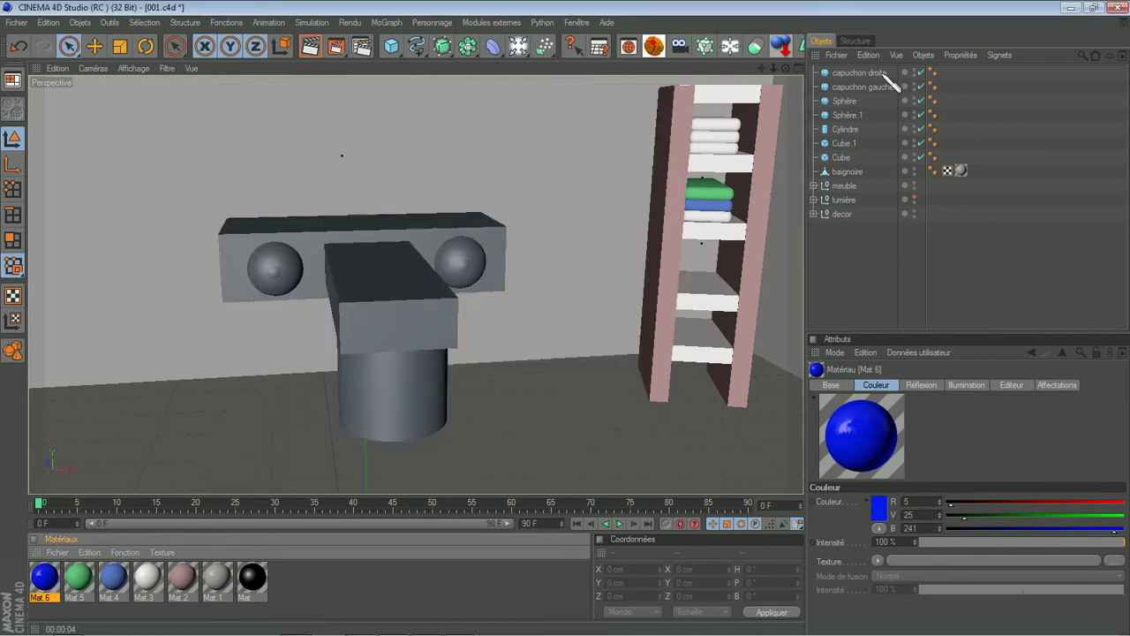
left_click_drag(883, 74, 882, 74)
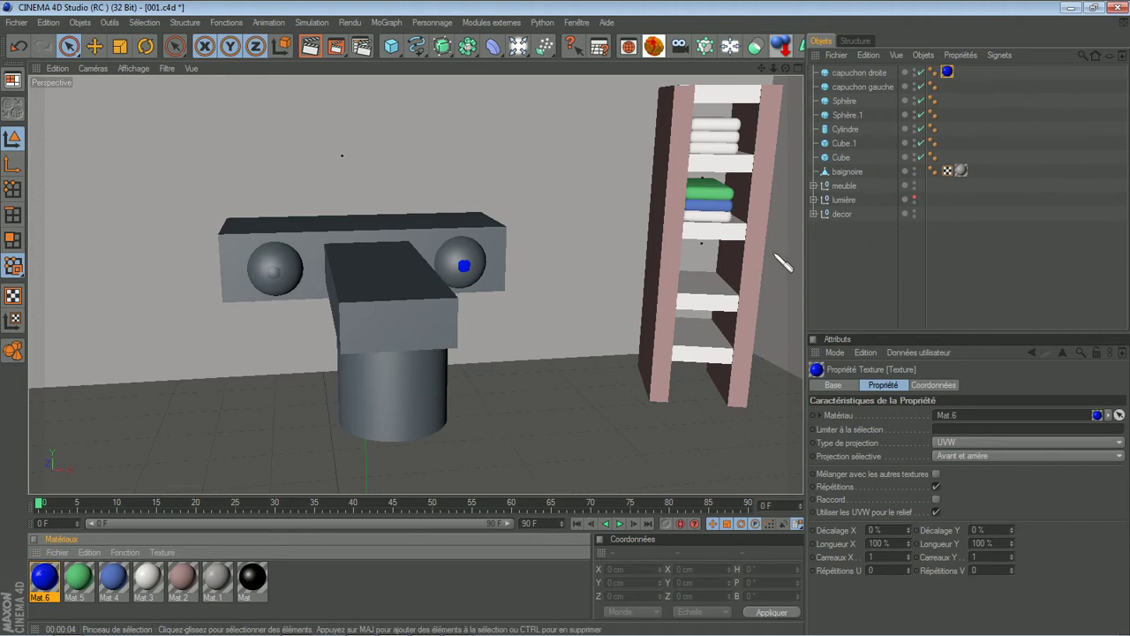
- Create another new material and set its colour to a saturated red, R 249, V 4, B 4
double_click(305, 596)
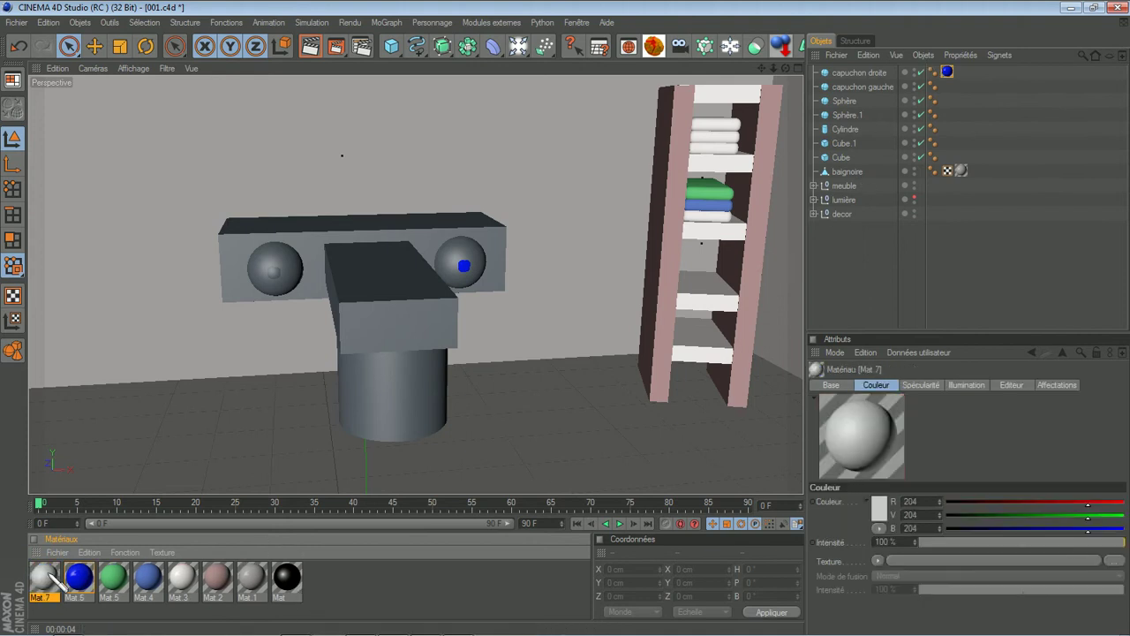
double_click(50, 575)
left_click(248, 246)
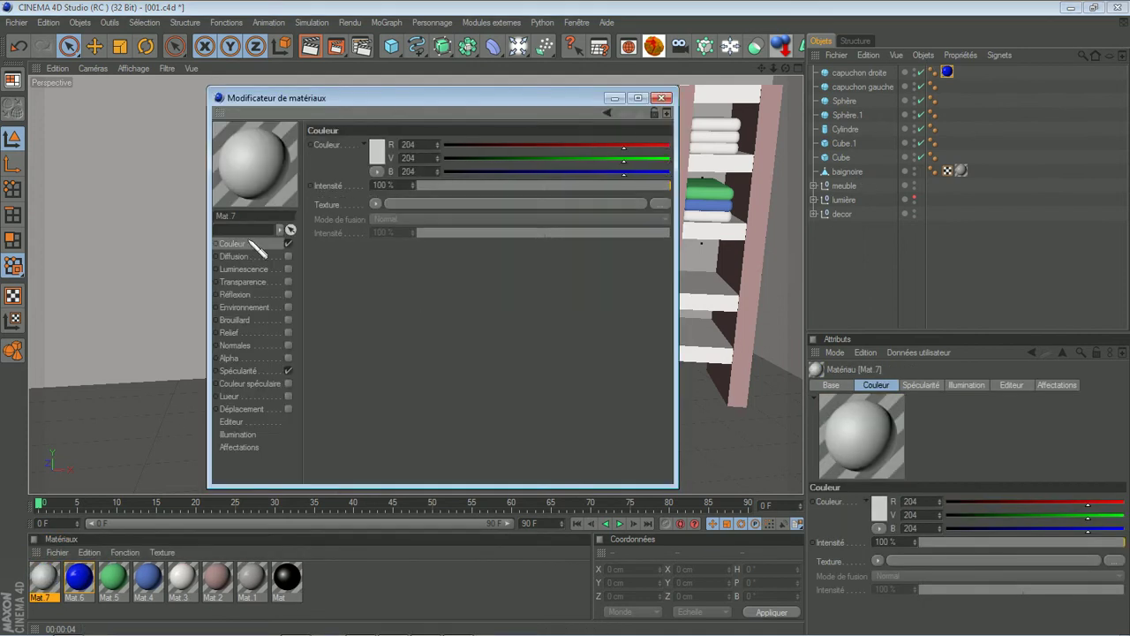
left_click(386, 158)
left_click(395, 116)
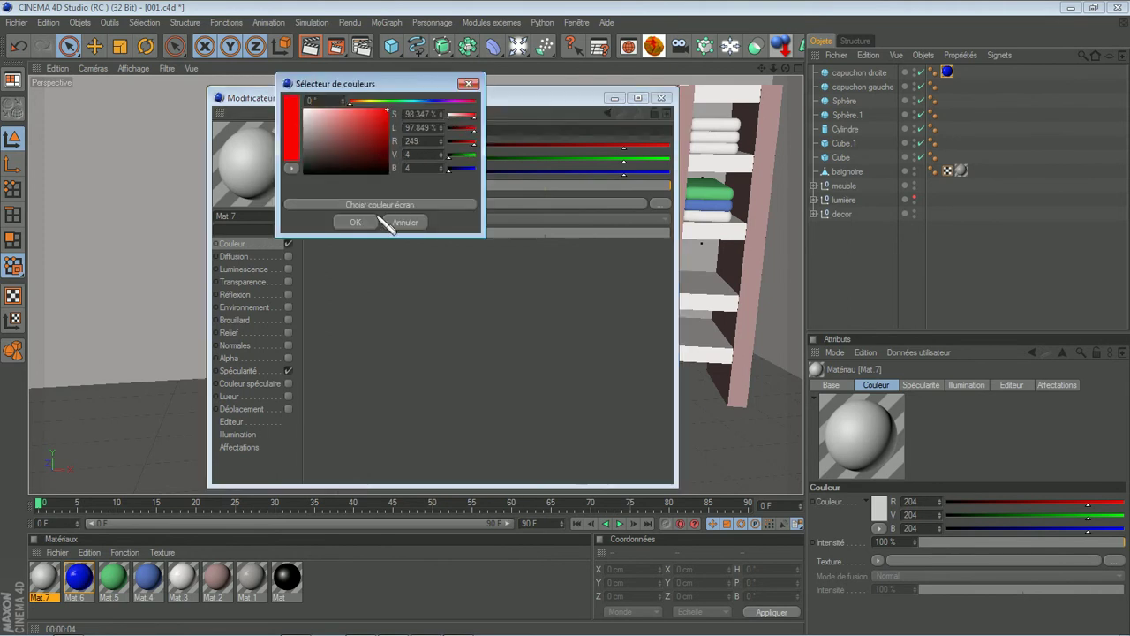
left_click(379, 226)
- Replace the red material's specularity with a reflection of about 11 % and apply the material to "capuchon gauche"
left_click(287, 371)
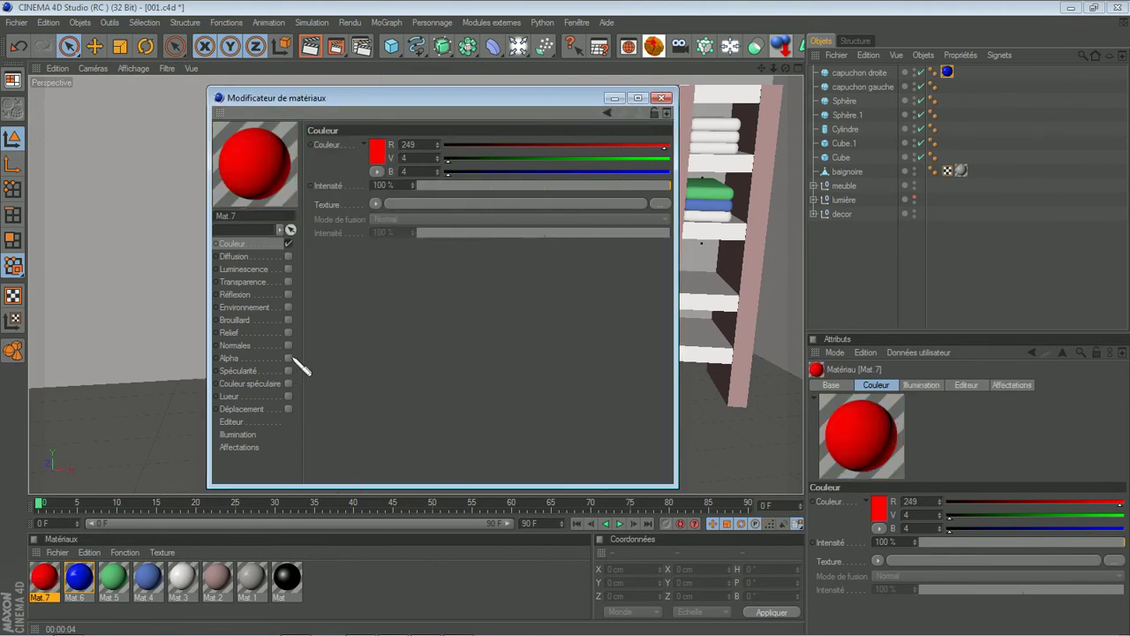
left_click(287, 294)
left_click_drag(669, 185, 470, 187)
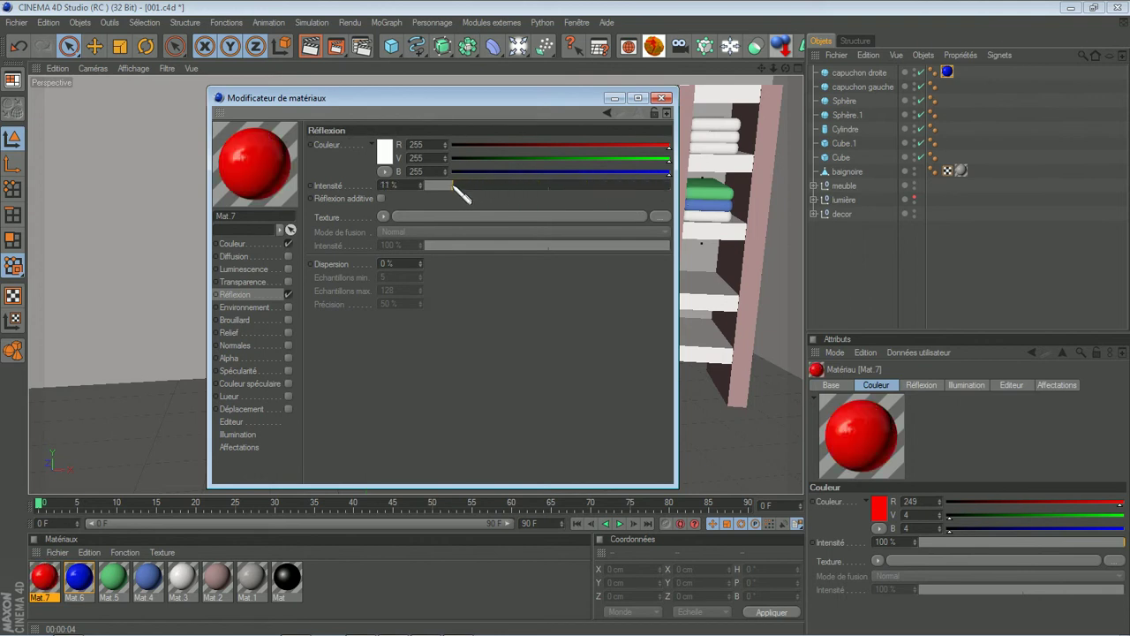
left_click(665, 97)
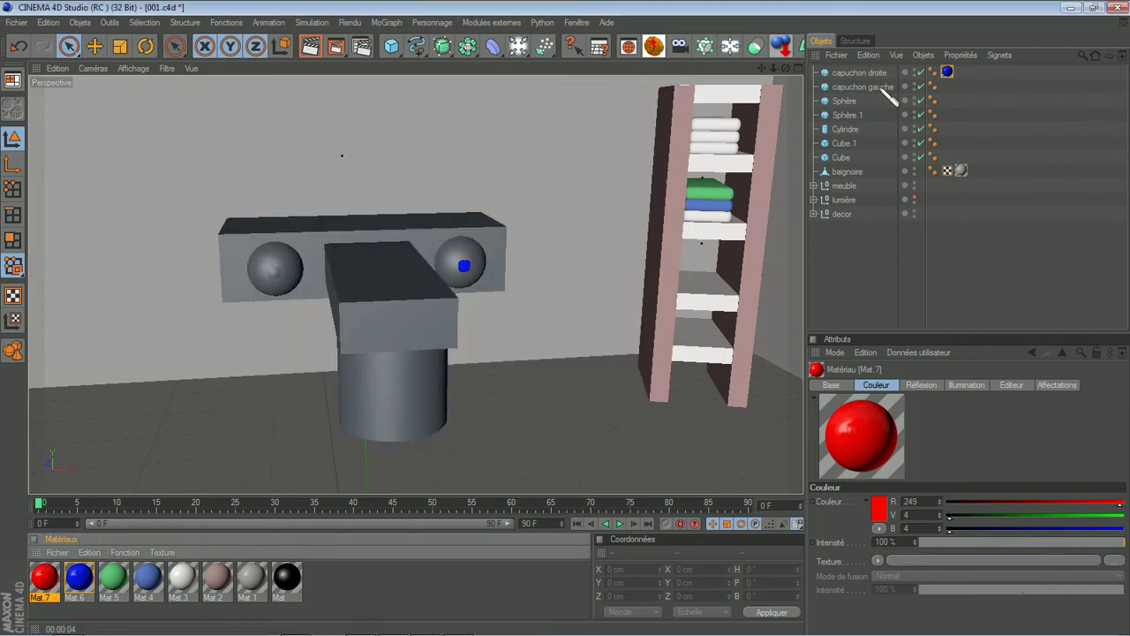
left_click_drag(922, 119, 885, 88)
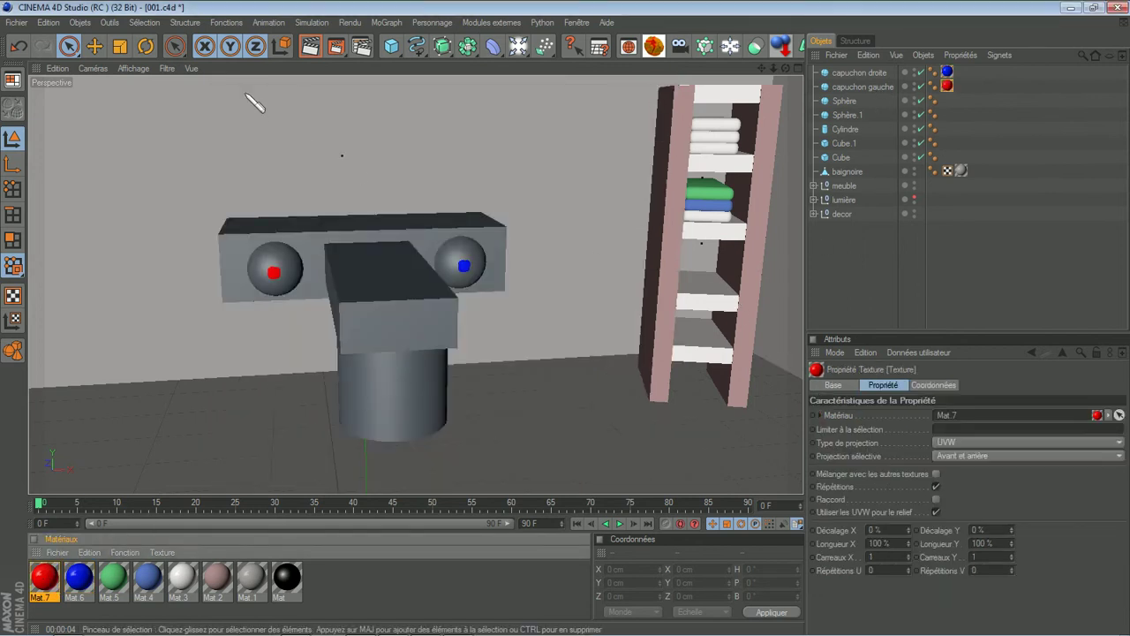
- Preview the faucet's coloured caps with the interactive render region
key("alt+r")
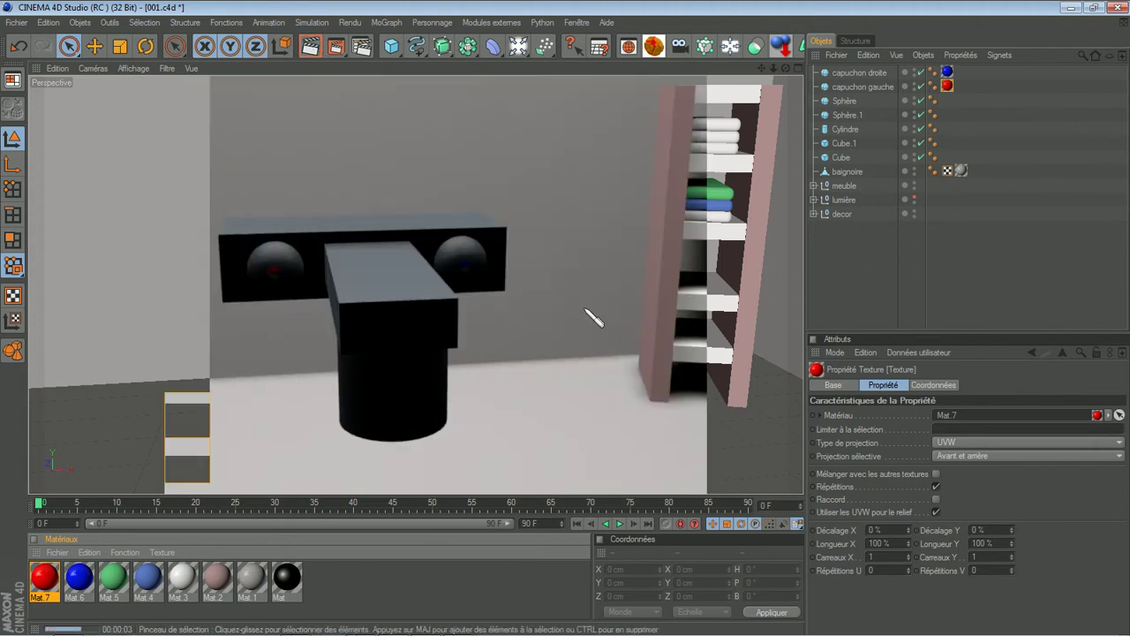
left_click(856, 291)
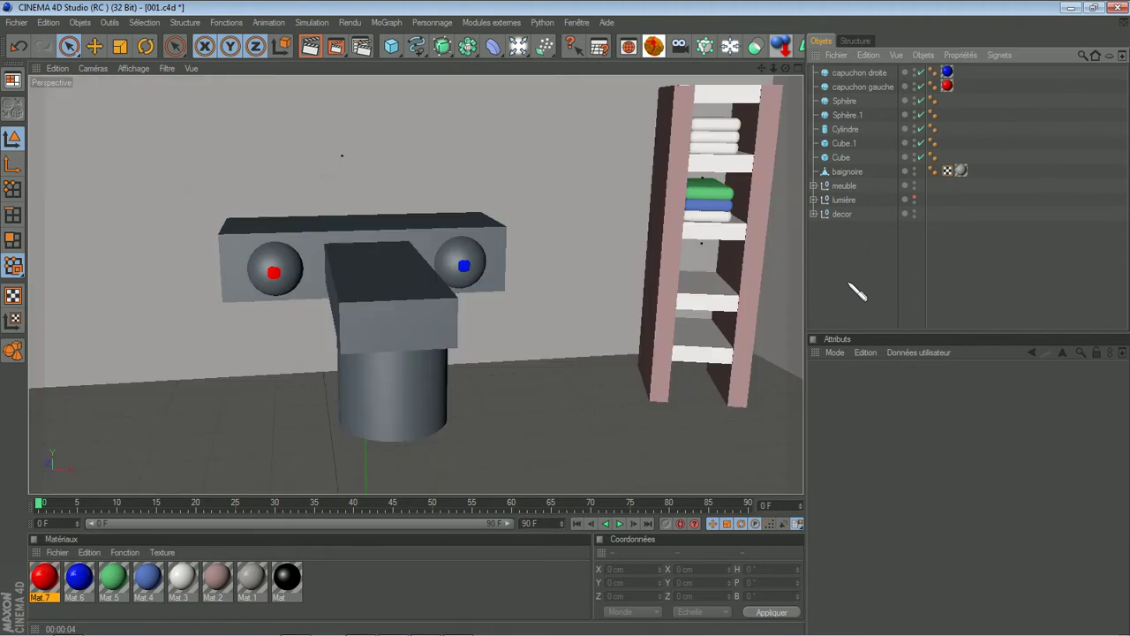
- Reduce the radius of the cylinder under the spout to about 23.7 cm and shift it along X to about 2 cm
left_click_drag(787, 69, 575, 326)
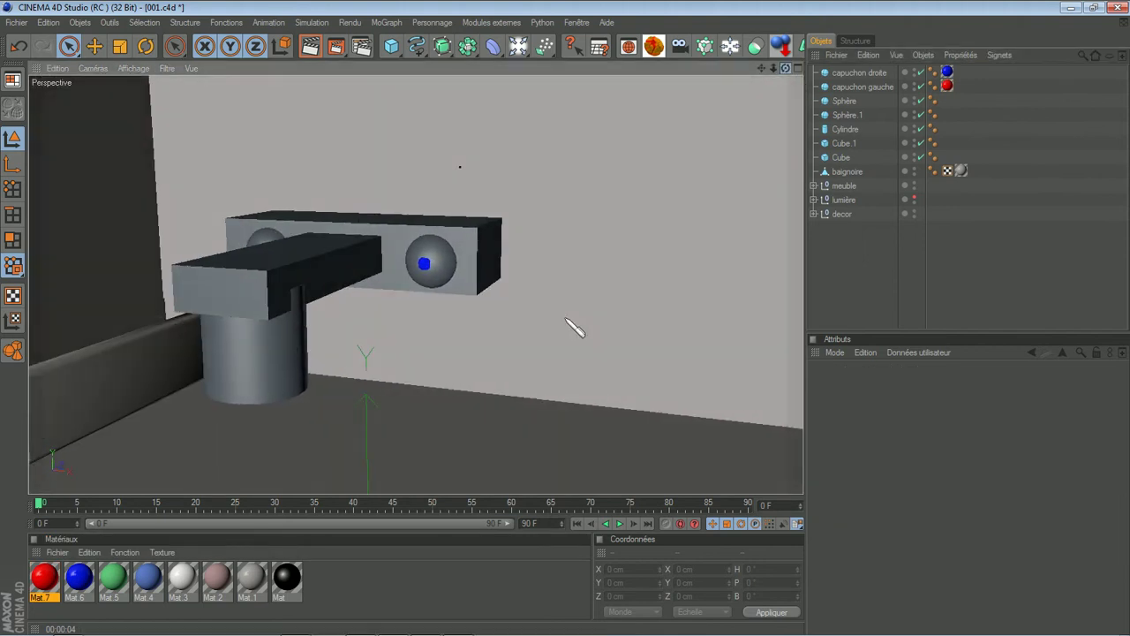
left_click(303, 349)
left_click_drag(326, 342, 566, 319)
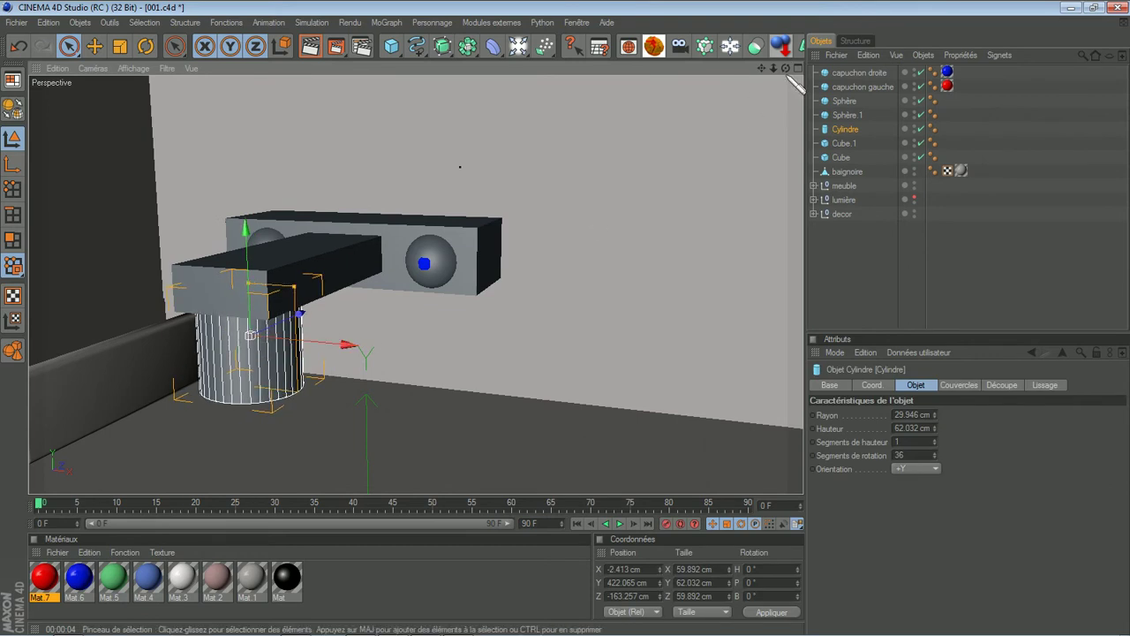
left_click_drag(785, 68, 575, 323)
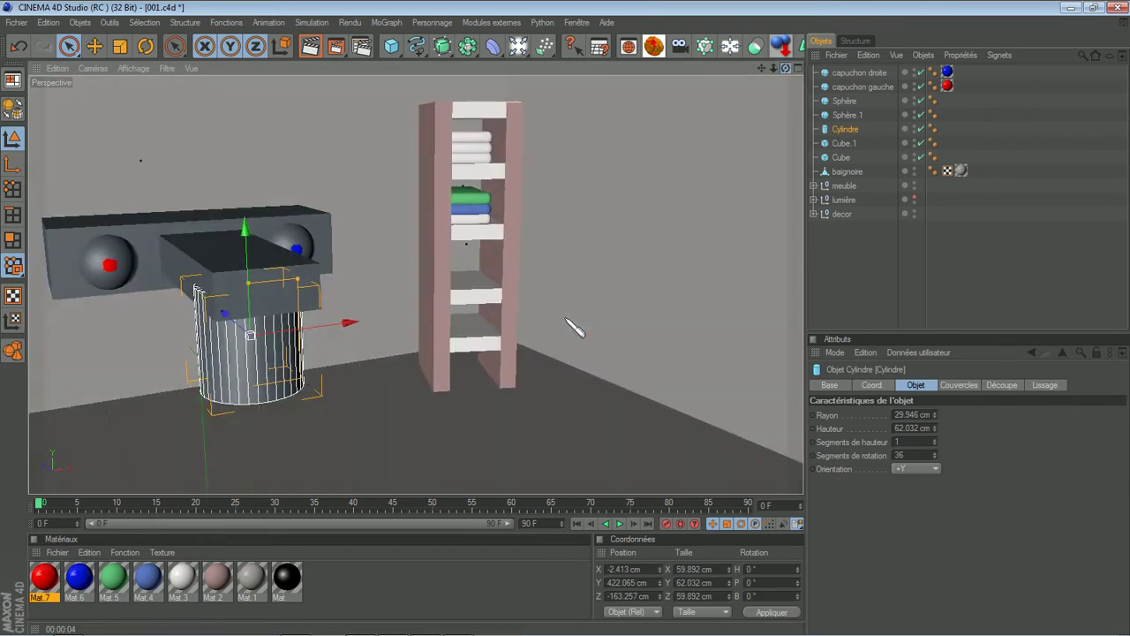
mouse_move(298, 279)
left_mouse_down()
mouse_move(288, 281)
mouse_move(299, 283)
left_mouse_up()
left_click_drag(315, 323, 567, 319)
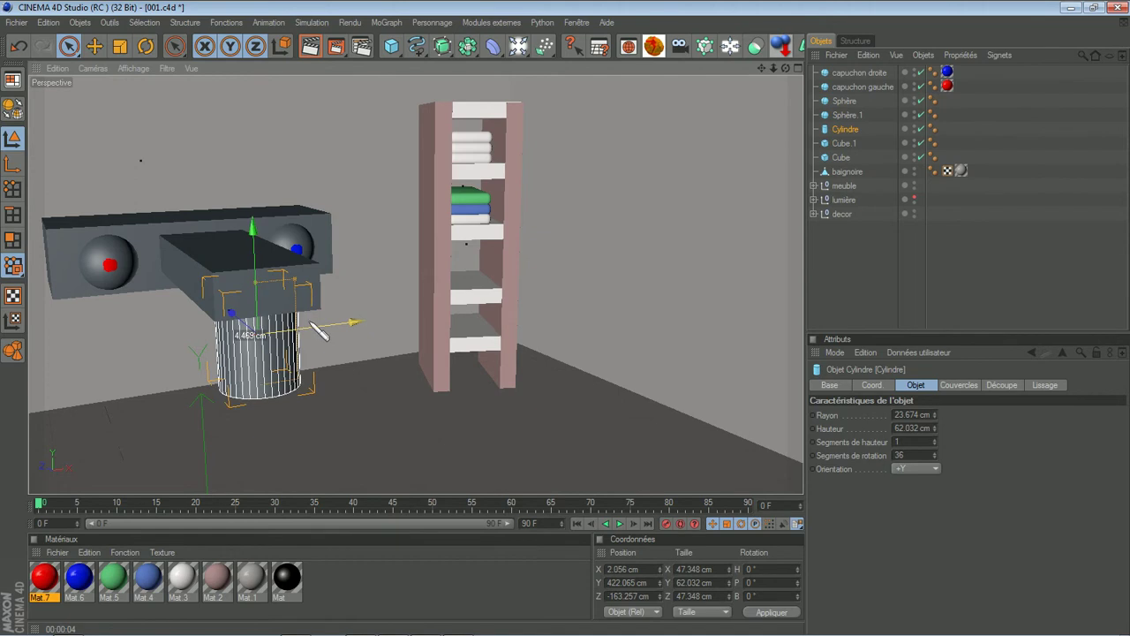
left_click(842, 285)
- Group "capuchon droite" and "capuchon gauche" and name the group "capuchon"
left_click_drag(566, 319, 575, 323)
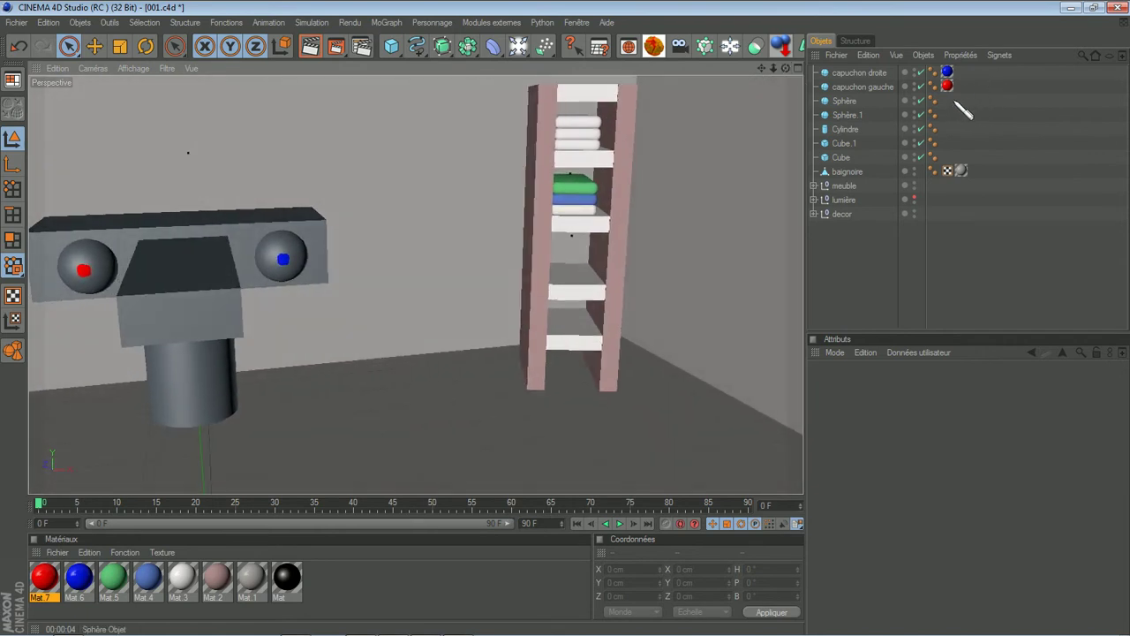
left_click_drag(975, 67, 845, 93)
right_click(857, 89)
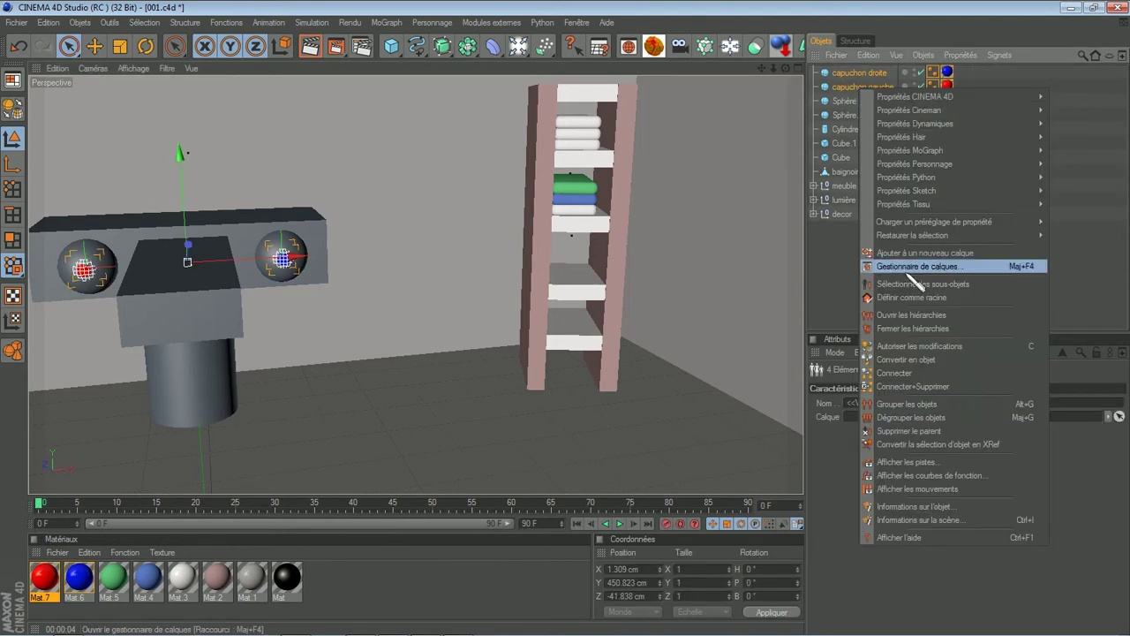
left_click(938, 405)
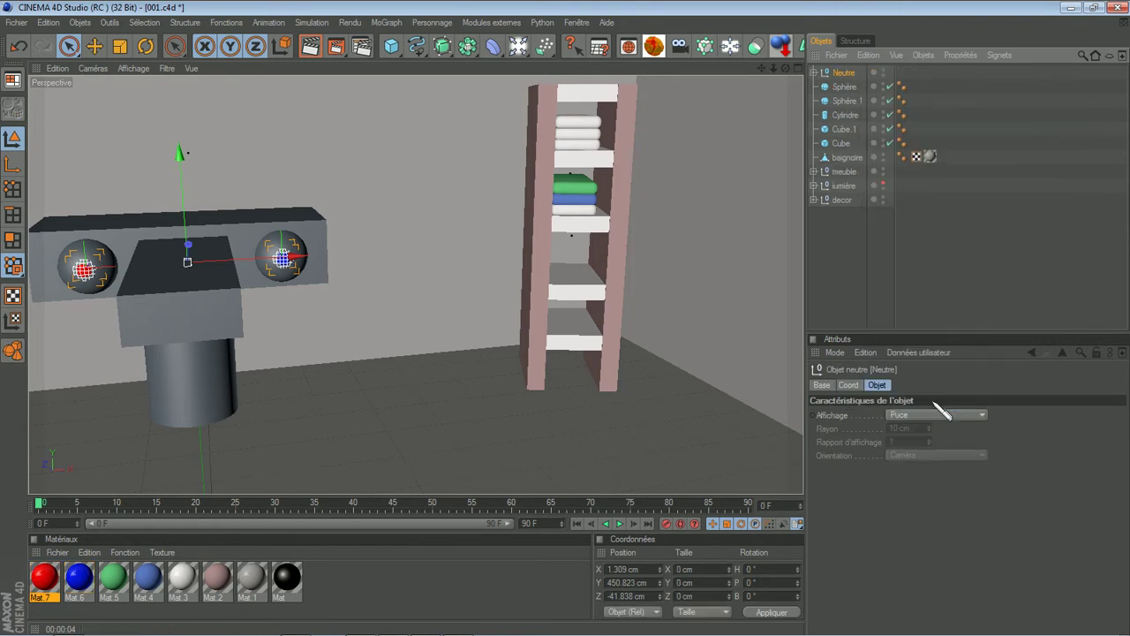
double_click(846, 72)
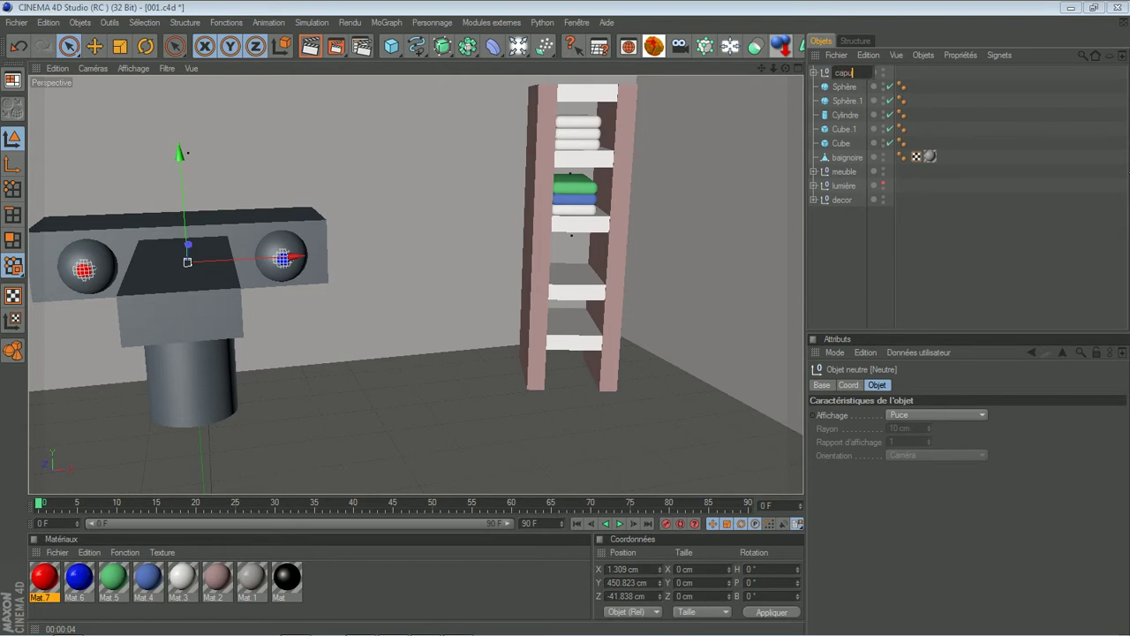
key("Return")
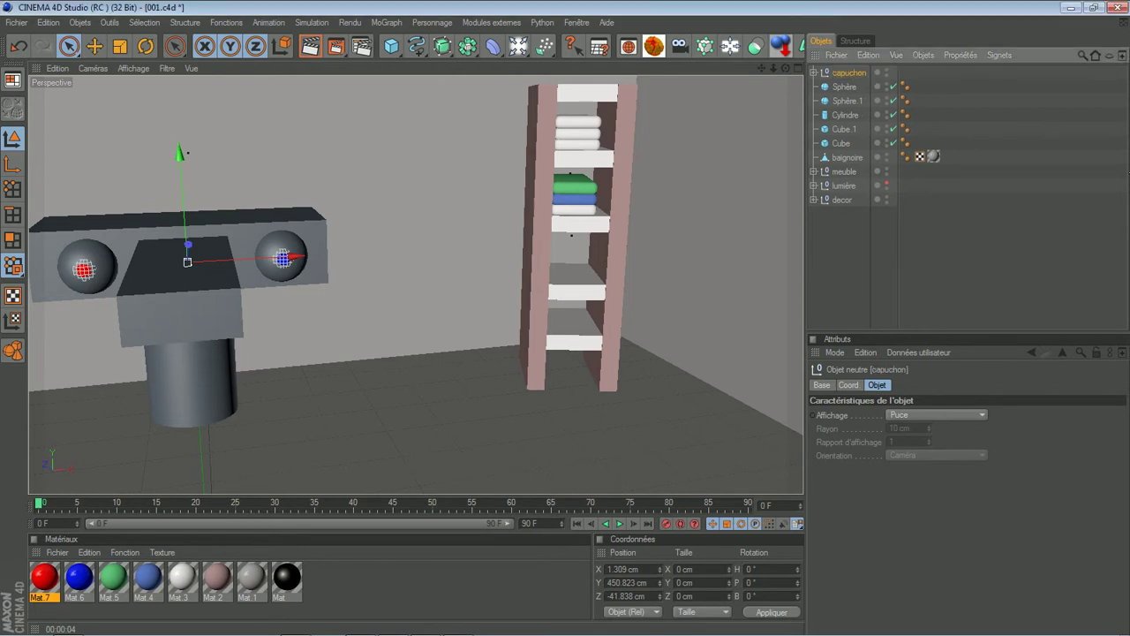
- Convert both cap spheres inside the "capuchon" group to editable polygon objects
left_click(813, 72)
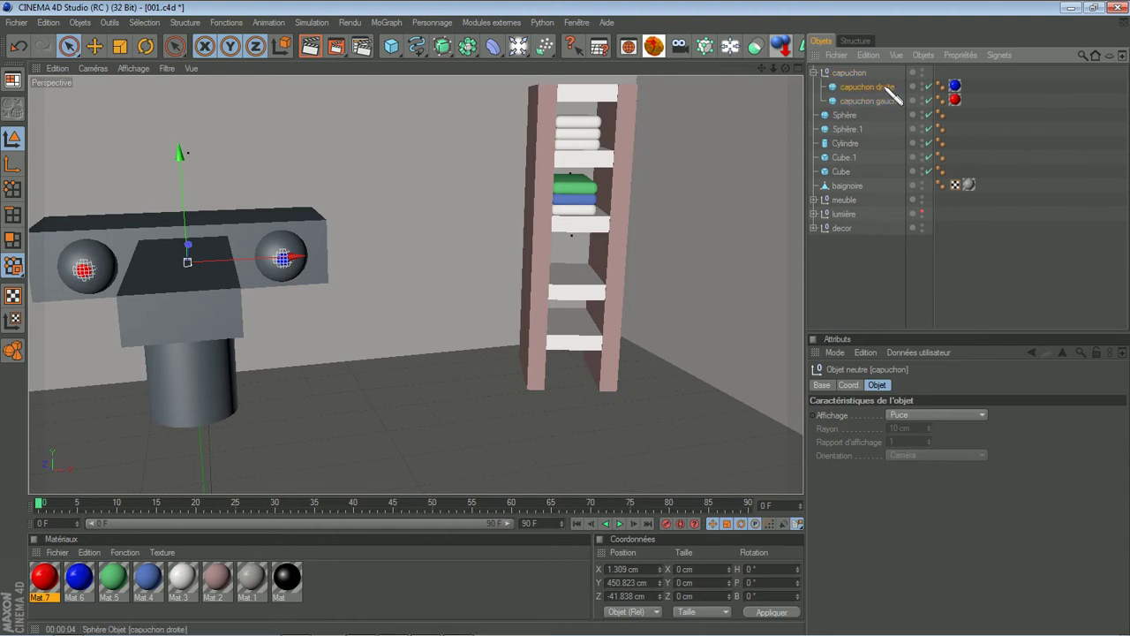
left_click(885, 87)
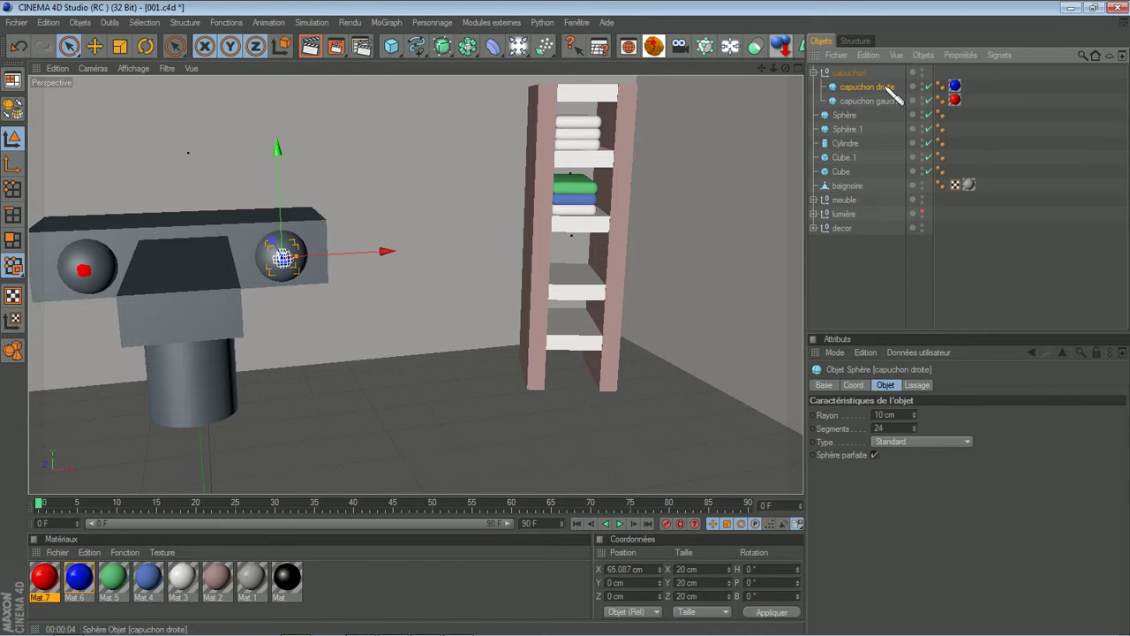
left_click(890, 102, "ctrl")
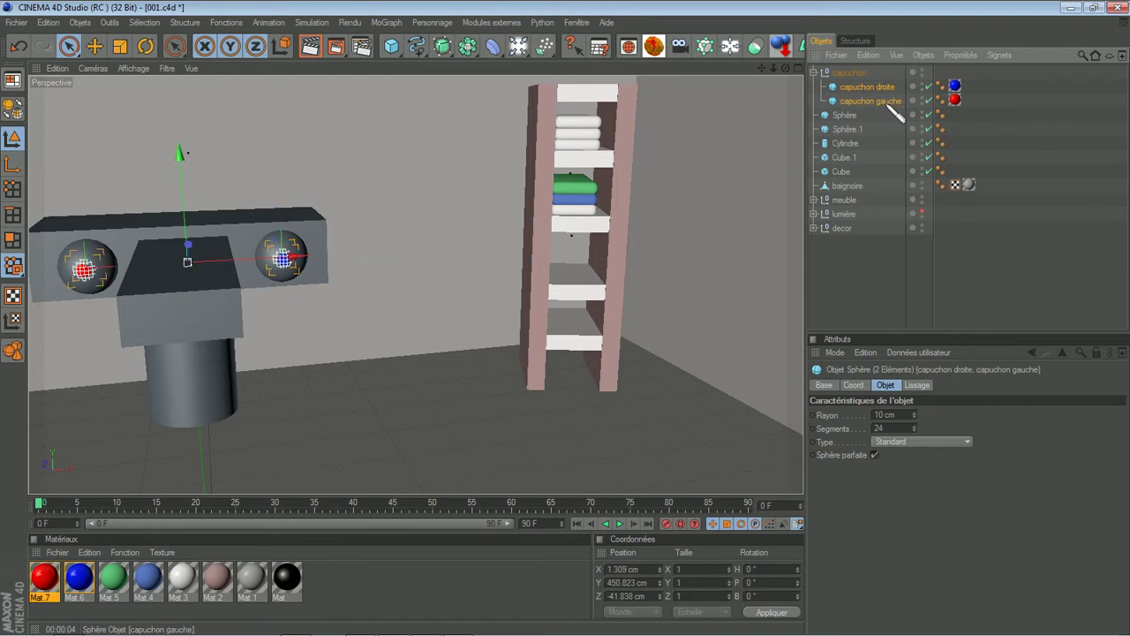
key("c")
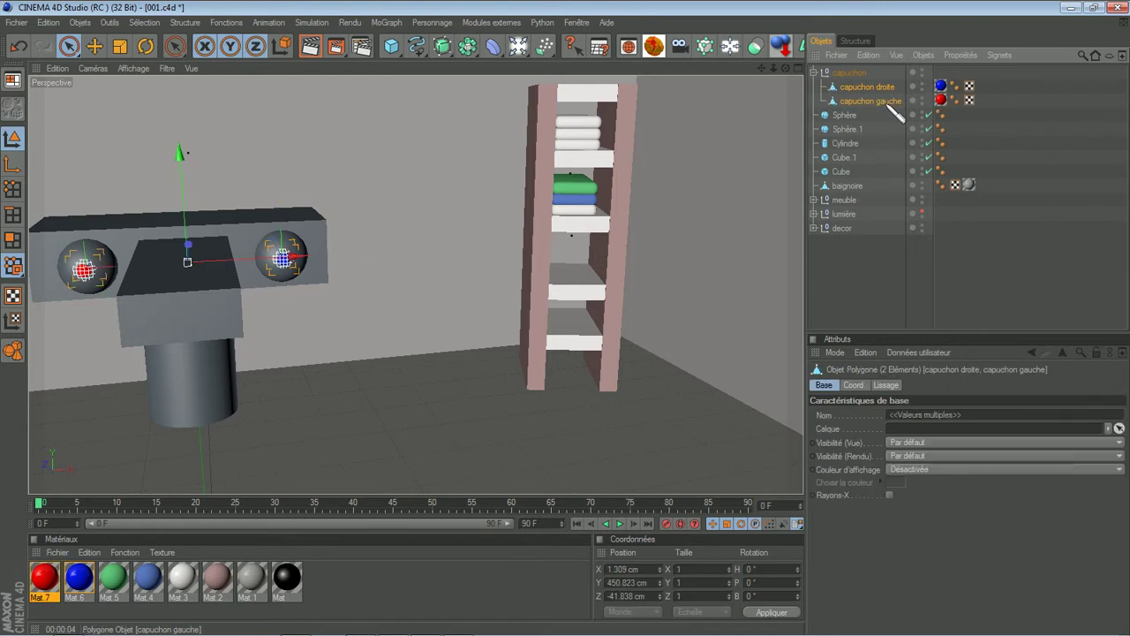
left_click(813, 72)
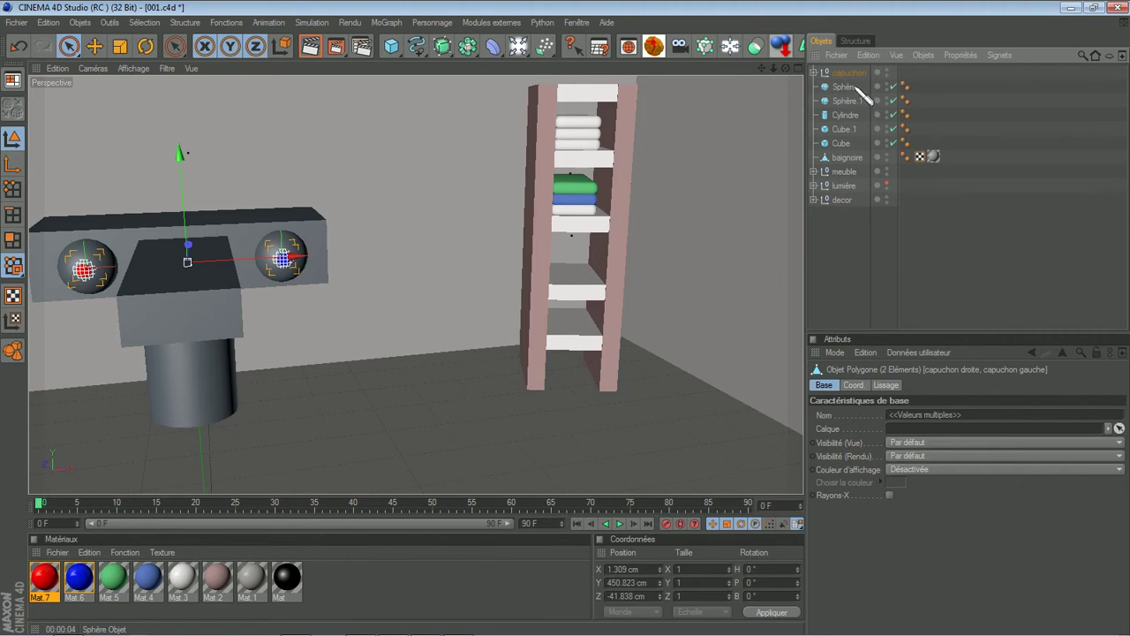
- Rename the right-hand knob sphere as "robinet D"
left_click(855, 88)
double_click(850, 87)
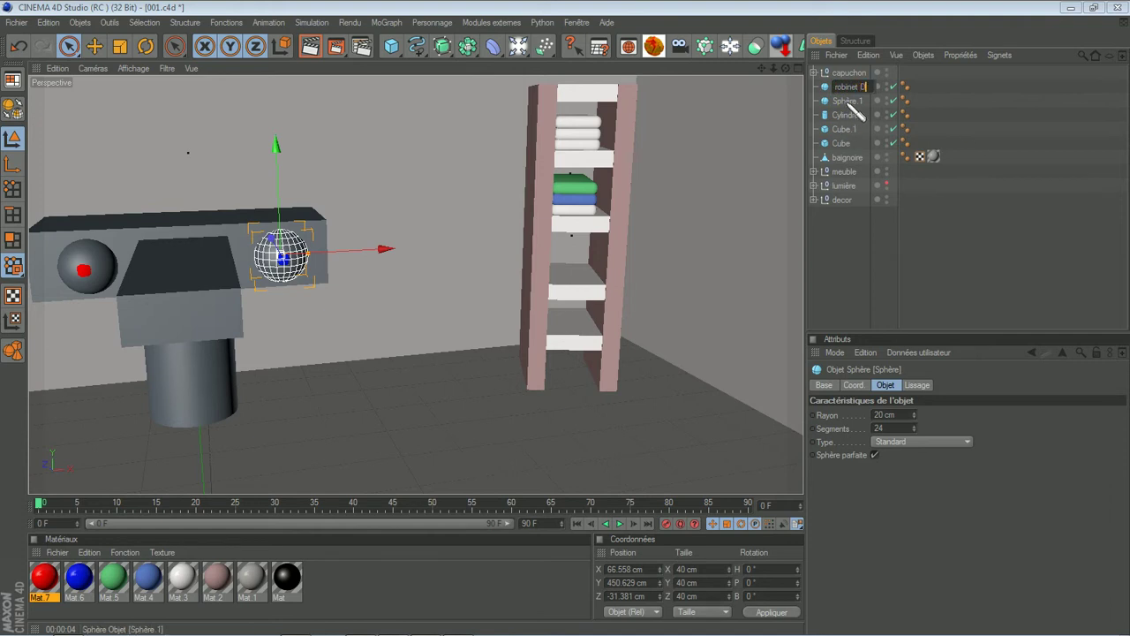
key("Return")
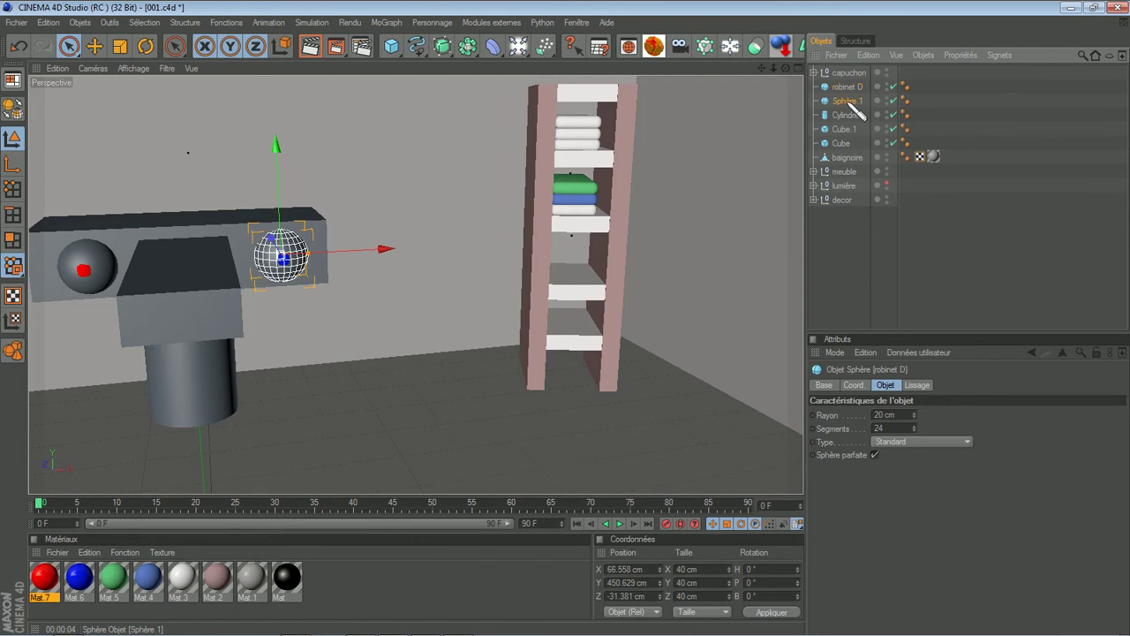
- Rename the left-hand knob sphere "Sphère.1" as "robinet G"
double_click(848, 101)
left_click_drag(870, 101, 819, 103)
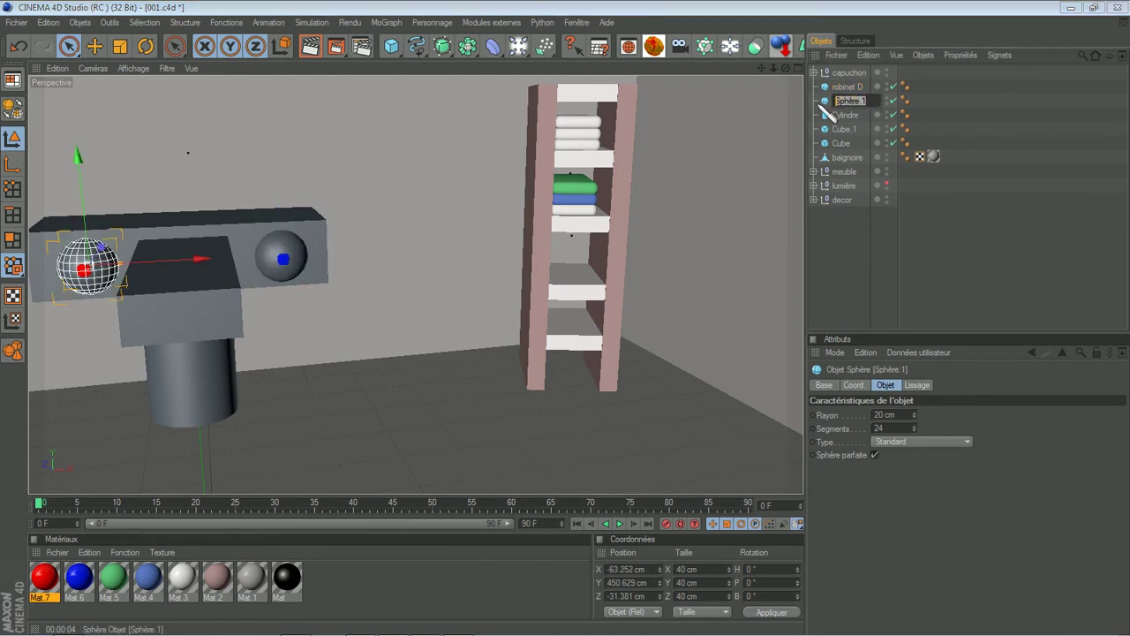
type("robinet")
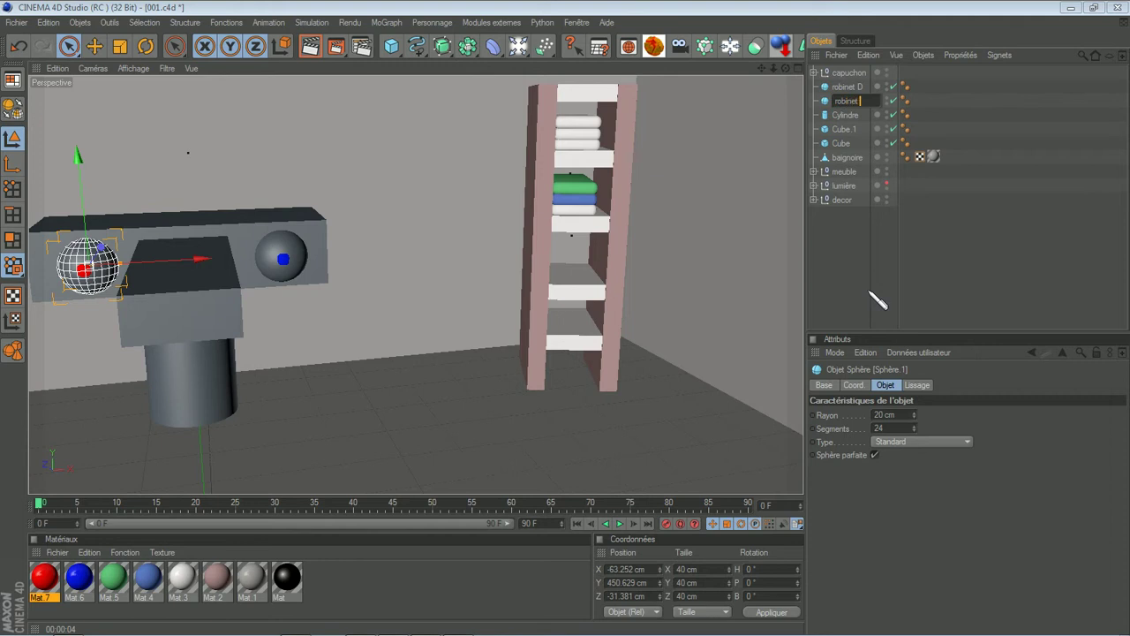
type(" G")
key("Return")
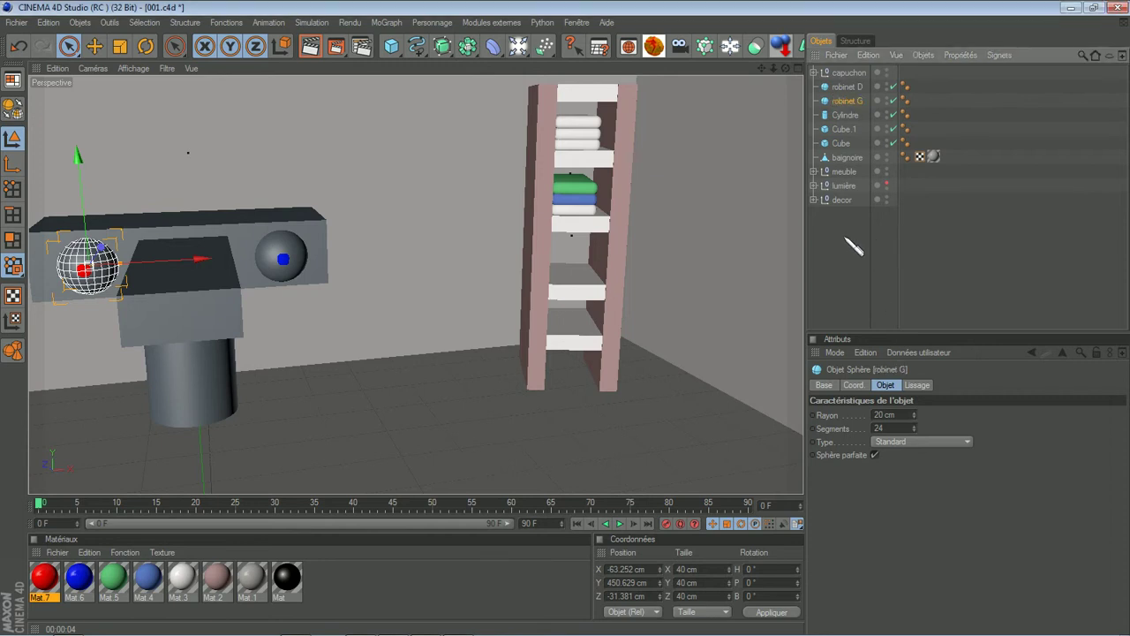
- Convert the two knob spheres, the cylinder and both cubes of the faucet to editable polygon objects
left_click(848, 87)
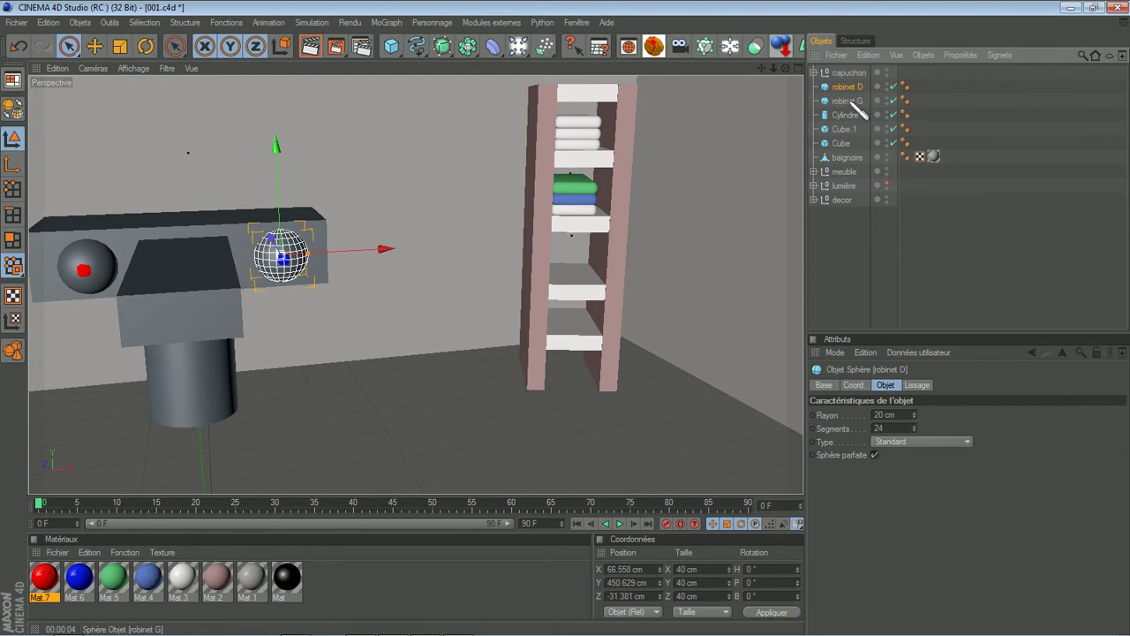
left_click(845, 102, "ctrl")
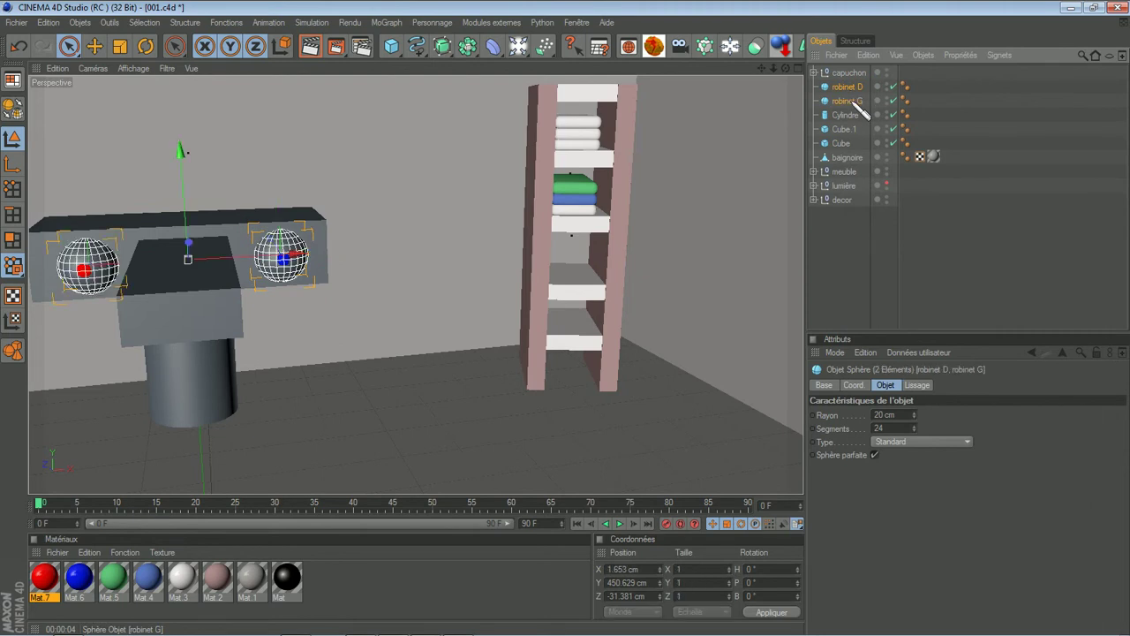
left_click(12, 107)
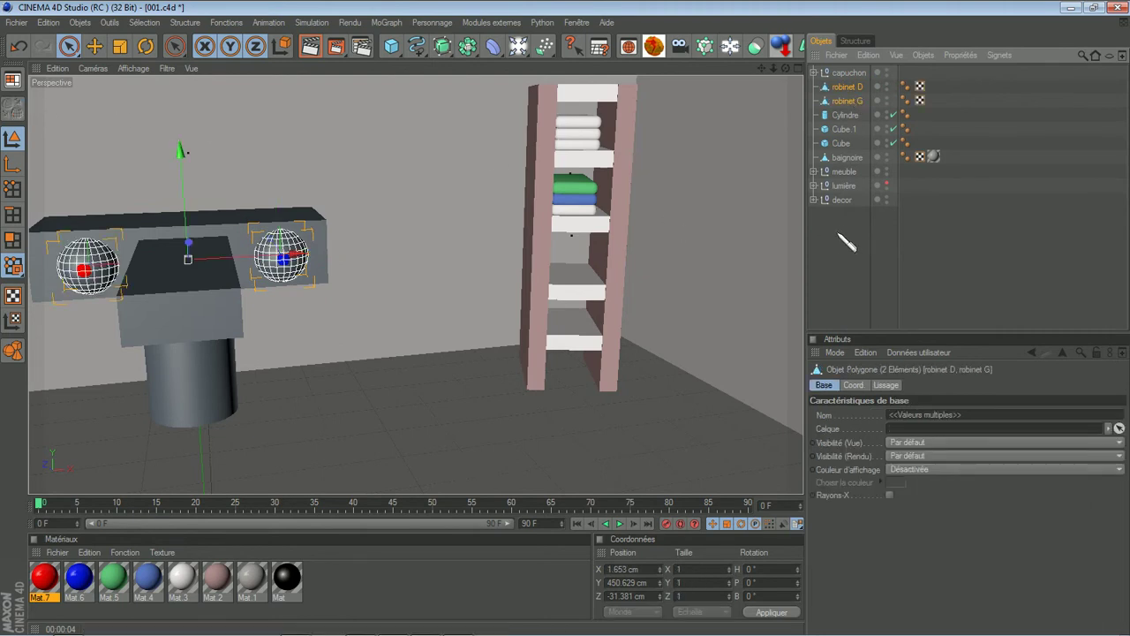
left_click(845, 234)
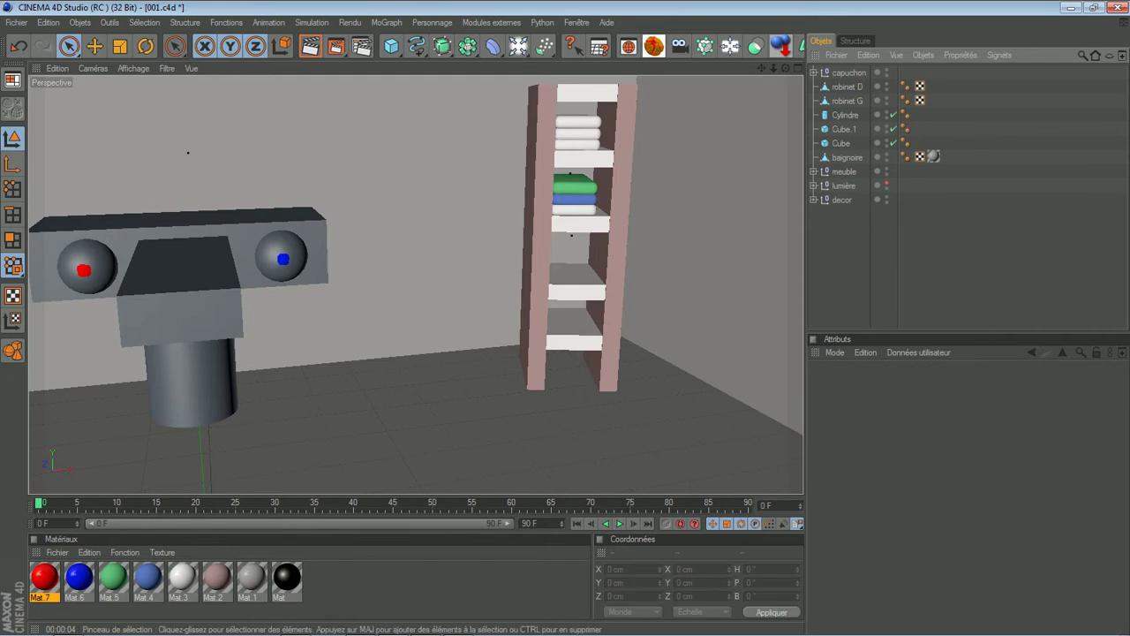
left_click(852, 115)
left_click(851, 143, "shift")
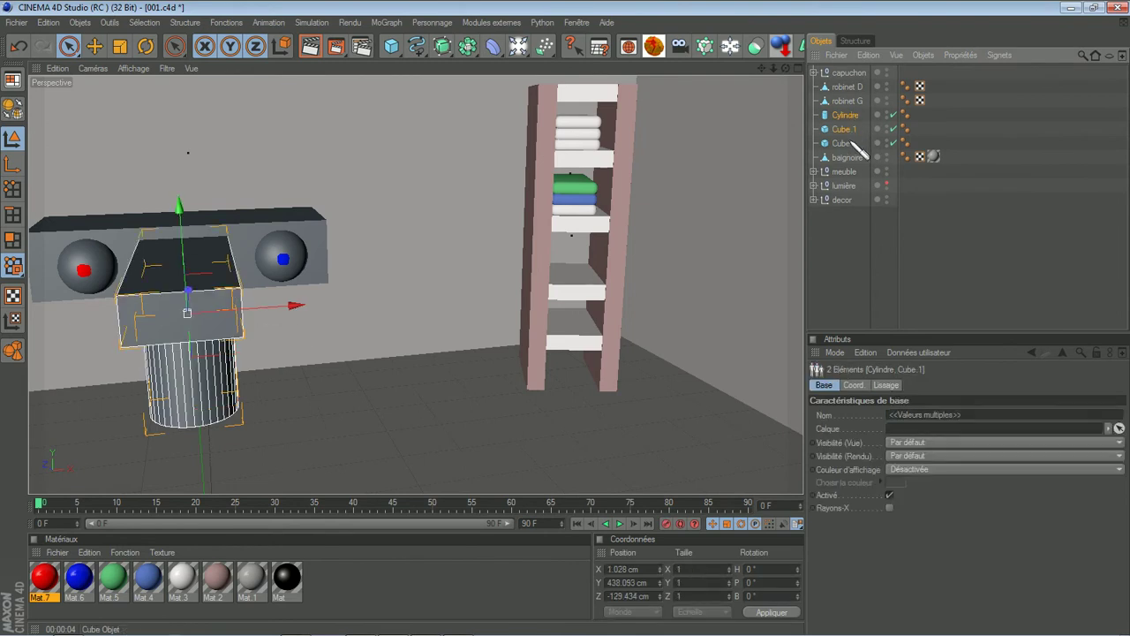
key("c")
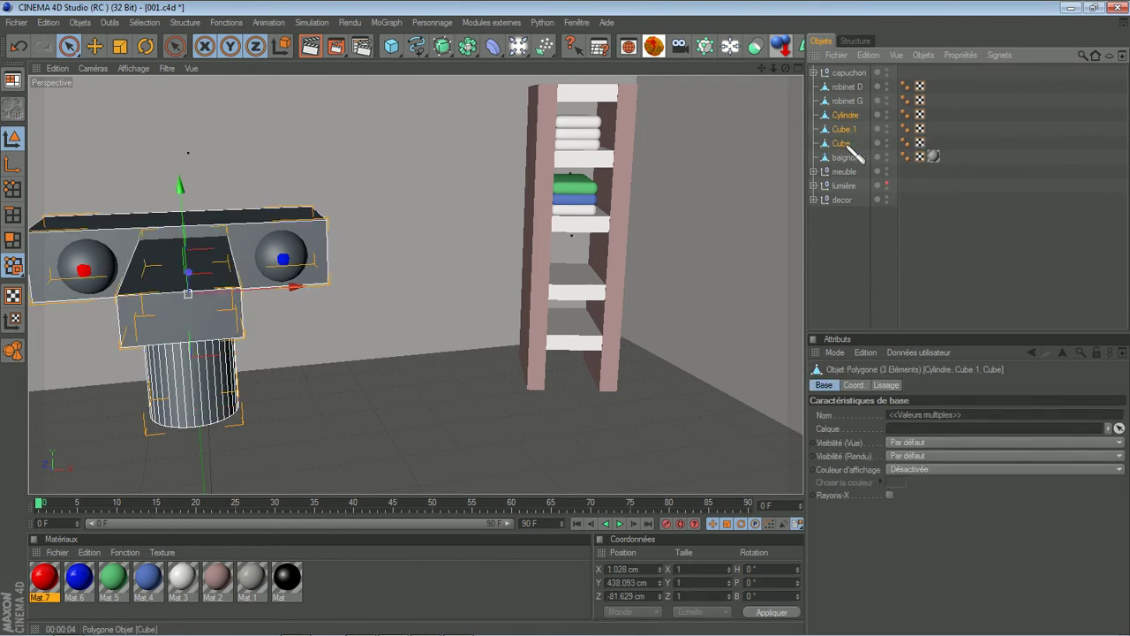
left_click(845, 224)
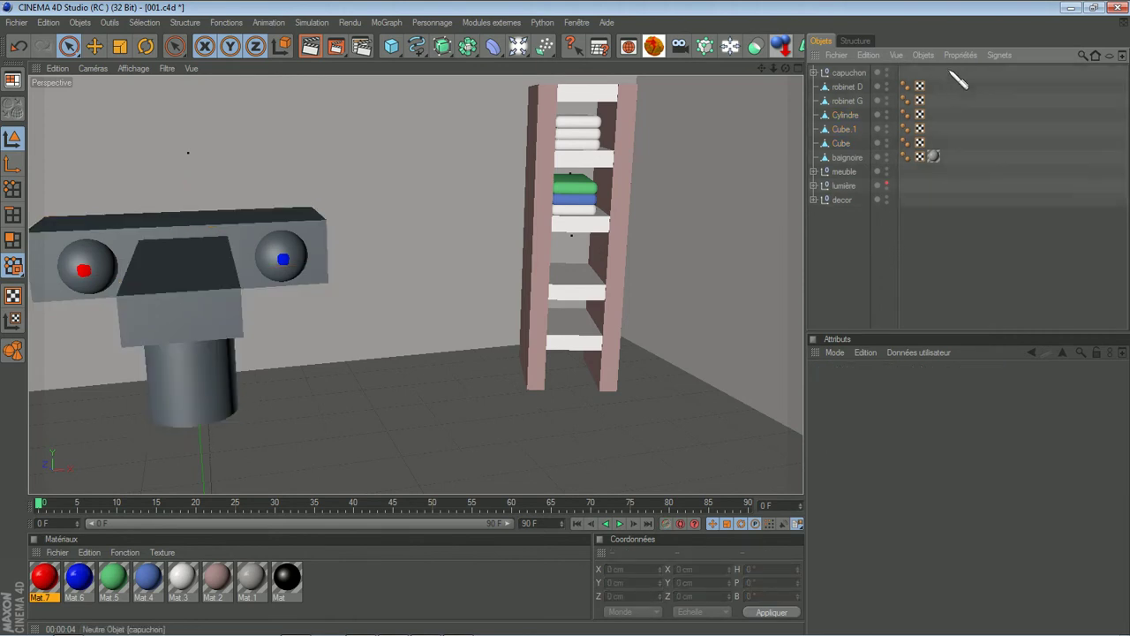
- Group the two knobs, the cylinder and both cubes, and name the group "robinet"
left_click_drag(951, 84, 852, 152)
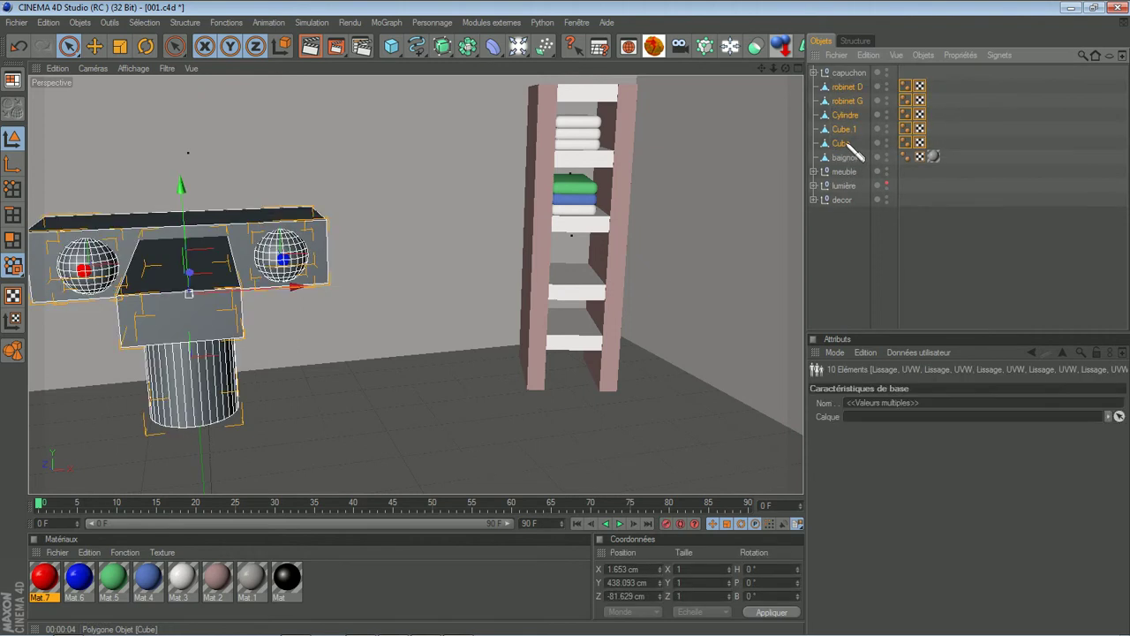
right_click(853, 151)
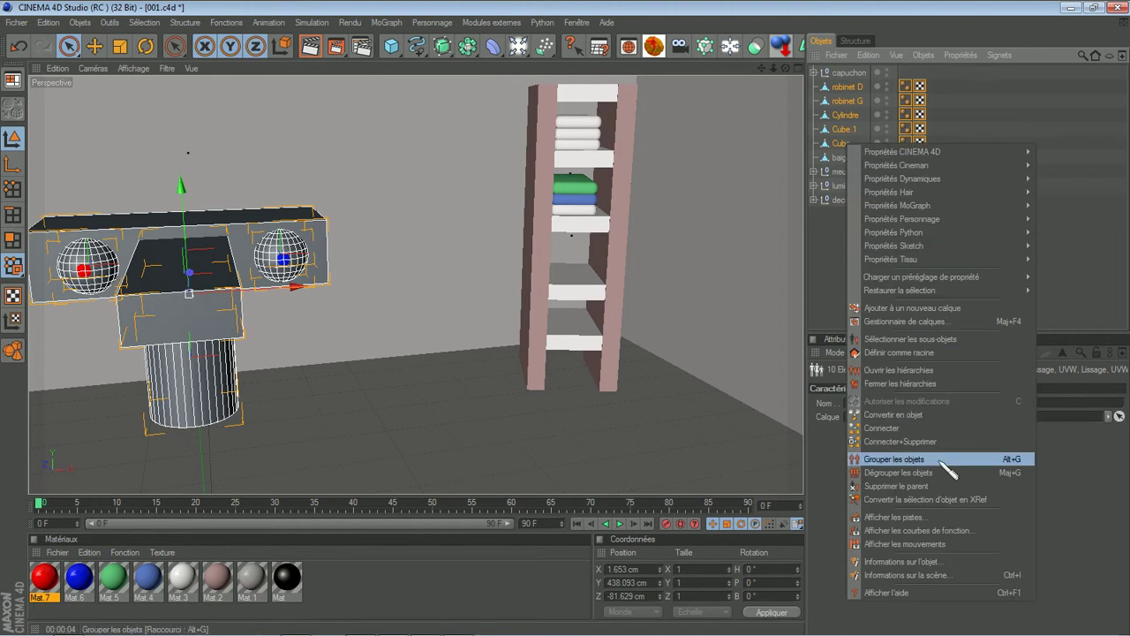
left_click(895, 459)
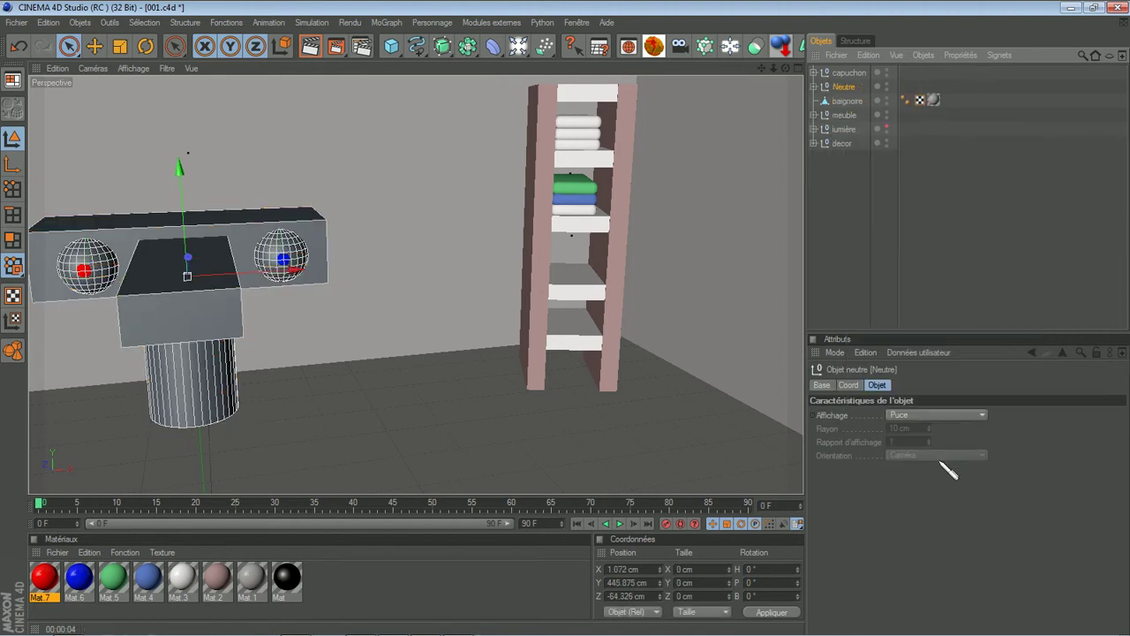
double_click(846, 86)
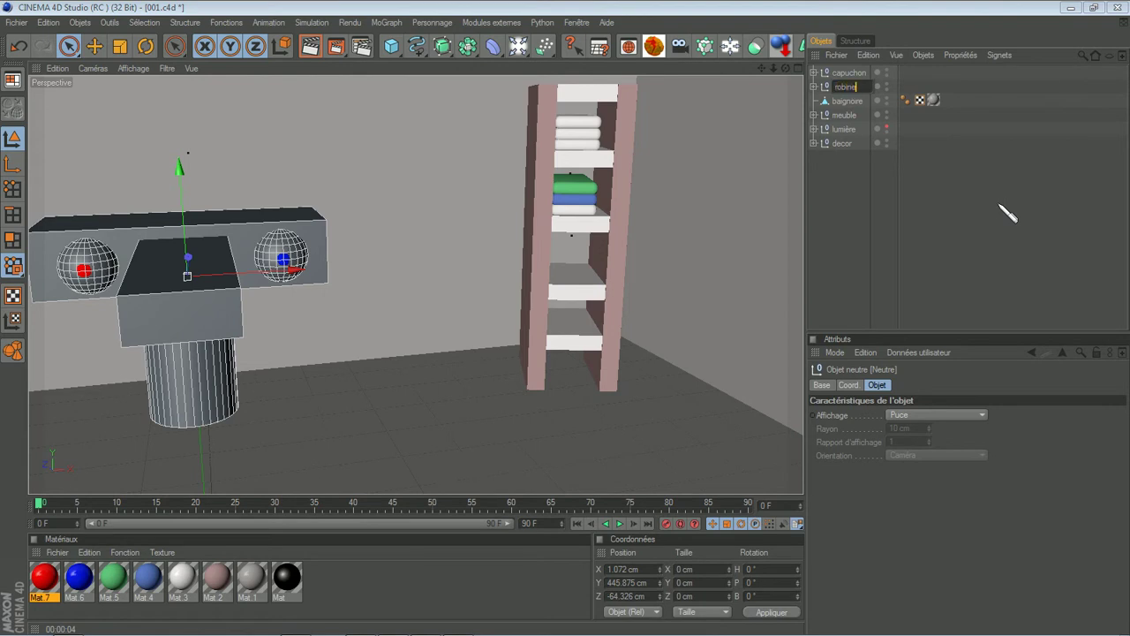
type("robinet")
key("Return")
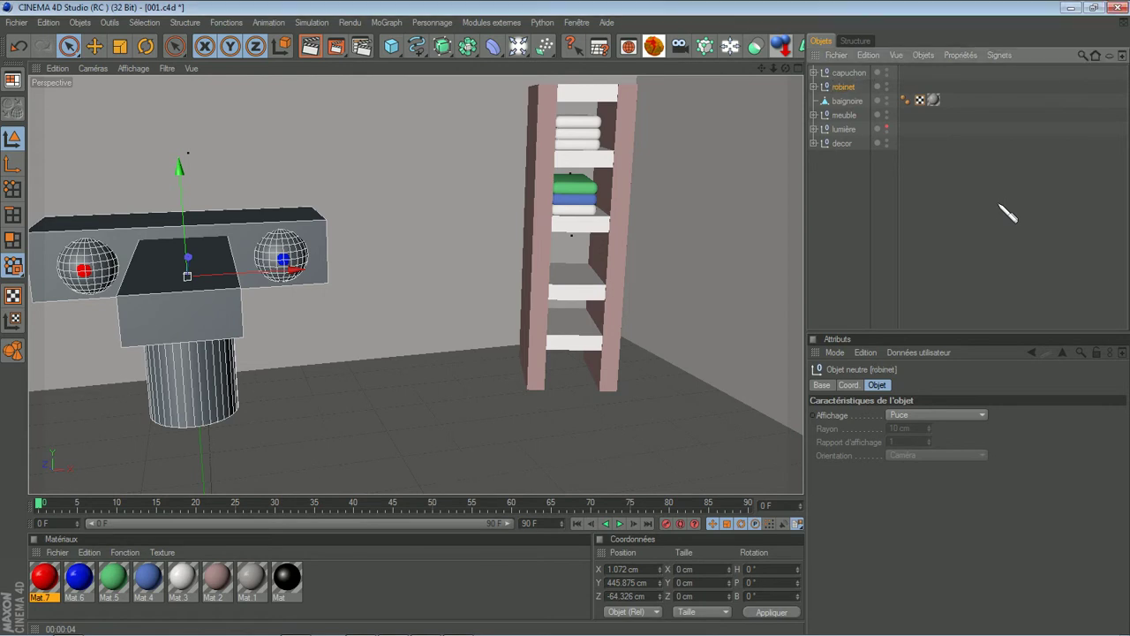
- Create a new material and set its colour to a light grey of RGB 180, 176, 176
left_click(443, 574)
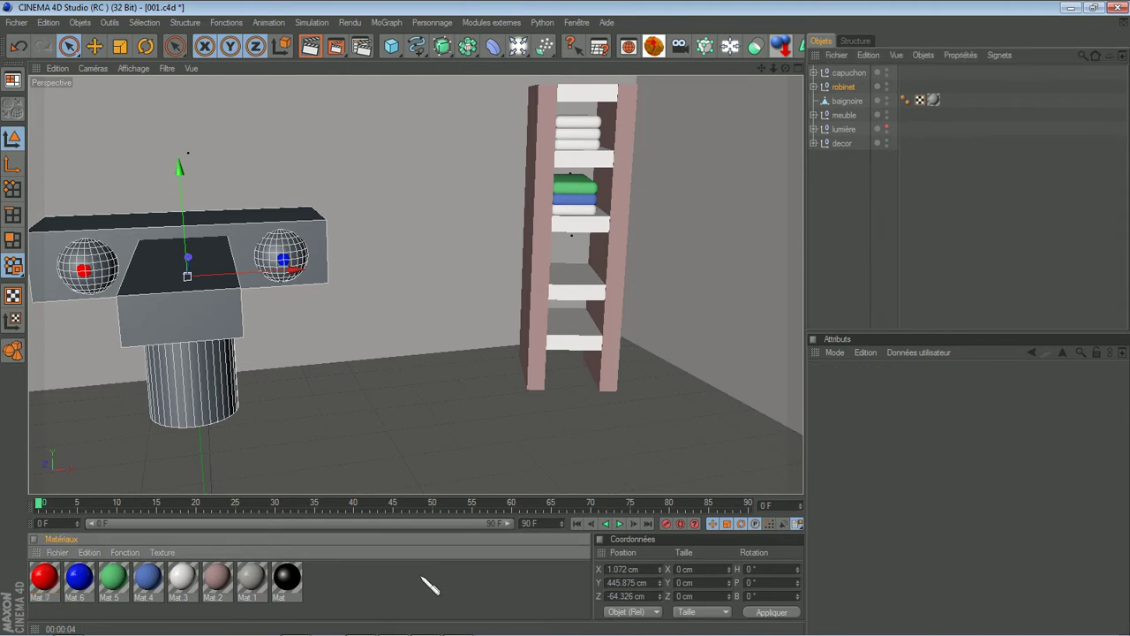
left_click(834, 307)
double_click(433, 585)
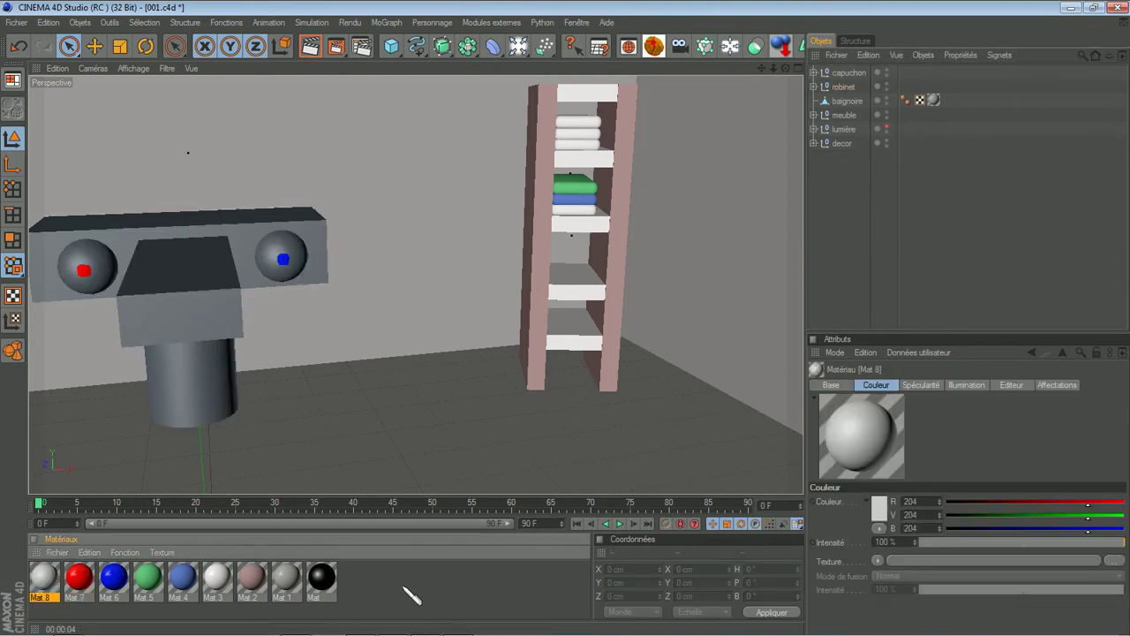
double_click(44, 578)
left_click(234, 244)
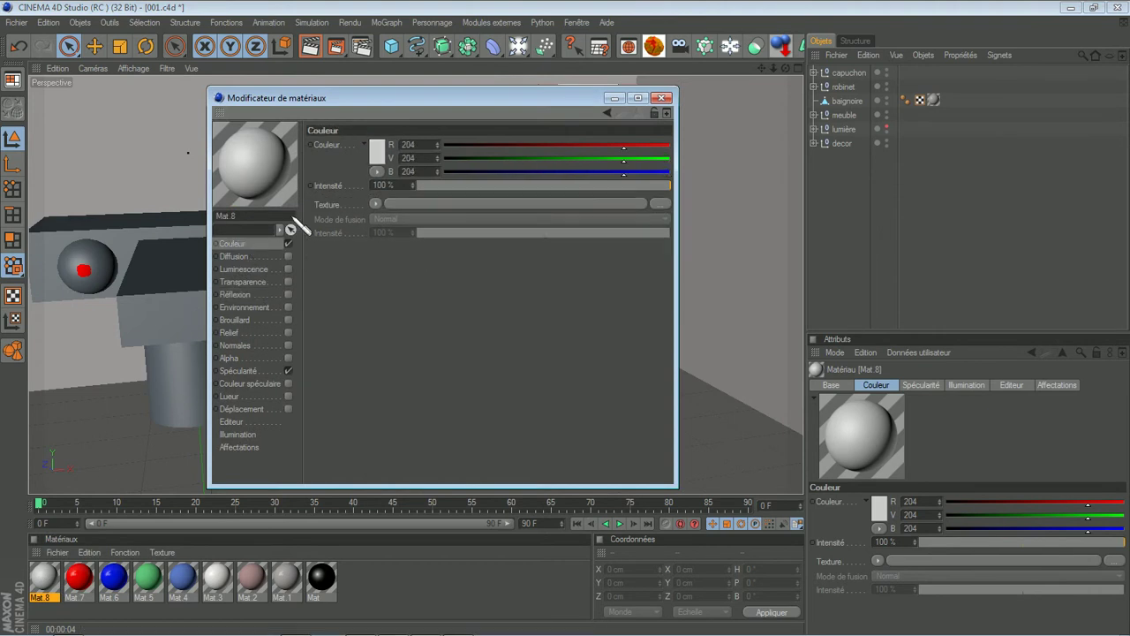
left_click(385, 154)
left_click_drag(298, 119, 300, 125)
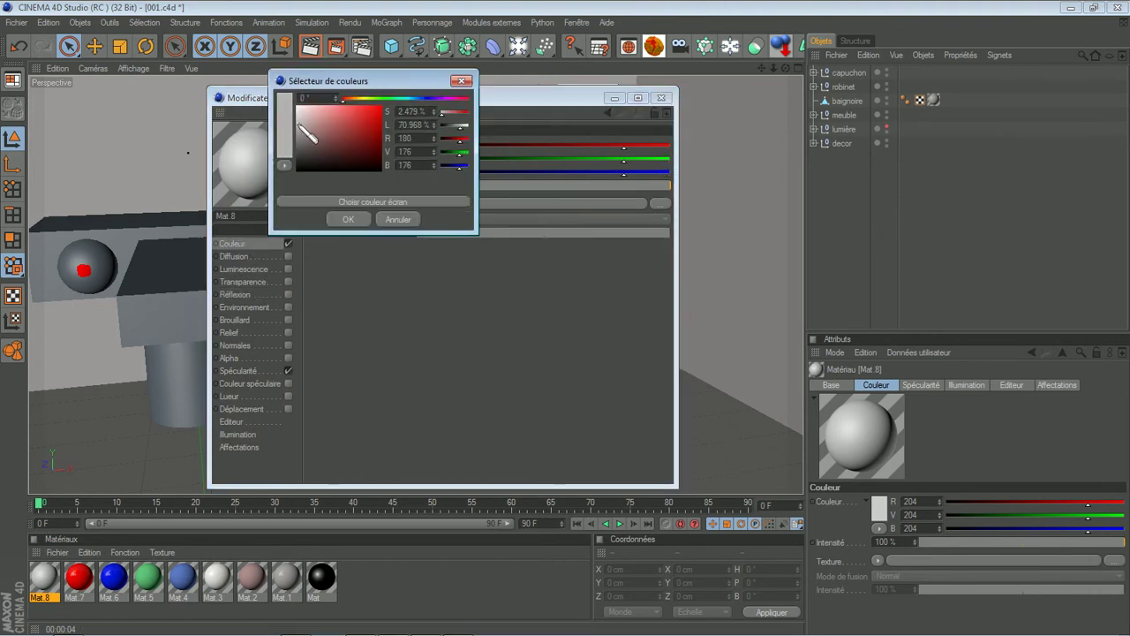
left_click(350, 220)
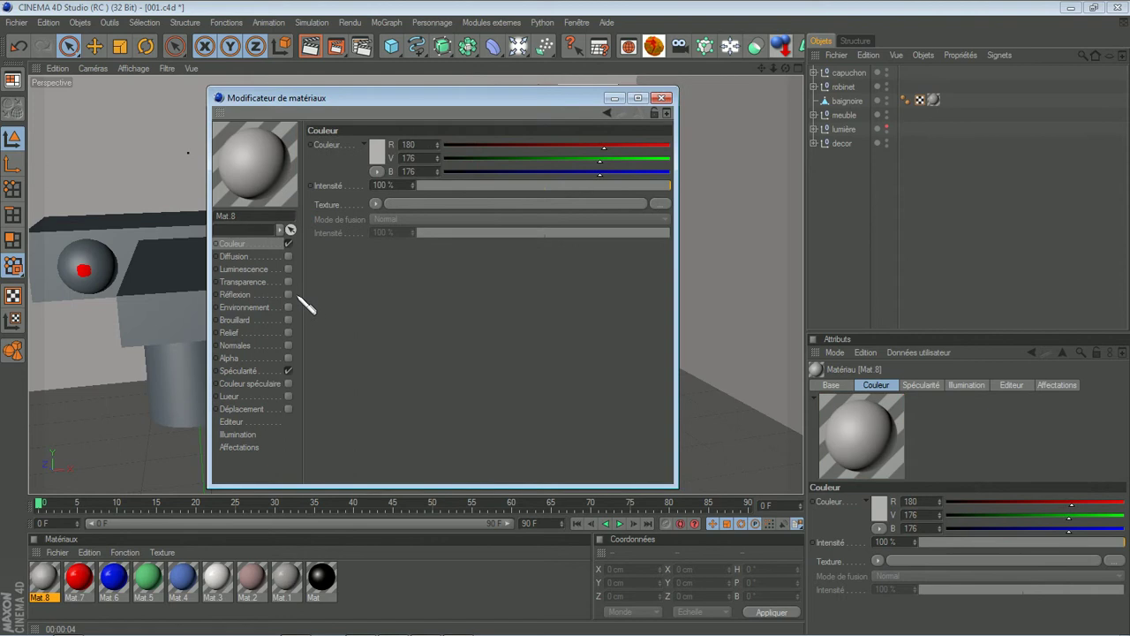
- Enable reflection on the grey material at 89 % intensity and disable its specularity
left_click(288, 295)
left_click_drag(670, 186, 534, 196)
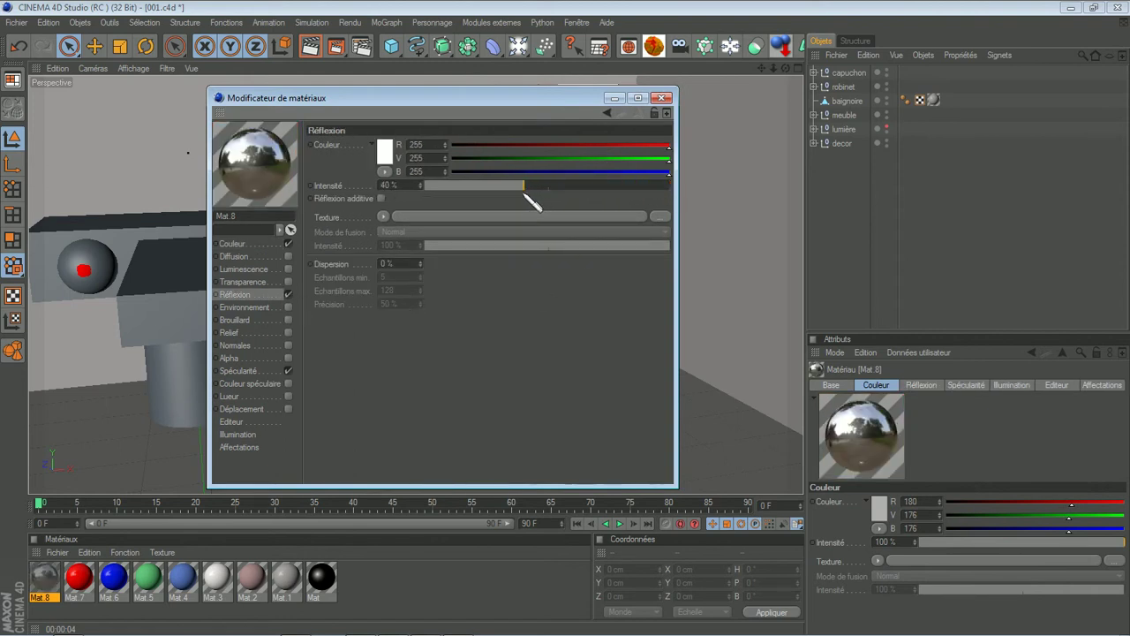
left_click_drag(530, 187, 643, 185)
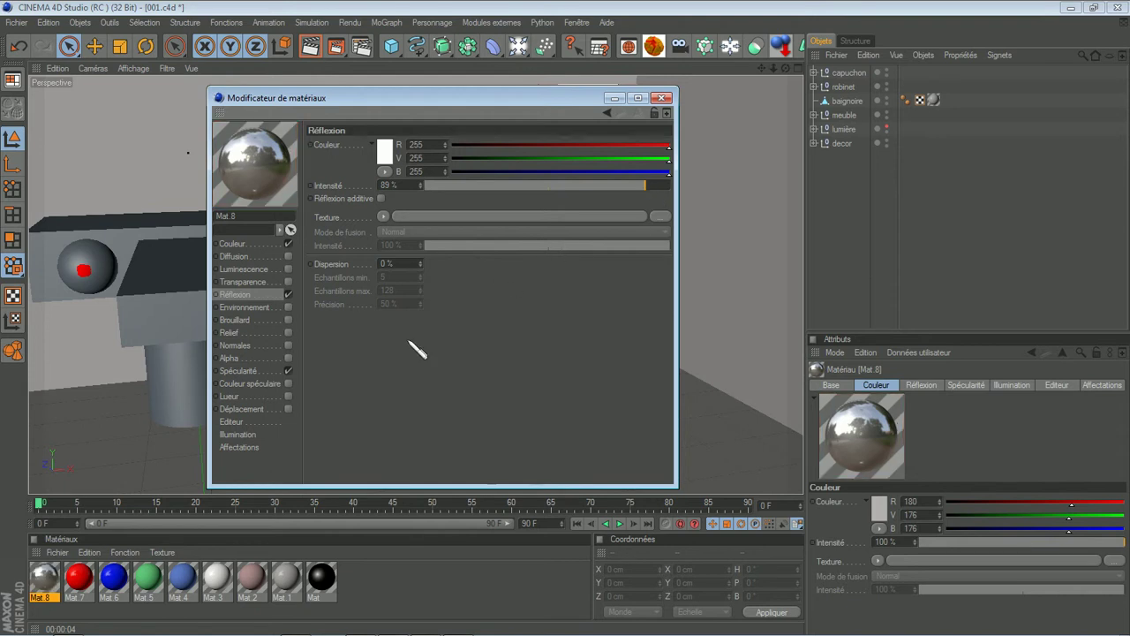
left_click(288, 371)
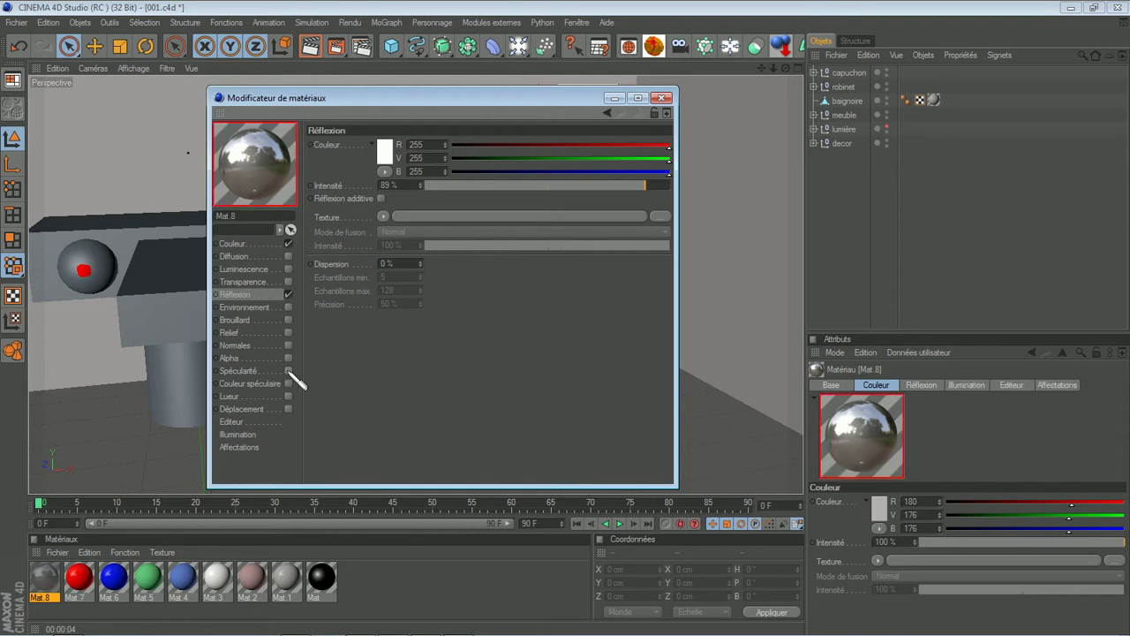
left_click(664, 97)
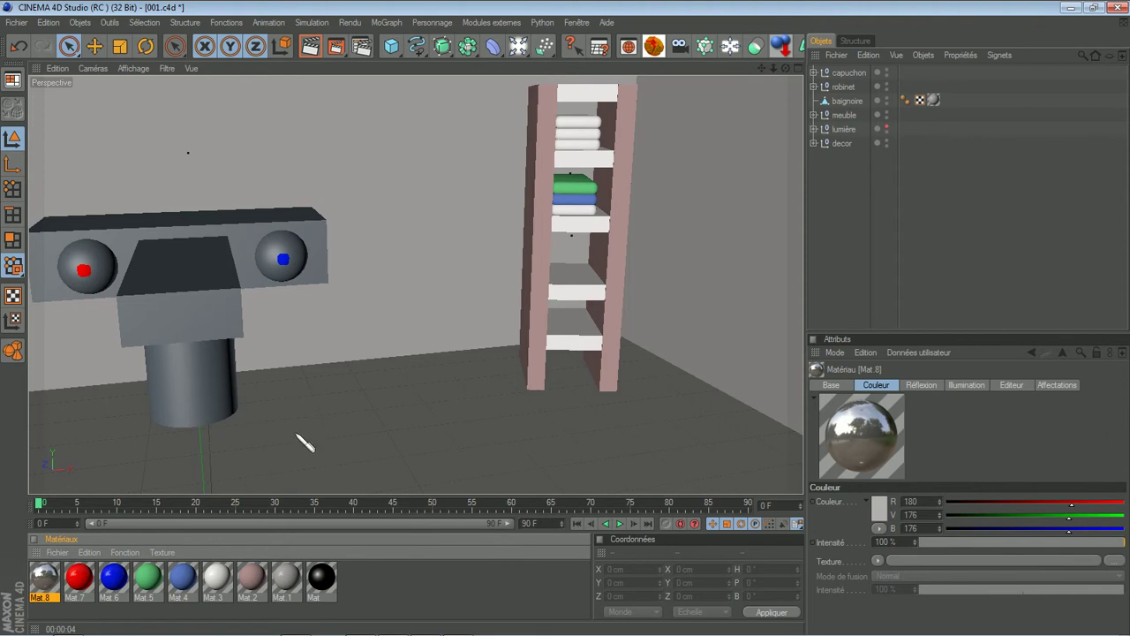
- Apply the reflective grey material to the "robinet" group and render the perspective view to check it
left_click_drag(851, 89, 850, 86)
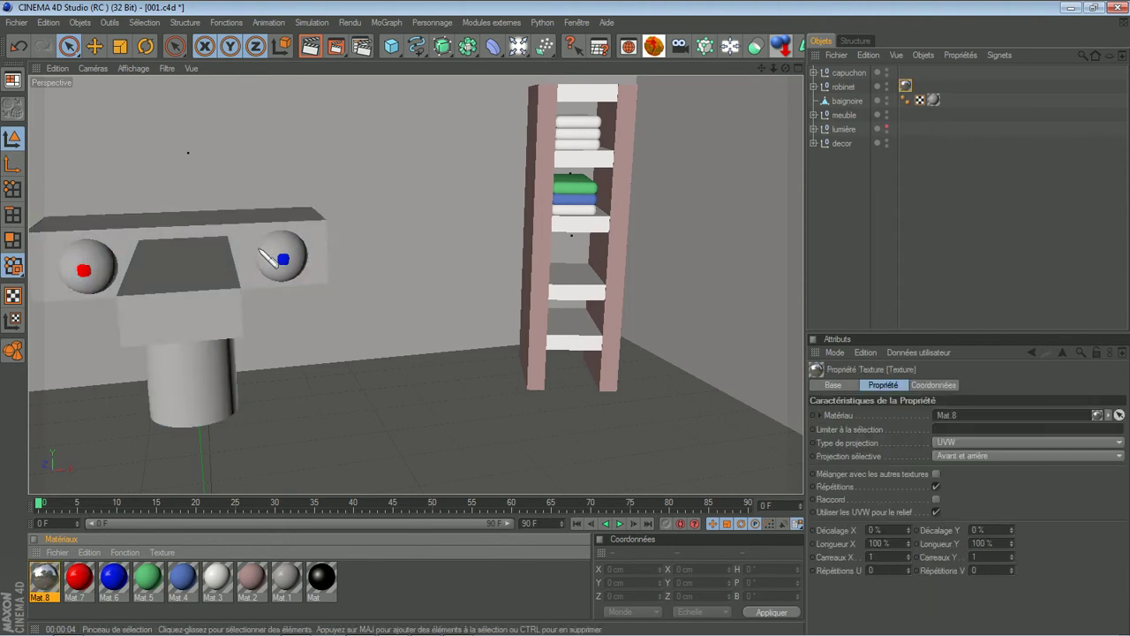
left_click(310, 46)
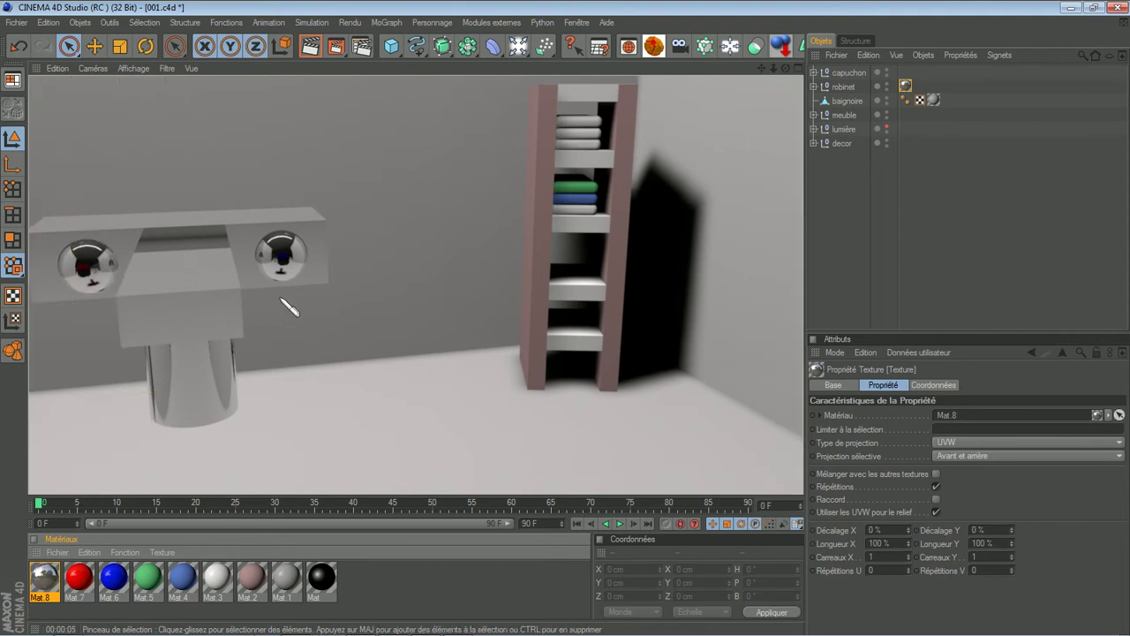
left_click(852, 259)
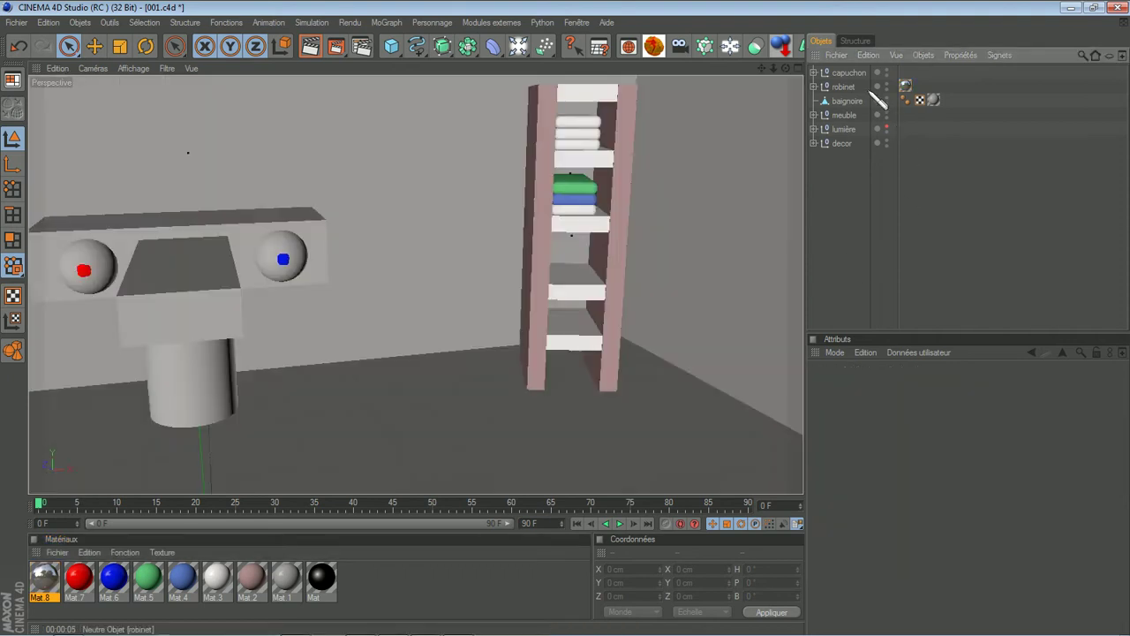
- Try to merge the "capuchon" and "robinet" groups into one object with Connect + Delete, and undo it
left_click_drag(919, 70, 848, 89)
right_click(852, 88)
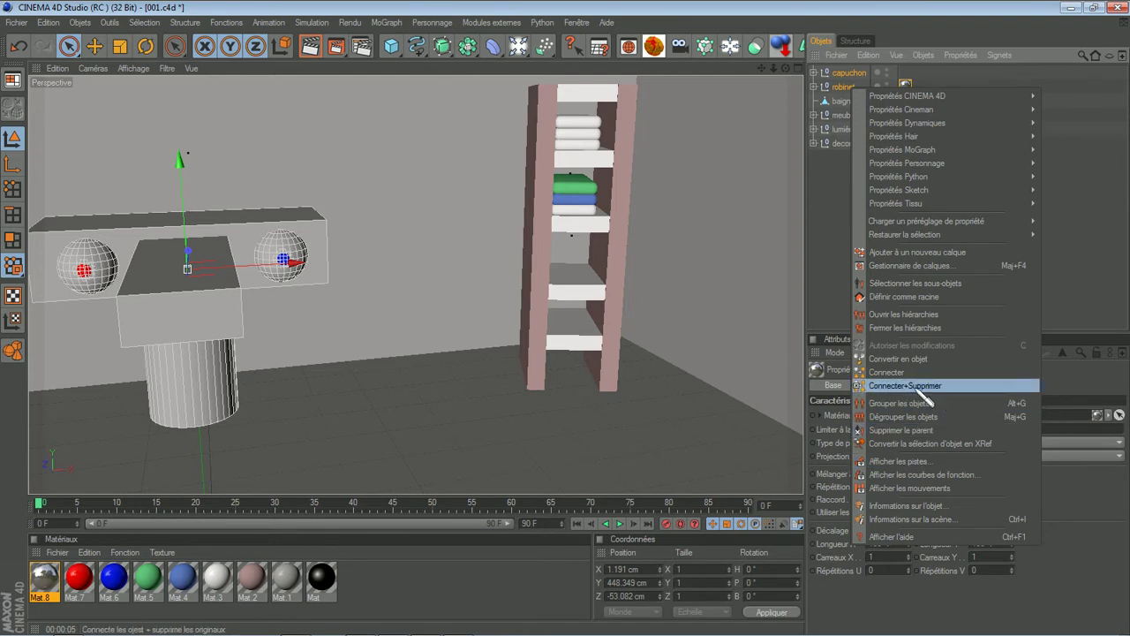
left_click(921, 390)
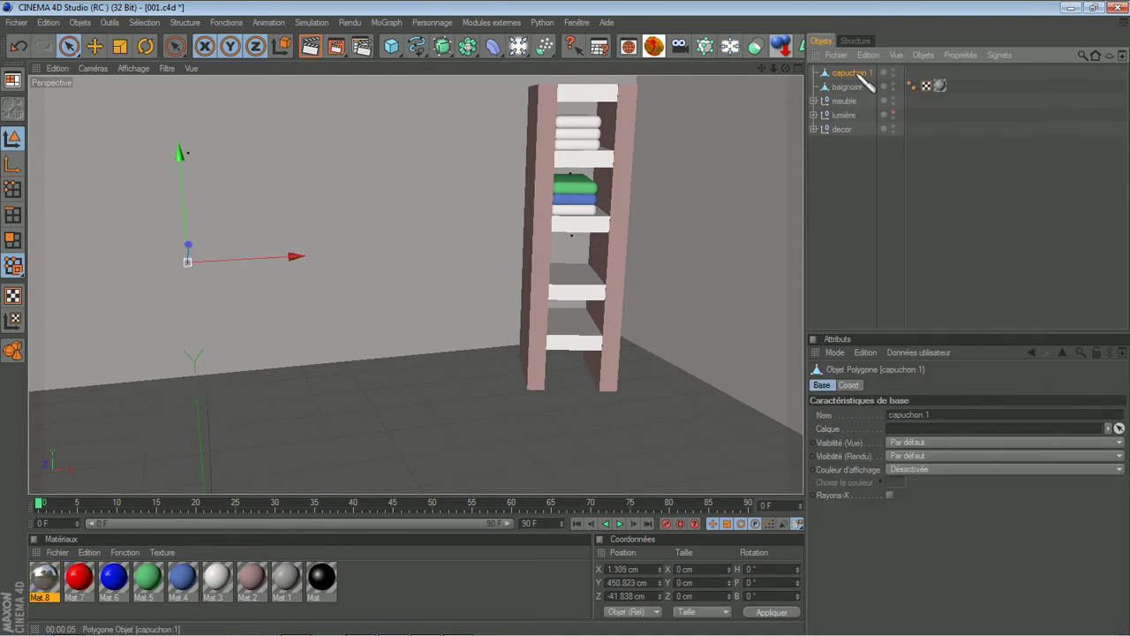
left_click(19, 47)
- Group "capuchon" and "robinet" together and name the new parent group "robinet"
right_click(859, 74)
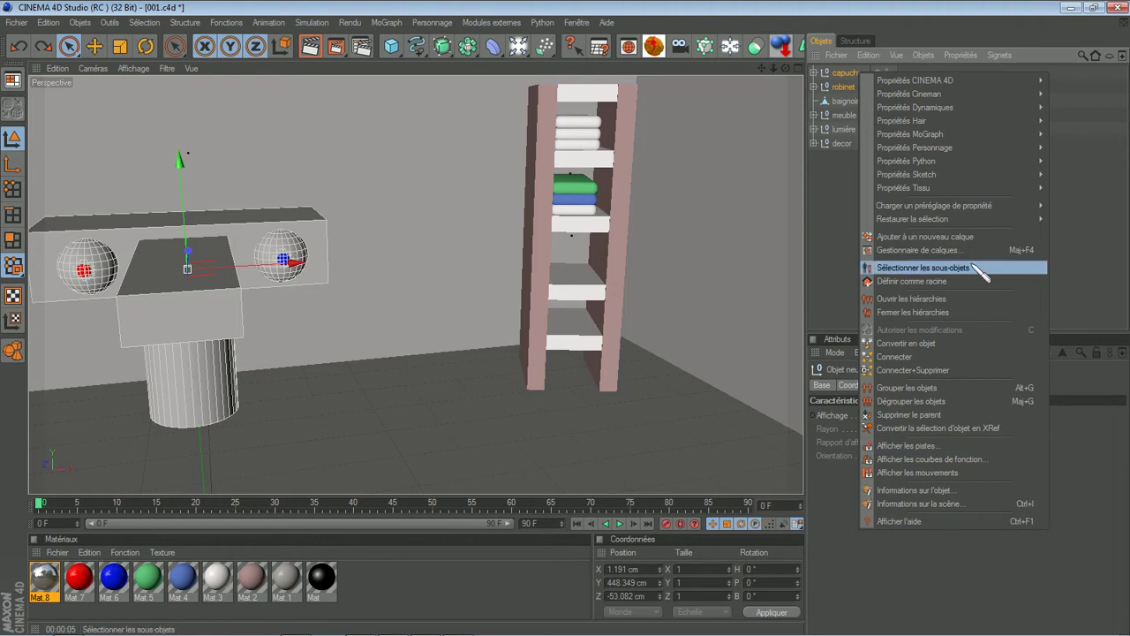
left_click(976, 390)
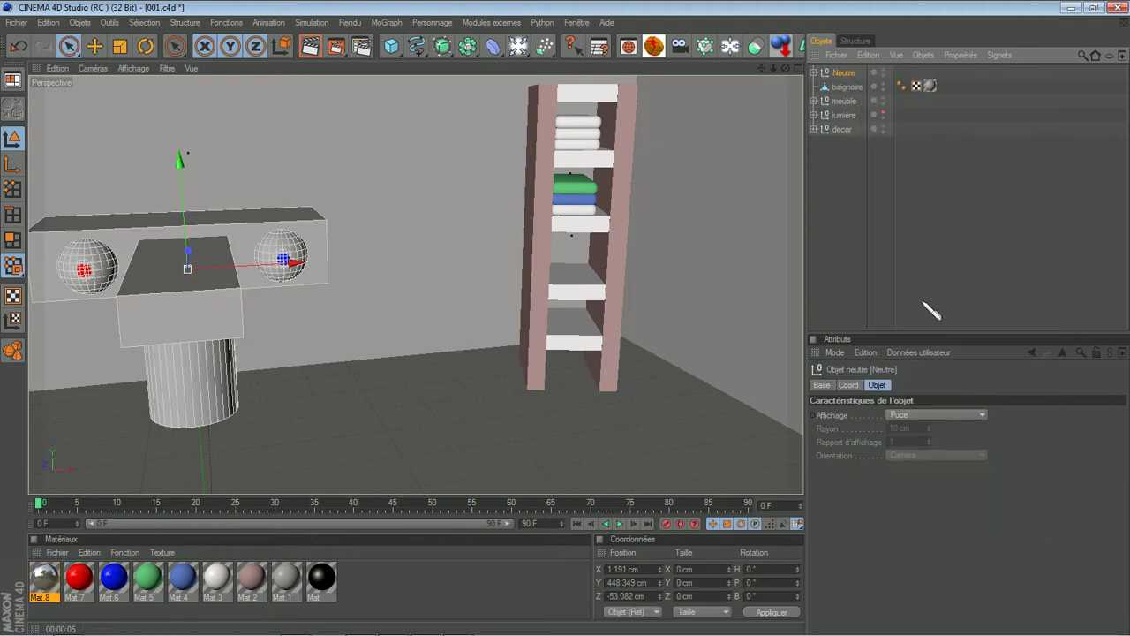
double_click(851, 74)
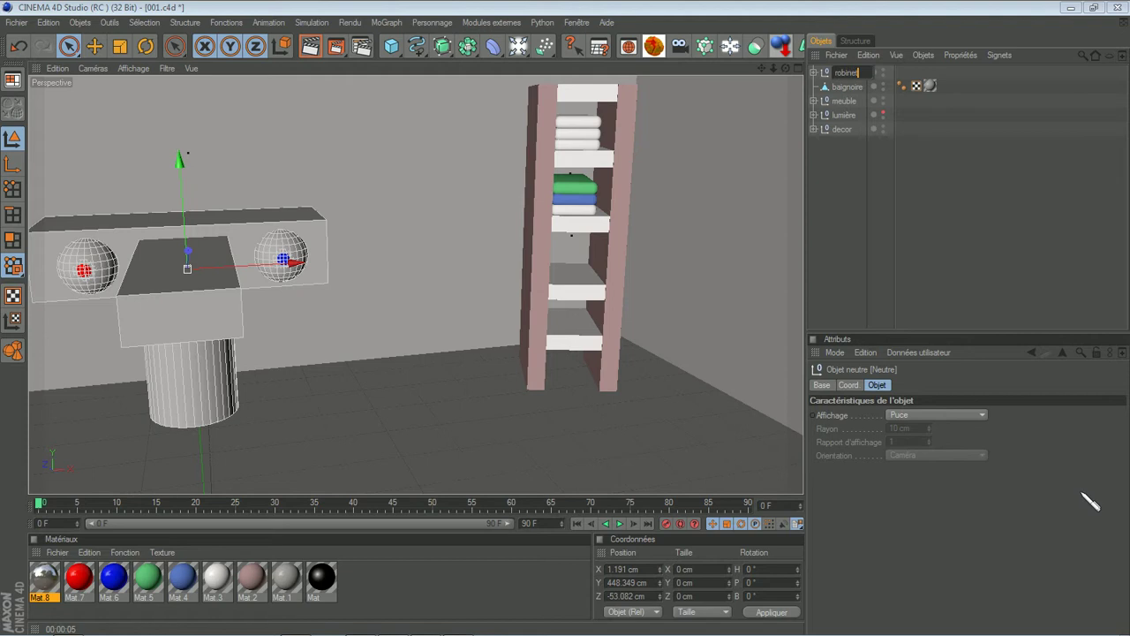
key("Return")
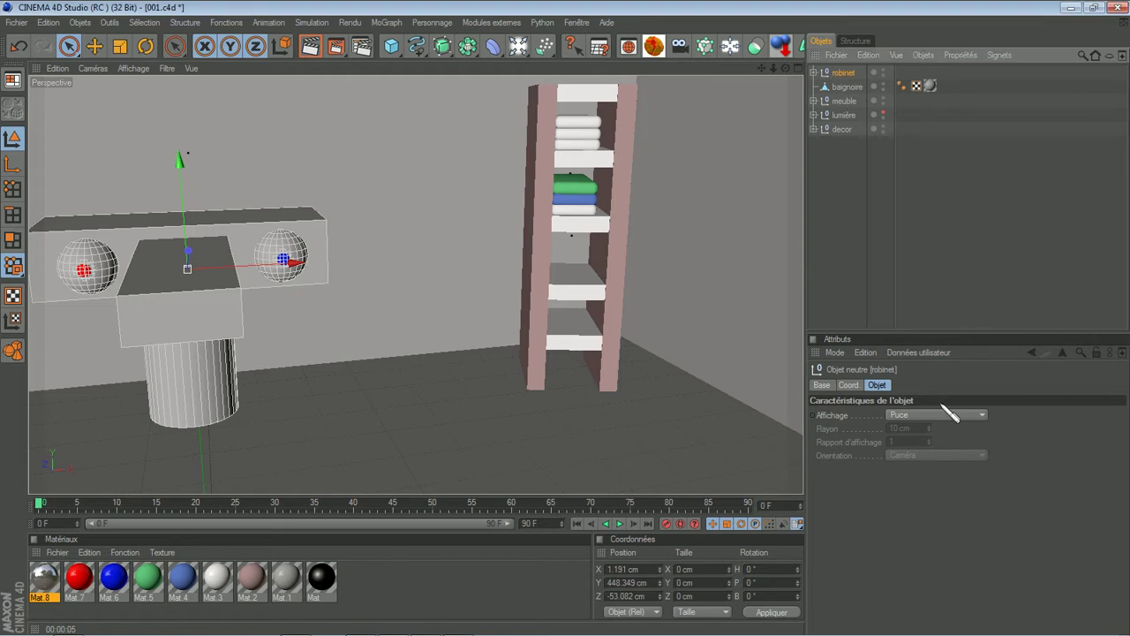
left_click(863, 272)
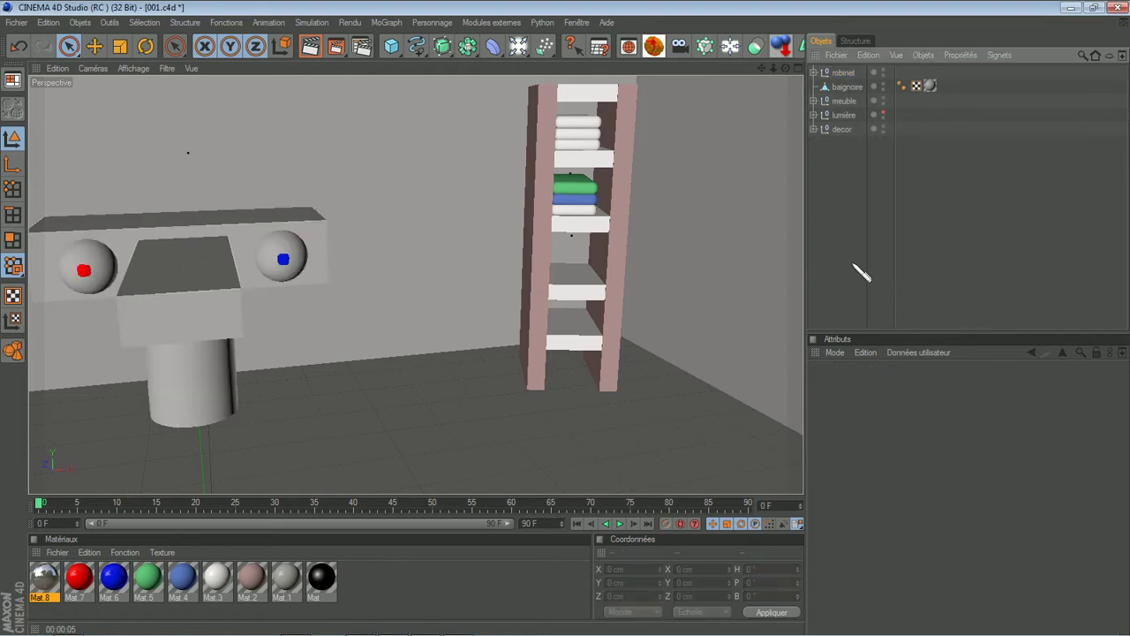
- Move the "robinet" group above the bathtub's far end, to about X -872 cm, Y 200 cm, Z 911 cm
left_click(845, 74)
left_click_drag(786, 68, 566, 318)
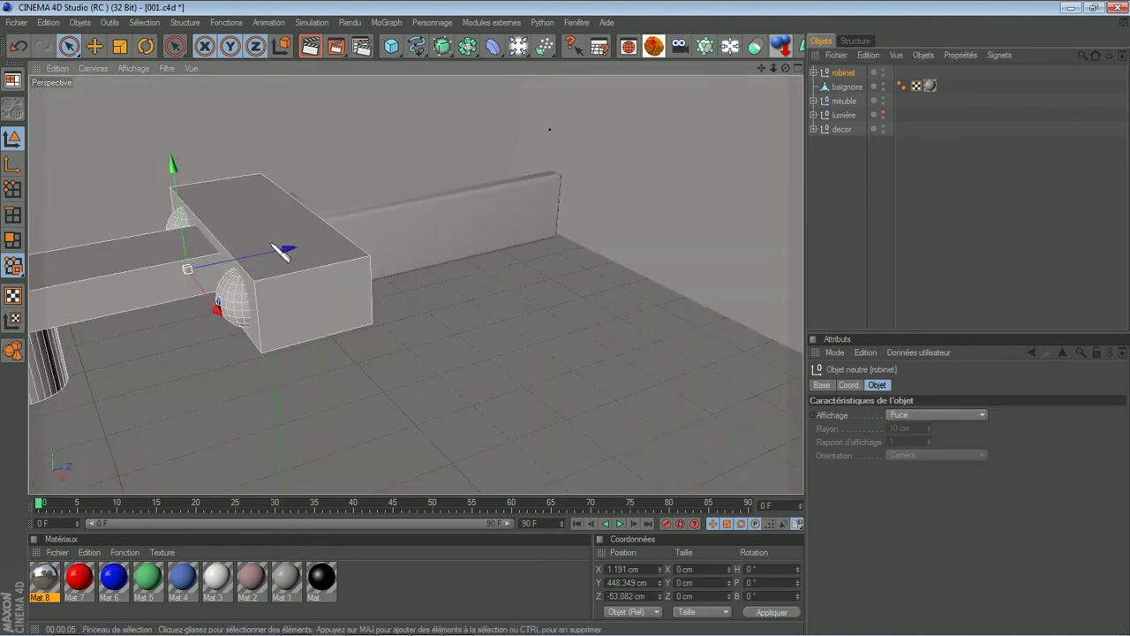
left_click_drag(284, 250, 575, 328)
left_click_drag(786, 68, 614, 298)
left_click_drag(519, 313, 574, 328)
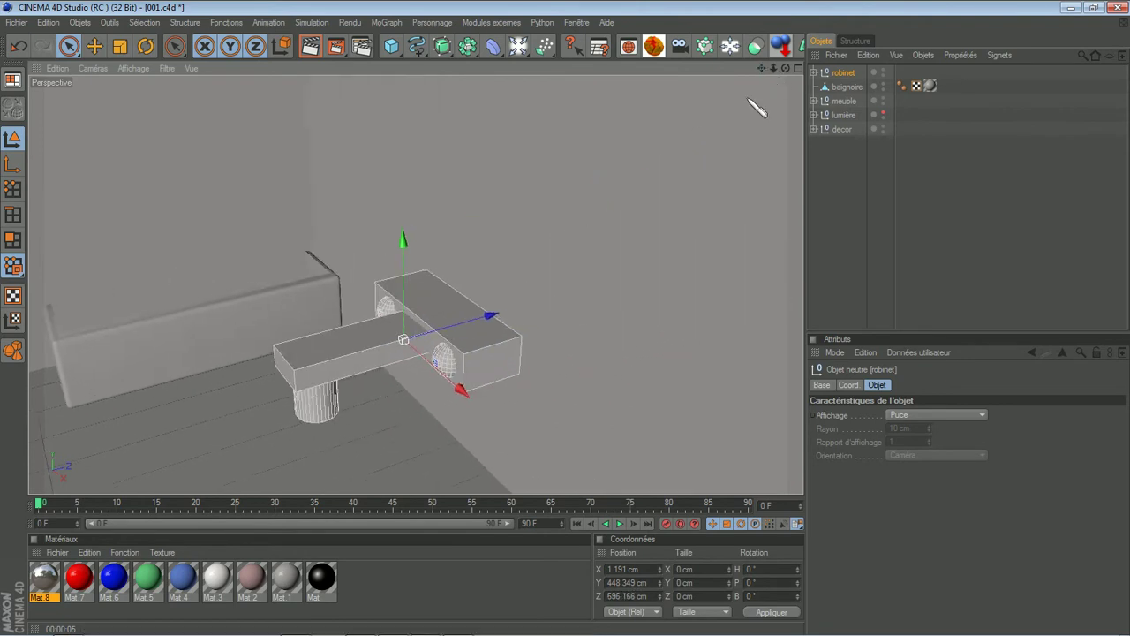
left_click_drag(491, 316, 573, 326)
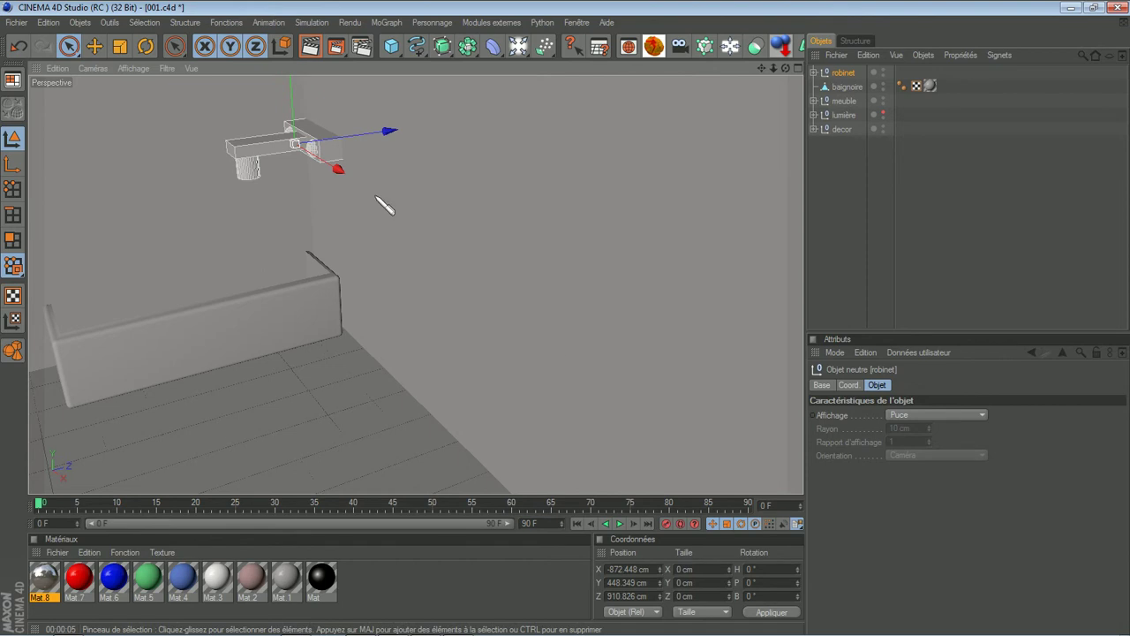
left_click_drag(294, 81, 575, 323)
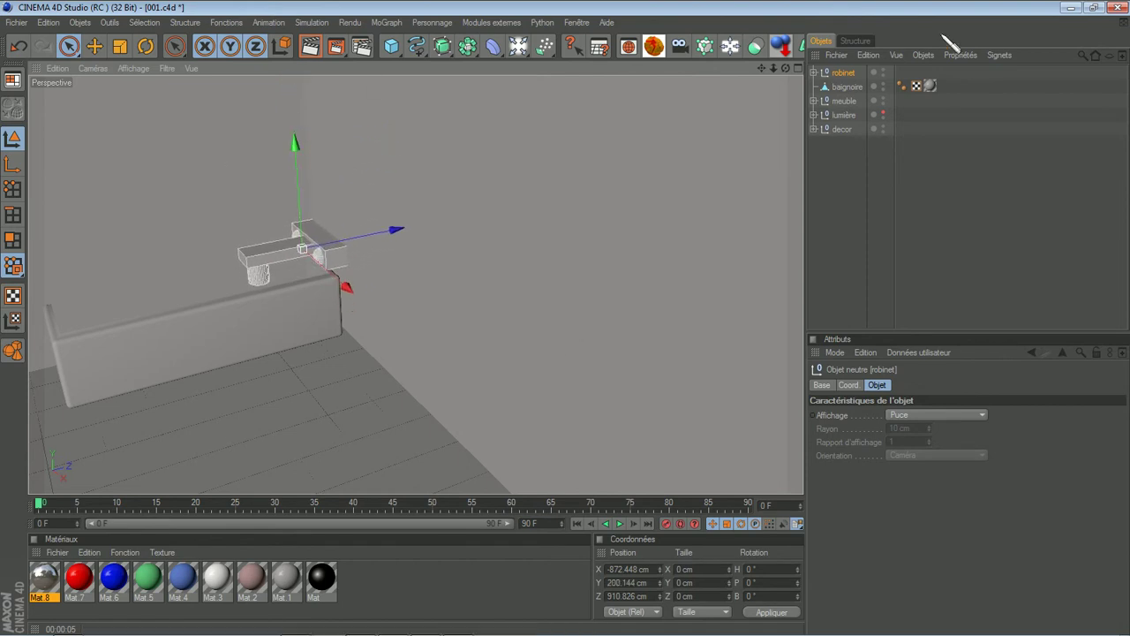
- Scale the "robinet" group down and set it against the back wall at about Y 187 cm, Z 933 cm
left_click_drag(785, 69, 575, 329)
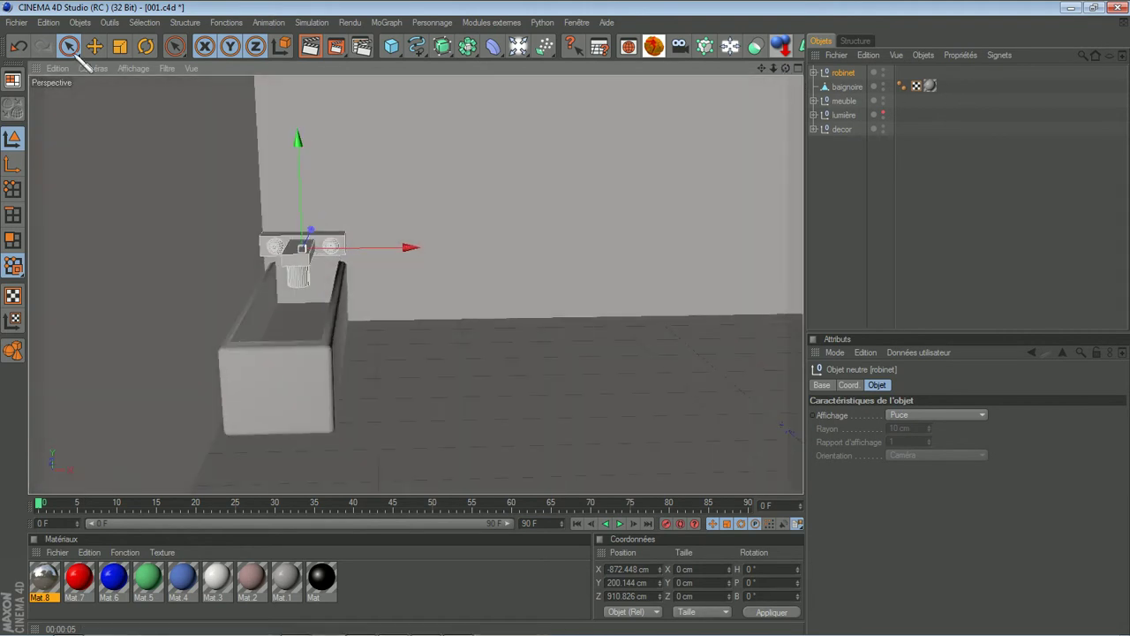
left_click(120, 47)
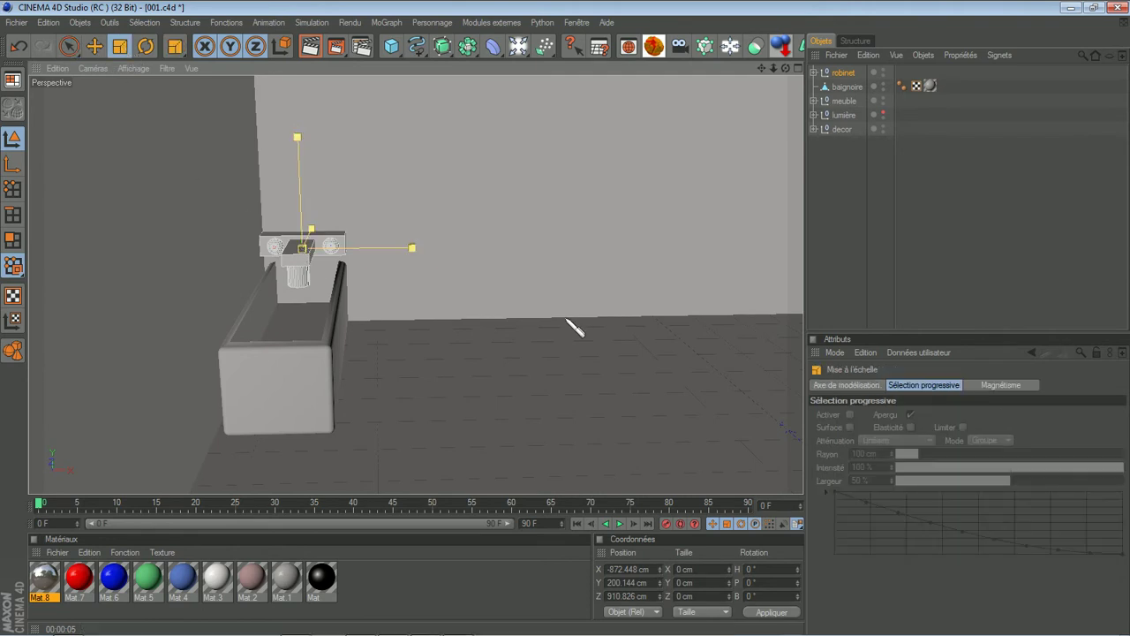
left_click_drag(575, 329, 574, 328)
left_click(70, 47)
left_click_drag(309, 170, 575, 328)
left_click_drag(785, 68, 575, 326)
left_click_drag(299, 216, 299, 208)
left_click_drag(350, 249, 574, 328)
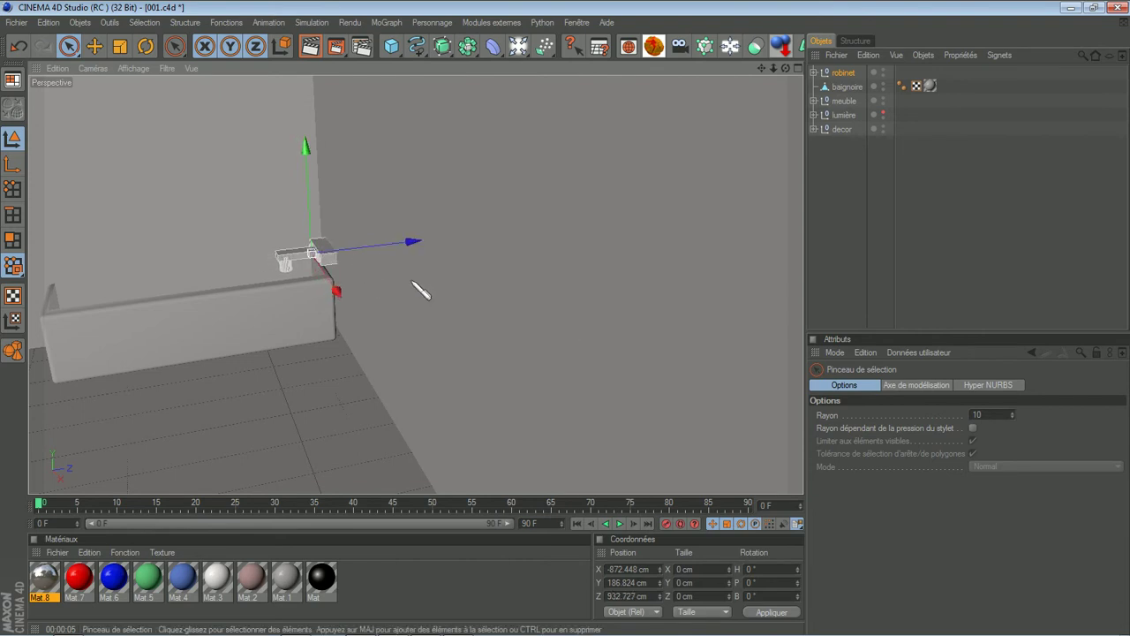
- Render the perspective view to check the faucet's placement over the bathtub, and examine the whole room from further back
left_click_drag(786, 68, 573, 328)
left_click(311, 46)
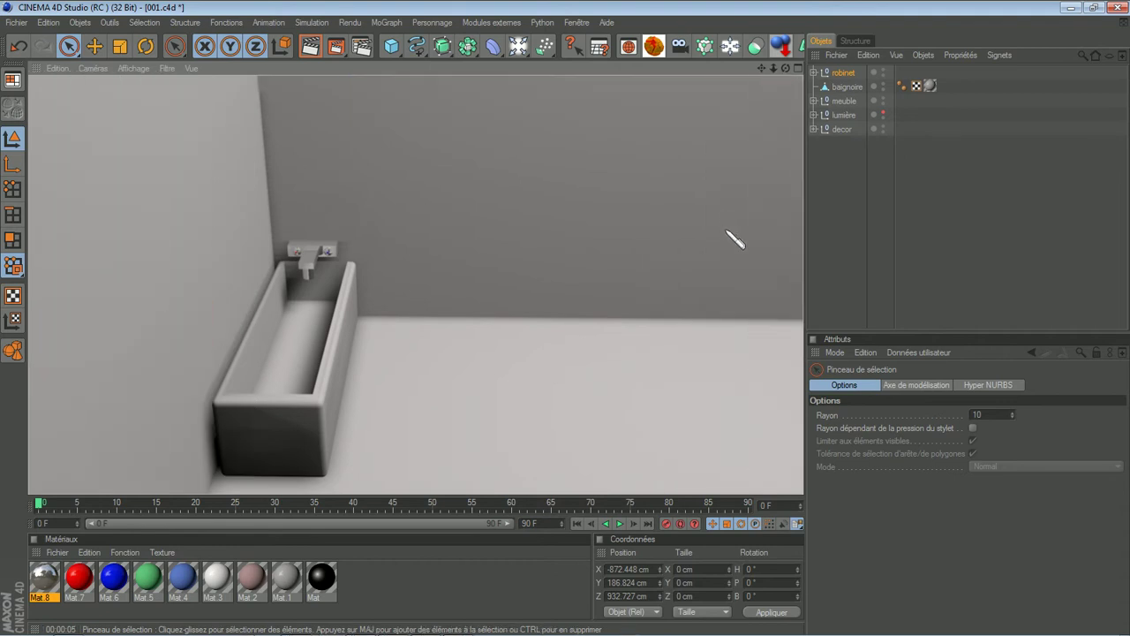
left_click_drag(784, 67, 566, 319)
left_click_drag(784, 68, 575, 326)
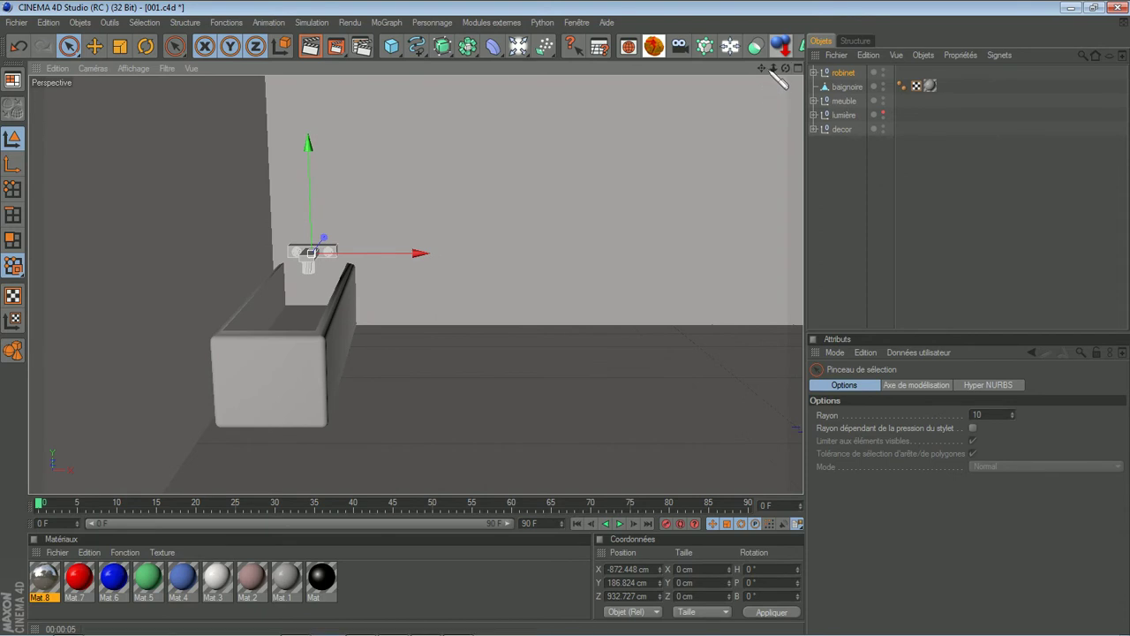
scroll(724, 165, "down", 5)
scroll(722, 165, "up", 6)
scroll(731, 174, "up", 2)
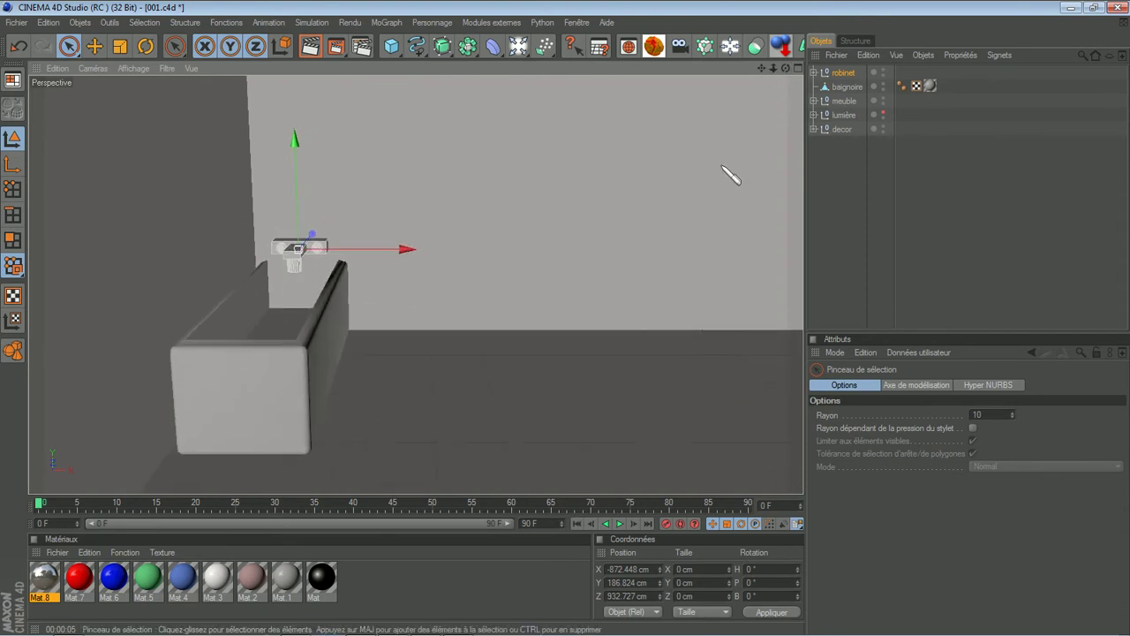
left_click_drag(761, 68, 575, 325)
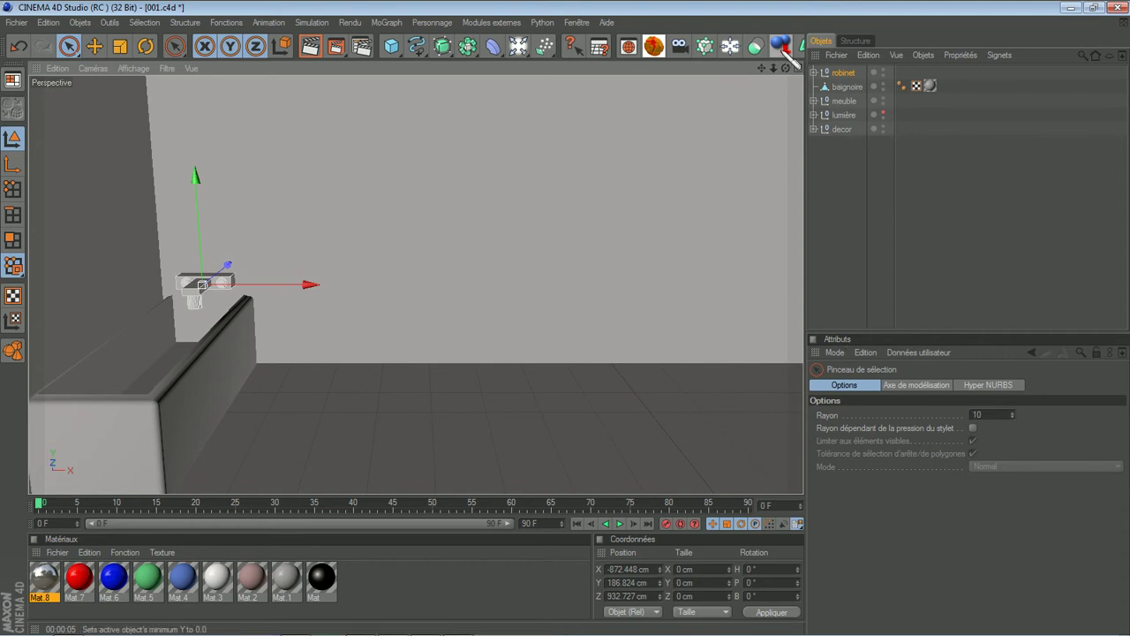
left_click_drag(786, 68, 575, 327)
scroll(676, 214, "down", 10)
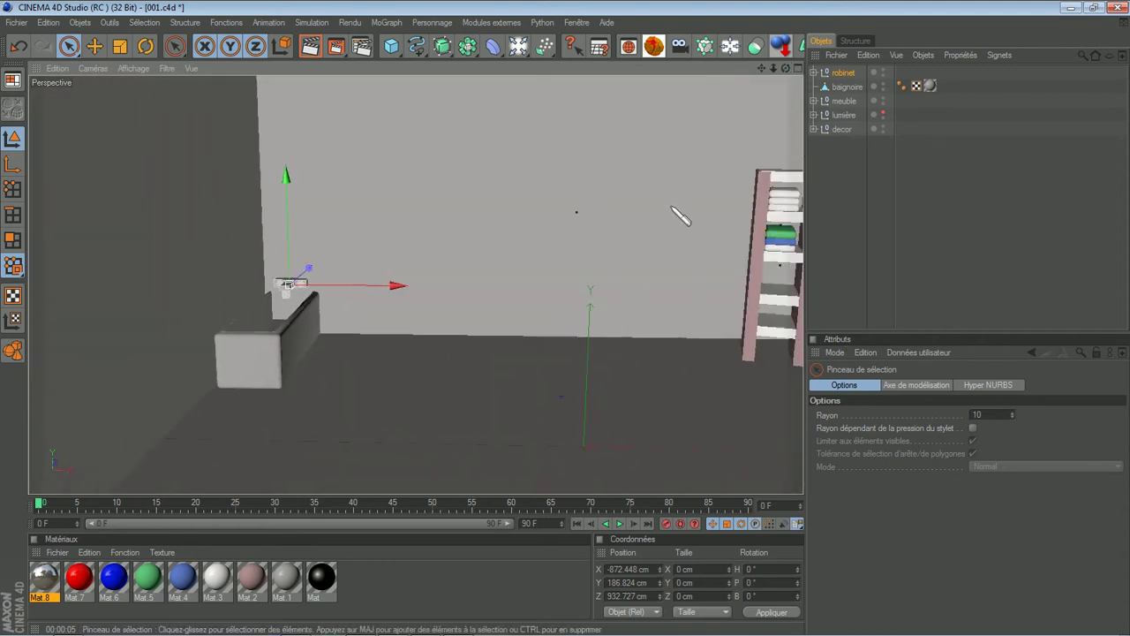
left_click_drag(787, 69, 565, 319)
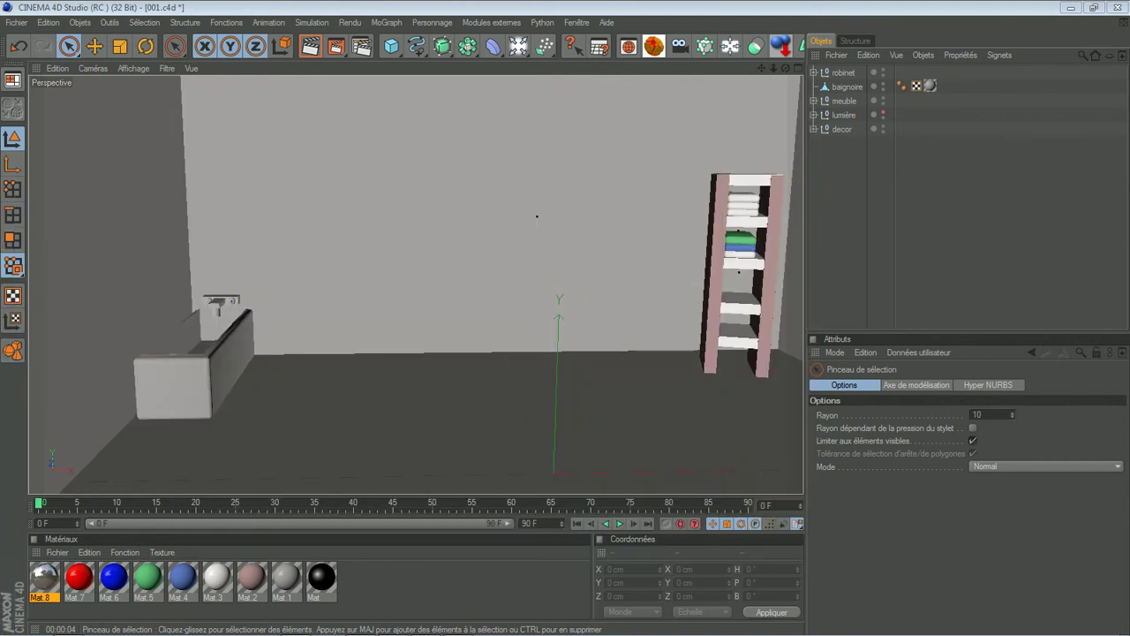
- Add a sphere primitive, raise it to about 337 cm in Y and set its type to Hémisphère
left_click(400, 55)
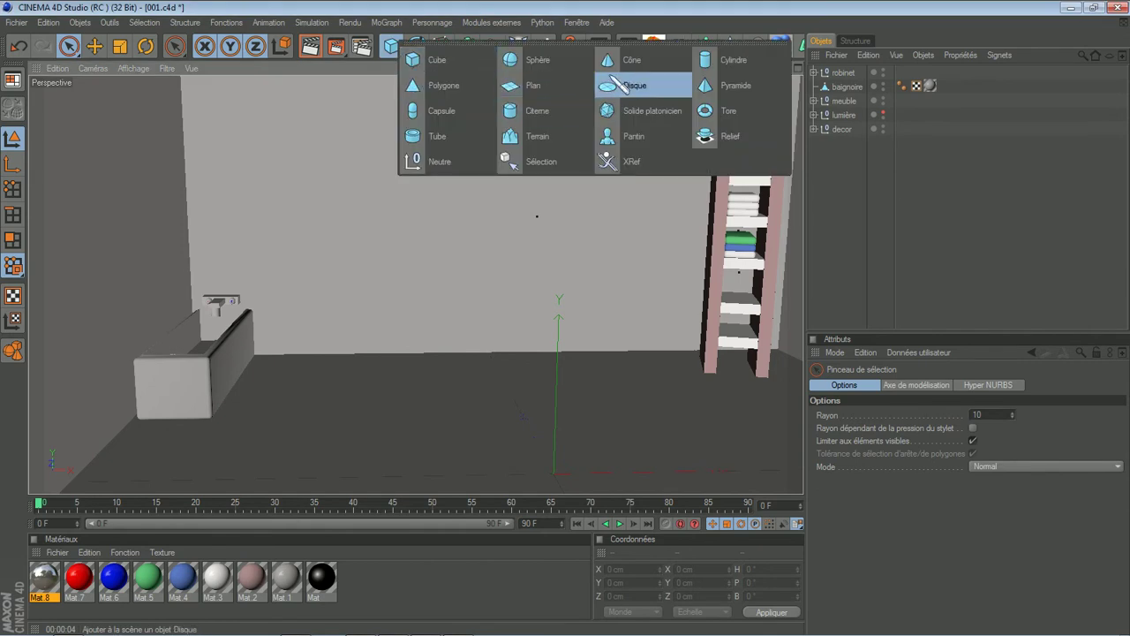
left_click(540, 71)
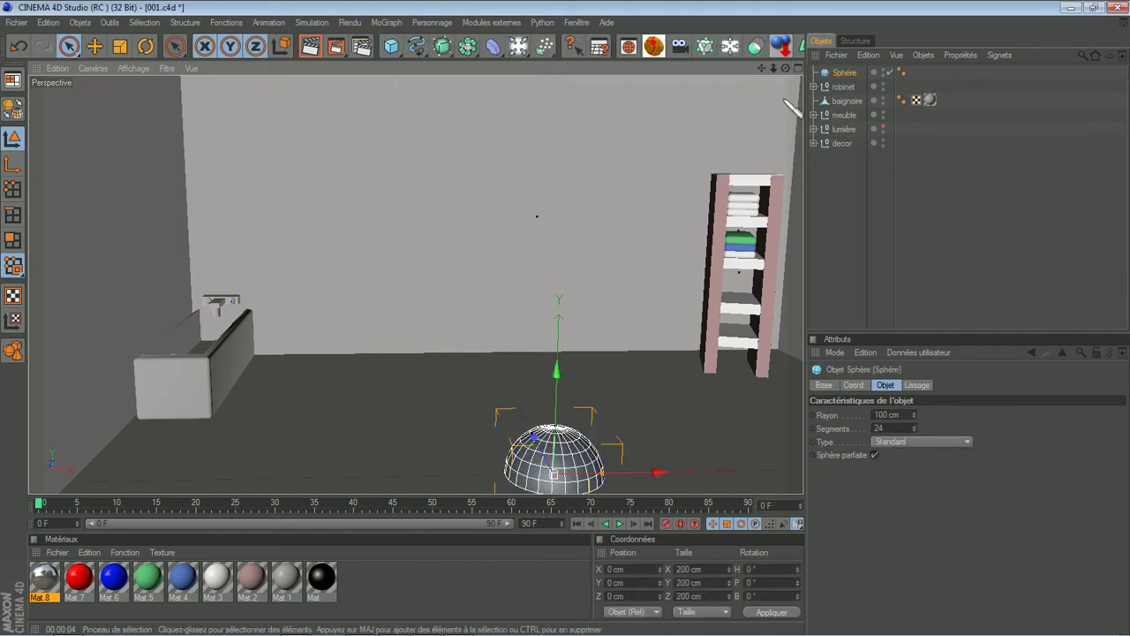
left_click_drag(556, 371, 570, 199)
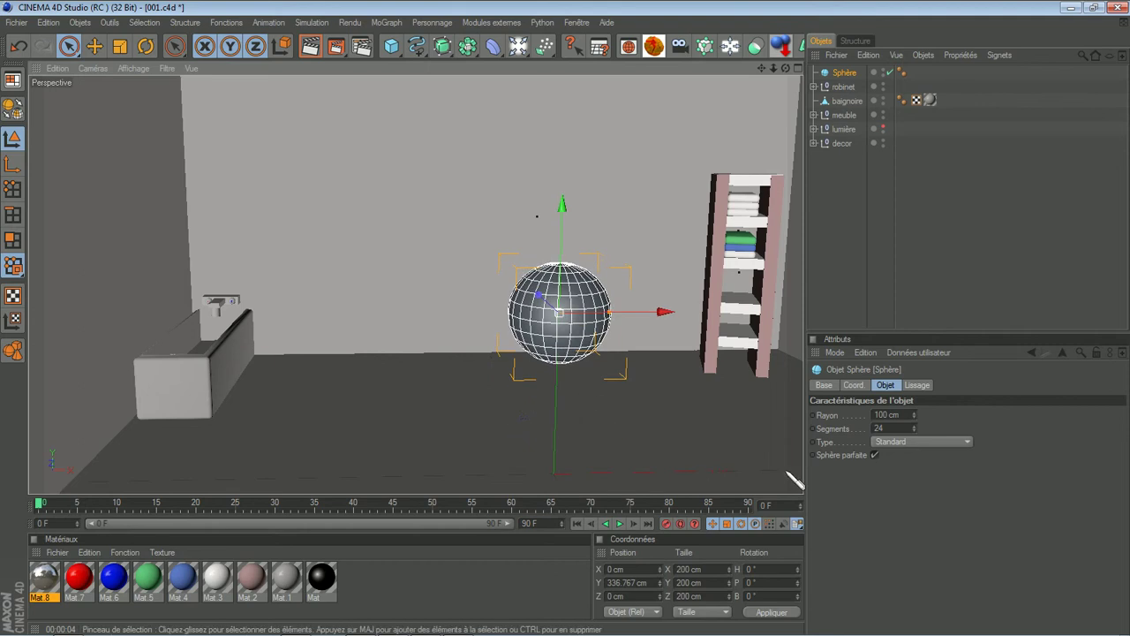
left_click(976, 451)
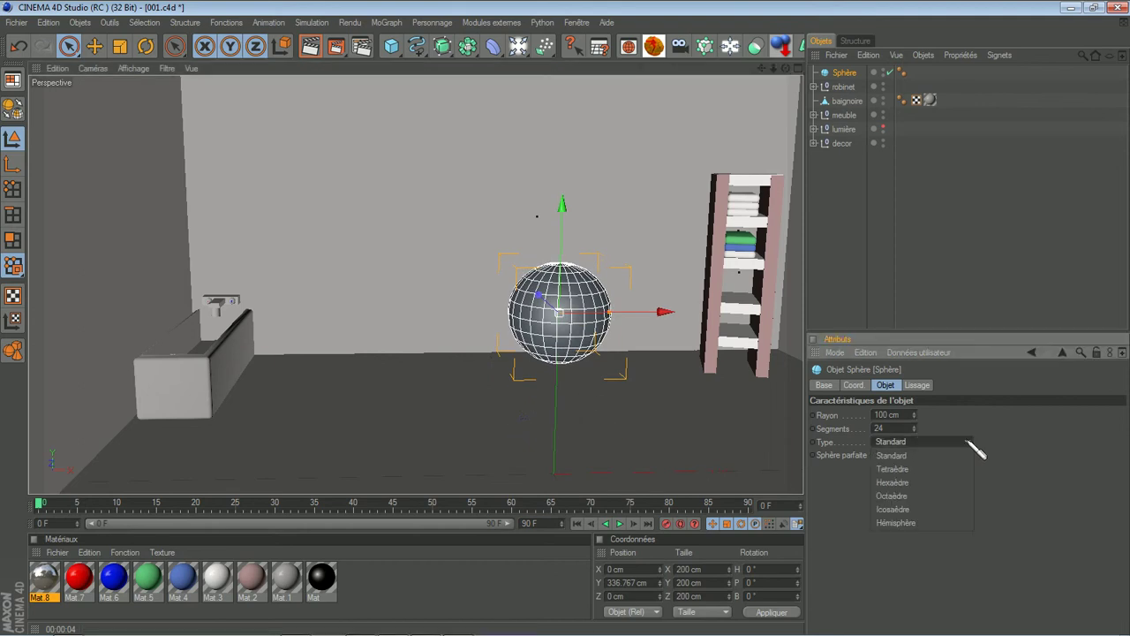
left_click(916, 523)
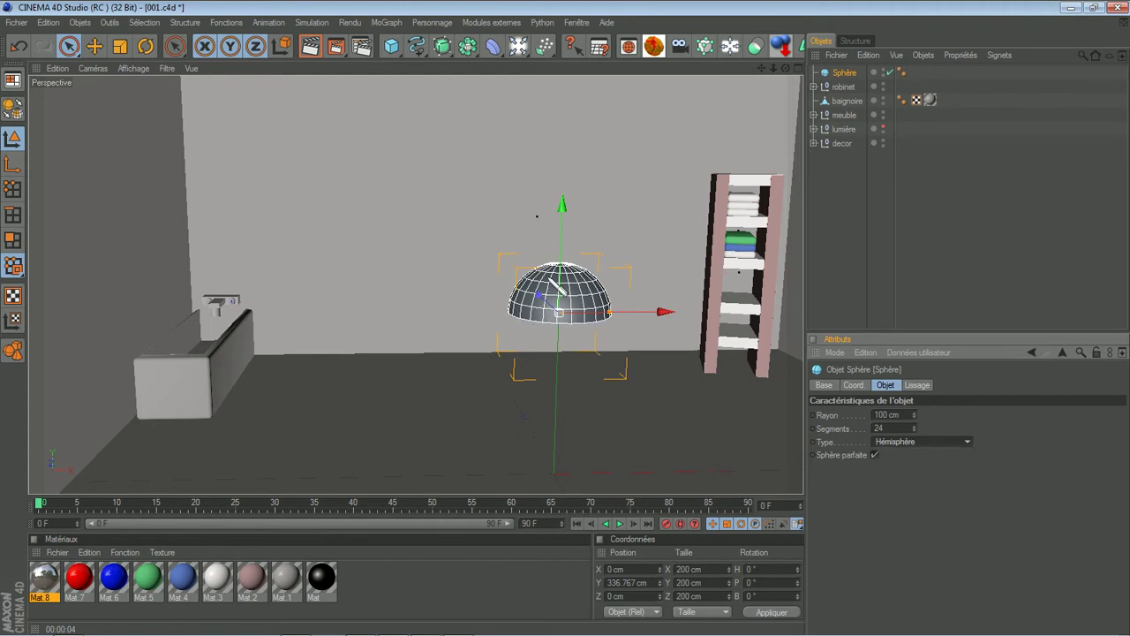
- Rotate the hemisphere 180° in pitch so that its open side faces up like a basin
left_click(146, 46)
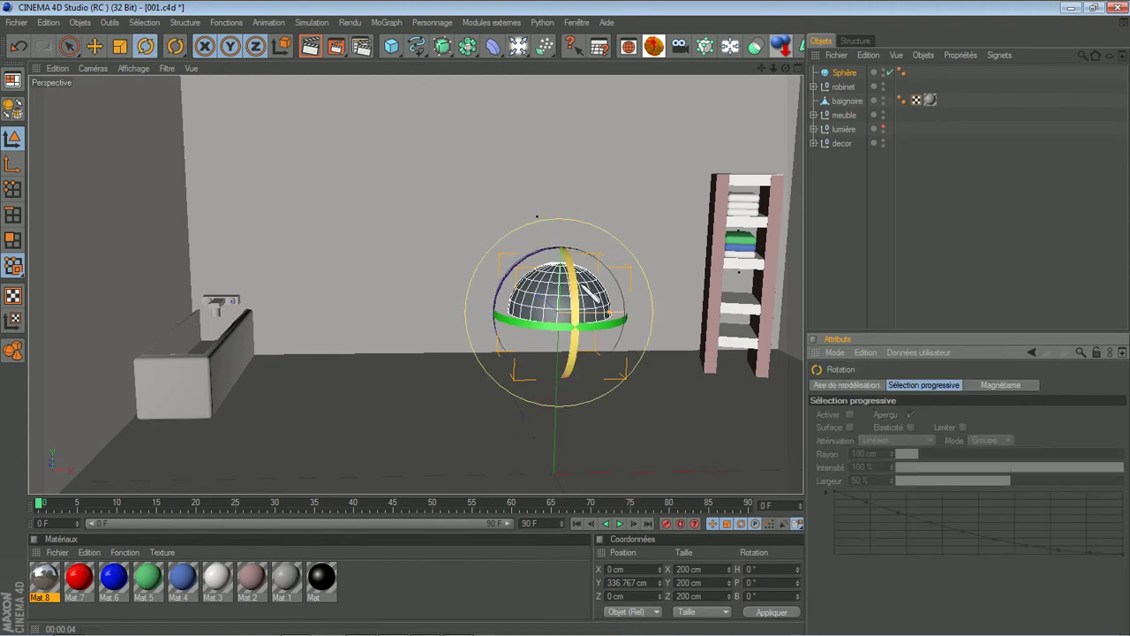
left_click_drag(588, 292, 544, 398)
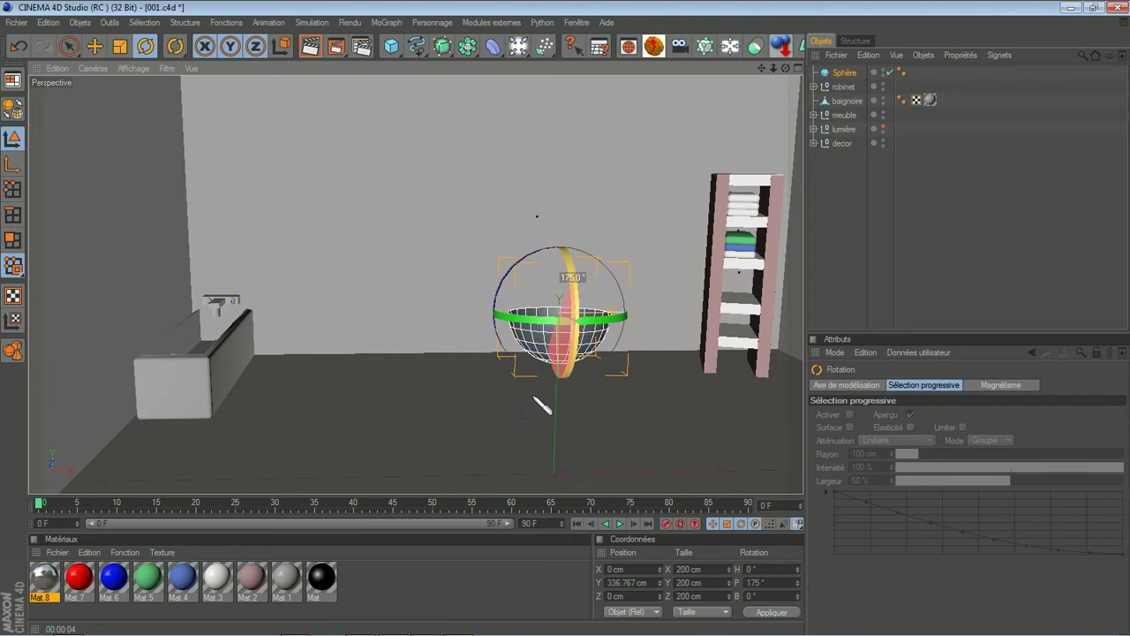
left_click_drag(530, 410, 529, 410)
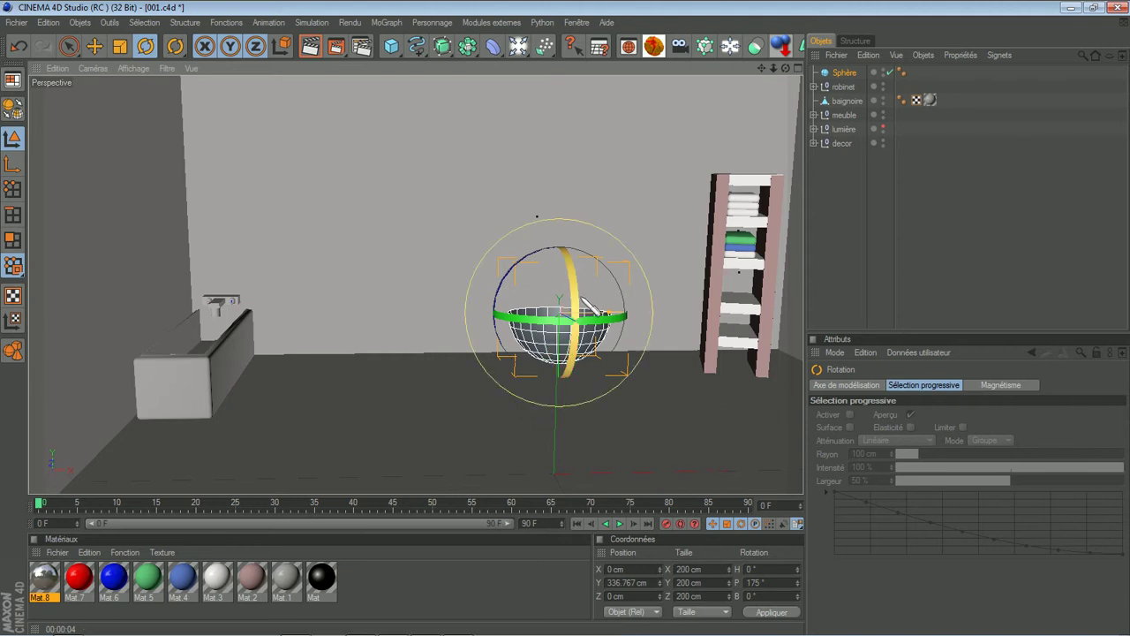
left_click_drag(578, 289, 576, 301)
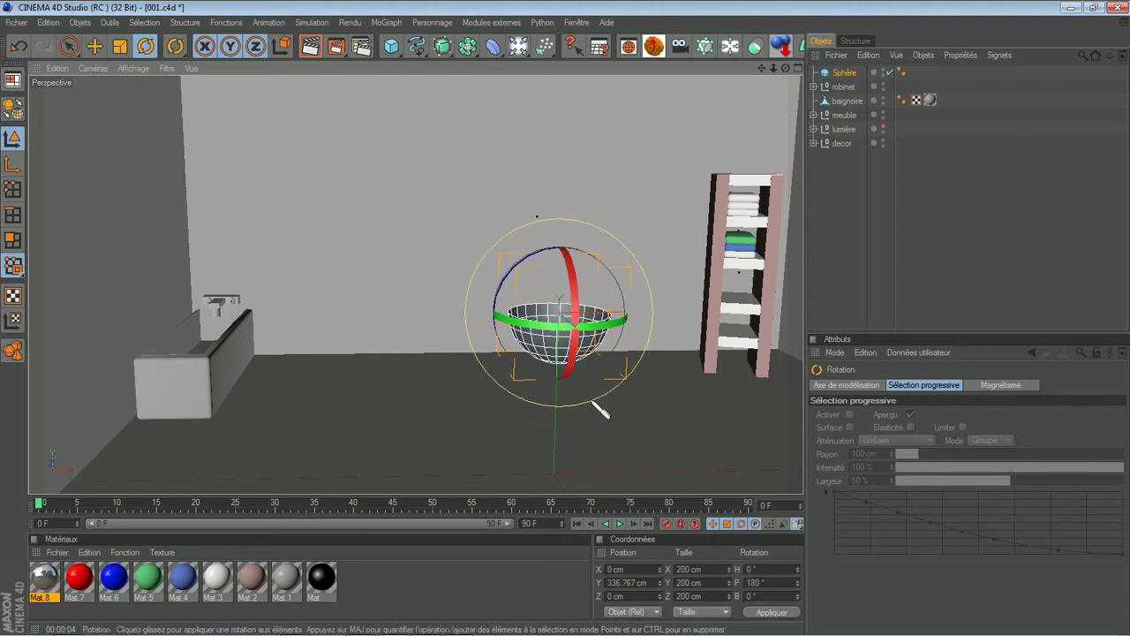
left_click(859, 230)
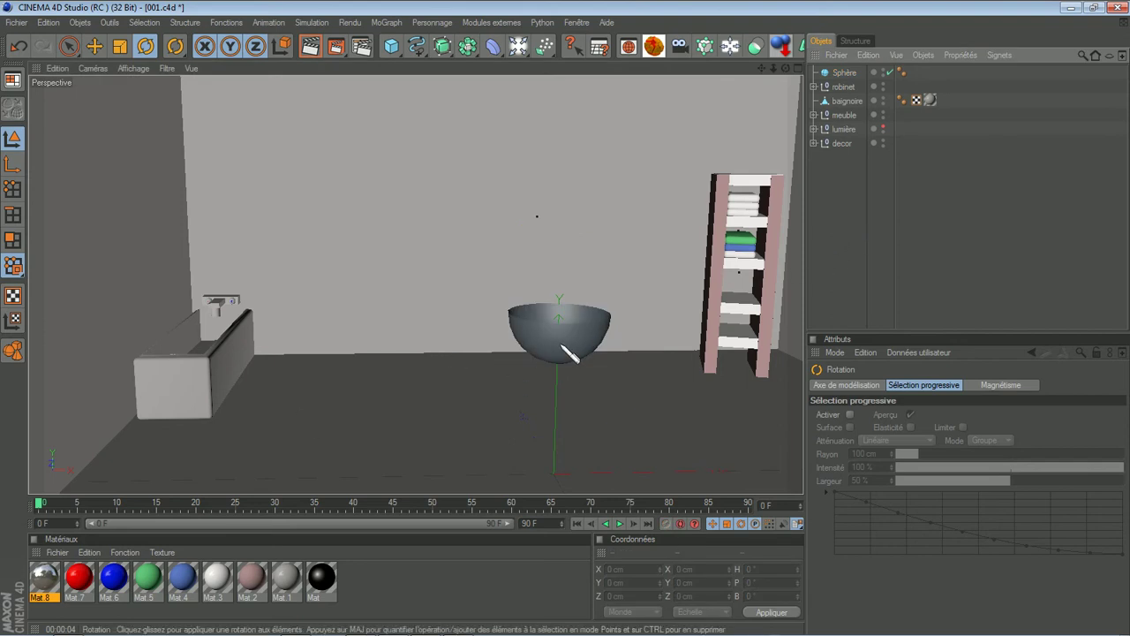
- Convert the hemisphere into an editable polygon object
left_click(844, 73)
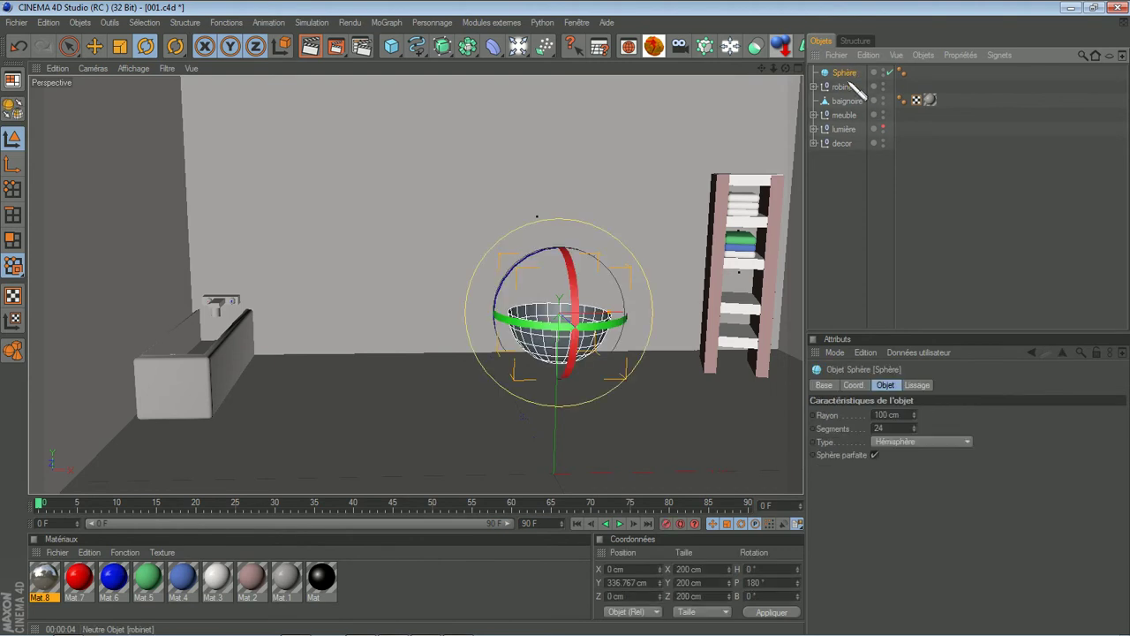
key("c")
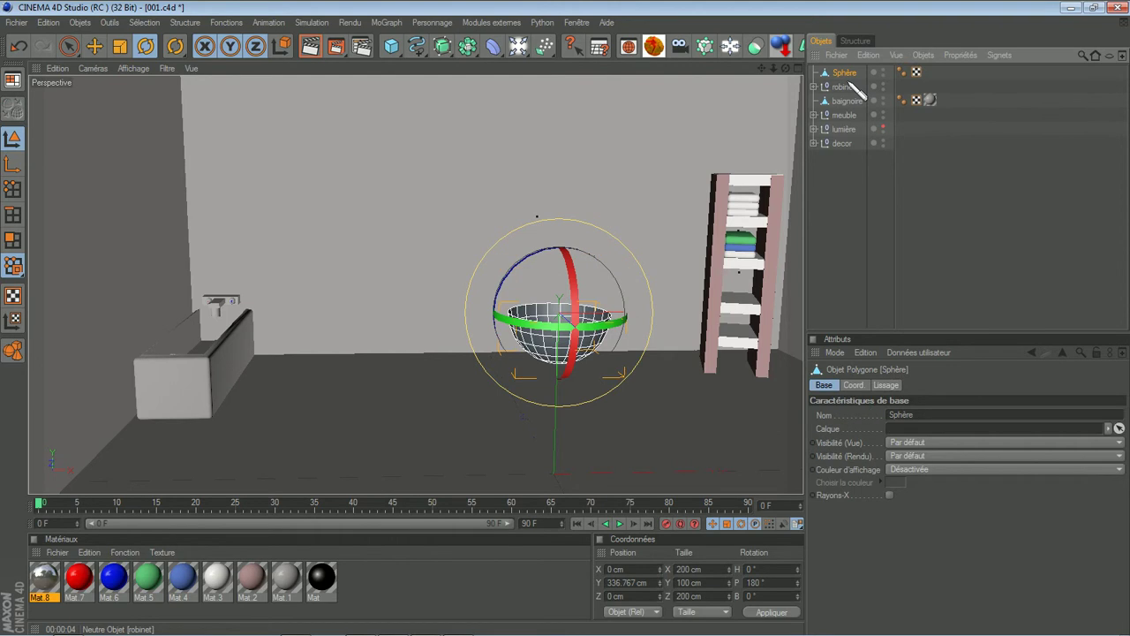
left_click(846, 203)
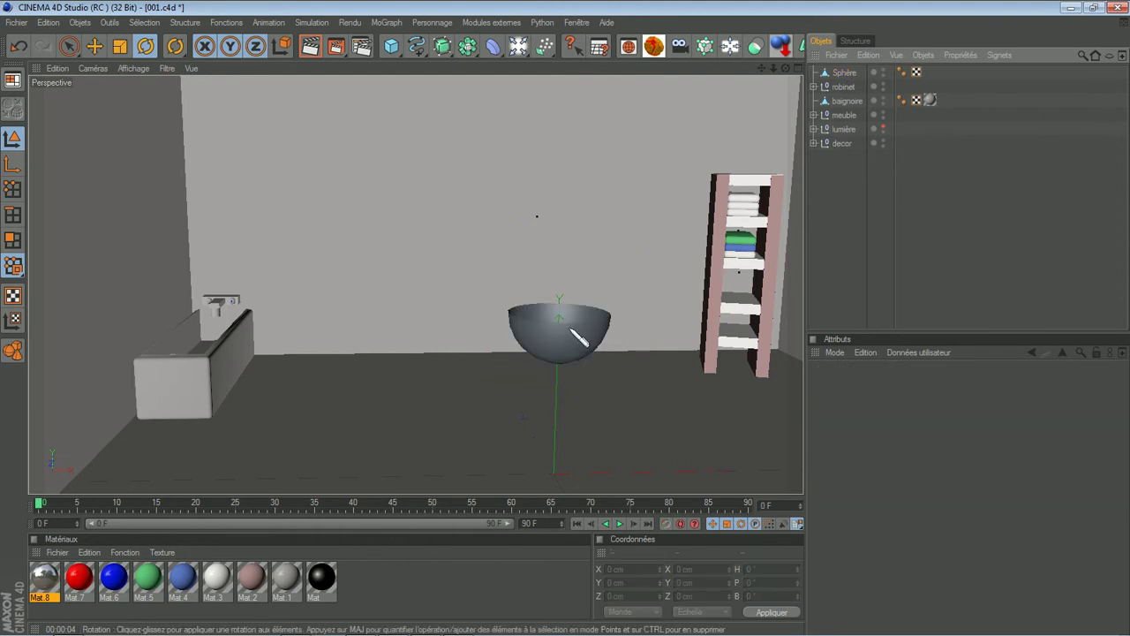
- Scale the basin hemisphere down to about 193 × 83 × 166 cm
left_click(556, 334)
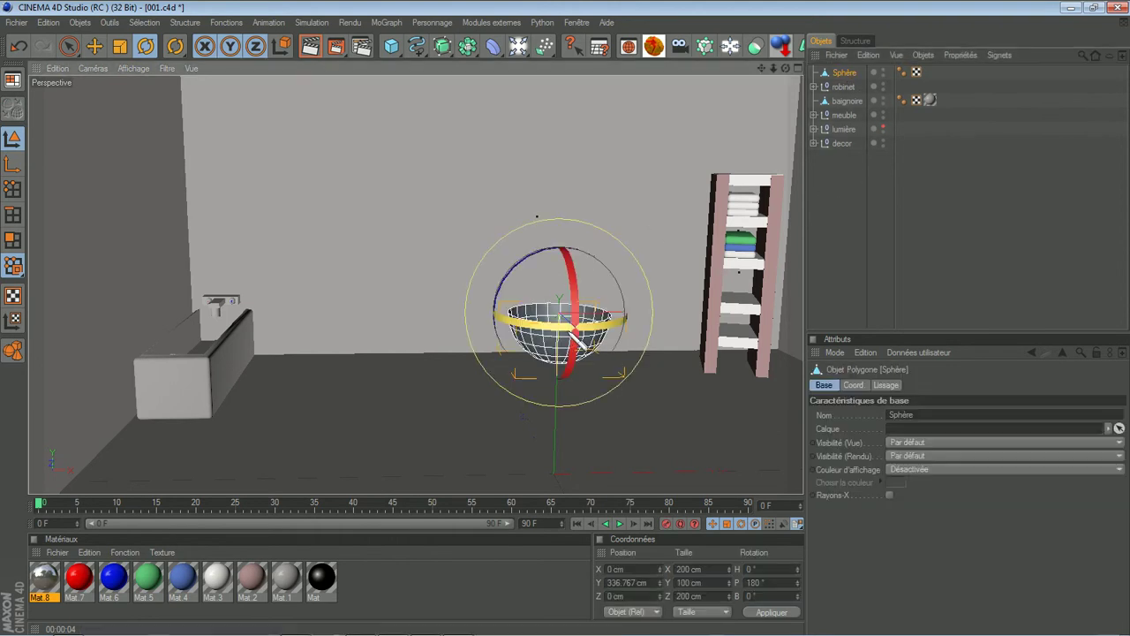
left_click(121, 46)
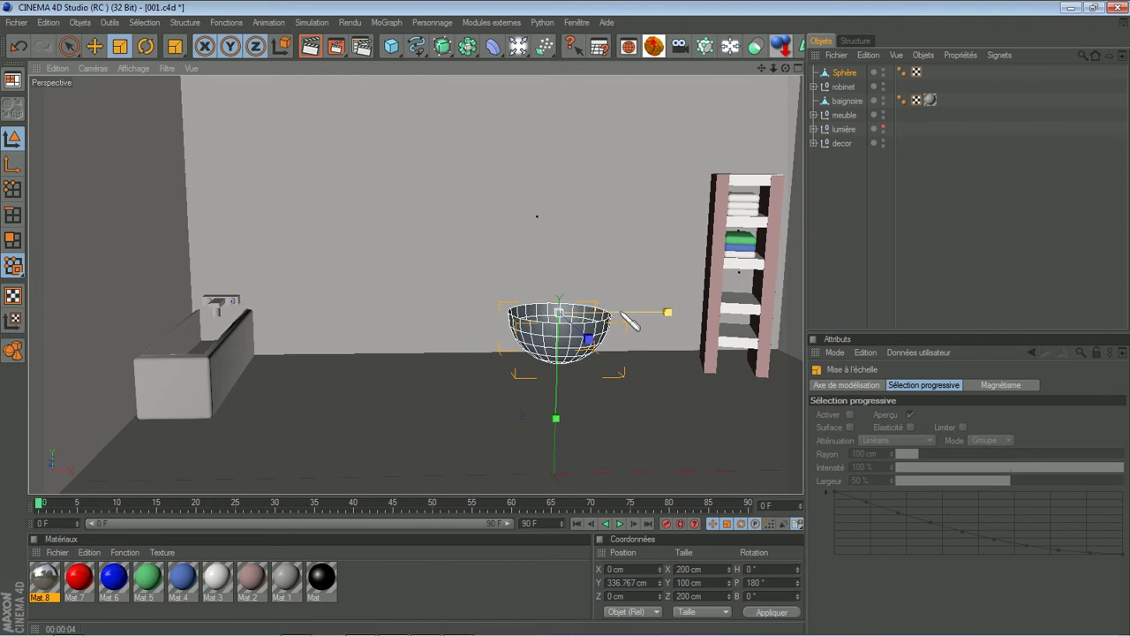
left_click_drag(668, 312, 678, 312)
mouse_move(566, 320)
left_mouse_down()
mouse_move(609, 322)
mouse_move(562, 315)
mouse_move(581, 337)
mouse_move(576, 330)
left_mouse_up()
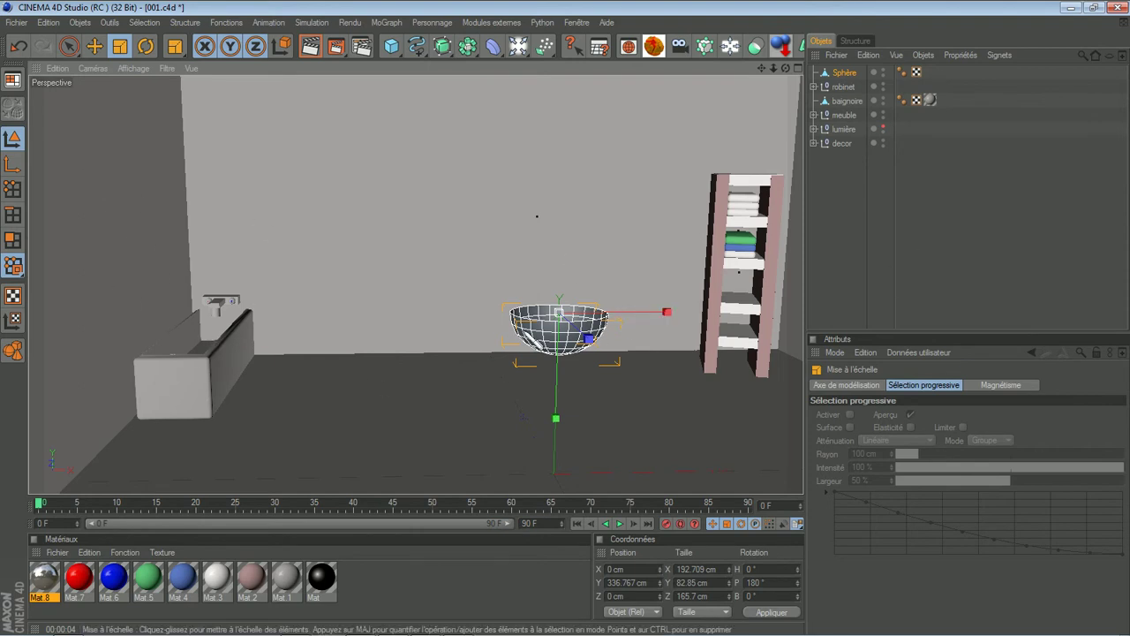
- Bevel all polygons of the basin hemisphere with a 5 cm extrusion and an 8 cm inner offset
left_click(12, 239)
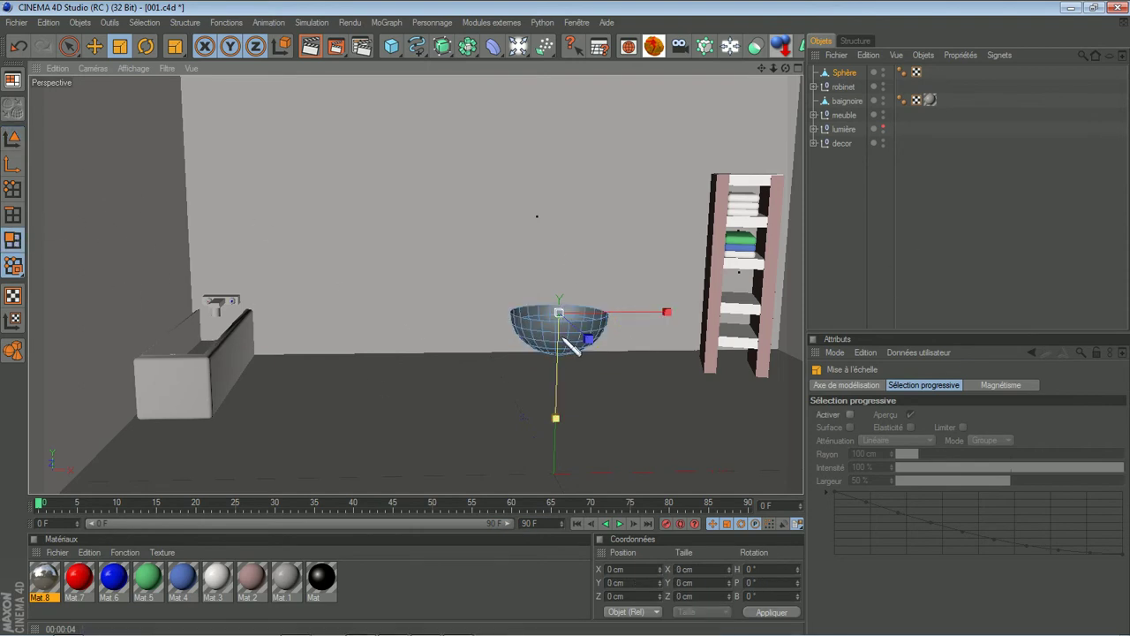
left_click(569, 325)
left_click(547, 328)
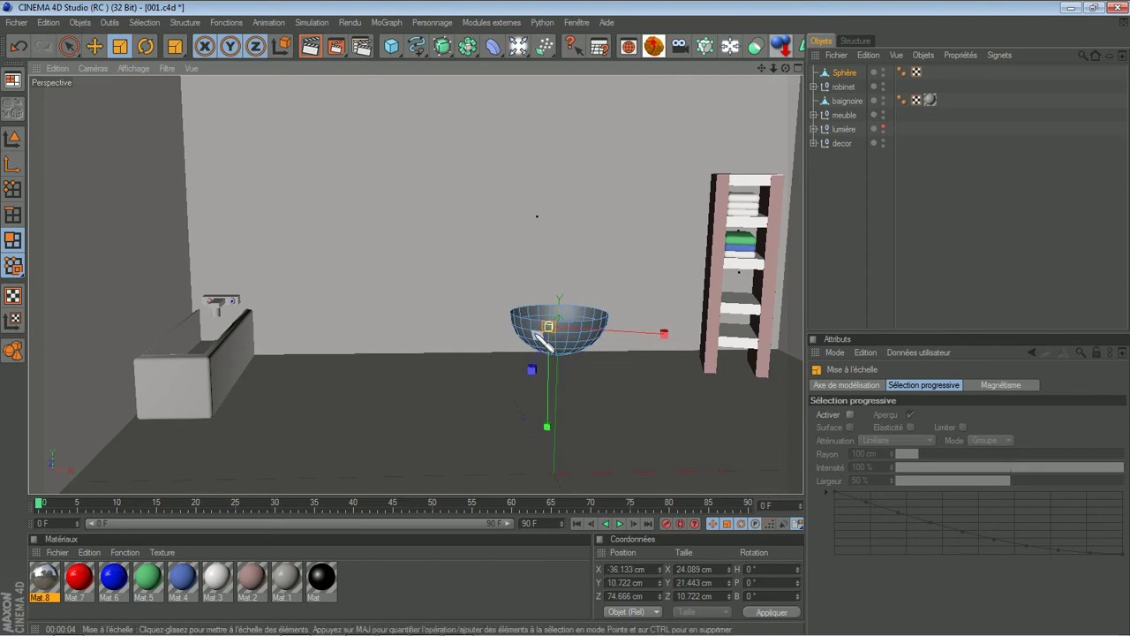
key("ctrl+a")
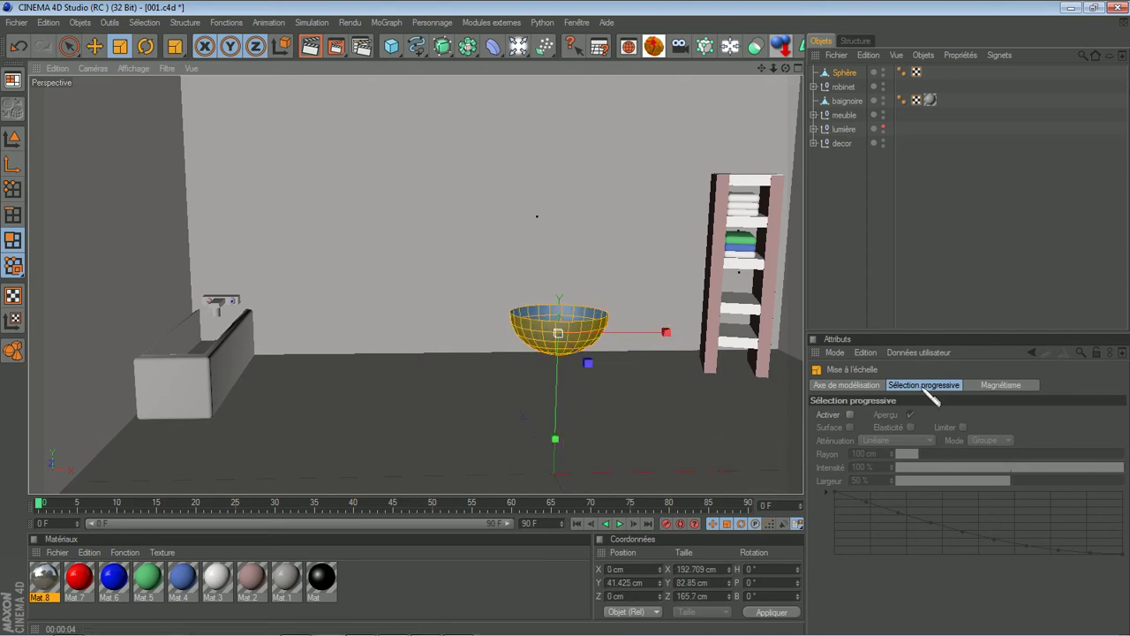
left_click(847, 74)
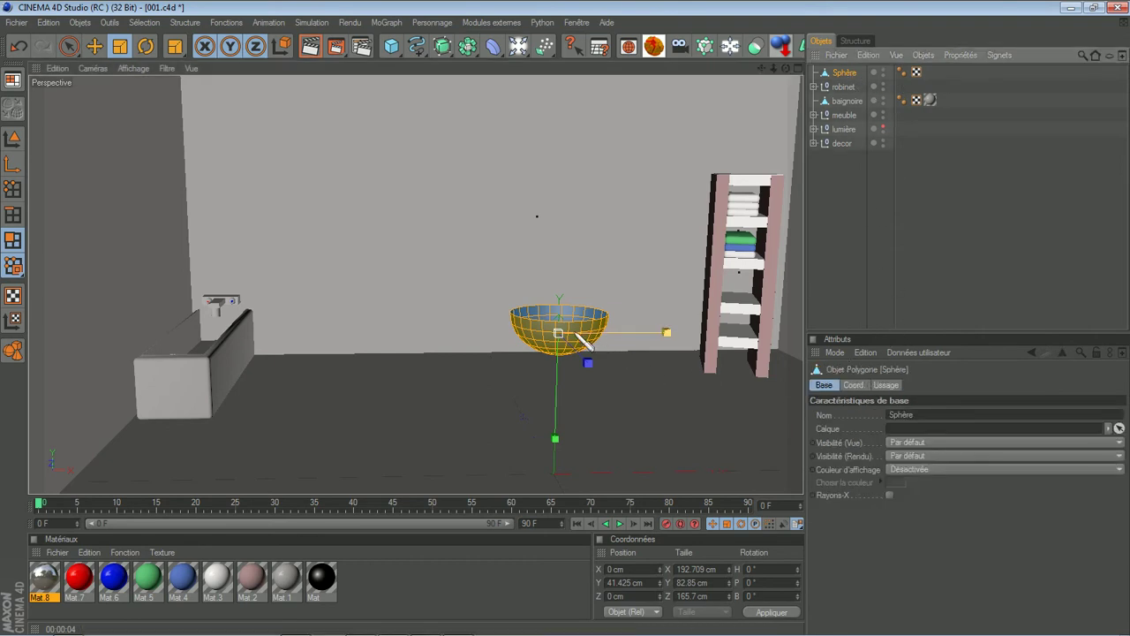
right_click(567, 324)
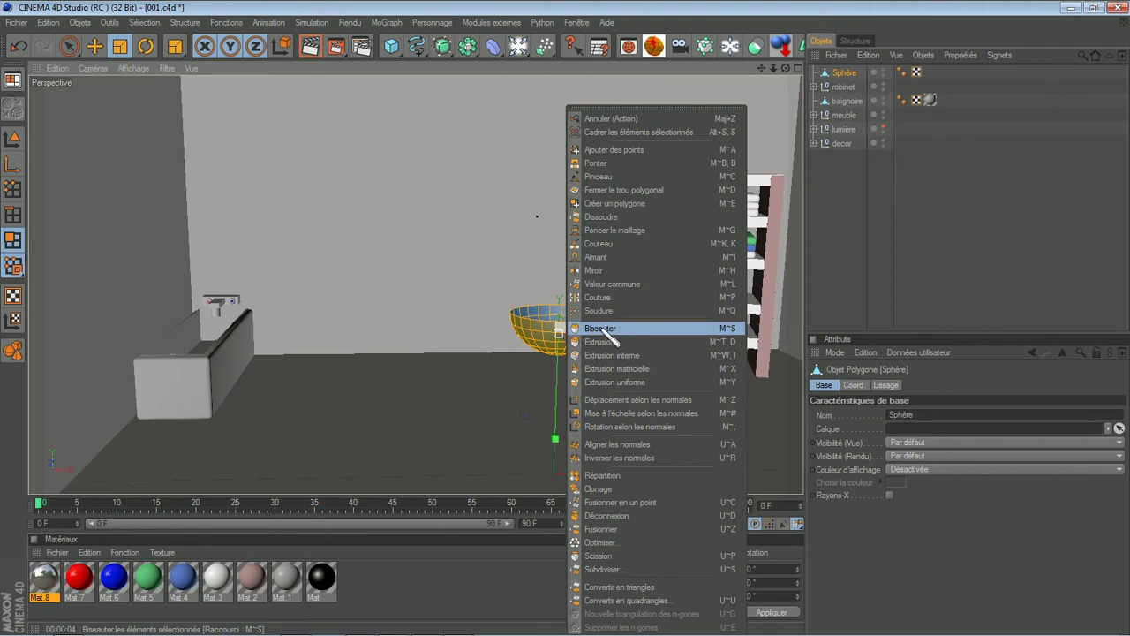
left_click(600, 329)
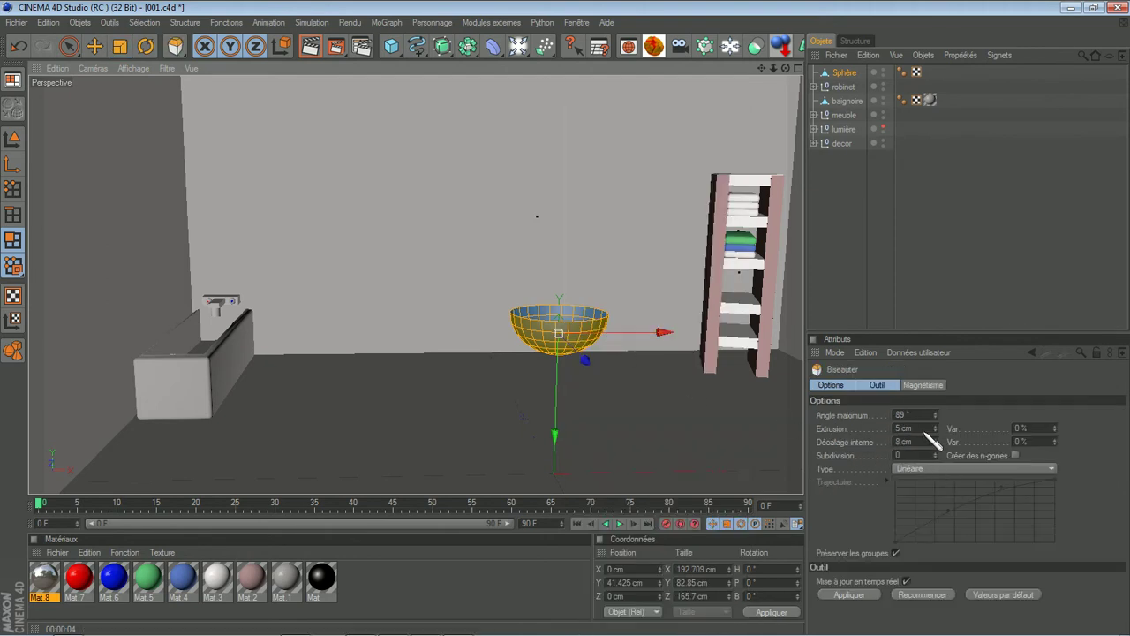
left_click(851, 594)
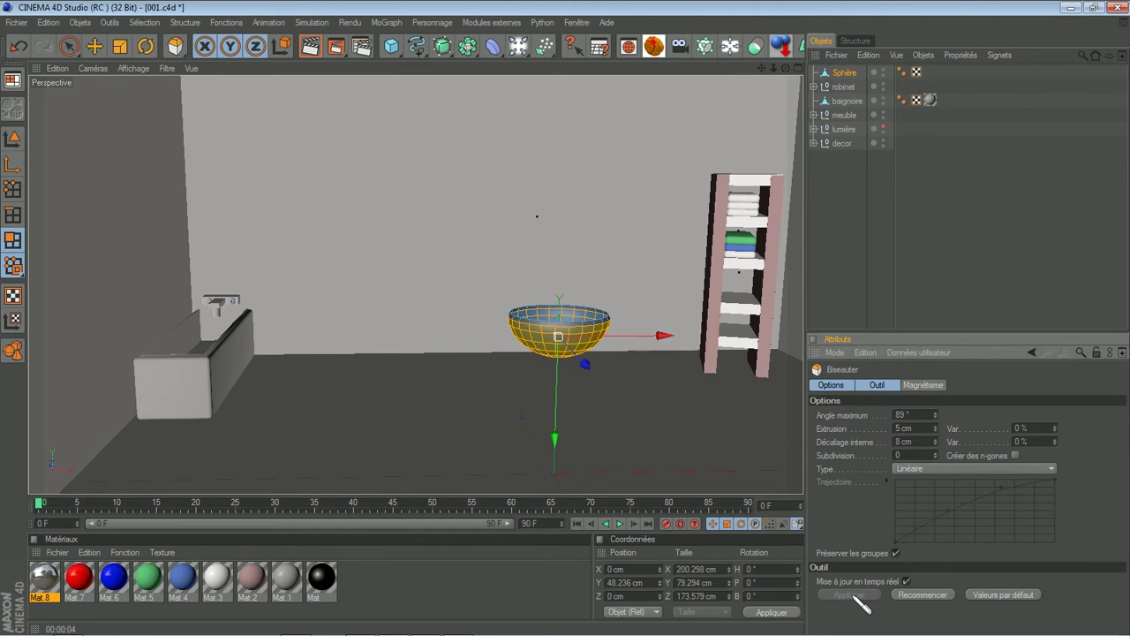
left_click(840, 300)
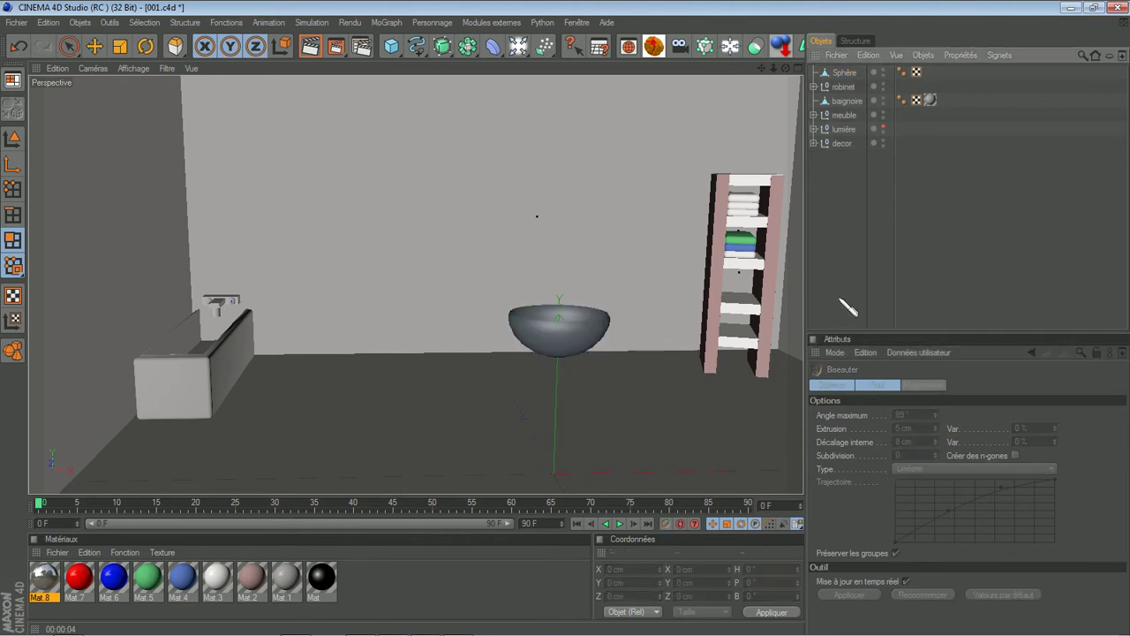
- Add a cylinder of about 37 cm radius and 200 cm height as a pedestal under the basin, at about 165 cm in Y
left_click_drag(784, 68, 568, 320)
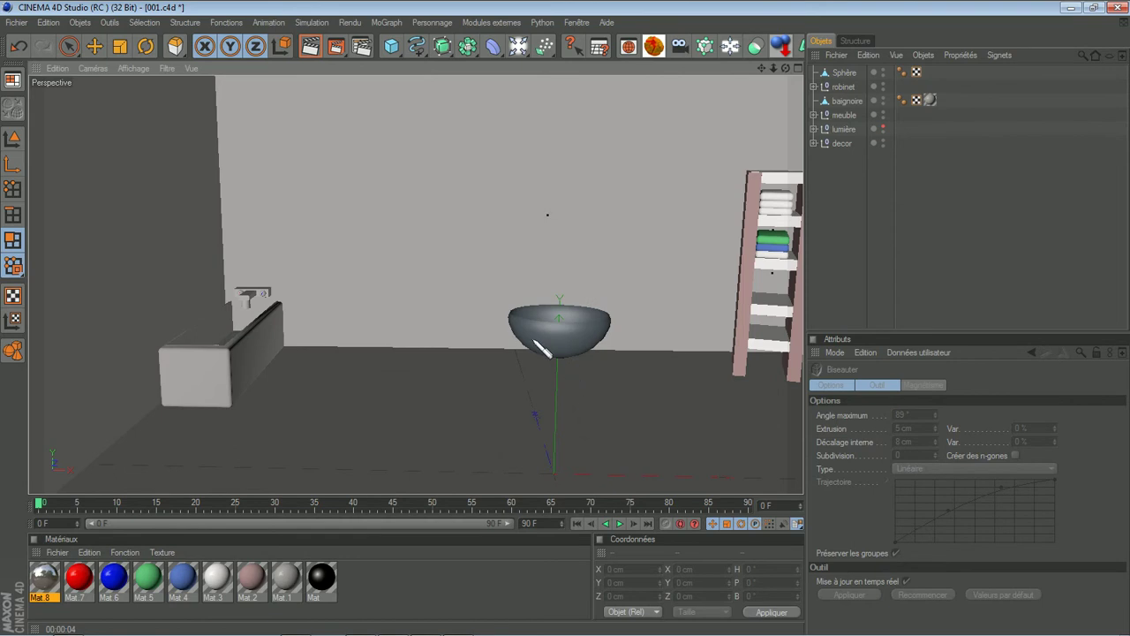
left_click(12, 137)
left_click(69, 46)
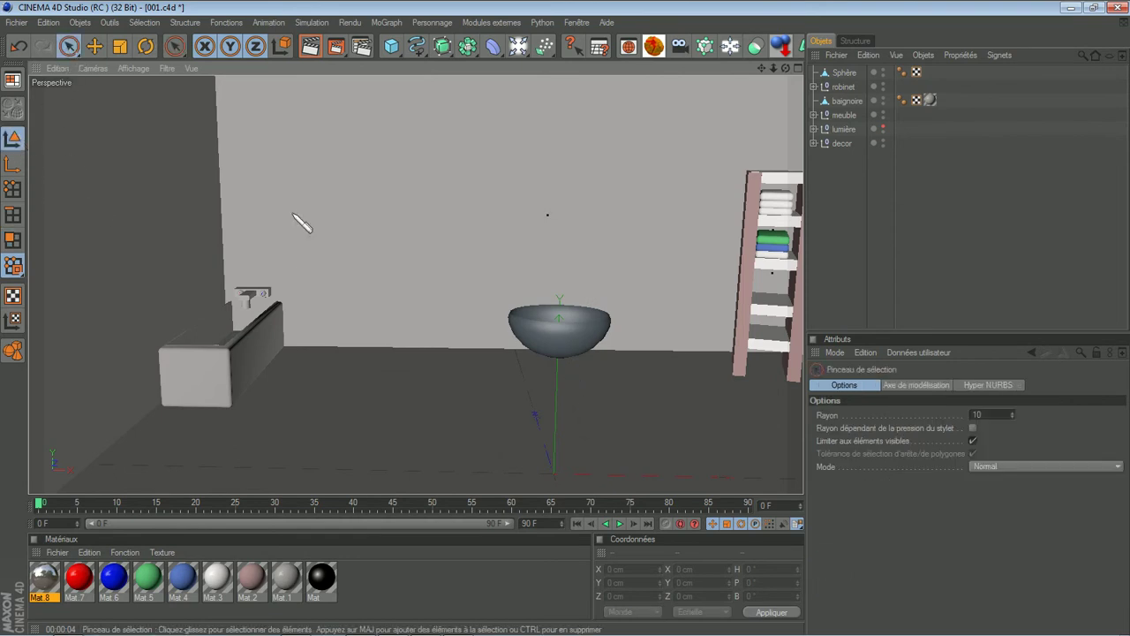
left_click(391, 46)
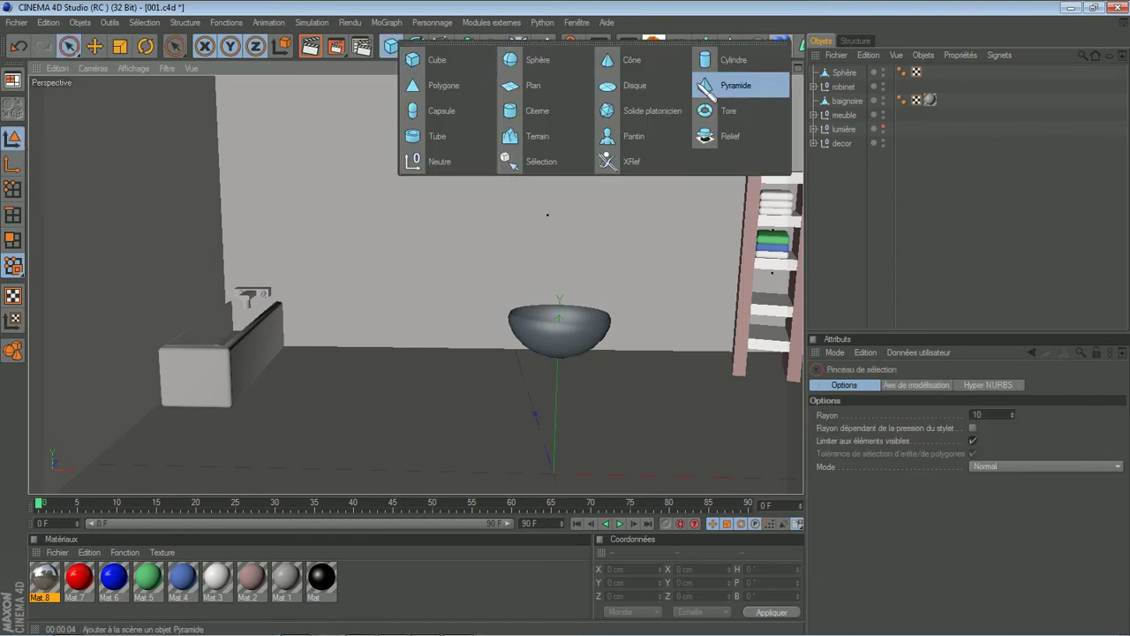
left_click(732, 59)
left_click_drag(561, 437, 574, 327)
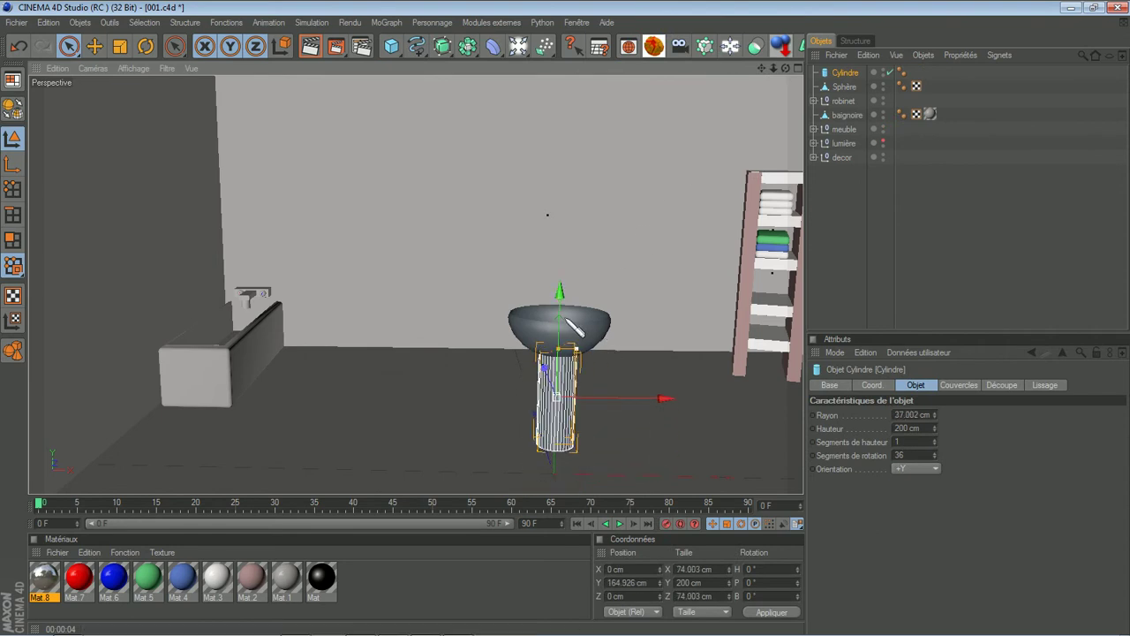
left_click_drag(786, 69, 574, 328)
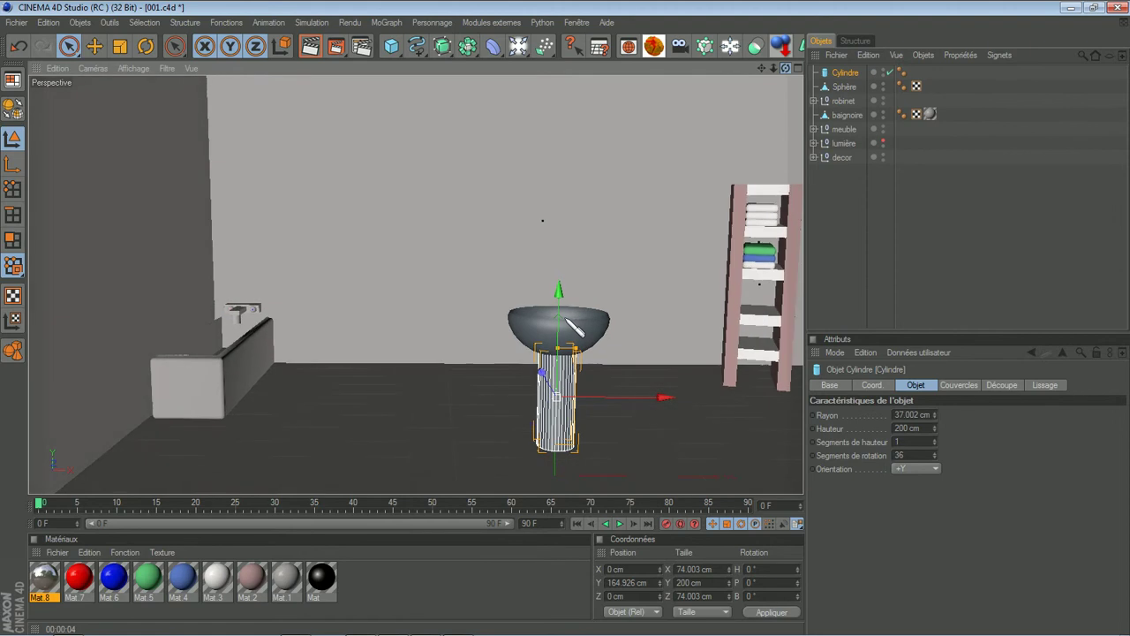
- Make the pedestal cylinder editable and bevel all its polygons with a 6.6 cm extrusion and an 8 cm inner offset
left_click(13, 108)
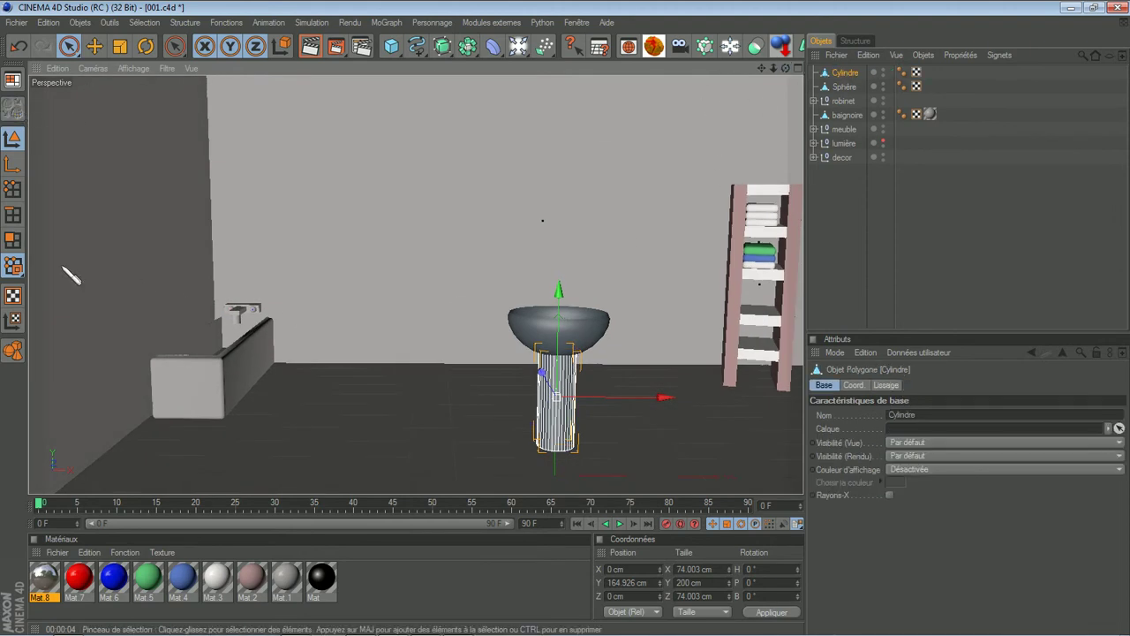
left_click(13, 239)
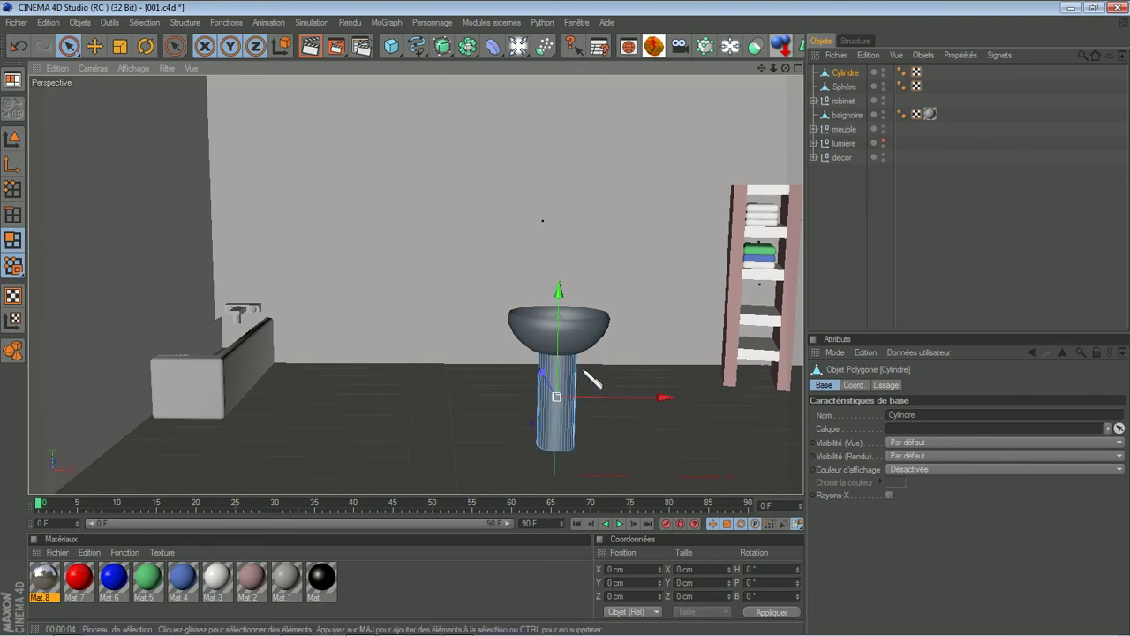
left_click_drag(580, 374, 569, 366)
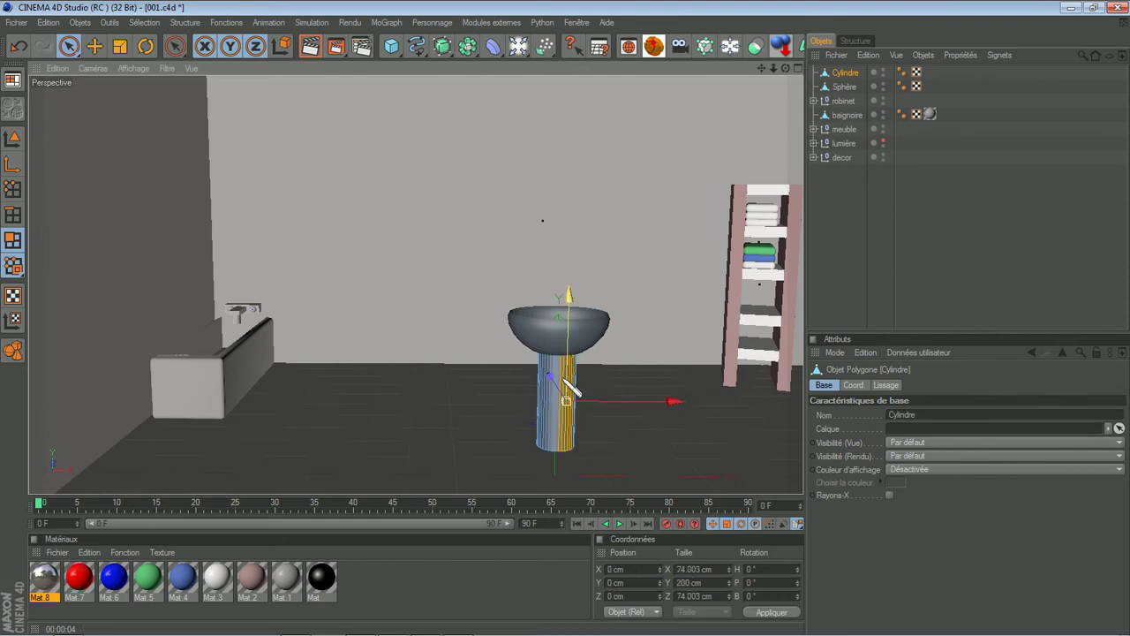
key("ctrl+a")
right_click(572, 374)
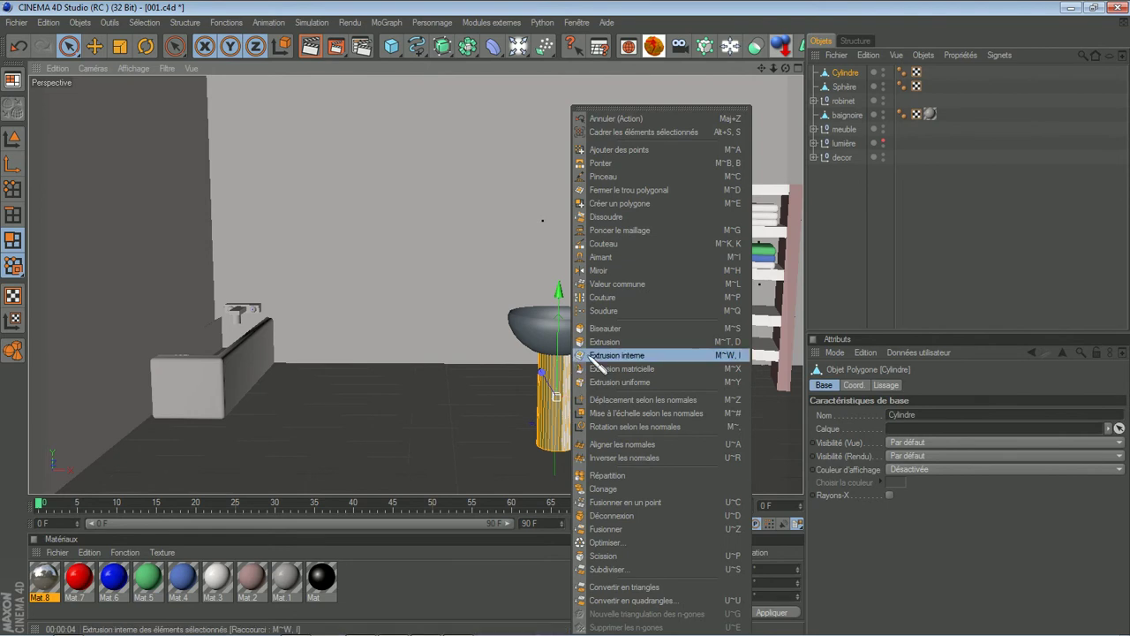
left_click(605, 328)
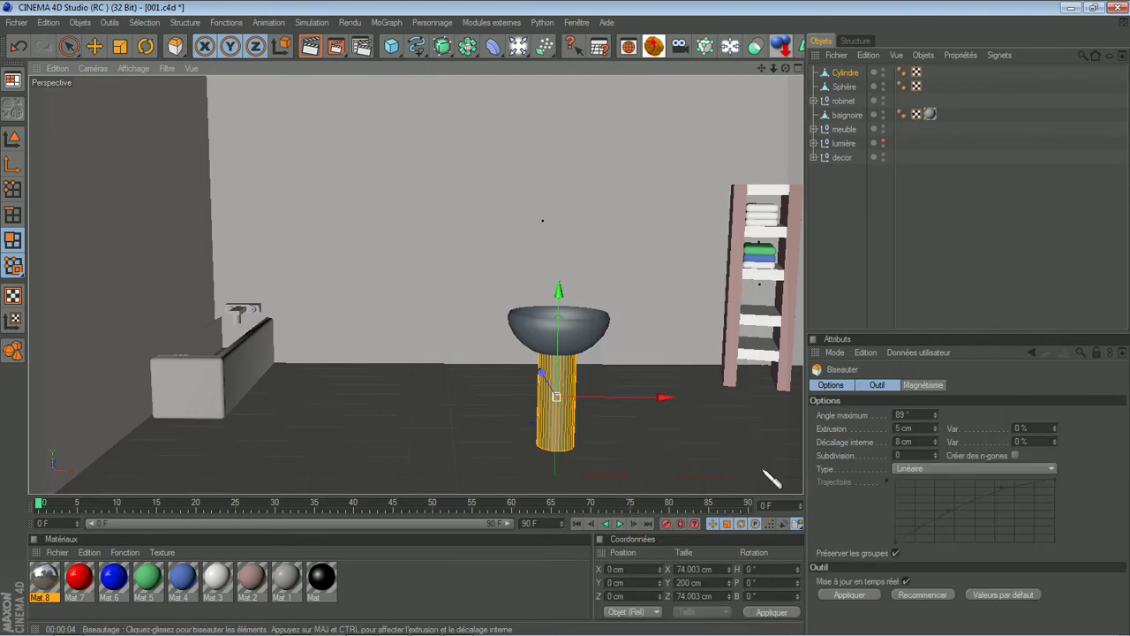
left_click_drag(941, 426, 942, 426)
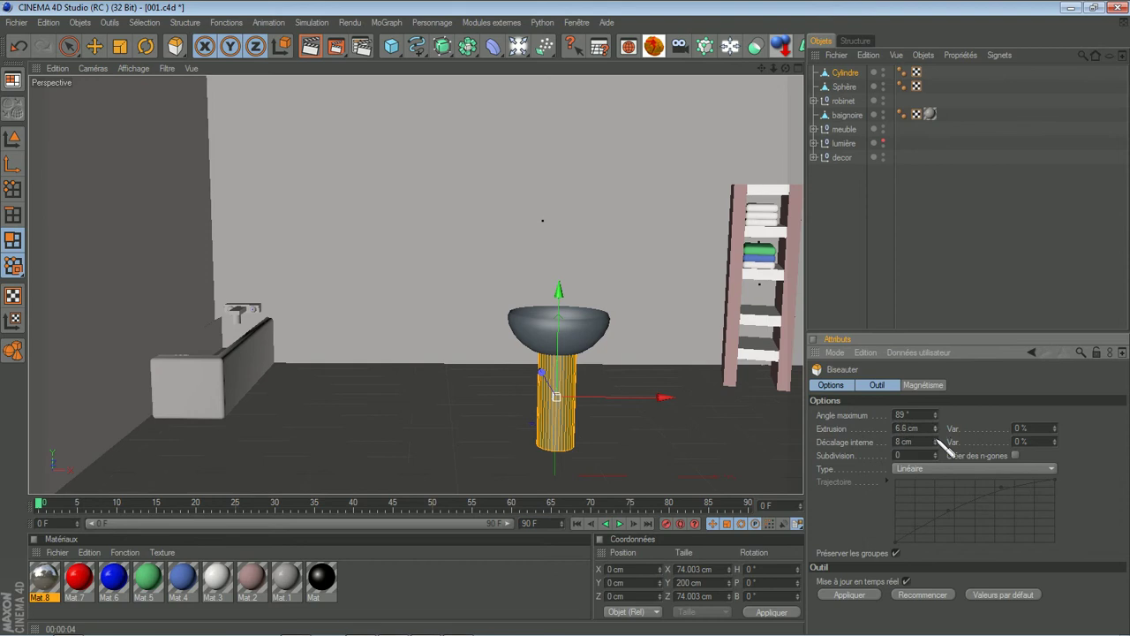
left_click(848, 595)
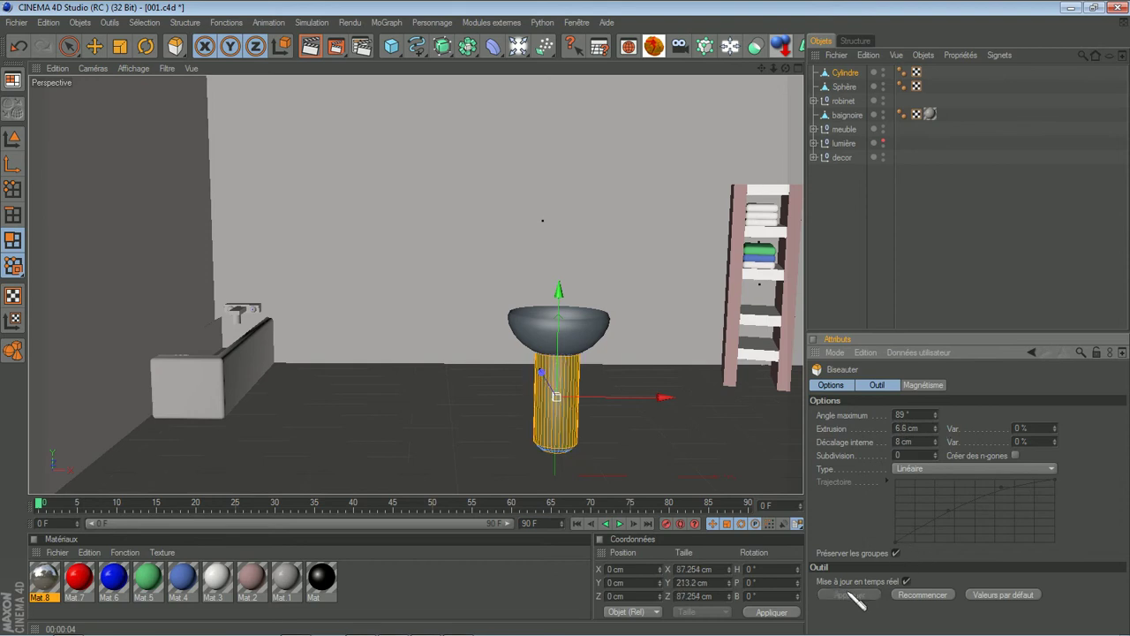
left_click(826, 300)
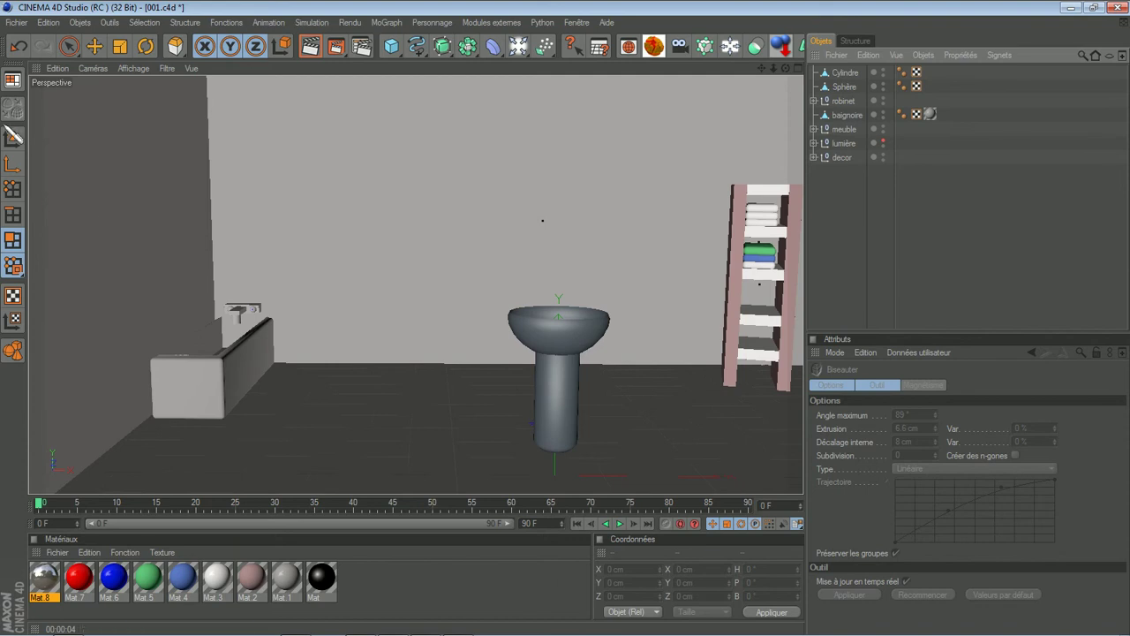
- Scale the pedestal cylinder down uniformly to about 74 × 206 × 74 cm
left_click(13, 138)
left_click(69, 46)
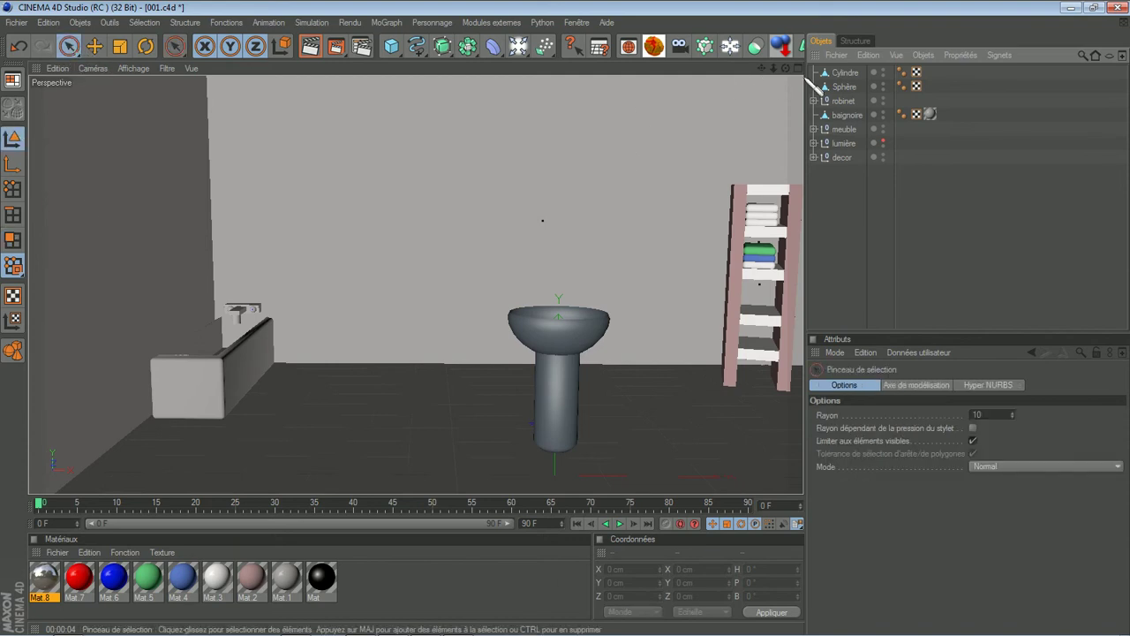
left_click_drag(786, 69, 639, 453)
left_click(568, 378)
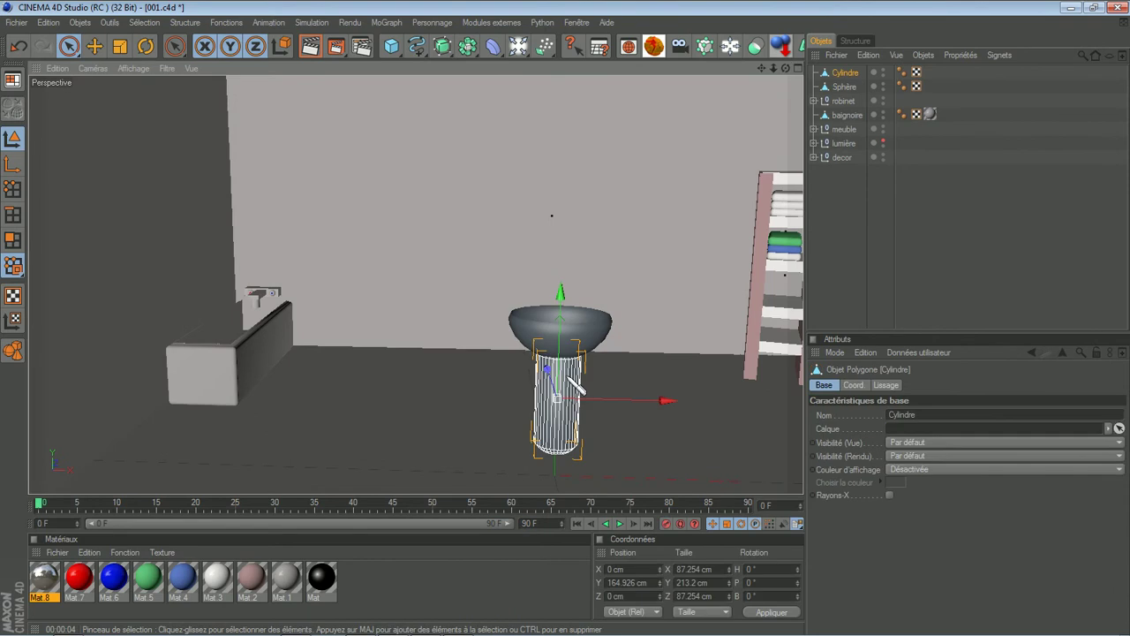
left_click(120, 46)
left_click_drag(574, 329, 565, 357)
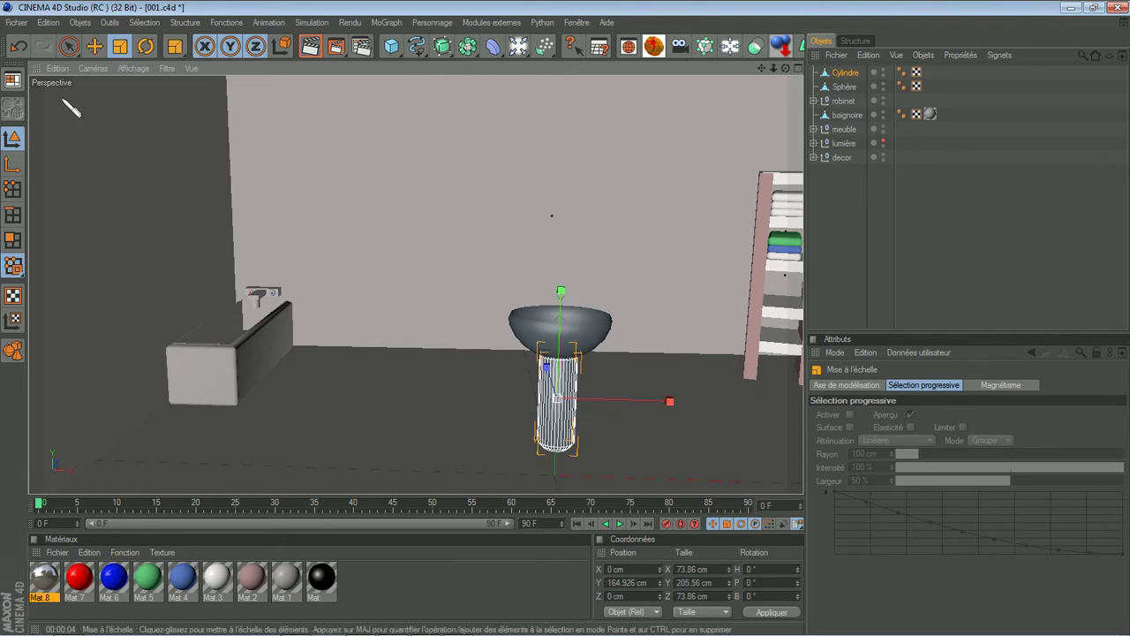
left_click(68, 45)
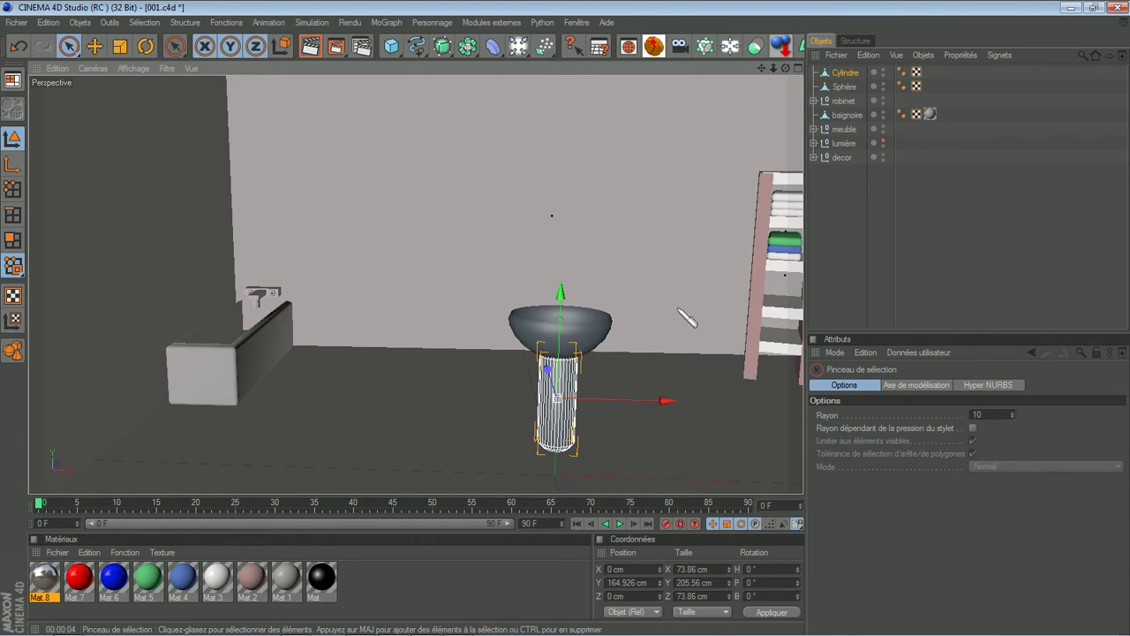
left_click(870, 216)
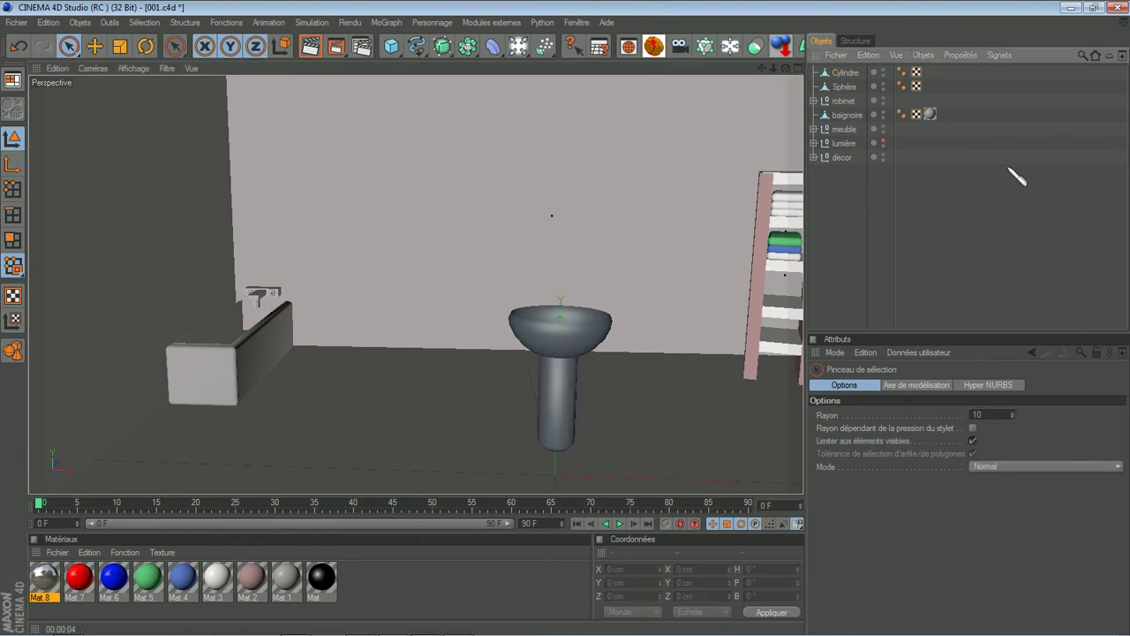
- Group the pedestal cylinder and the basin sphere and rename the group lavabo
left_click(846, 73)
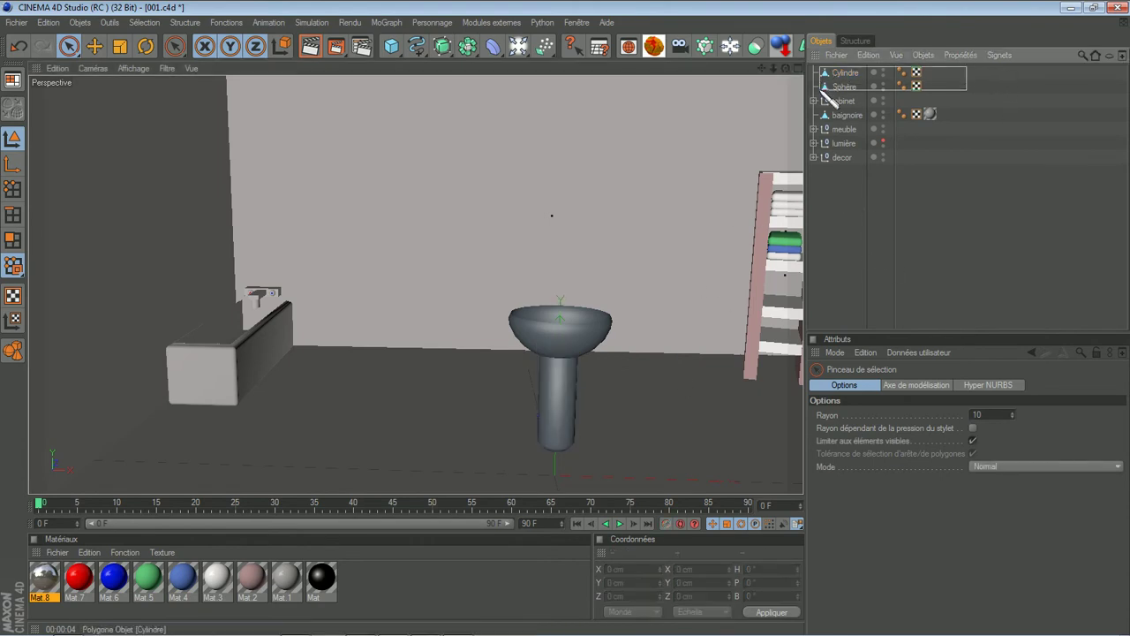
left_click(846, 87, "ctrl")
right_click(847, 89)
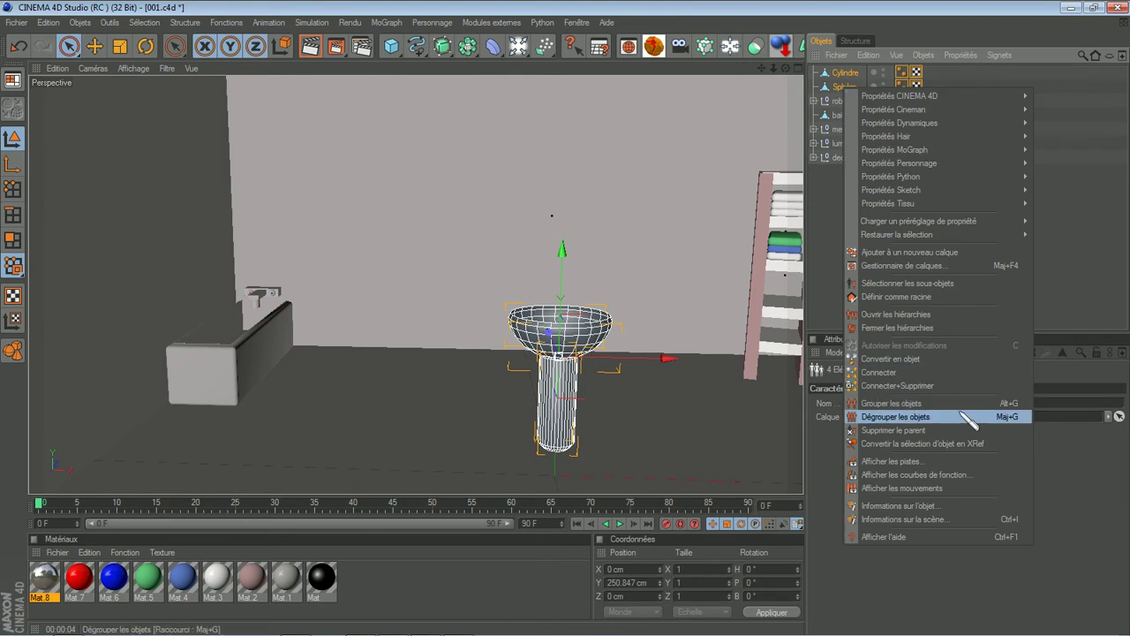
left_click(957, 400)
double_click(843, 73)
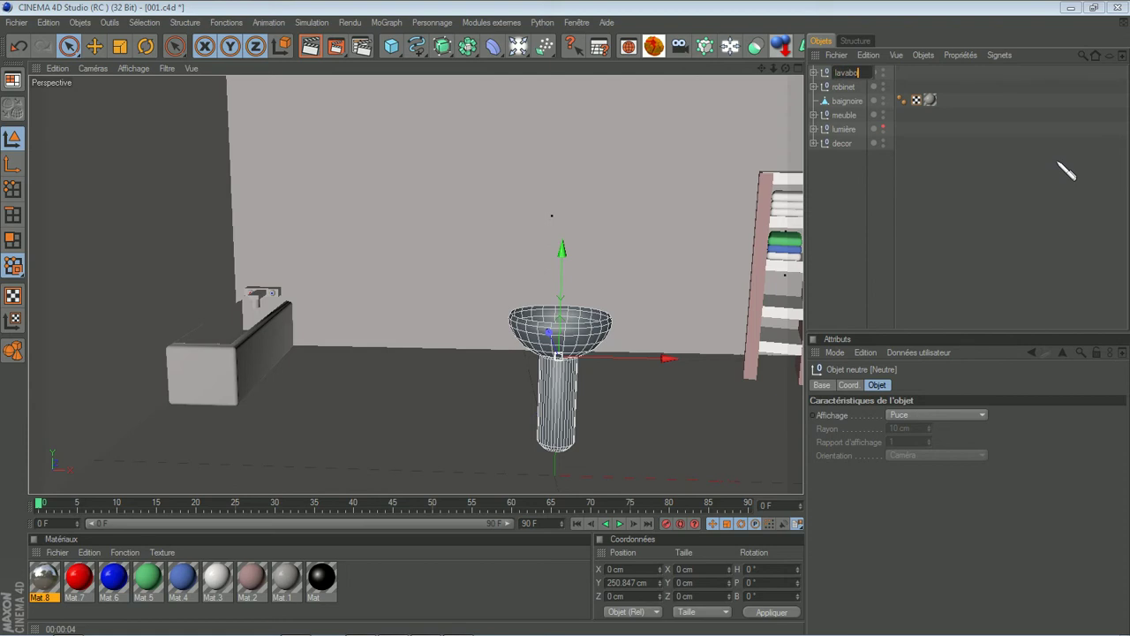
key("Return")
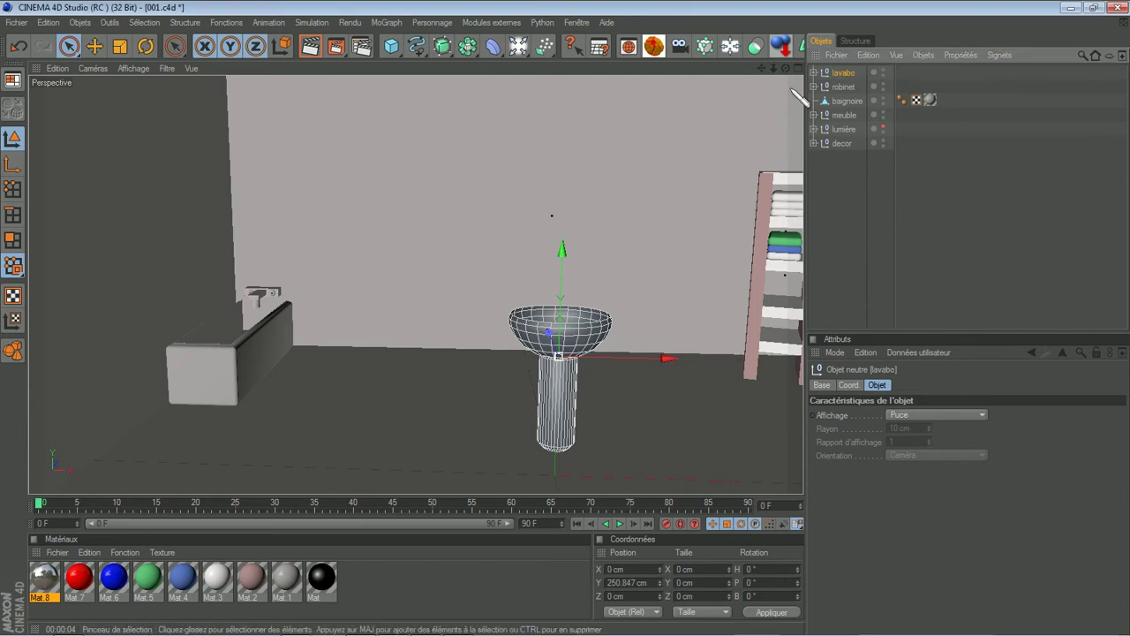
- Move the lavabo group back toward the rear wall to about 887 cm in Z and lower it to about 174 cm in Y
left_click_drag(785, 68, 731, 139)
left_click_drag(510, 300, 574, 327)
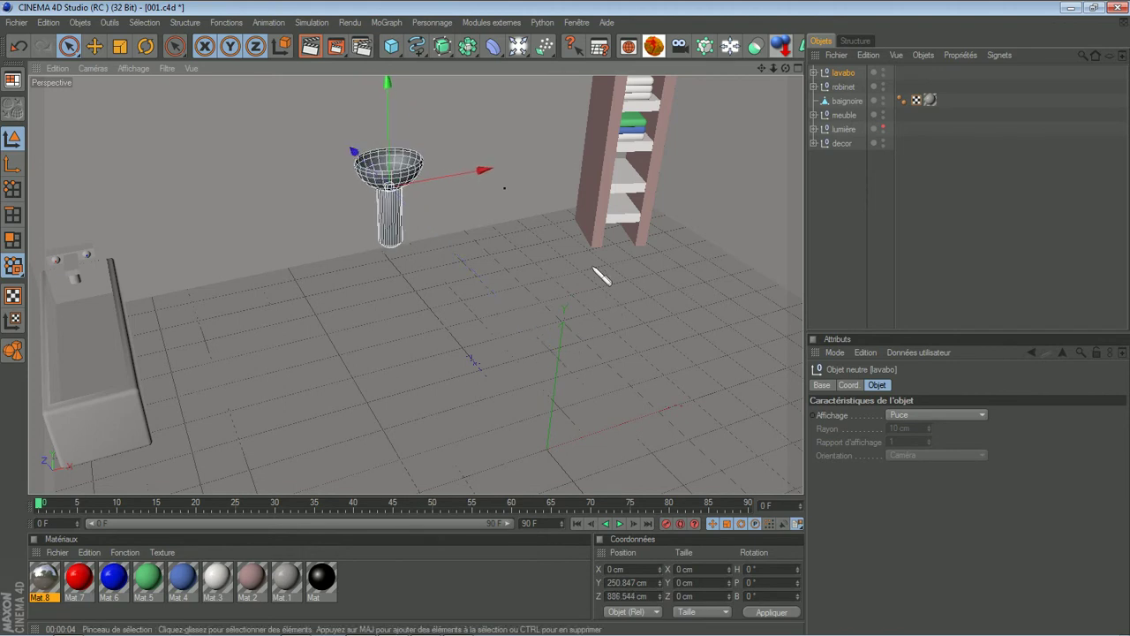
left_click_drag(390, 114, 565, 157)
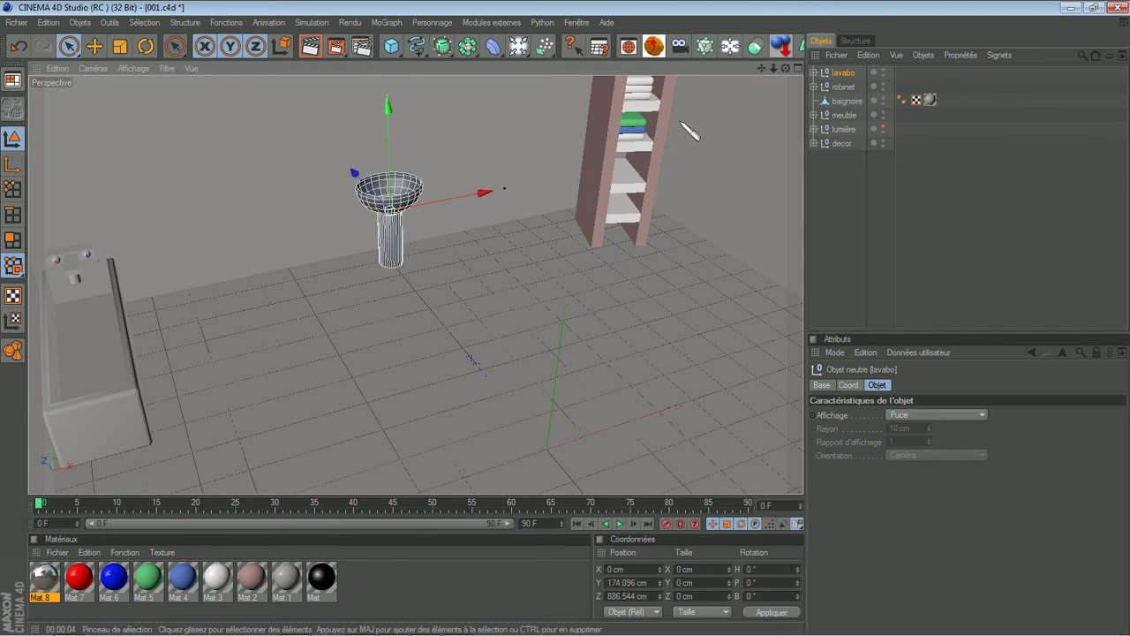
- Apply the Mat.1 material to the lavabo group and render the view
left_click_drag(785, 68, 568, 319)
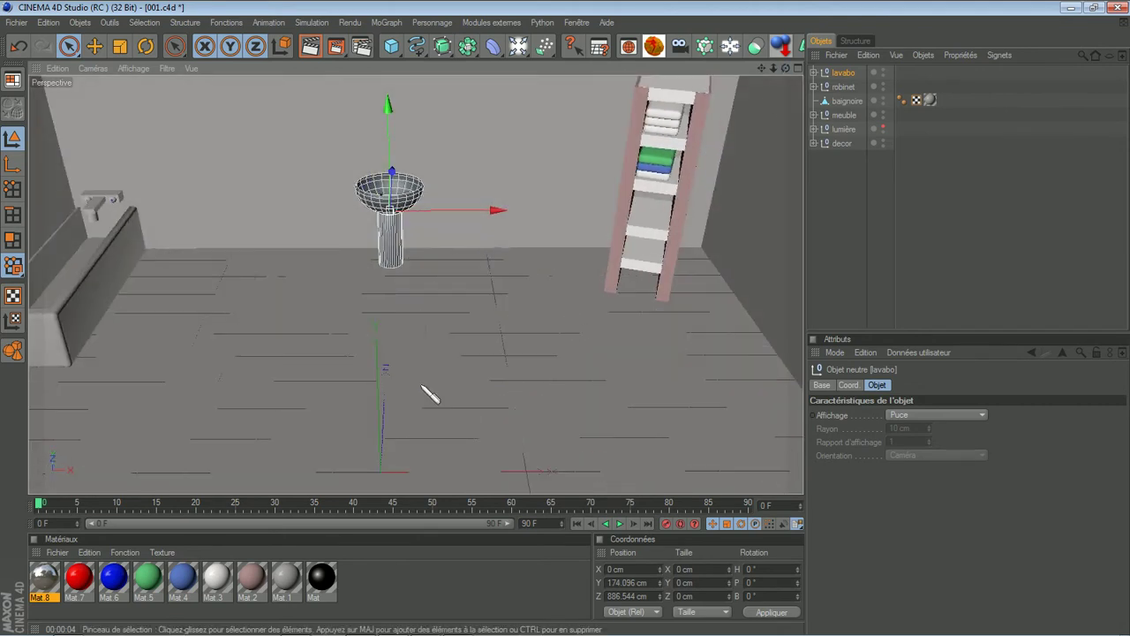
left_click(294, 578)
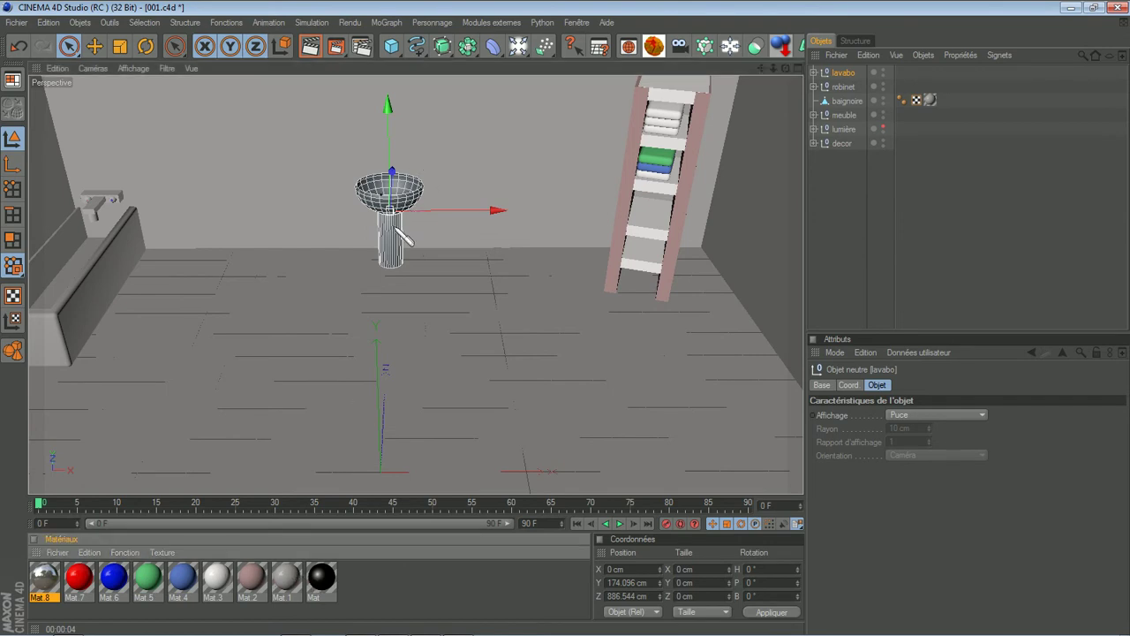
left_click_drag(841, 74, 843, 75)
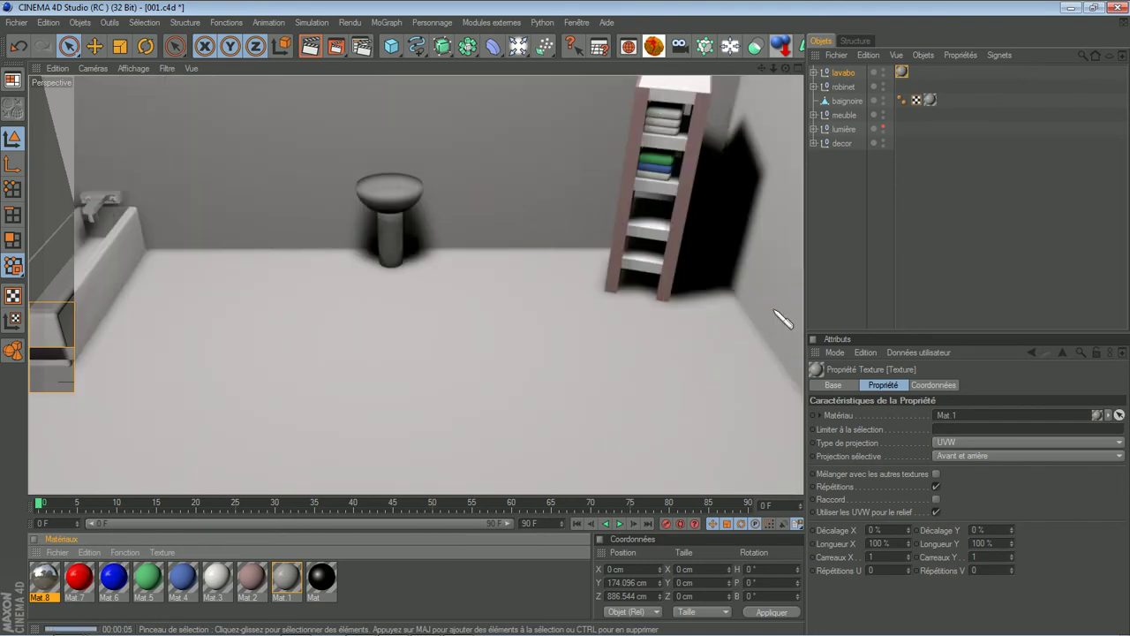
- Nudge the washbasin's pedestal cylinder slightly along X to centre it under the basin
left_click_drag(787, 68, 565, 319)
scroll(522, 228, "up", 8)
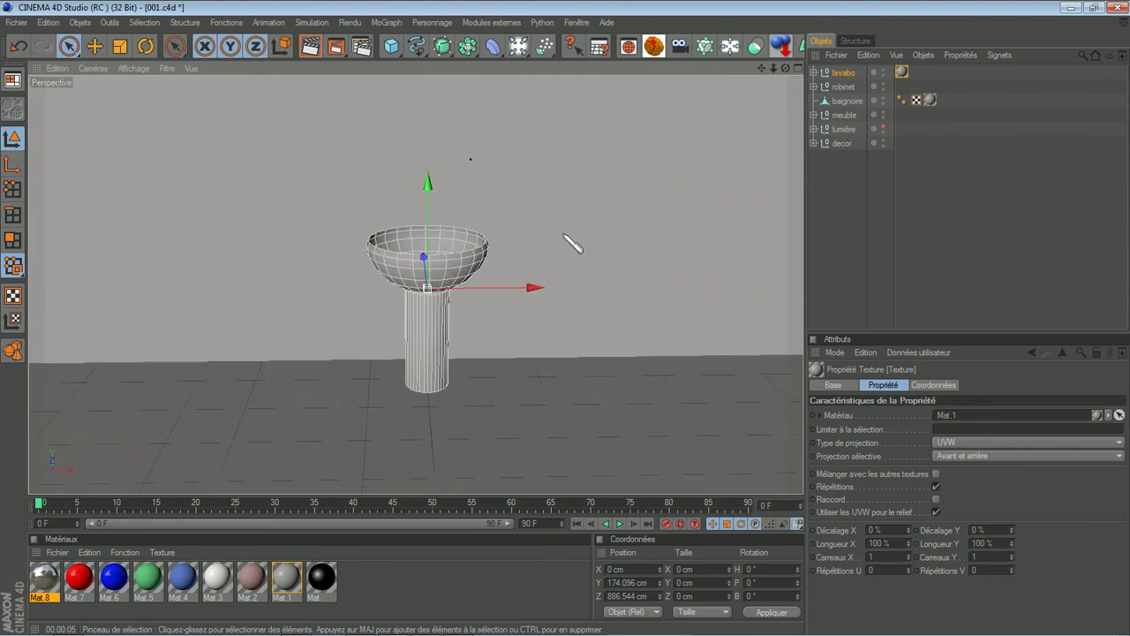
left_click(836, 239)
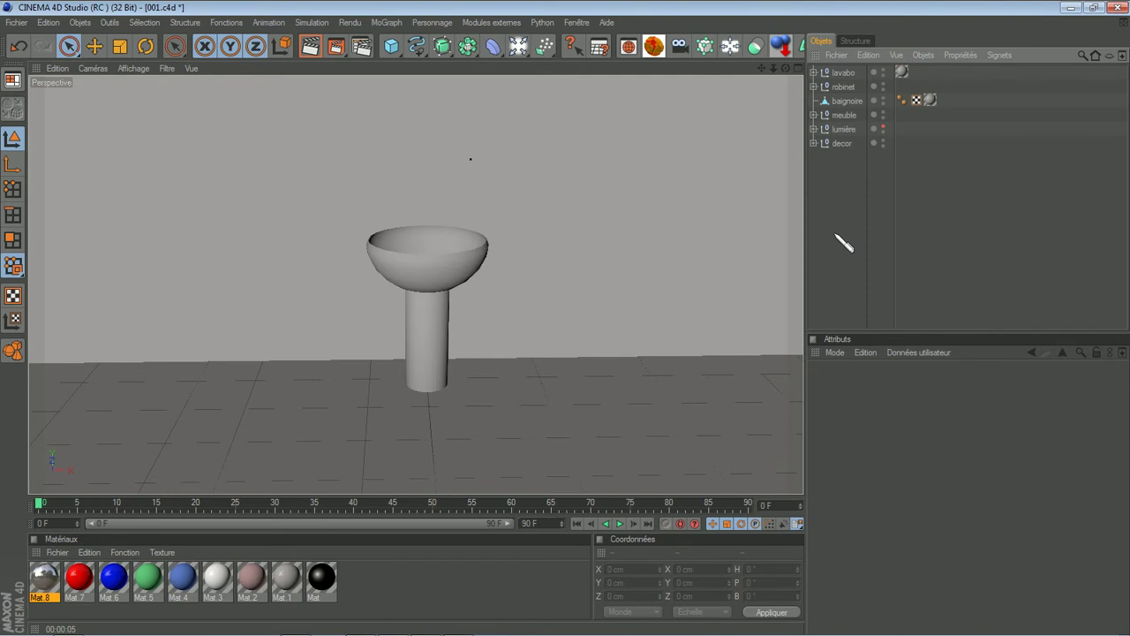
left_click(446, 330)
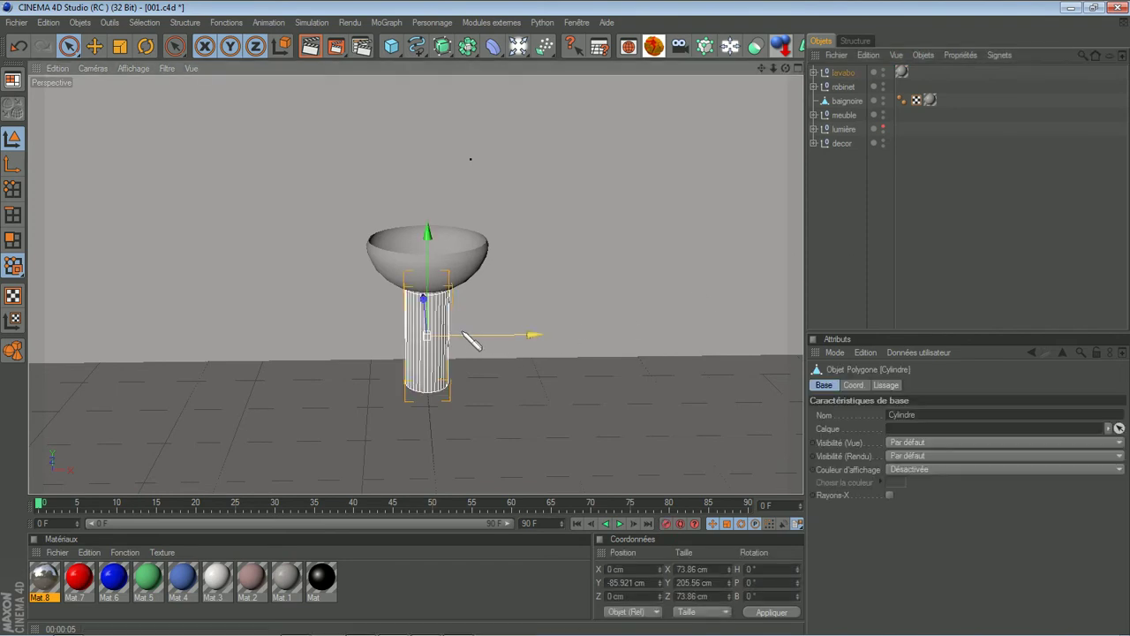
left_click(850, 276)
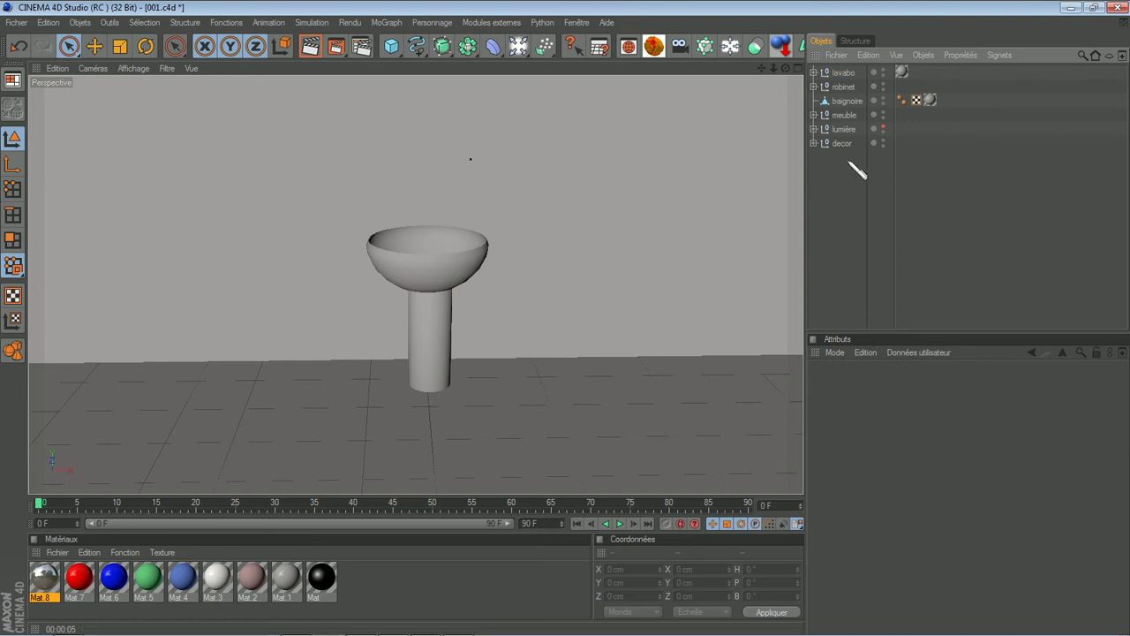
- Duplicate the robinet group and place the copy on the washbasin's rear rim at about X 7, Y 284, Z 948 cm
scroll(591, 275, "down", 5)
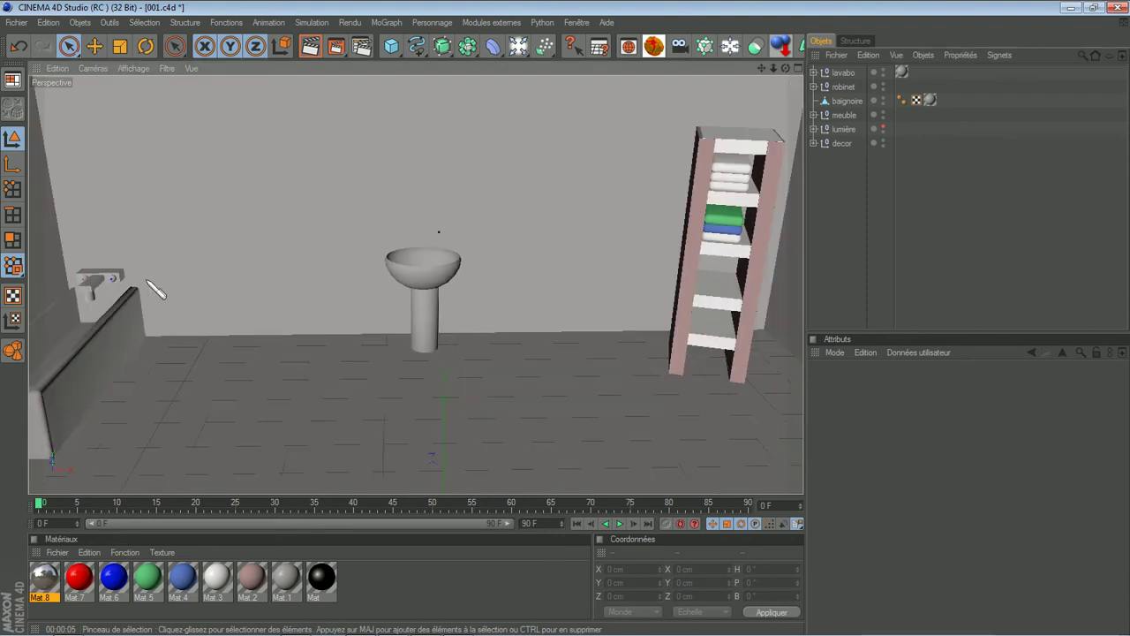
left_click(843, 87)
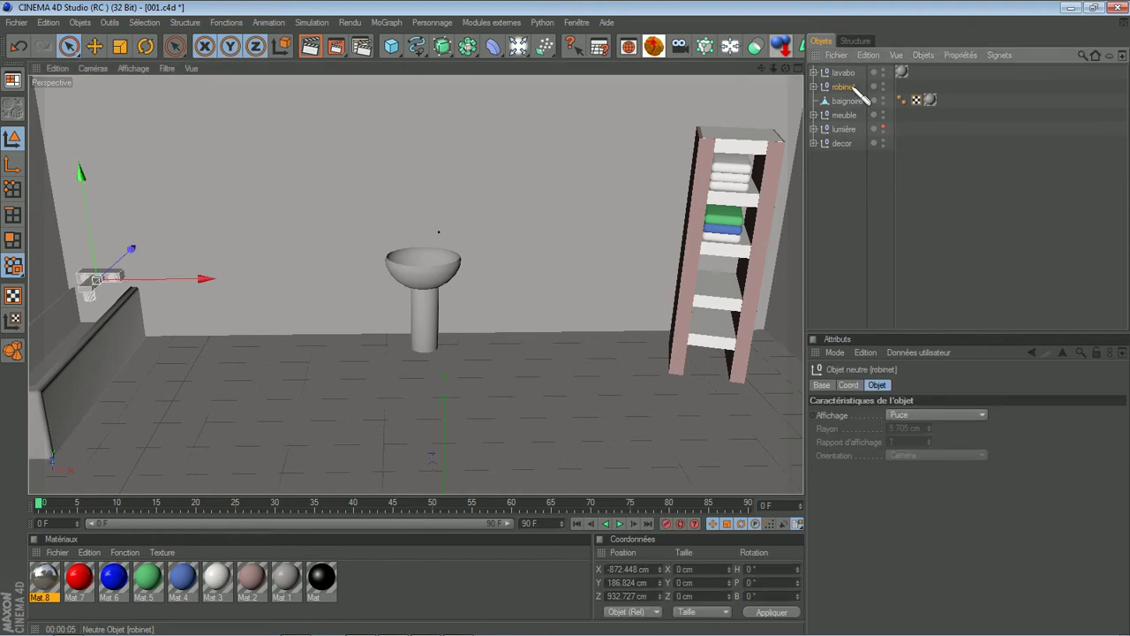
left_click_drag(850, 89, 852, 94, "ctrl")
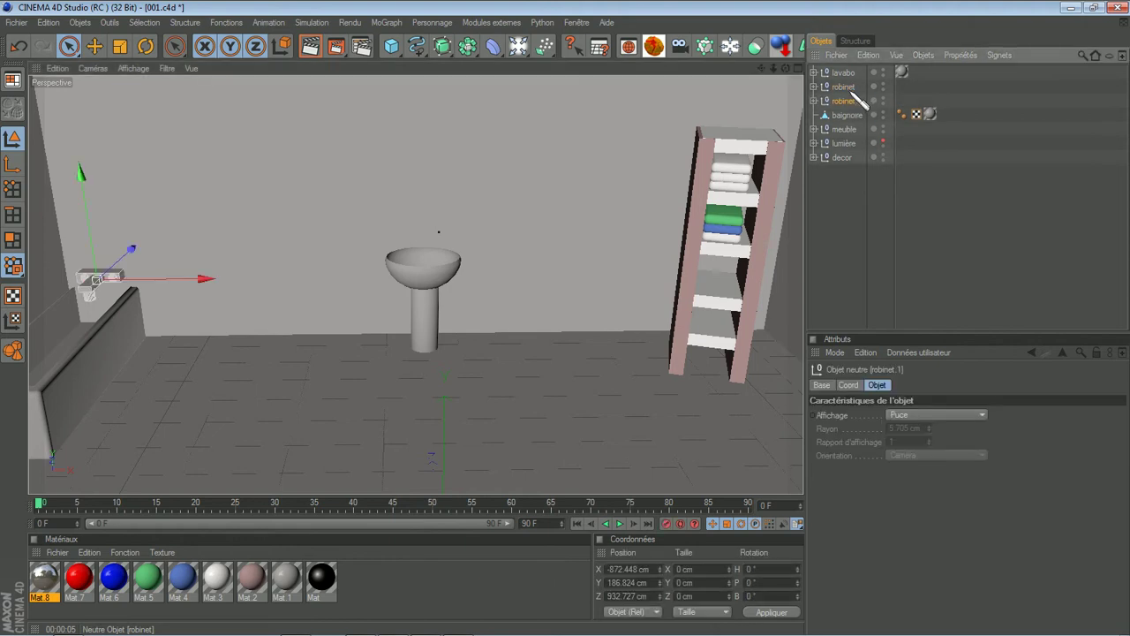
left_click_drag(165, 278, 576, 324)
left_click_drag(425, 196, 426, 161)
left_click_drag(468, 251, 567, 318)
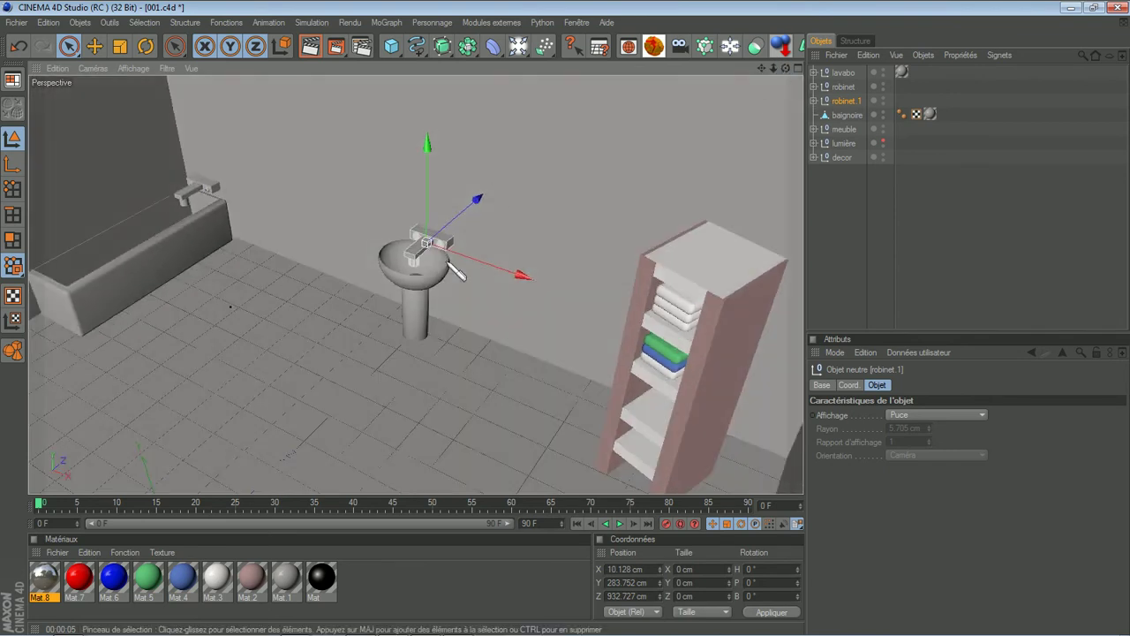
left_click_drag(457, 253, 574, 327)
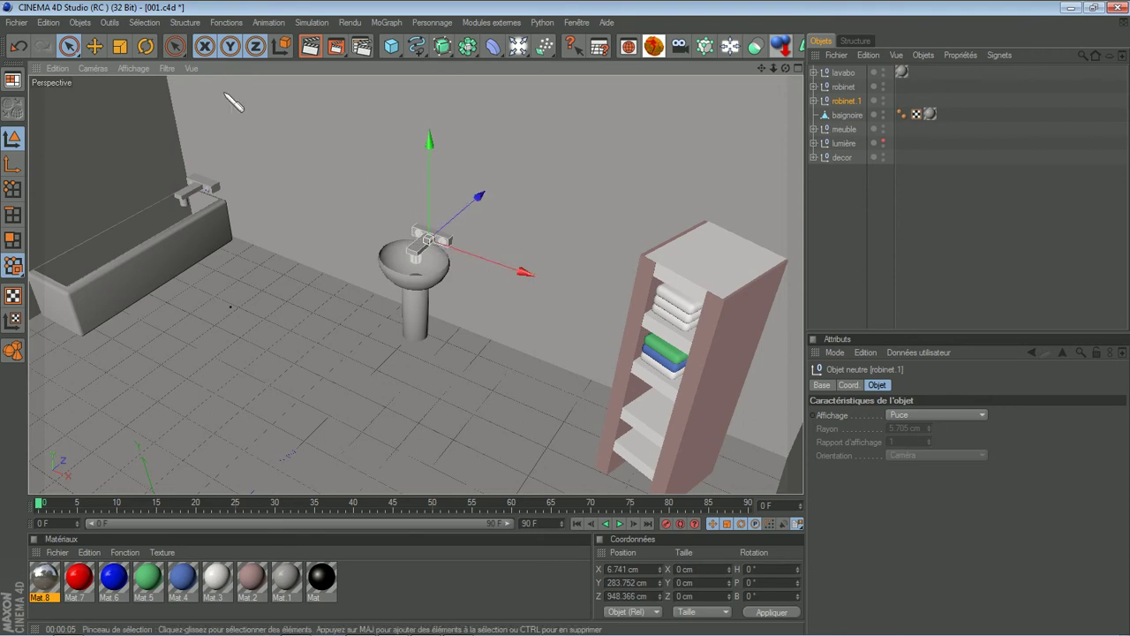
- Scale the washbasin tap down uniformly, shift it to about 944 cm in Z, and render the view
left_click(120, 46)
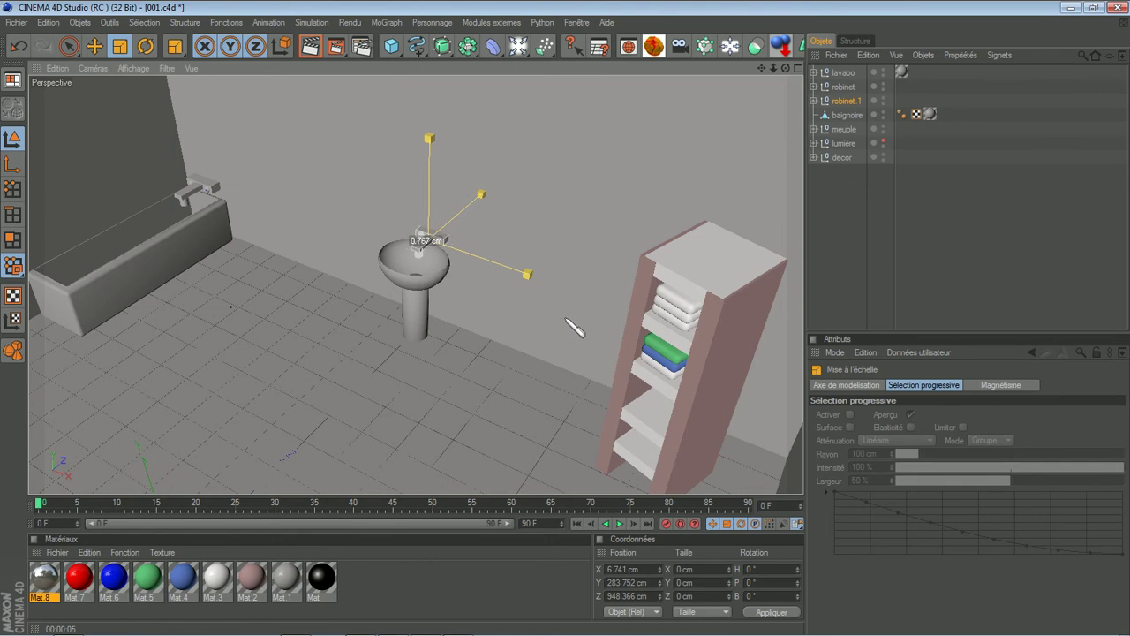
left_click_drag(574, 326, 601, 323)
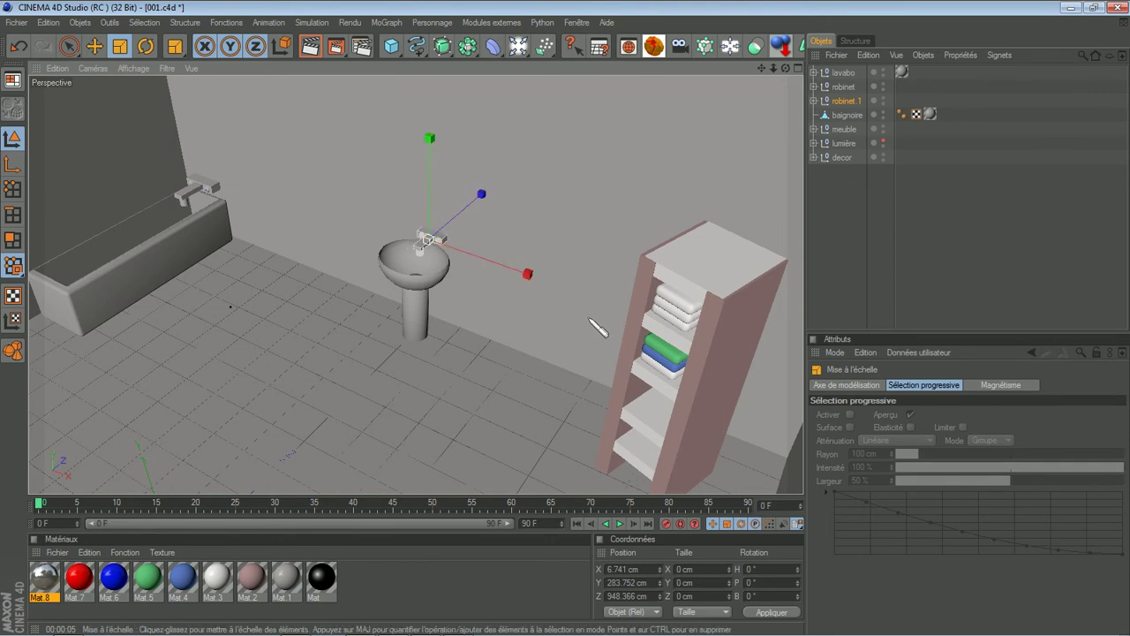
left_click(69, 46)
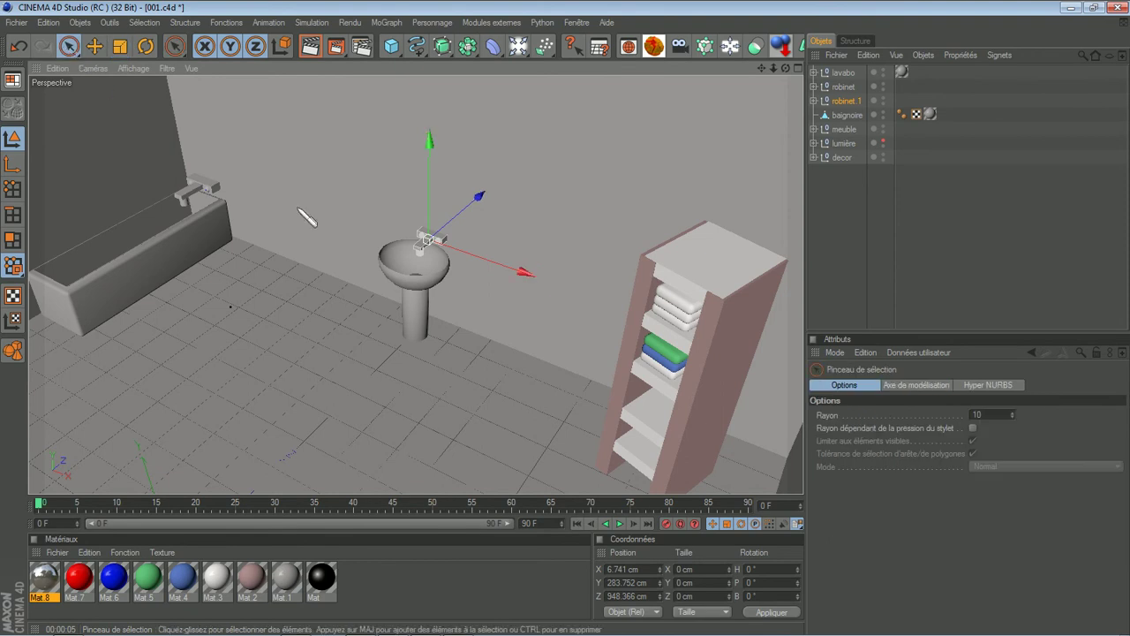
left_click_drag(565, 319, 566, 319)
left_click_drag(787, 69, 574, 326)
left_click(324, 50)
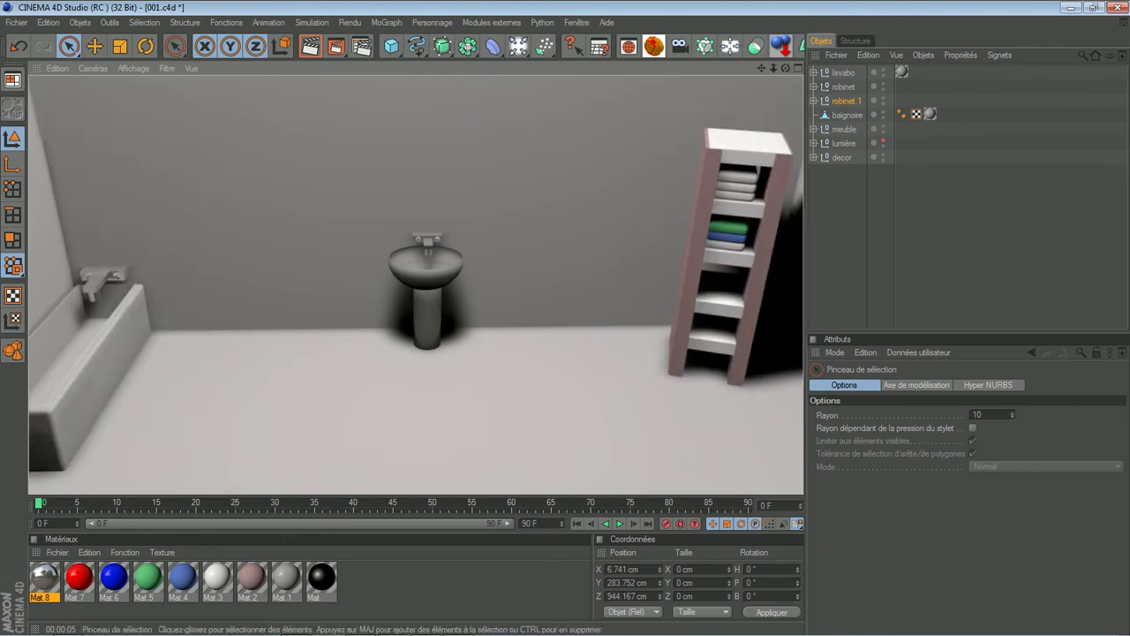
- Add a plane, raise it to about 342 cm in Y, and resize it to about 218 × 237 cm
left_click(442, 216)
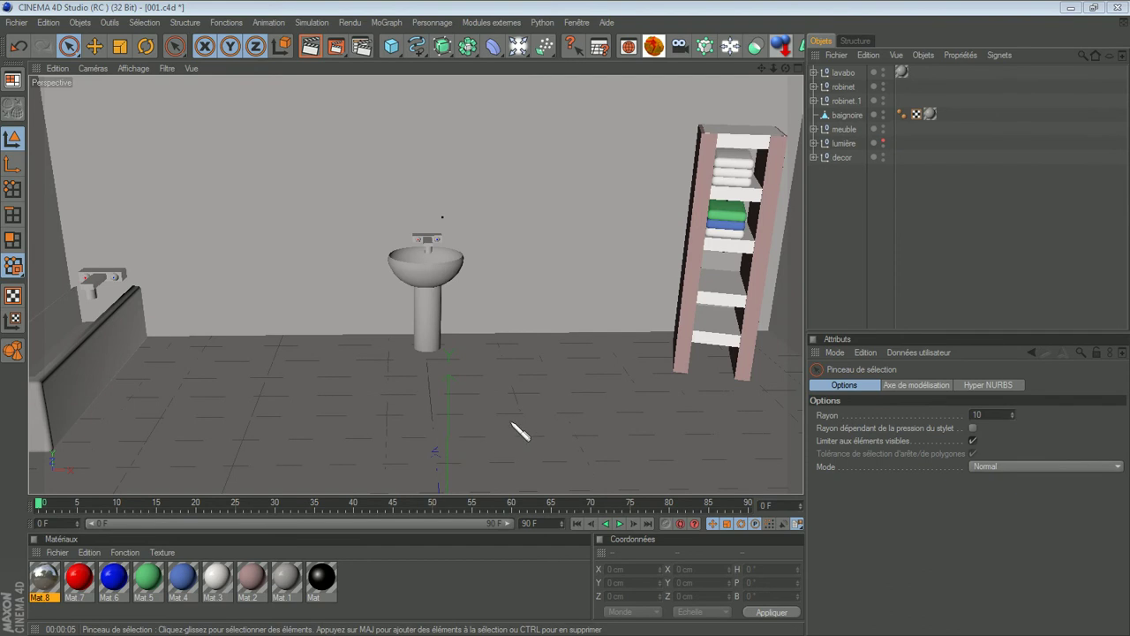
left_click(393, 48)
left_click(521, 84)
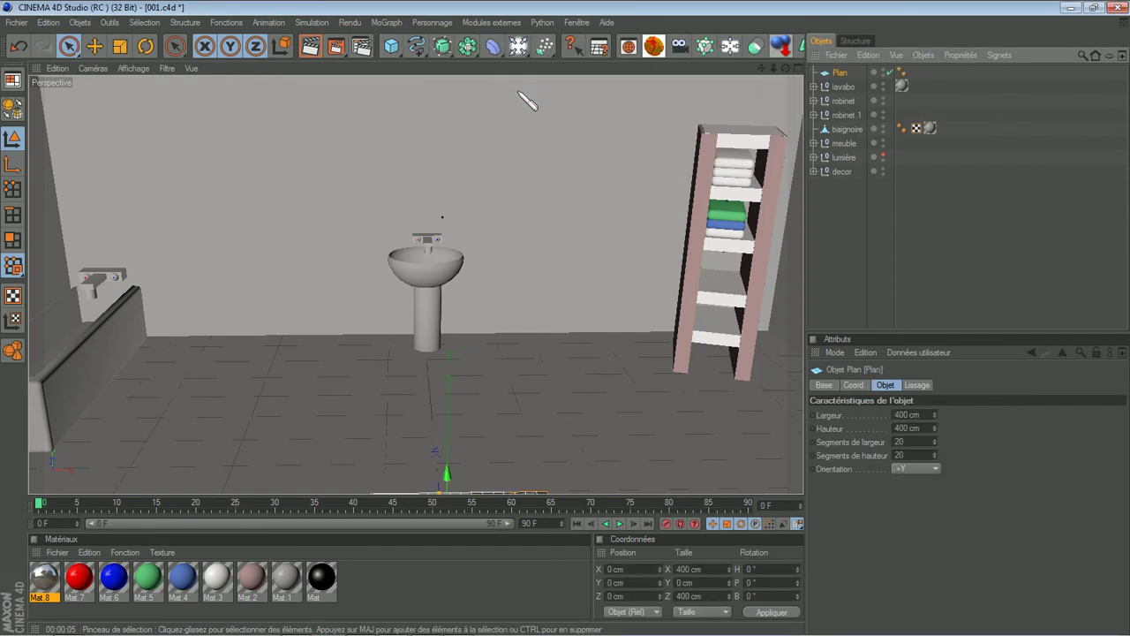
left_click_drag(448, 477, 575, 320)
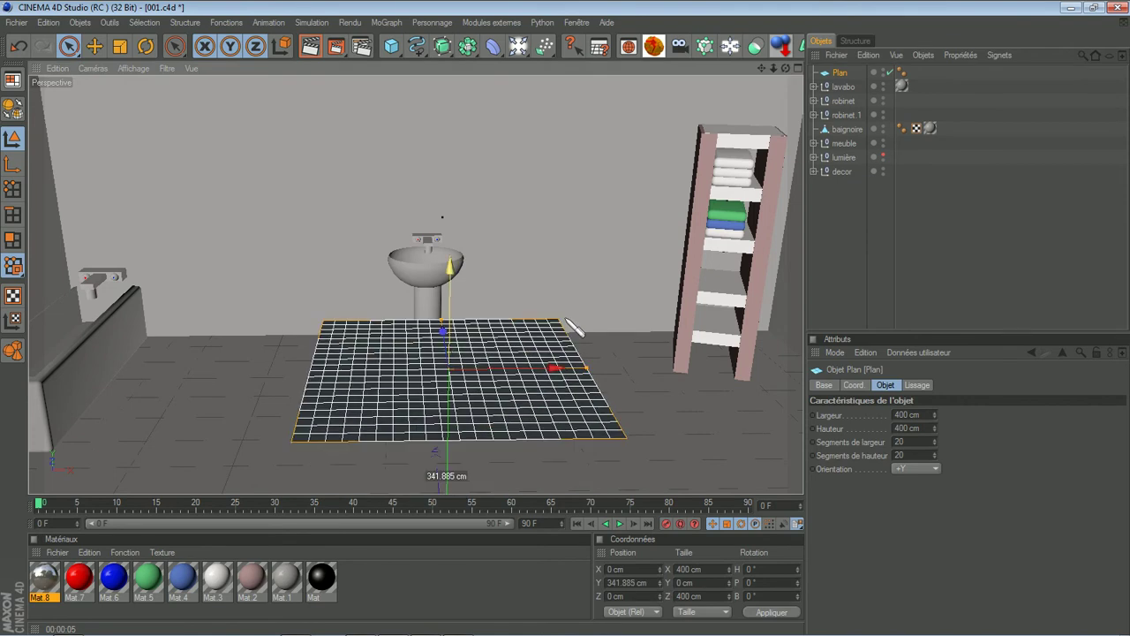
left_click_drag(587, 369, 500, 346)
left_click_drag(441, 321, 567, 320)
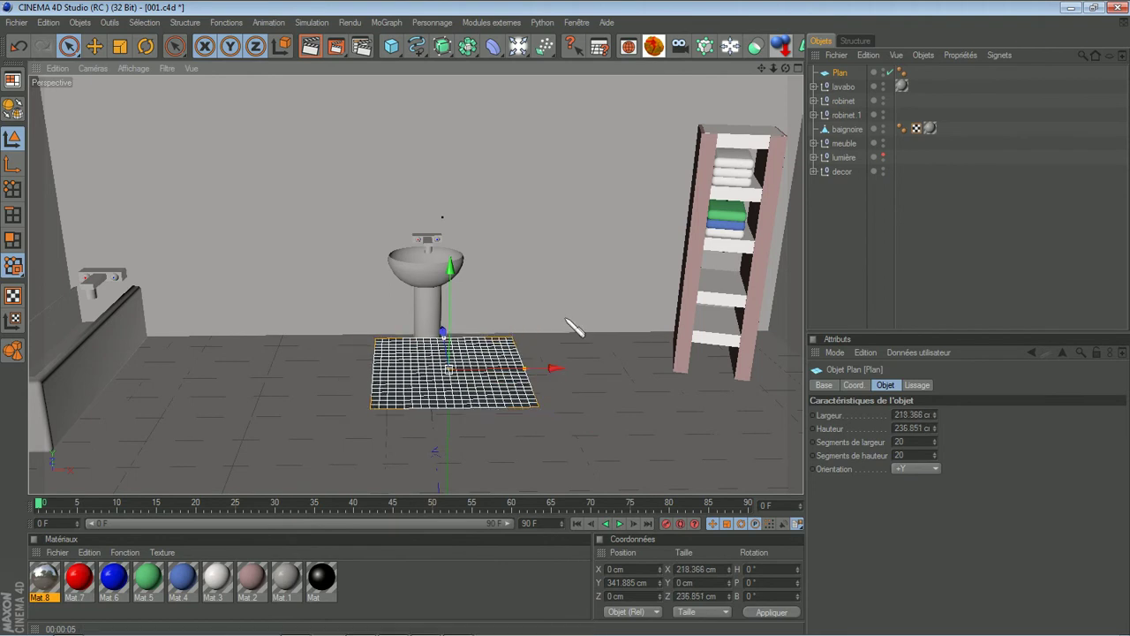
- Rotate the plane upright to a 90° pitch and resize it to about 207 × 171 cm
left_click(146, 46)
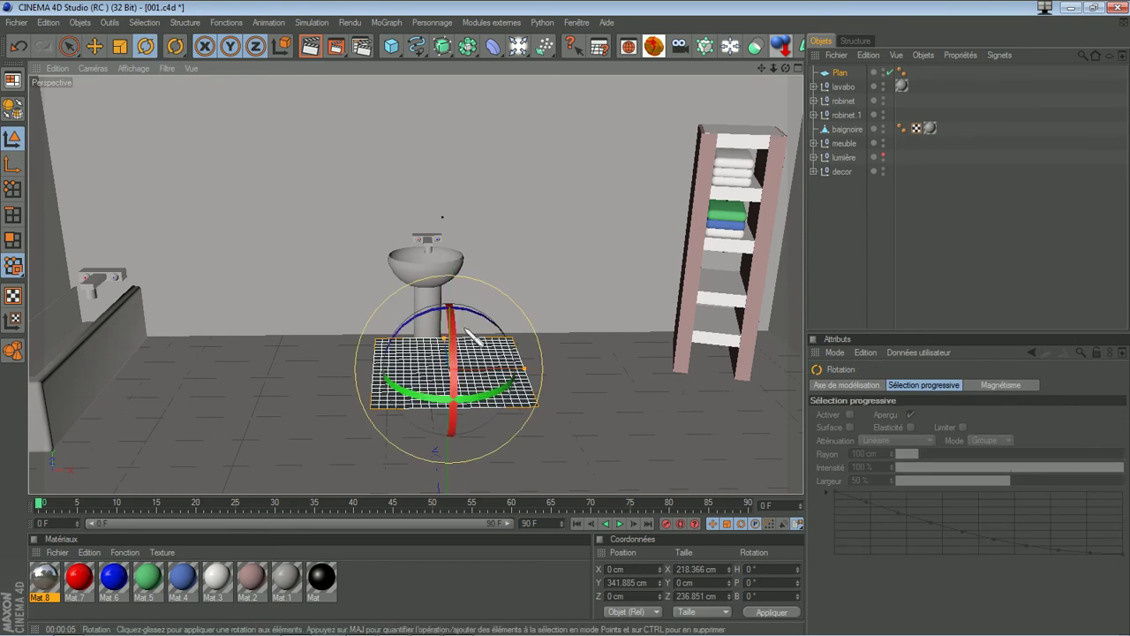
left_click_drag(450, 329, 454, 418)
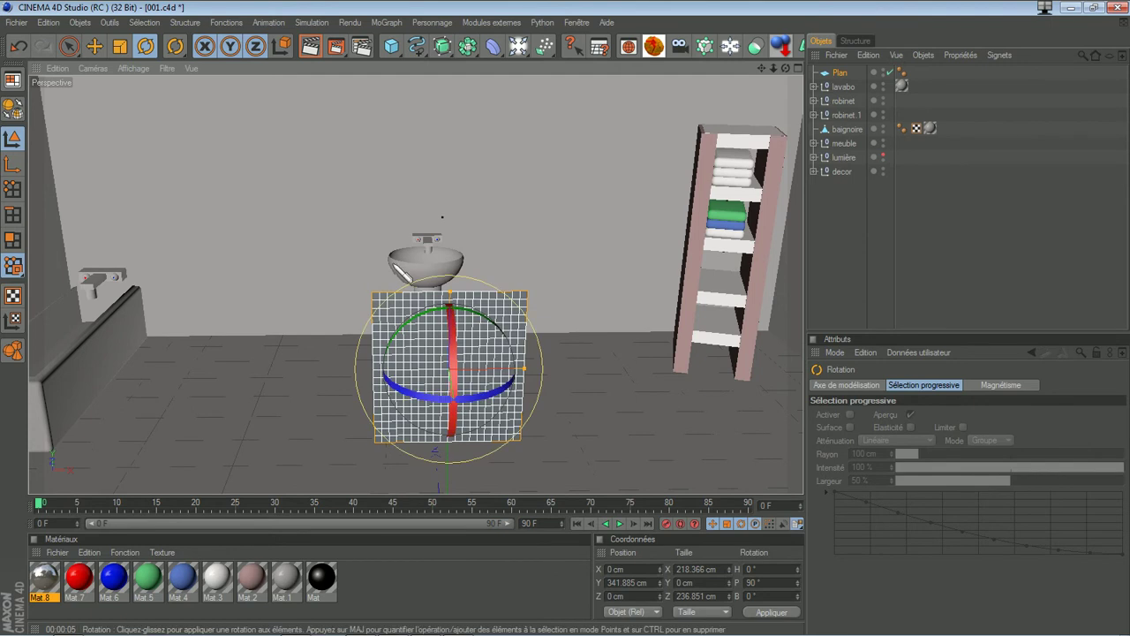
left_click_drag(450, 290, 450, 314)
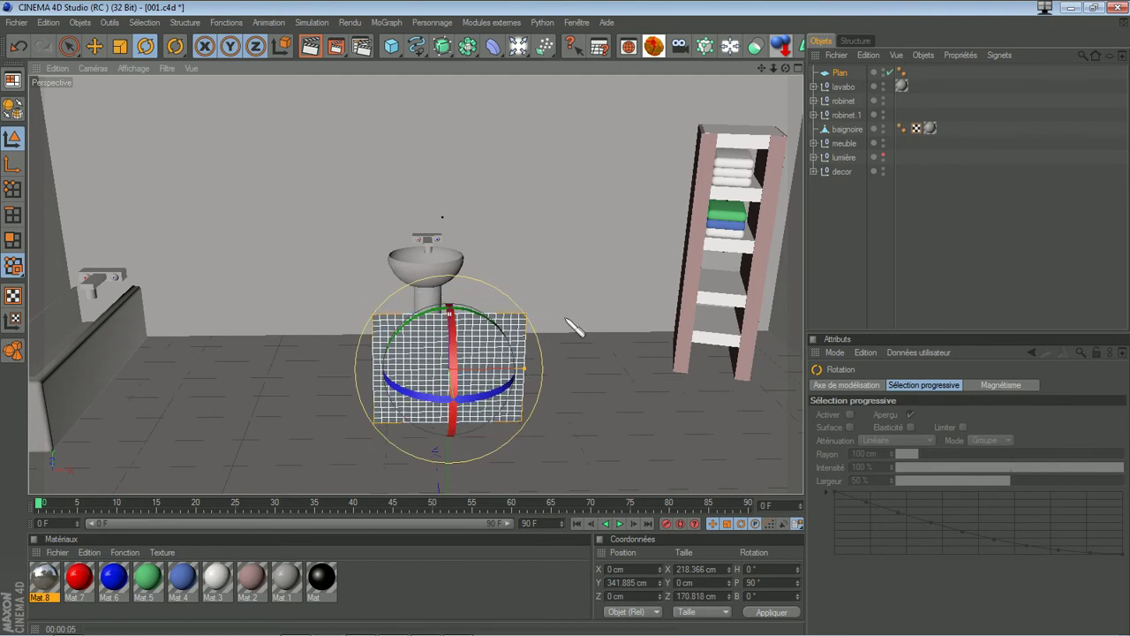
left_click_drag(524, 369, 520, 369)
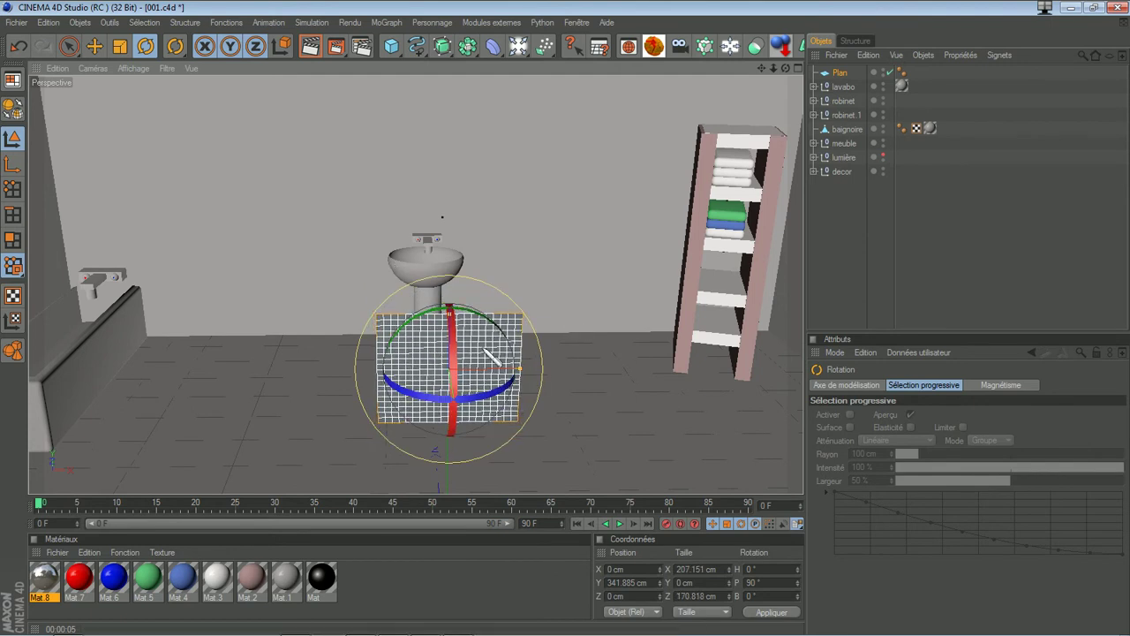
- Move the upright plane against the rear wall above the washbasin, at about X -19, Y 445, Z 974 cm
left_click(69, 46)
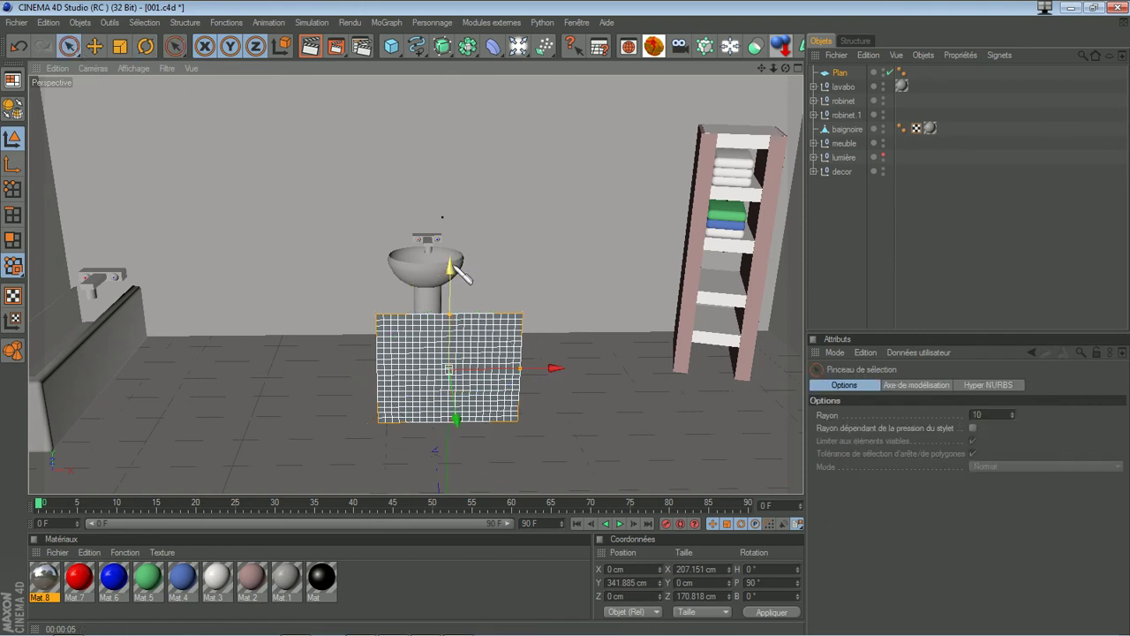
left_click_drag(448, 266, 452, 86)
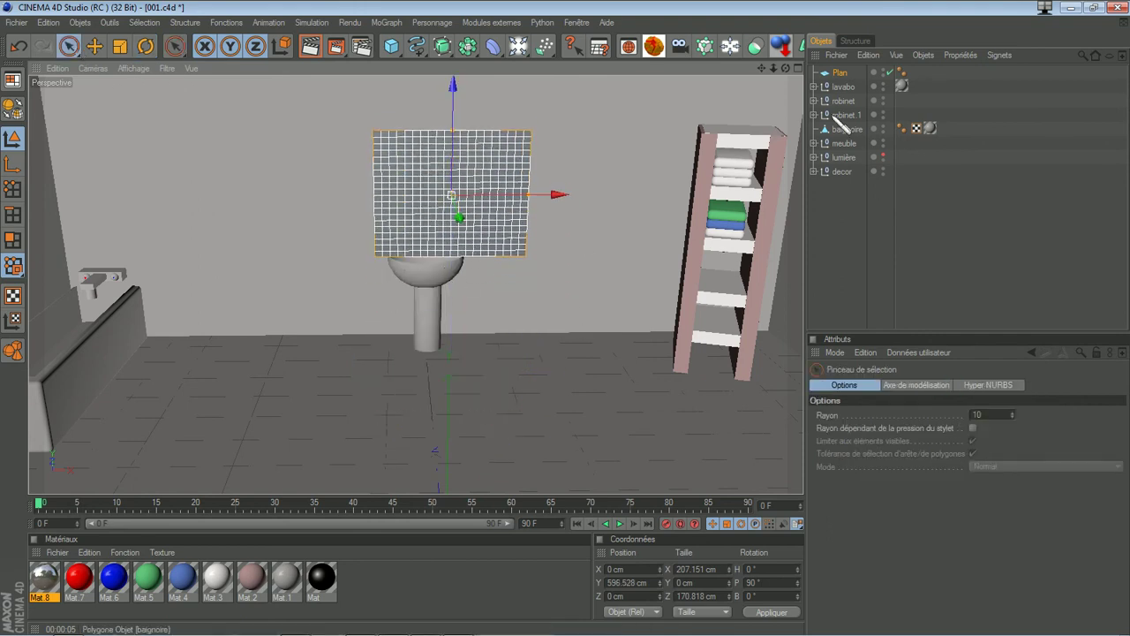
left_click_drag(785, 68, 565, 318)
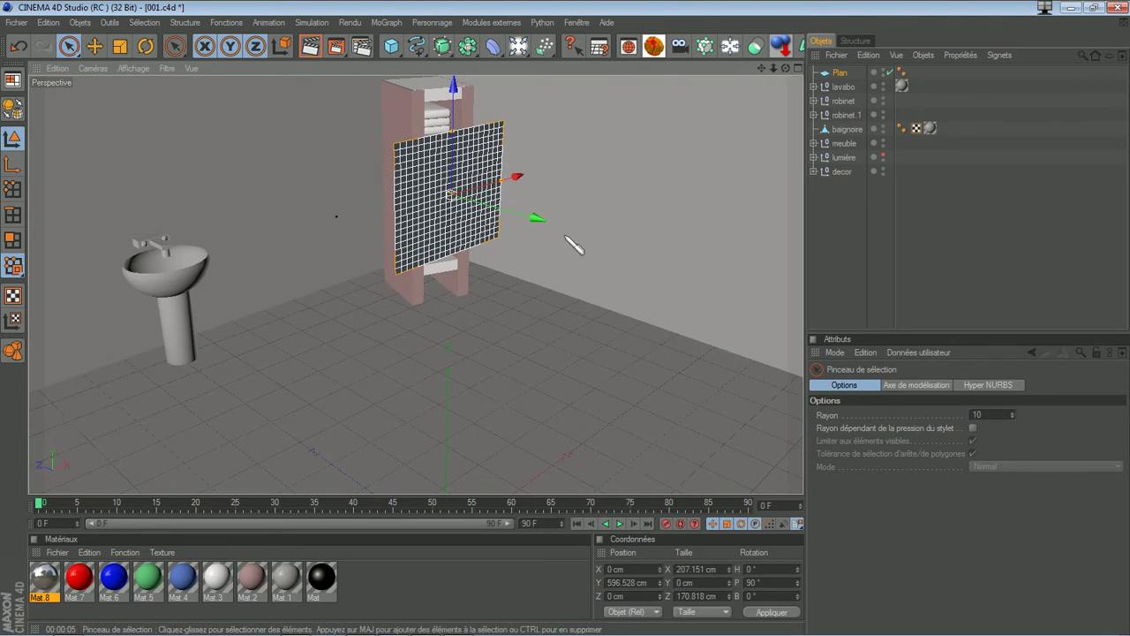
left_click_drag(543, 221, 565, 318)
left_click_drag(784, 68, 424, 234)
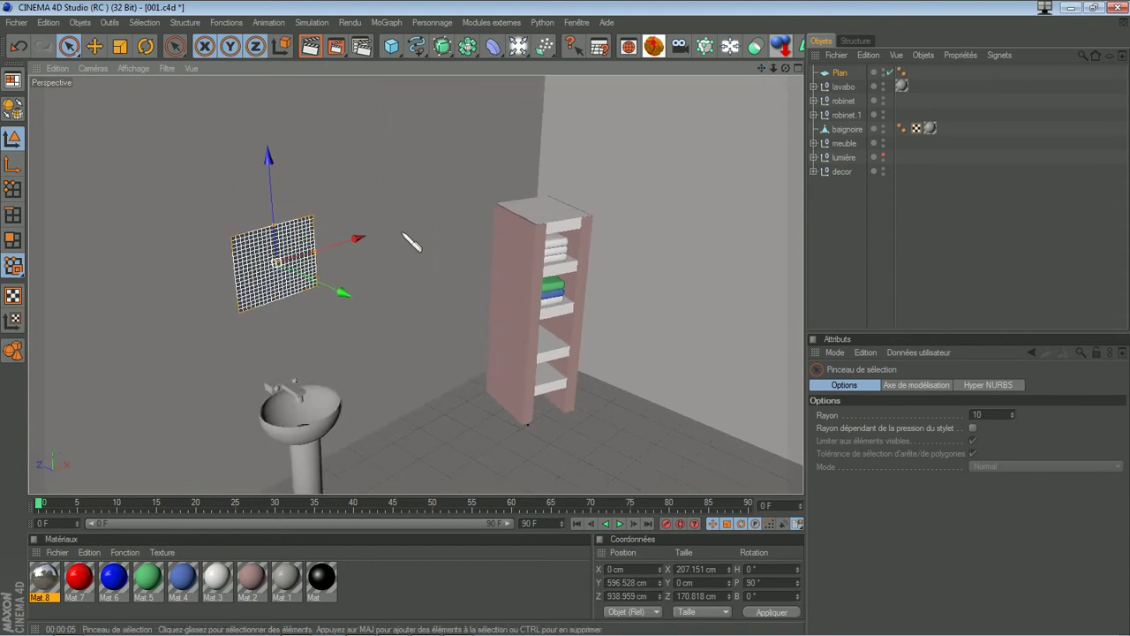
mouse_move(344, 292)
left_mouse_down()
mouse_move(323, 283)
mouse_move(333, 288)
left_mouse_up()
left_click_drag(259, 155, 263, 219)
left_click_drag(371, 299, 459, 258)
- Enlarge the wall plane to about 277 × 219 cm and centre it above the washbasin at about X 9, Y 425 cm
left_click_drag(786, 68, 566, 321)
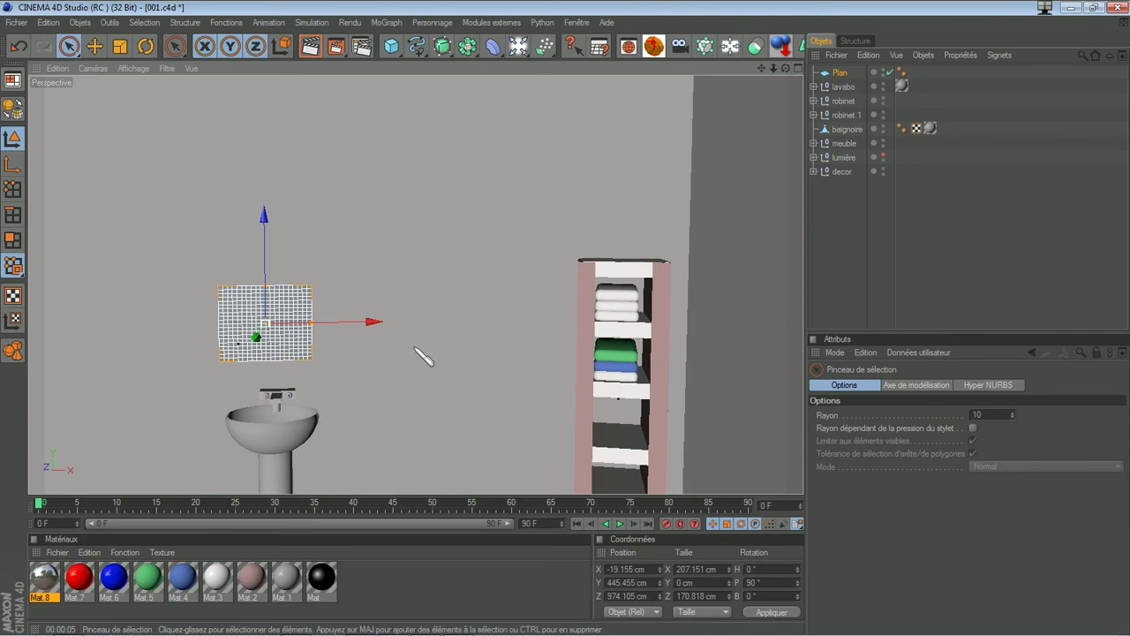
left_click_drag(373, 321, 385, 321)
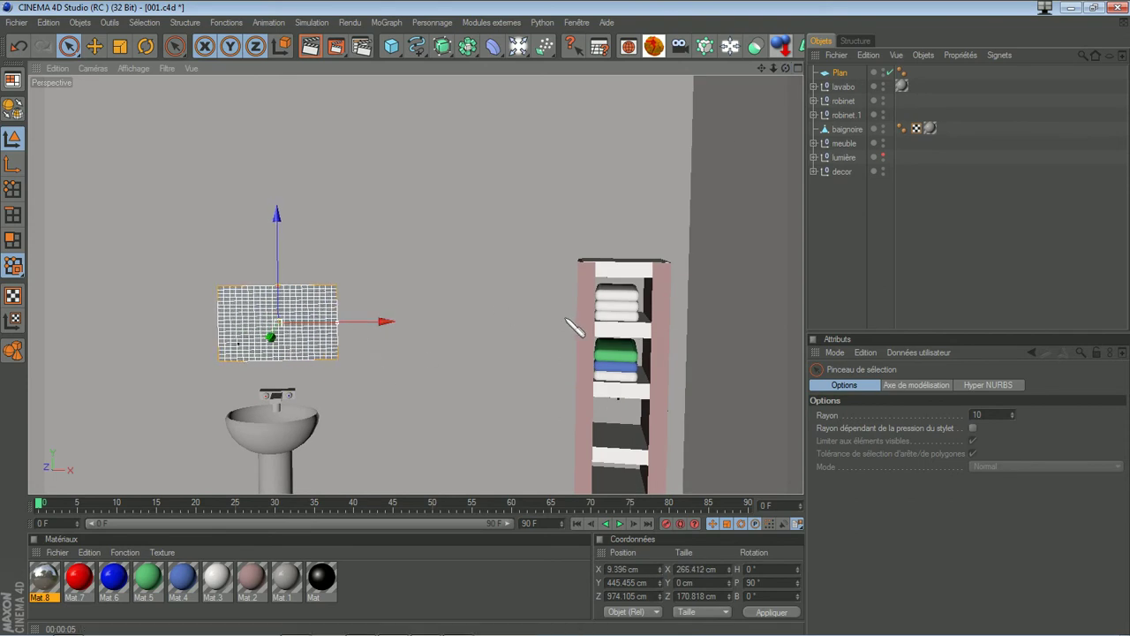
left_click_drag(278, 286, 288, 266)
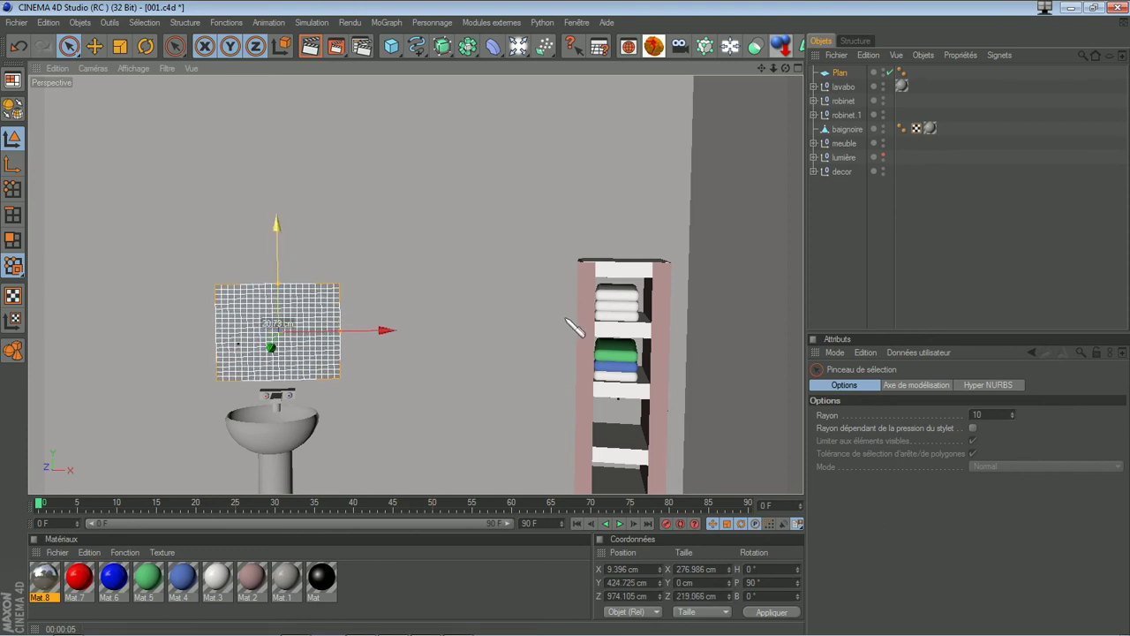
left_click_drag(786, 68, 780, 69)
left_click_drag(574, 327, 574, 327)
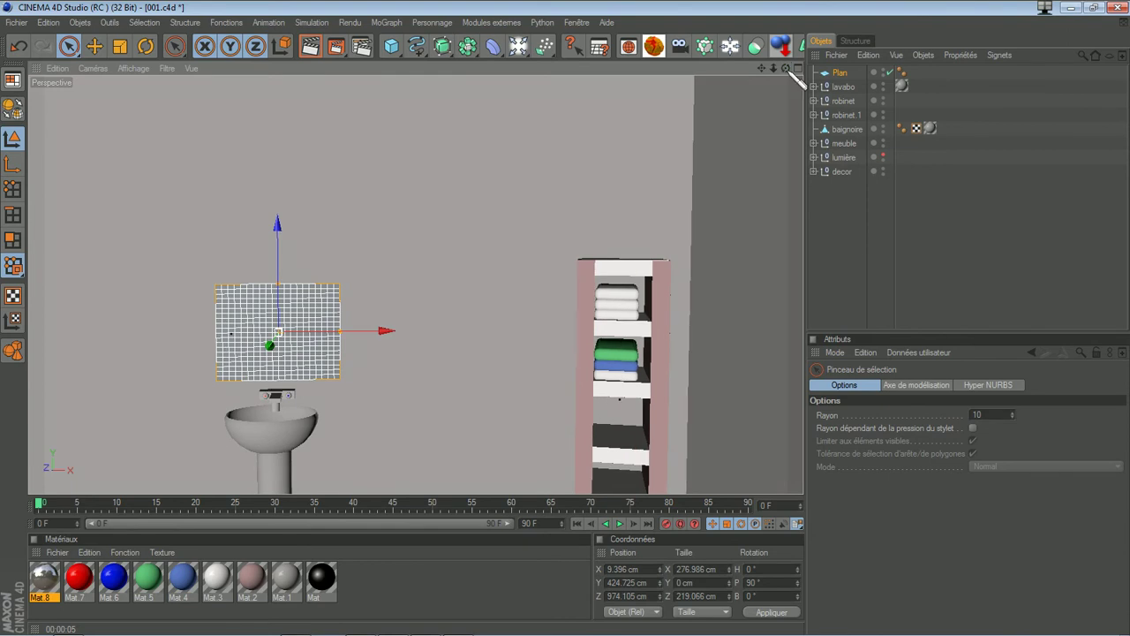
- Create a new material and set its colour to pure white (RGB 255, 255, 255) with 90% intensity
double_click(415, 581)
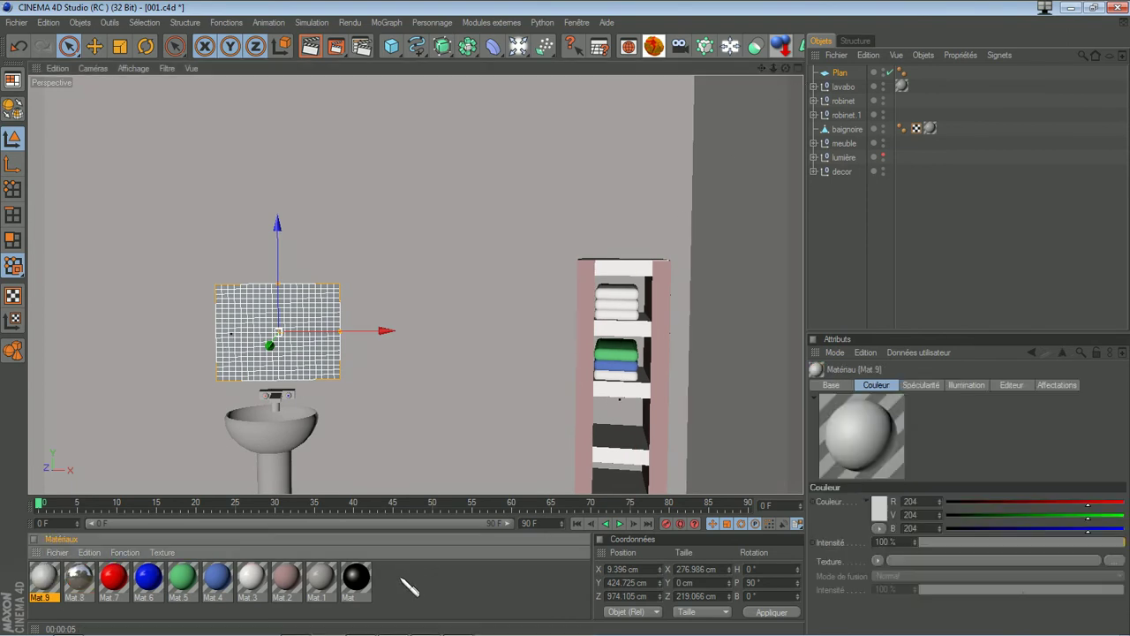
double_click(44, 578)
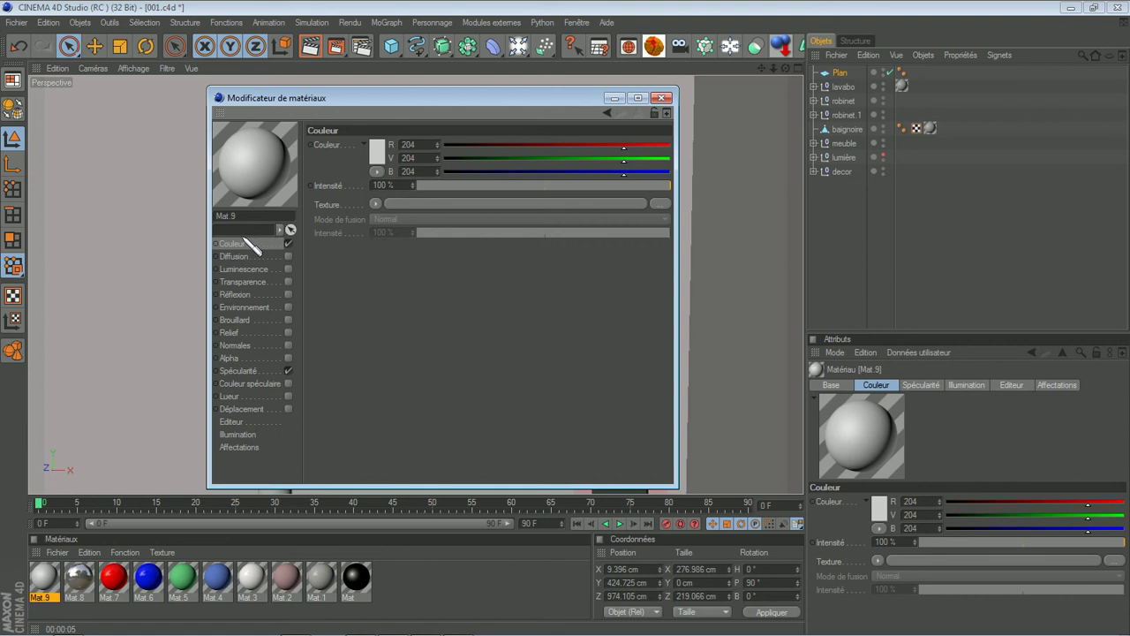
left_click(376, 150)
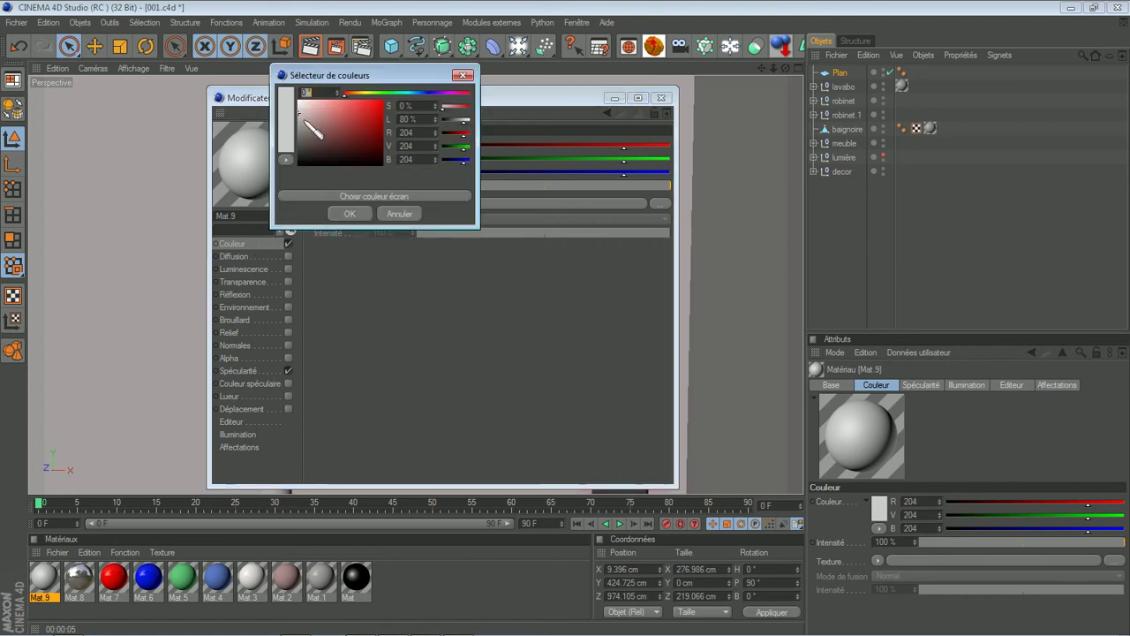
left_click_drag(305, 113, 300, 103)
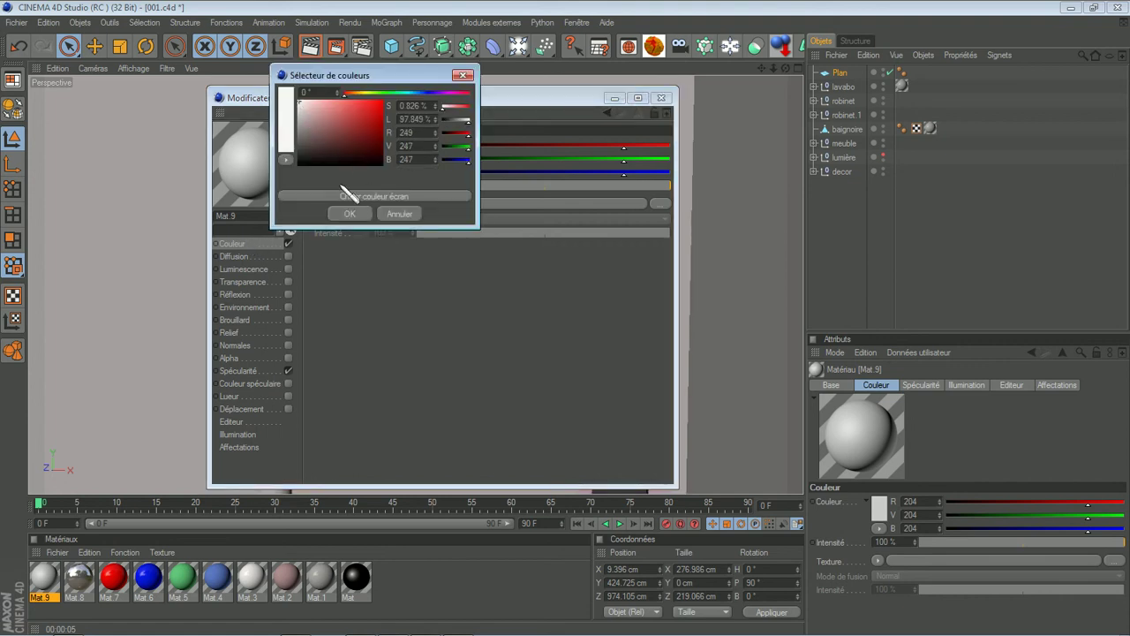
left_click(298, 100)
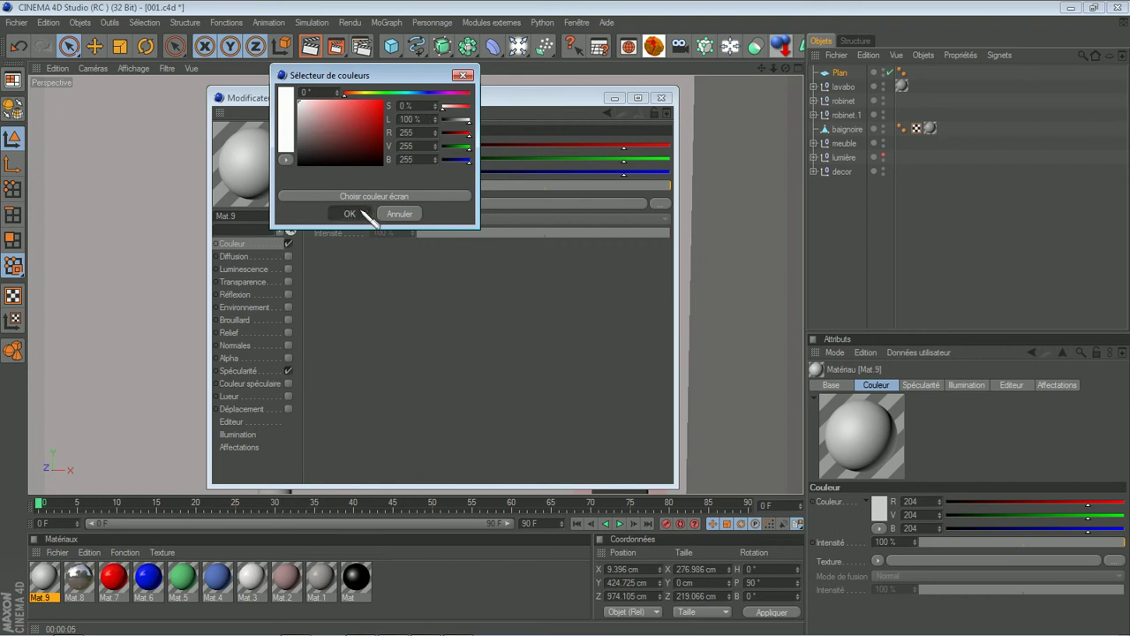
left_click(350, 213)
left_click(667, 185)
left_click_drag(659, 184, 651, 188)
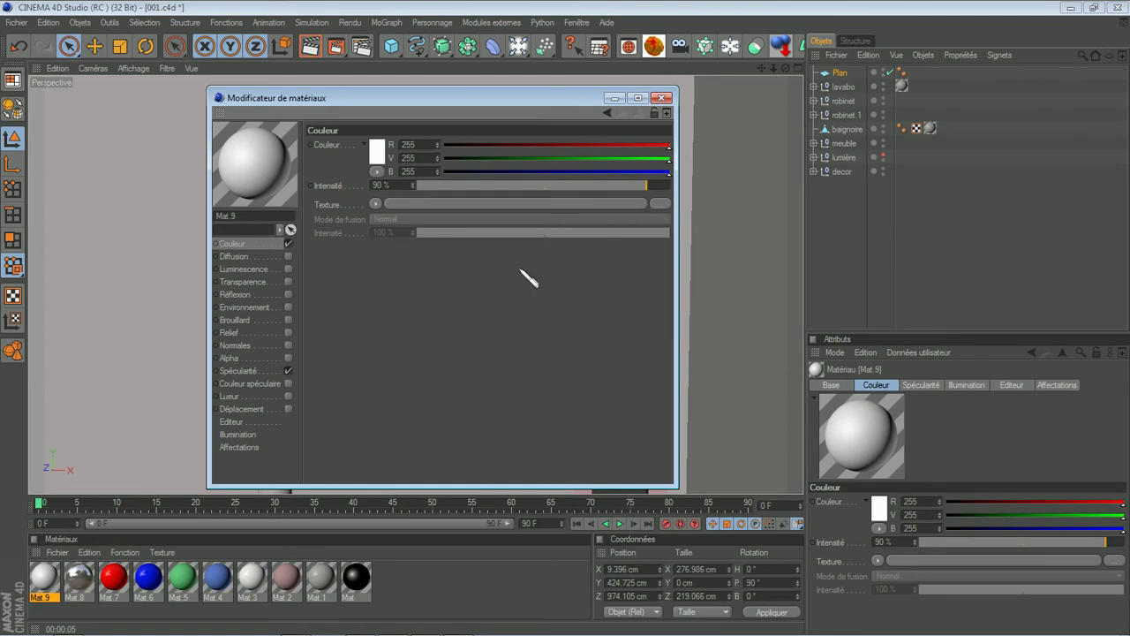
- Set the new material's transparency intensity to 50%
left_click(262, 285)
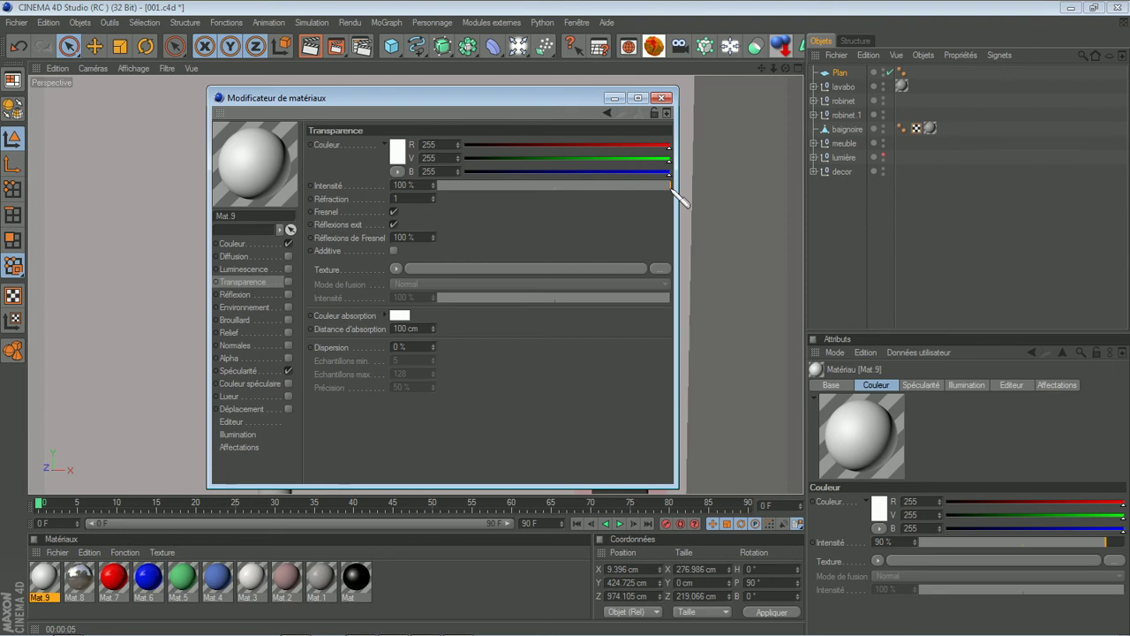
left_click_drag(671, 188, 554, 188)
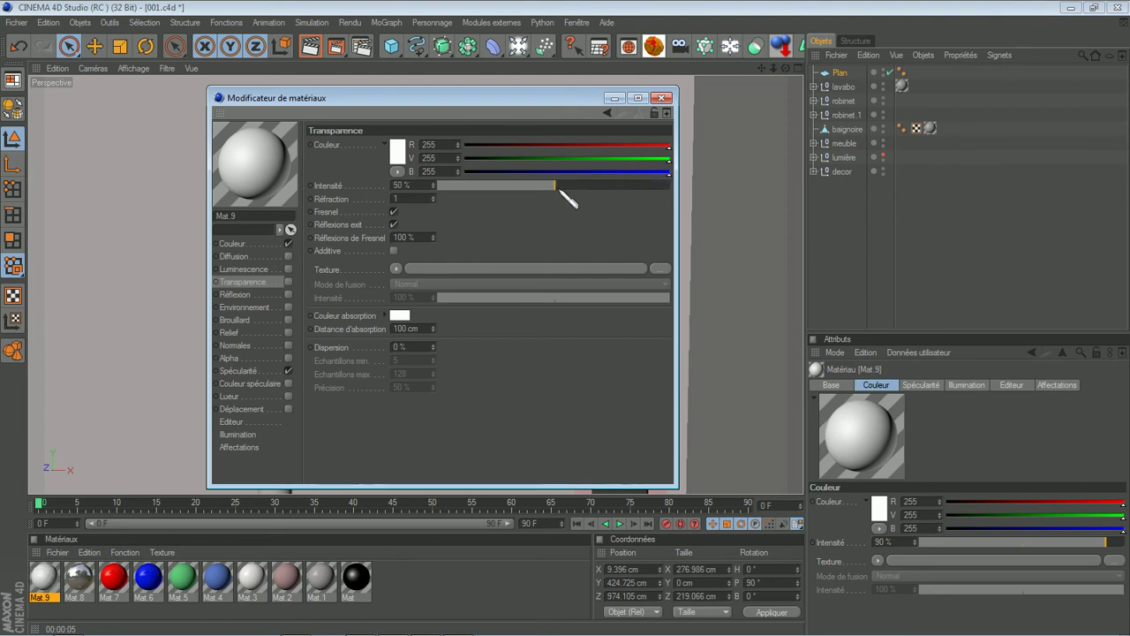
left_click(419, 199)
key("Return")
- Enable reflection on the material and set its intensity to 85%
left_click(250, 296)
left_click(288, 294)
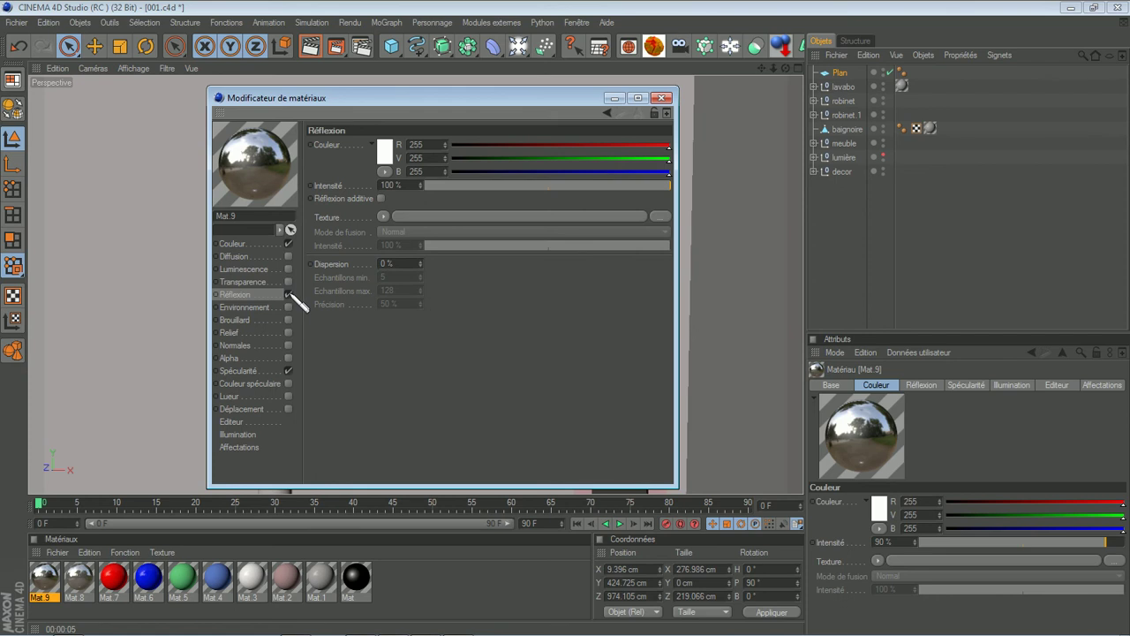
left_click(671, 187)
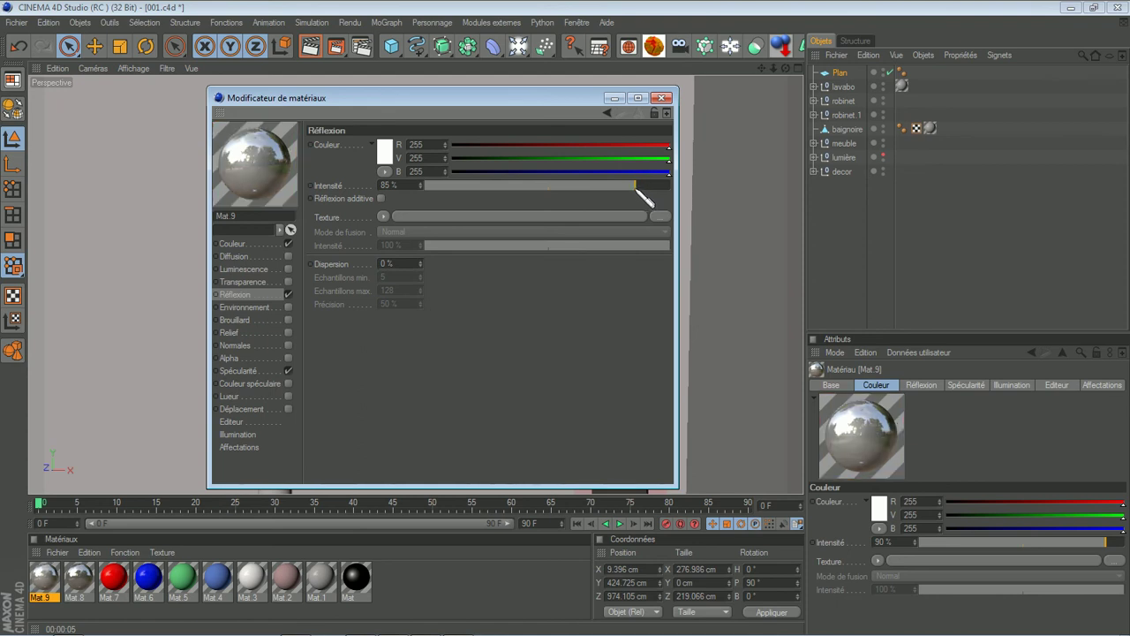
- Set the material's specular height to 90% and its falloff to -16%, then close the material editor
left_click(257, 371)
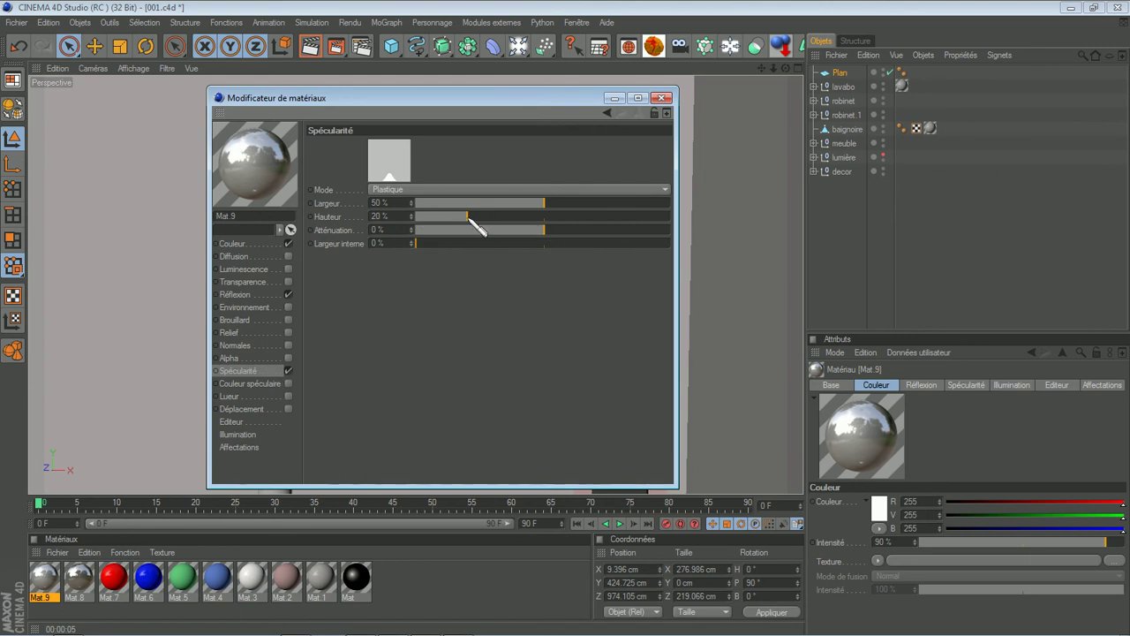
left_click_drag(469, 218, 648, 231)
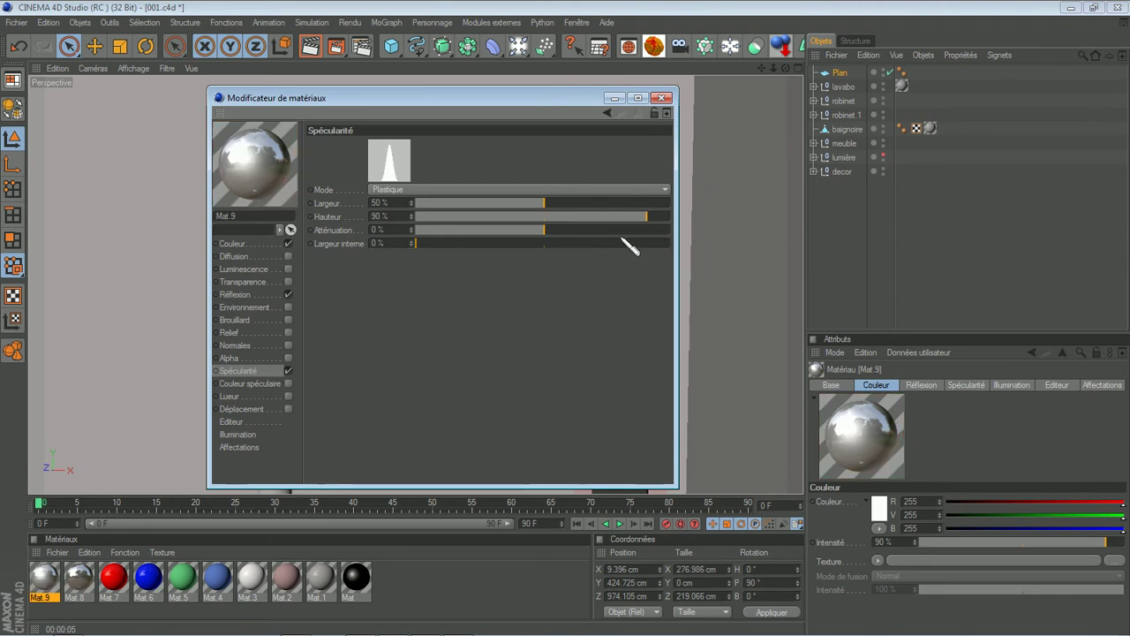
mouse_move(545, 231)
left_mouse_down()
mouse_move(510, 232)
mouse_move(527, 234)
left_mouse_up()
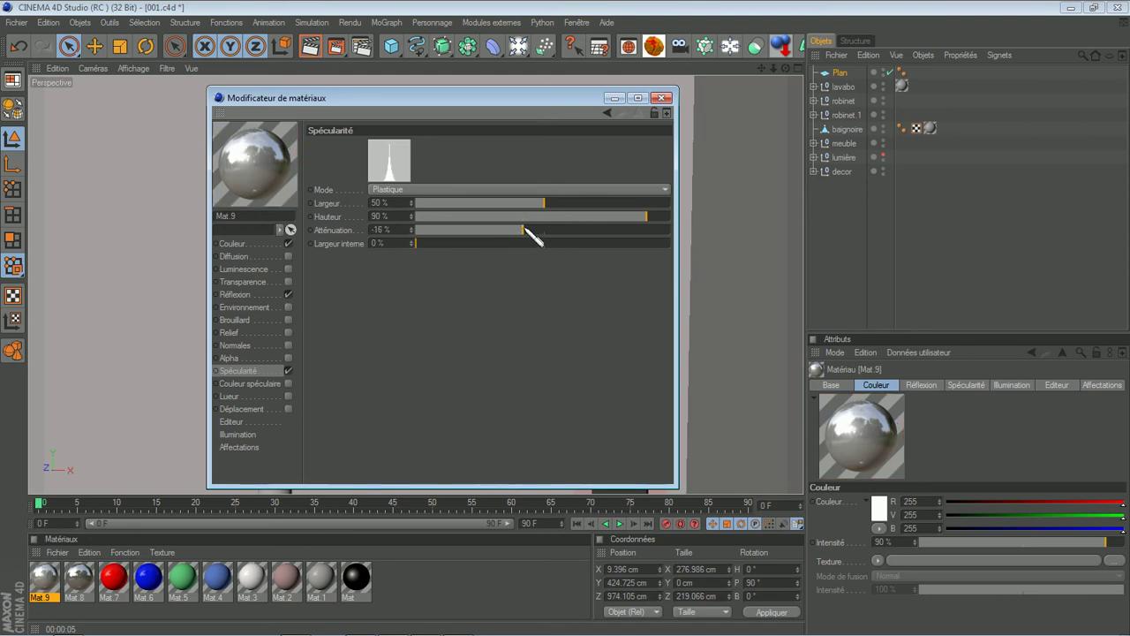
left_click(664, 98)
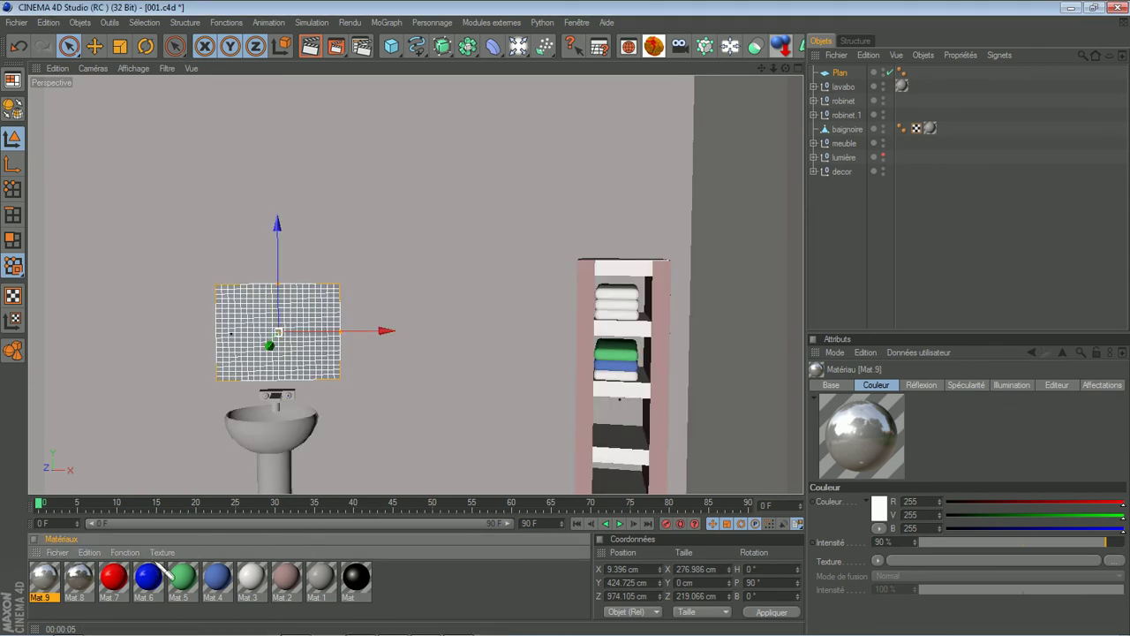
- Apply Mat.9 to the wall plane above the washbasin and test-render the view
left_click_drag(45, 578, 325, 326)
left_click(311, 46)
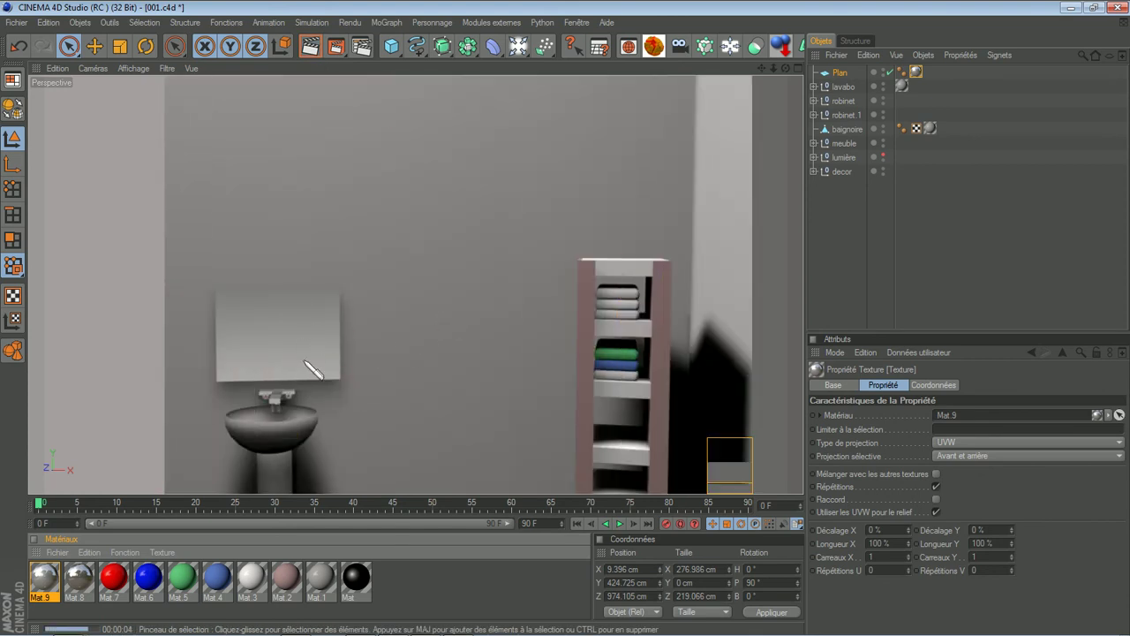
- Make the lumière group visible in the editor and test-render the room from further back
left_click_drag(784, 68, 565, 319)
scroll(438, 360, "up", 2)
left_click(883, 155)
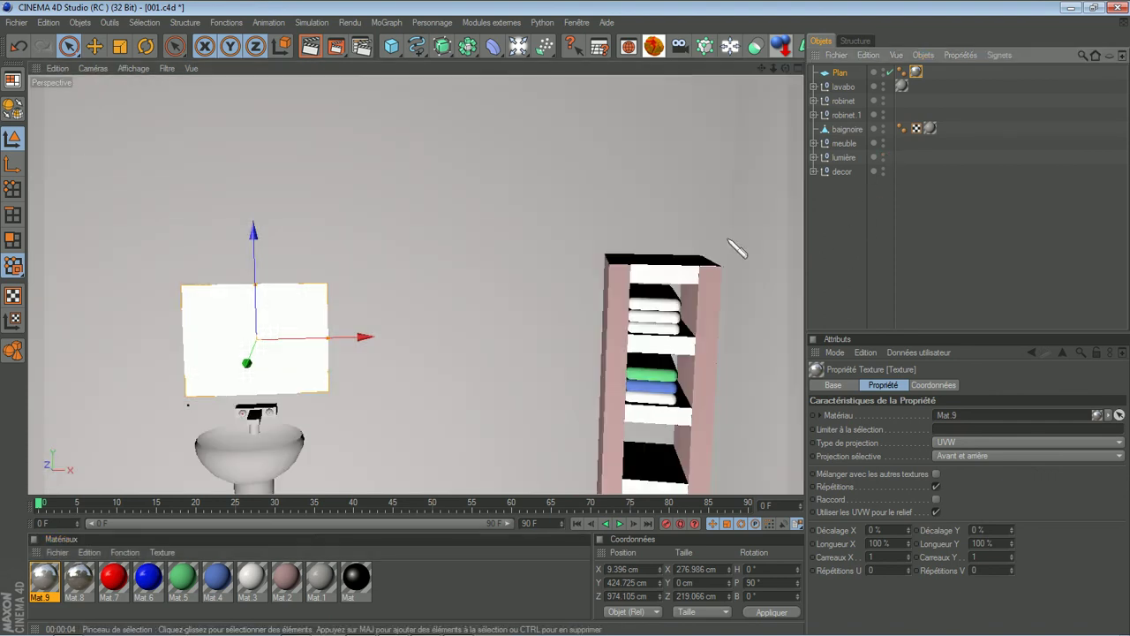
scroll(661, 275, "down", 8)
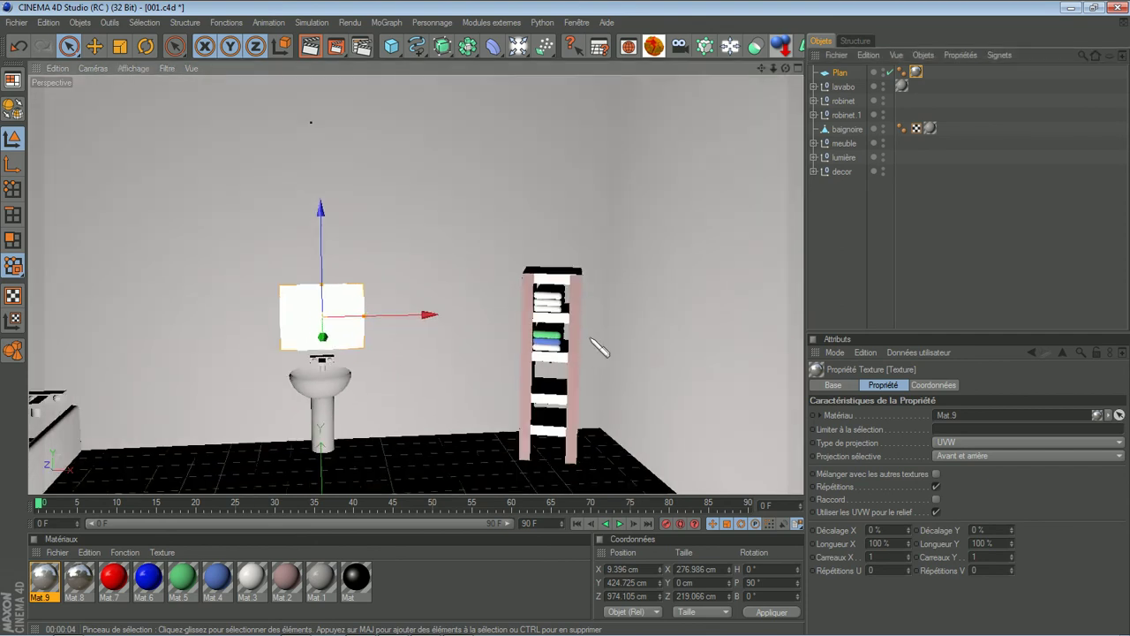
left_click_drag(792, 71, 575, 323)
left_click(311, 46)
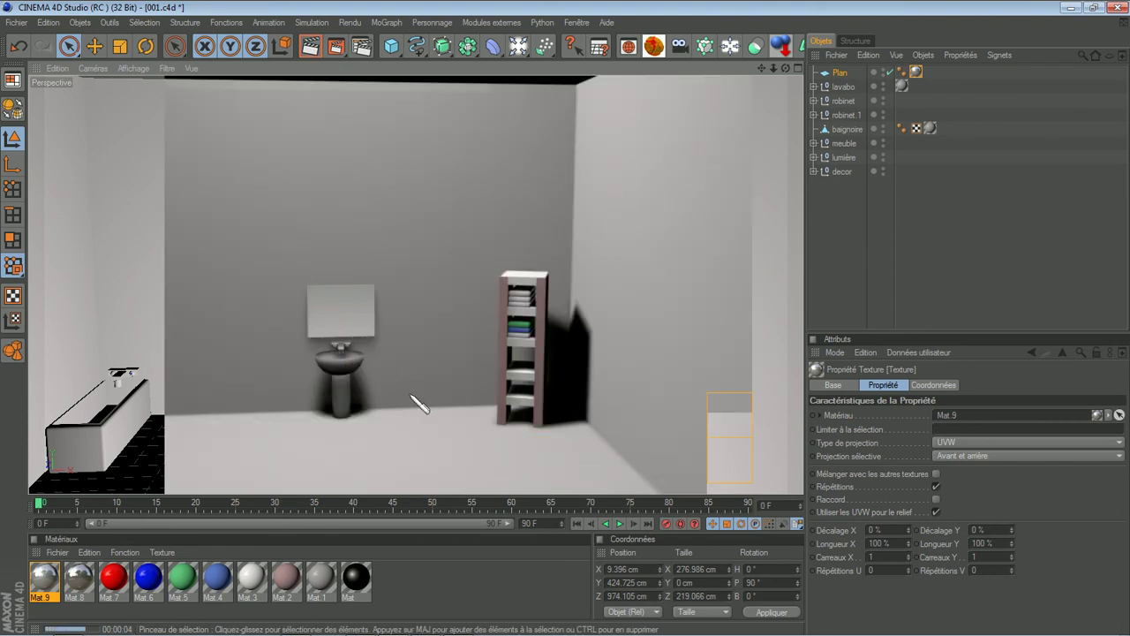
- Render a closer view of the washbasin from a higher angle to check the reflection in the wall plane
scroll(413, 395, "up", 6)
left_click_drag(785, 69, 566, 319)
left_click(309, 47)
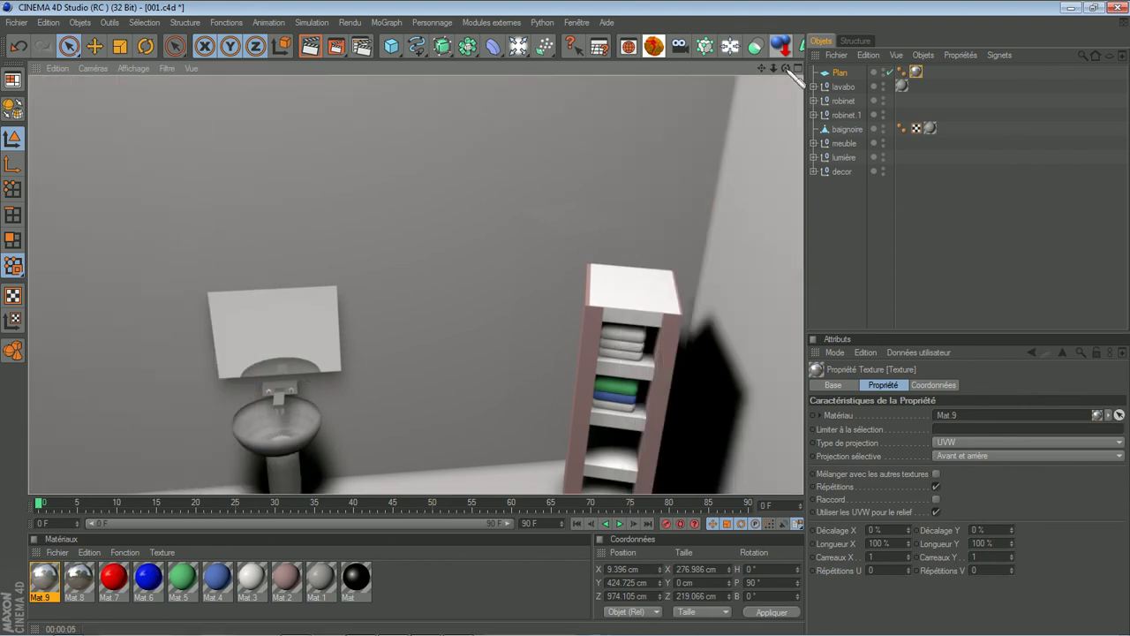
left_click_drag(847, 379, 0, 476)
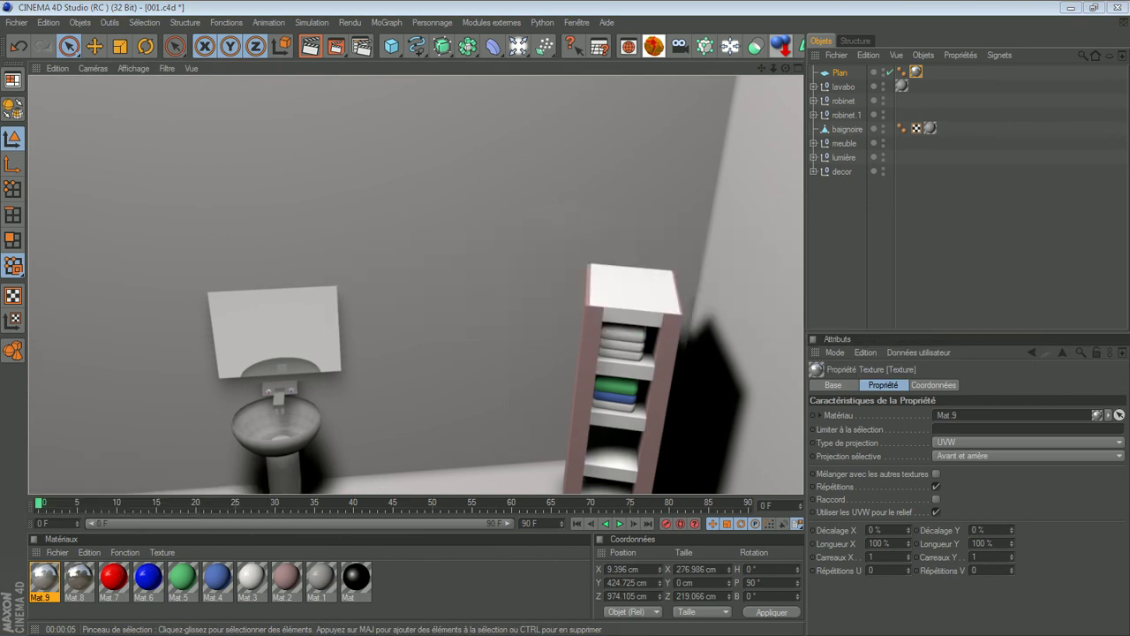
left_click(575, 323)
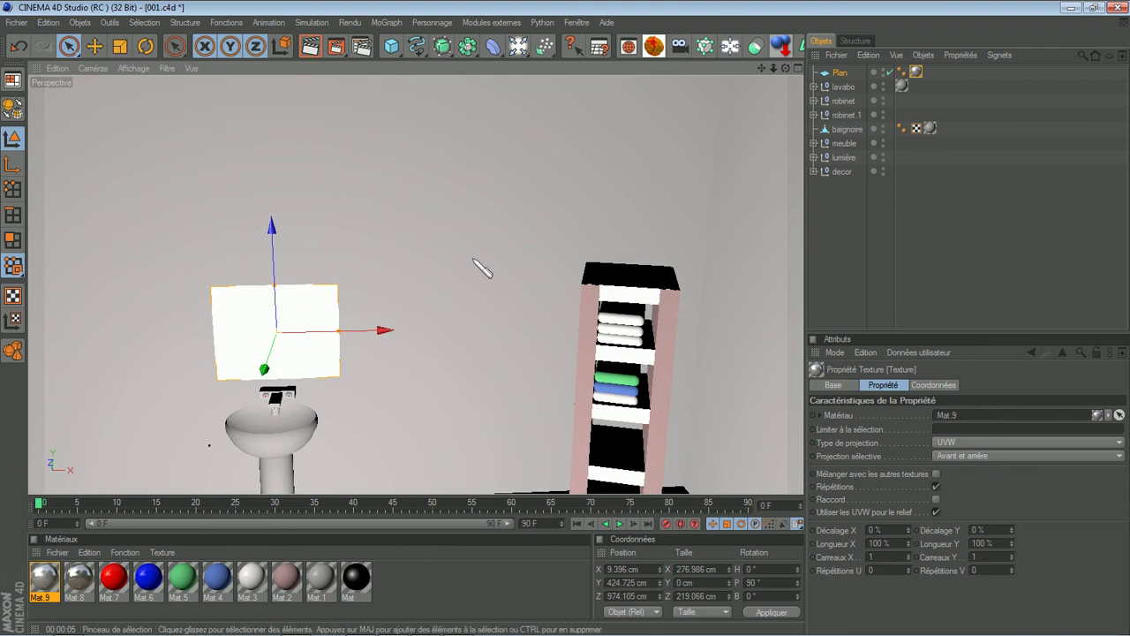
scroll(504, 265, "down", 5)
scroll(508, 270, "down", 3)
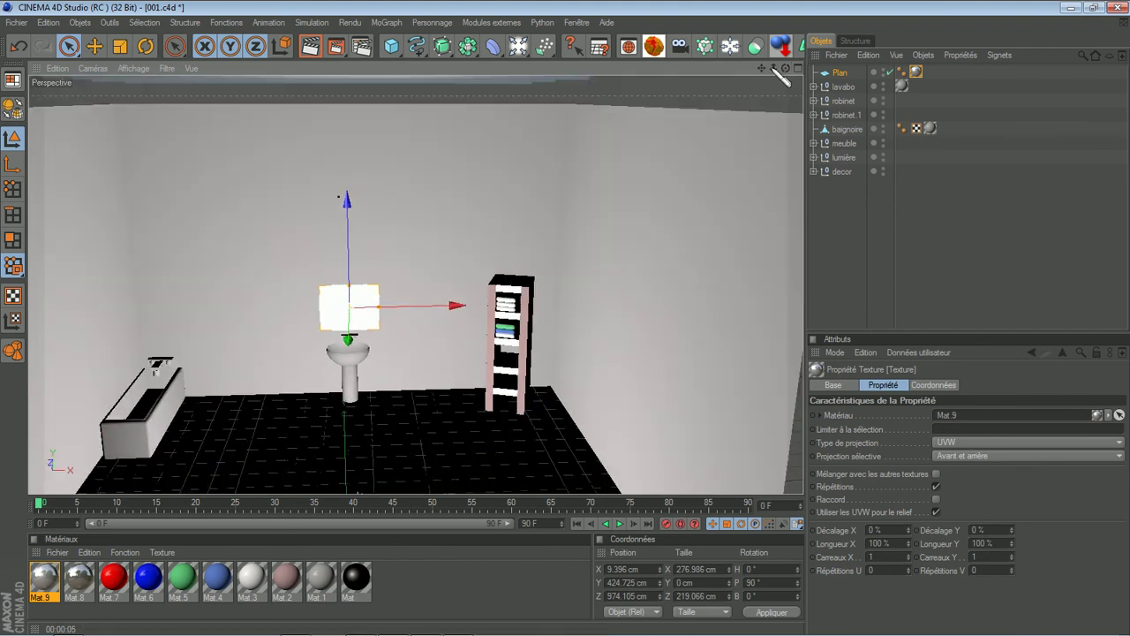
left_click_drag(762, 69, 566, 318)
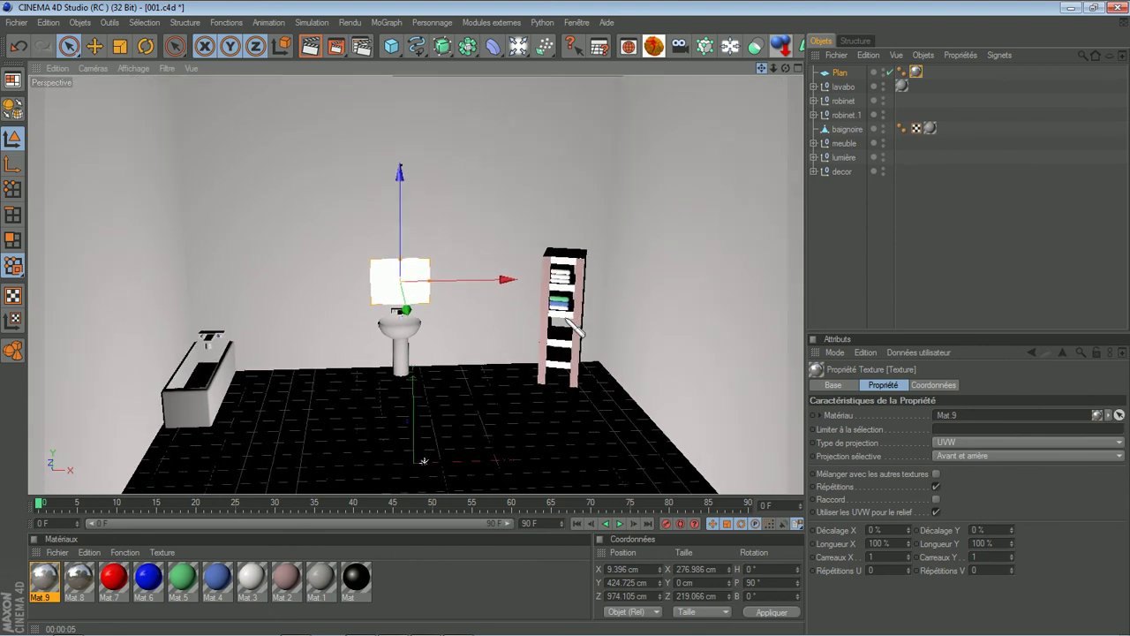